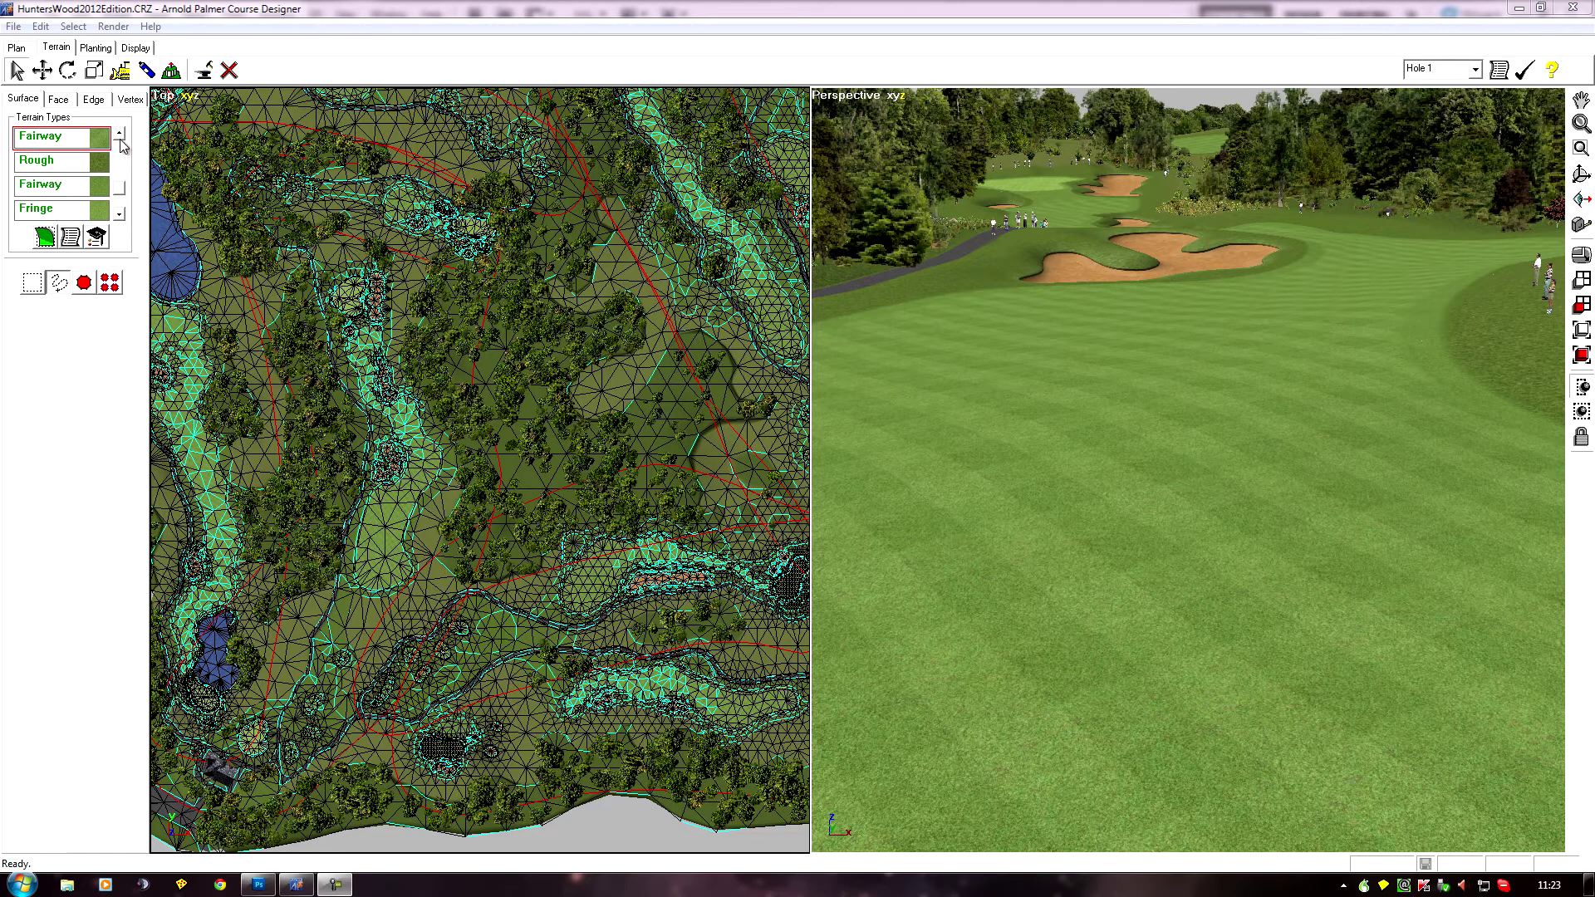
# Step: Assign the HWfairway texture to the Medium MIP level of the Fairway terrain's material and save the terrain properties
pyautogui.click(70, 238)
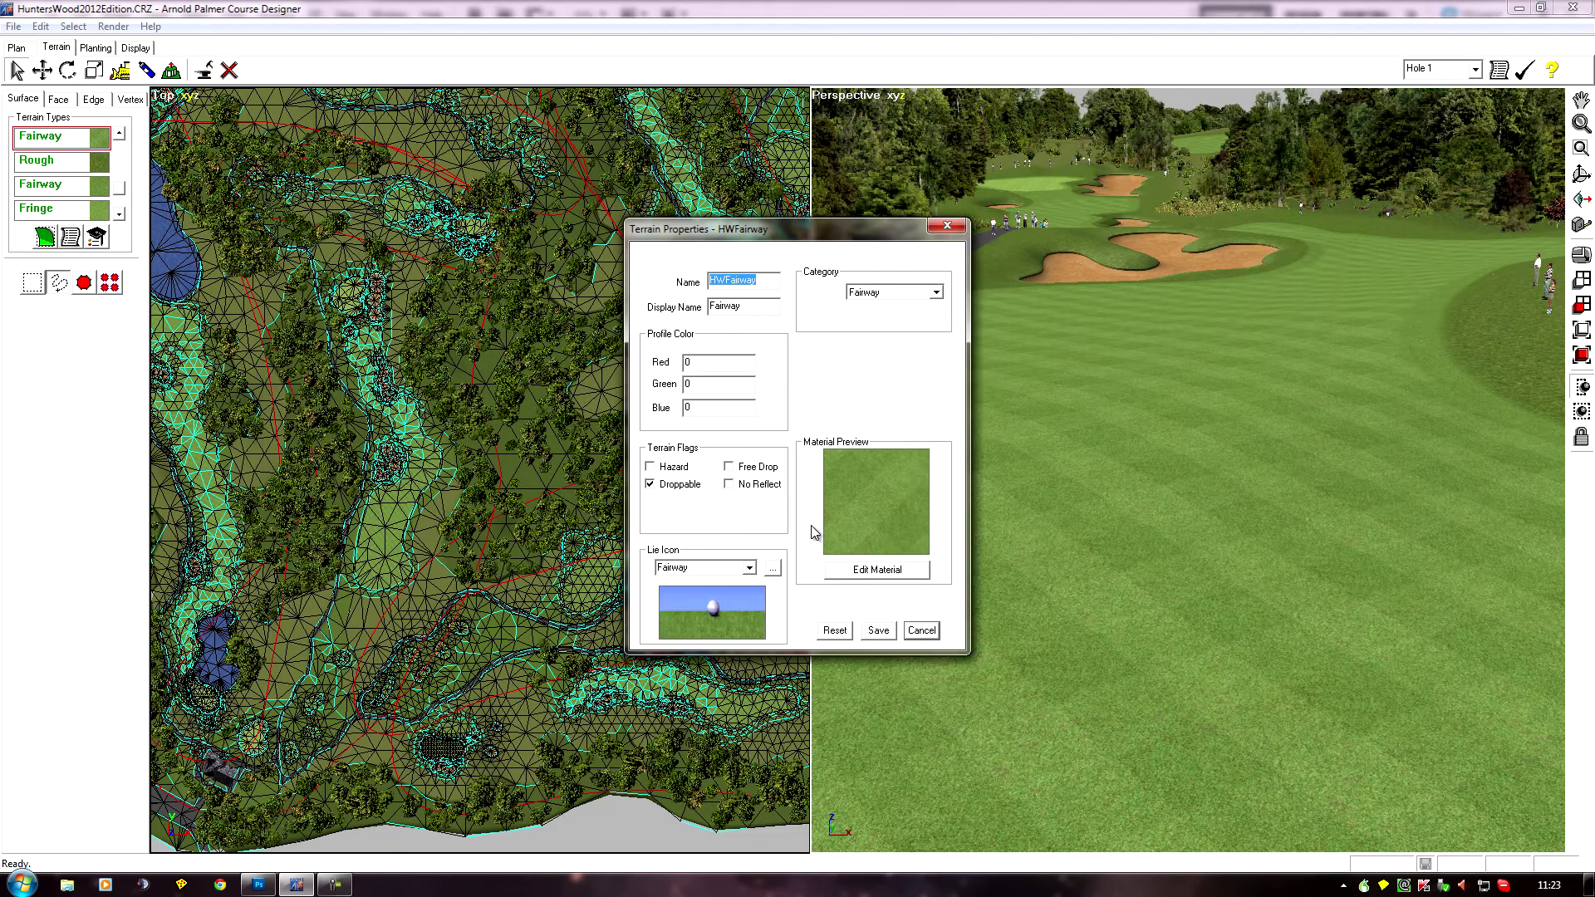
pyautogui.click(860, 571)
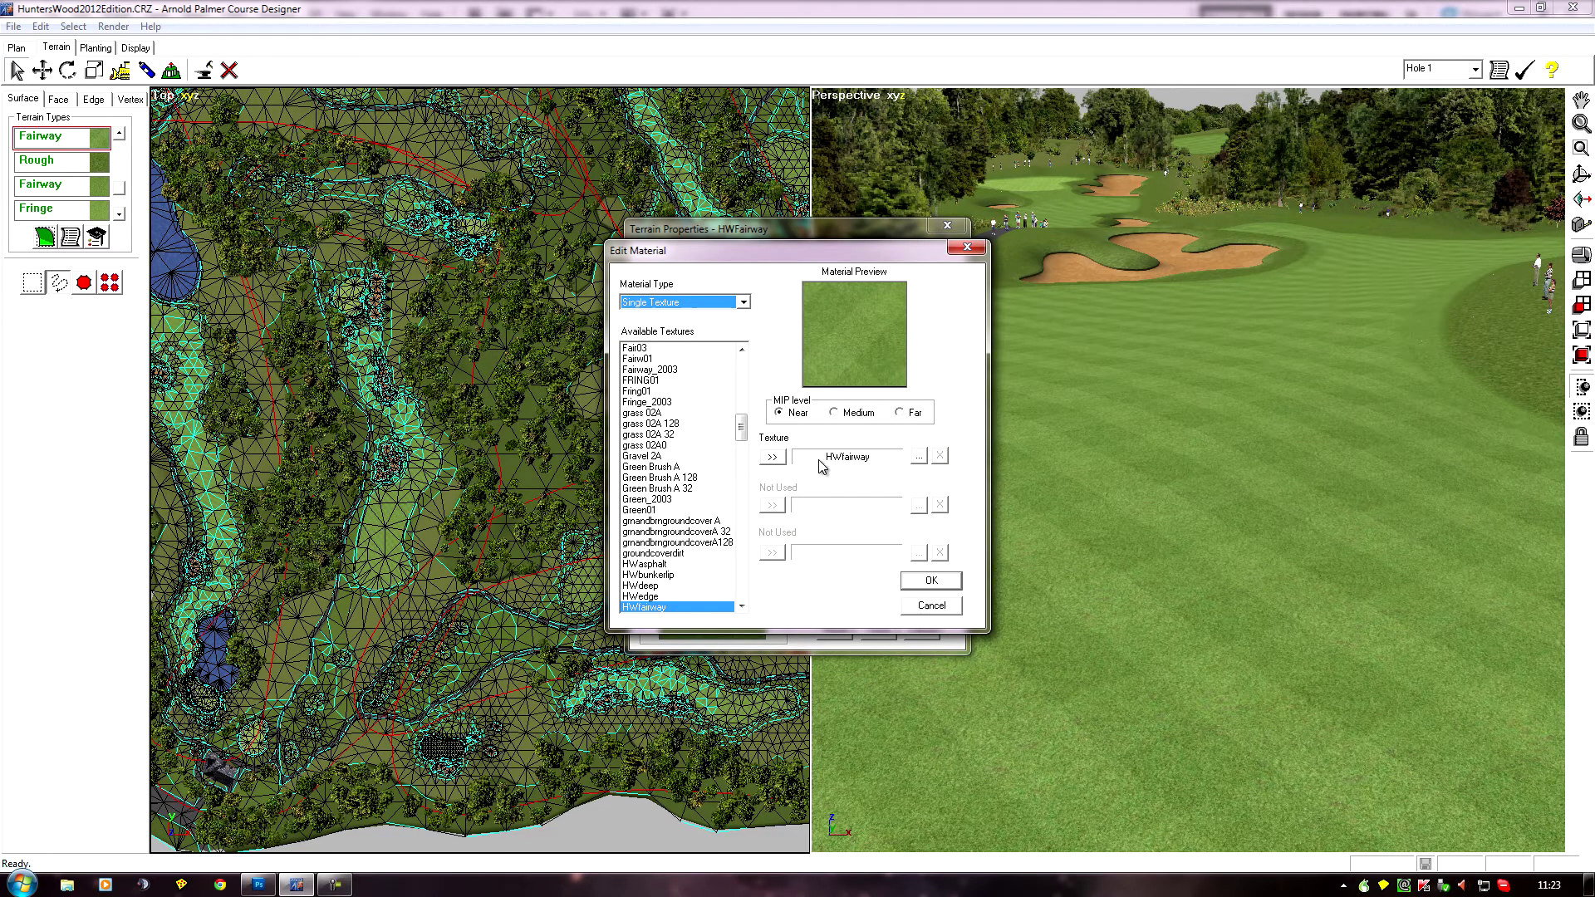
pyautogui.click(836, 415)
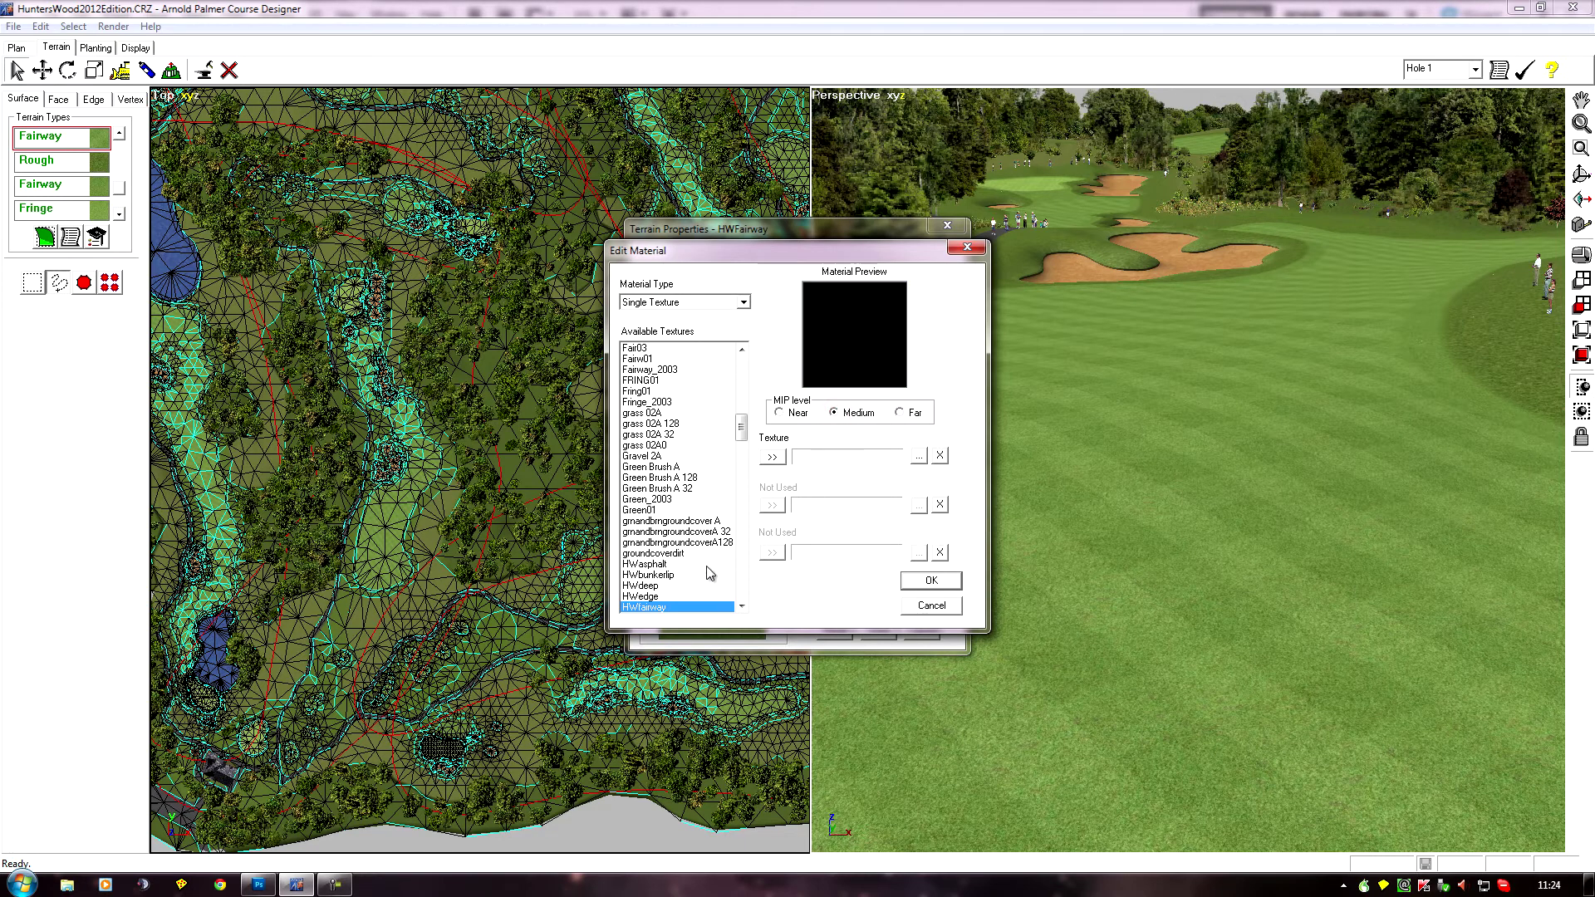
pyautogui.click(773, 458)
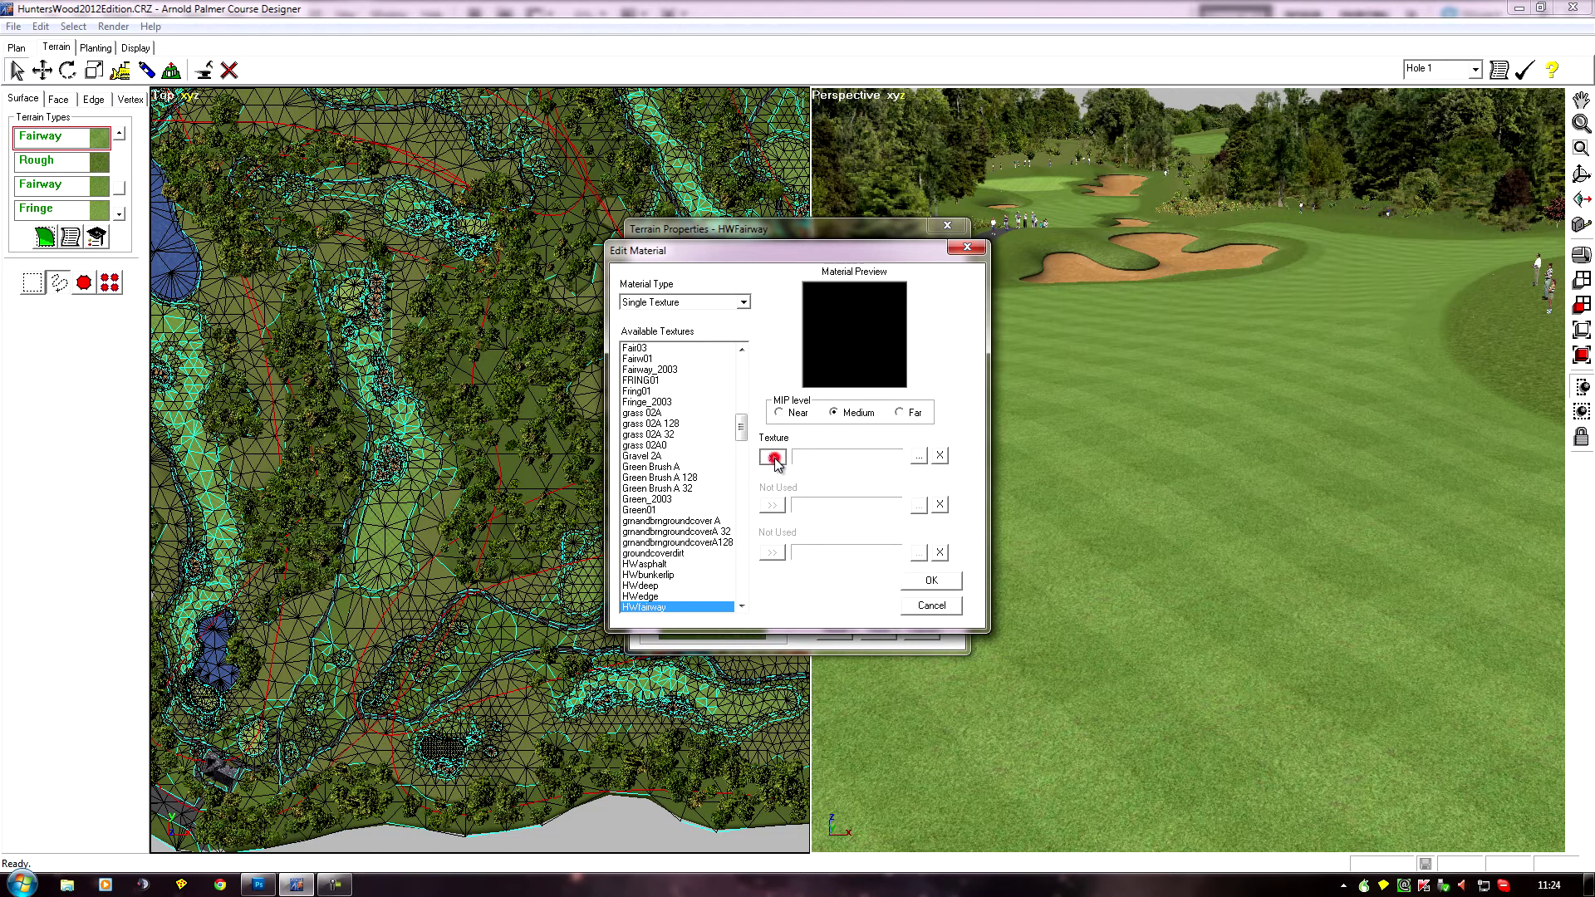
pyautogui.click(937, 587)
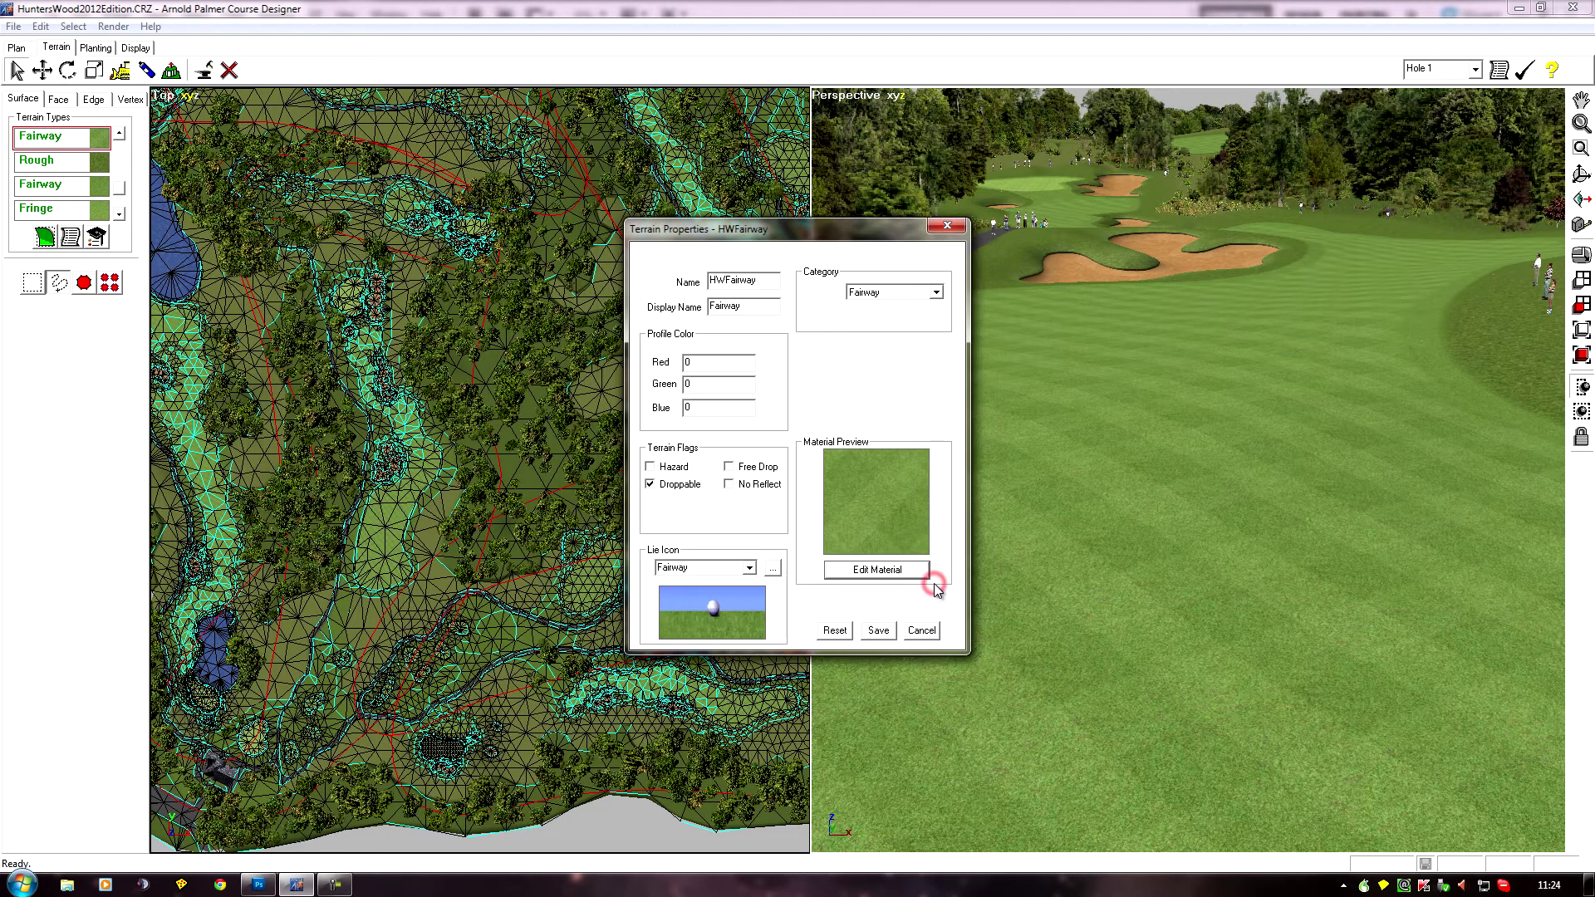
pyautogui.click(875, 630)
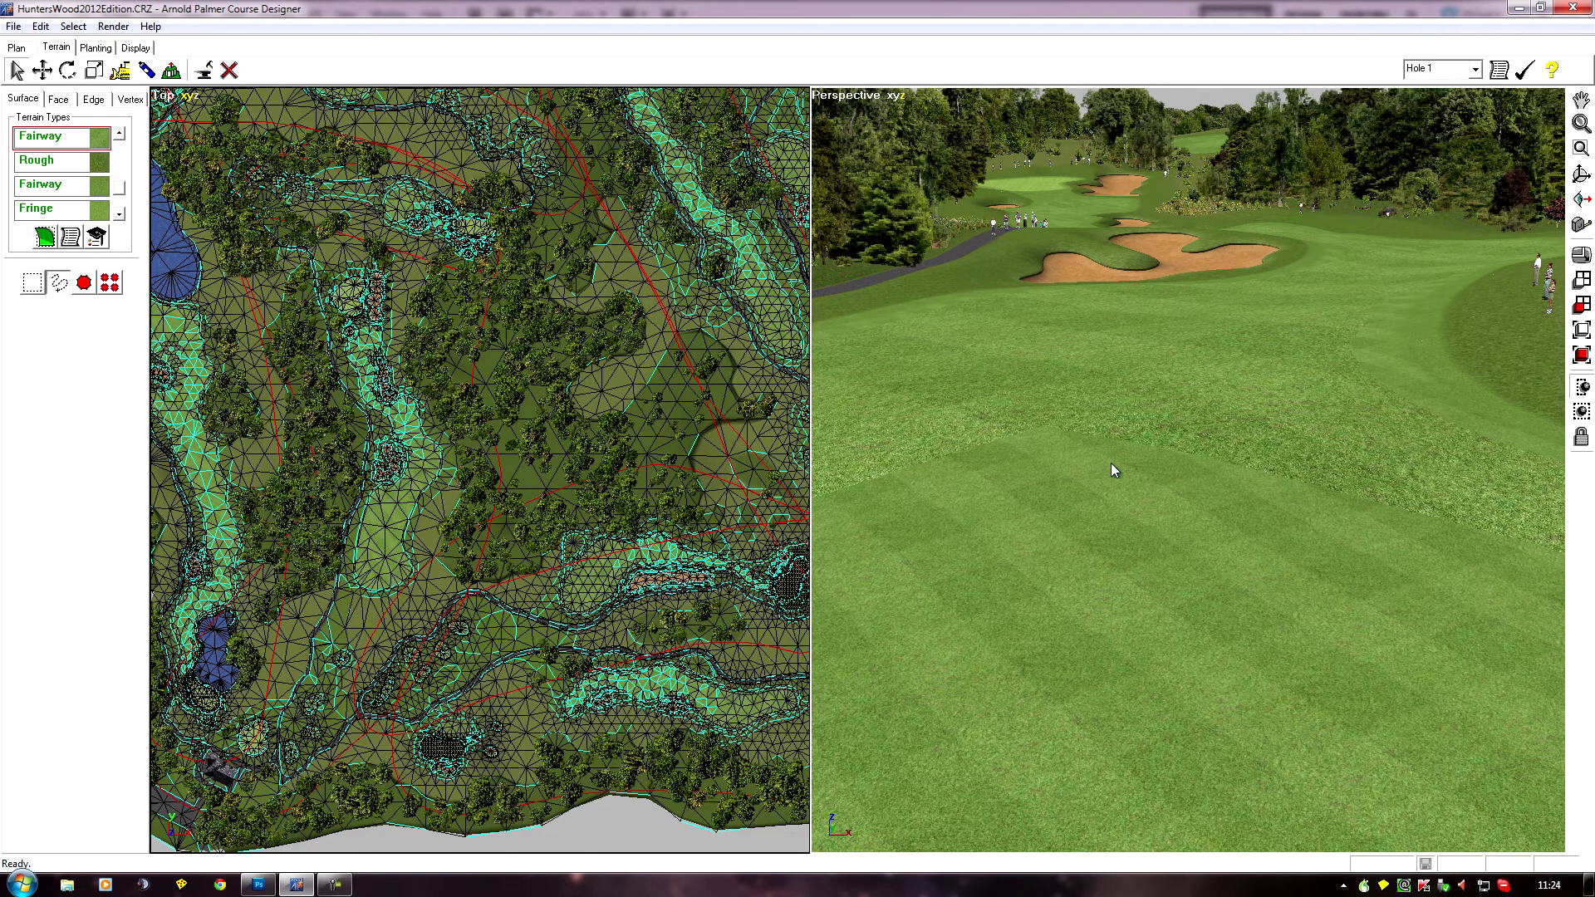
# Step: Examine the fairway's near and medium-distance textures from several distances and angles in the perspective view
pyautogui.moveTo(1074, 467); pyautogui.dragTo(1108, 414)
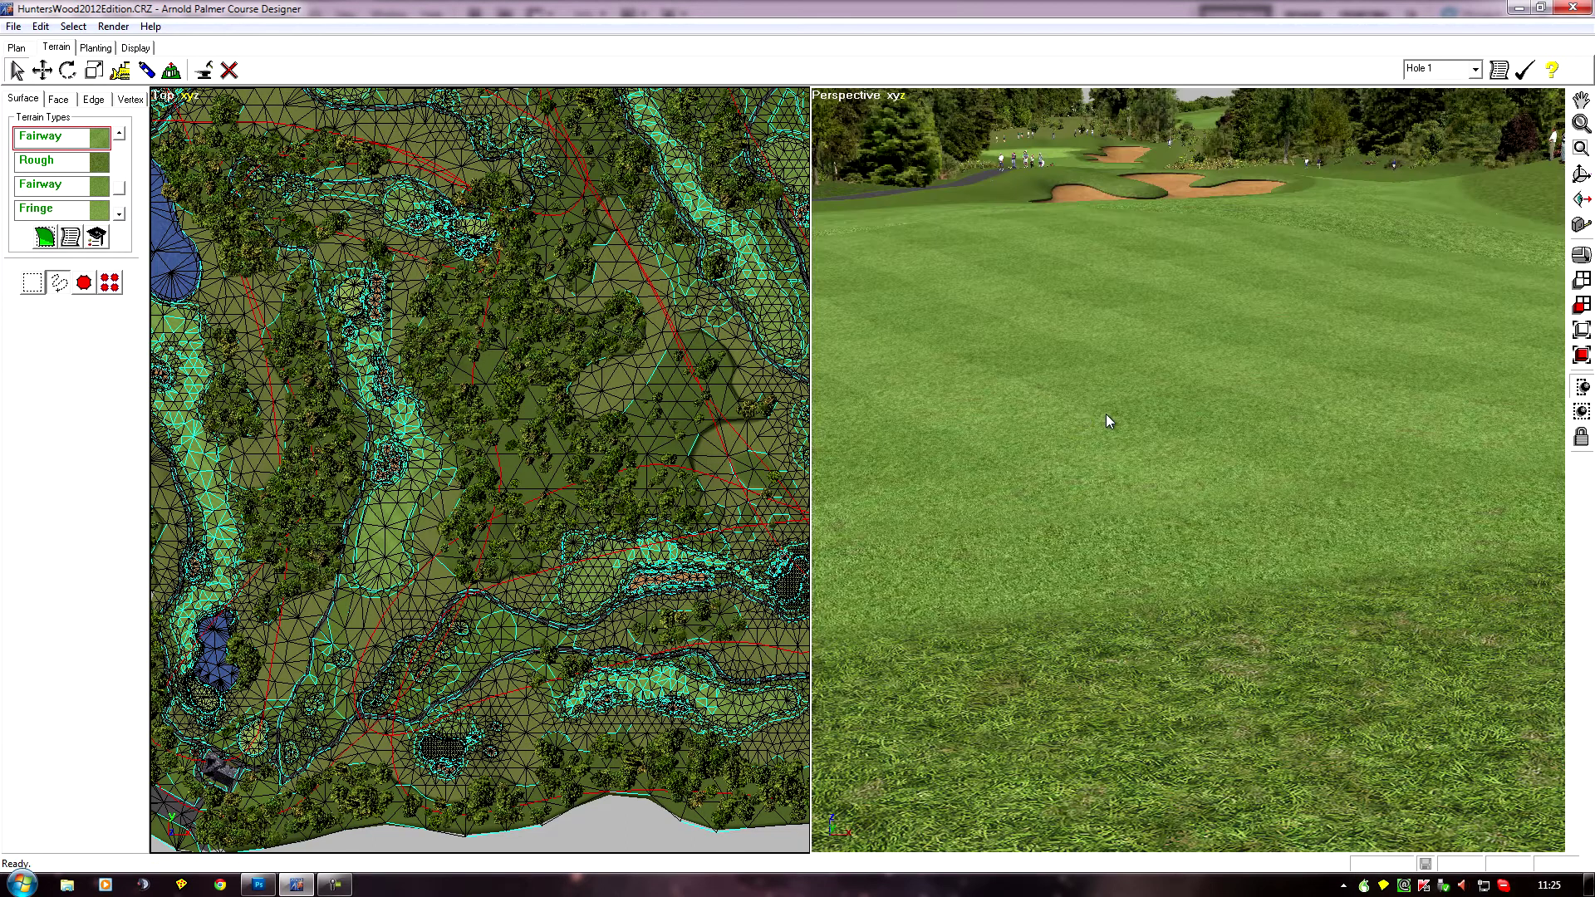
pyautogui.moveTo(1054, 292); pyautogui.dragTo(1099, 278)
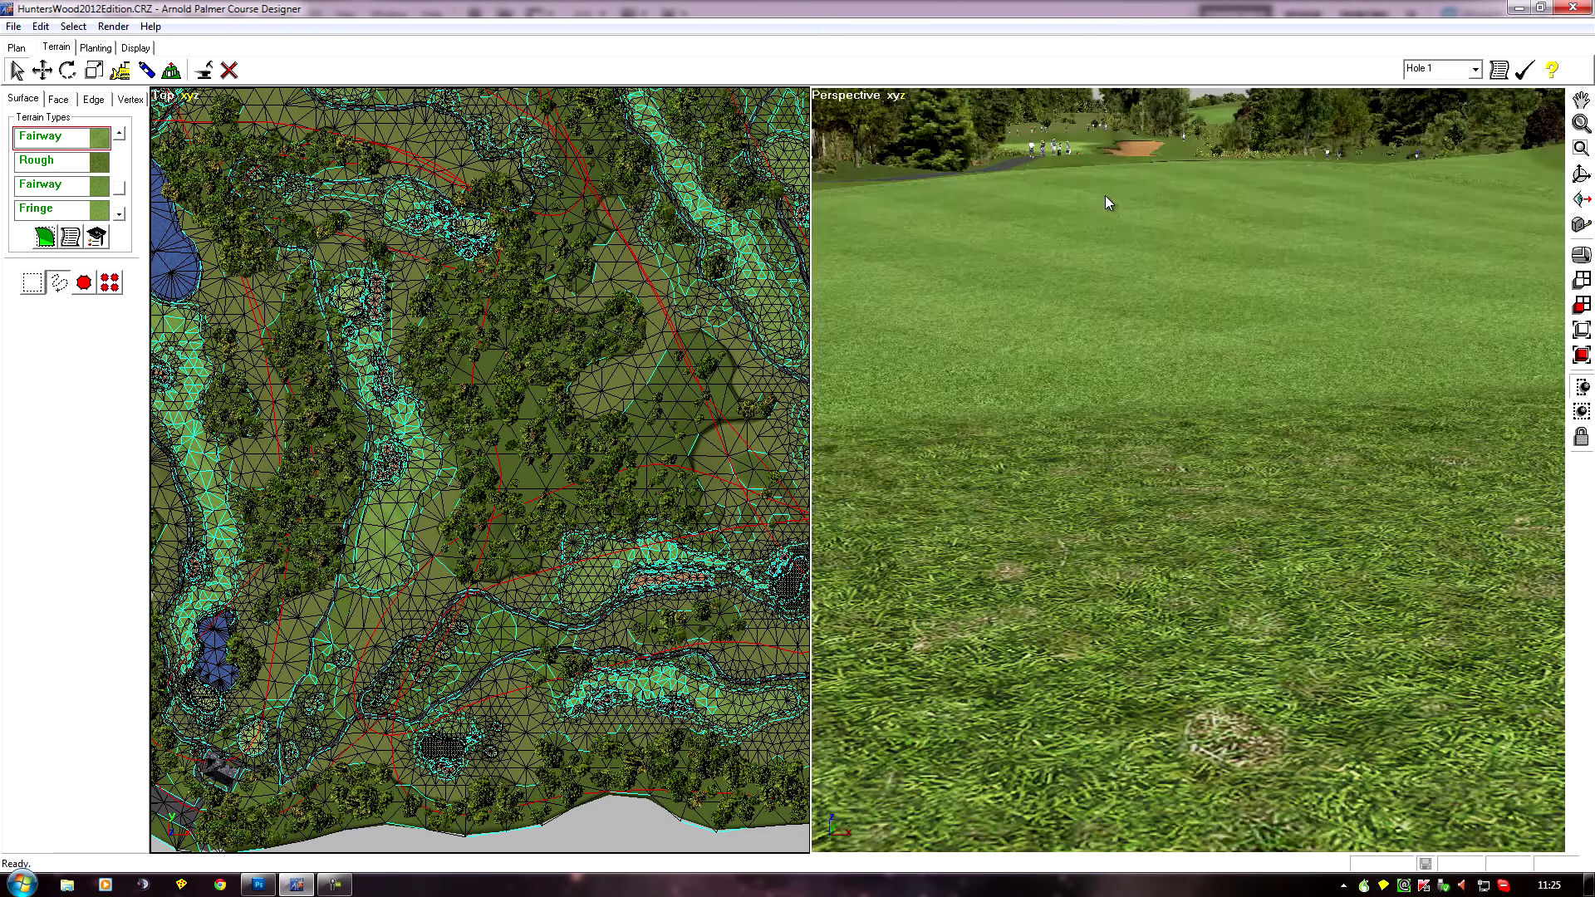
pyautogui.moveTo(1105, 196); pyautogui.dragTo(1071, 484)
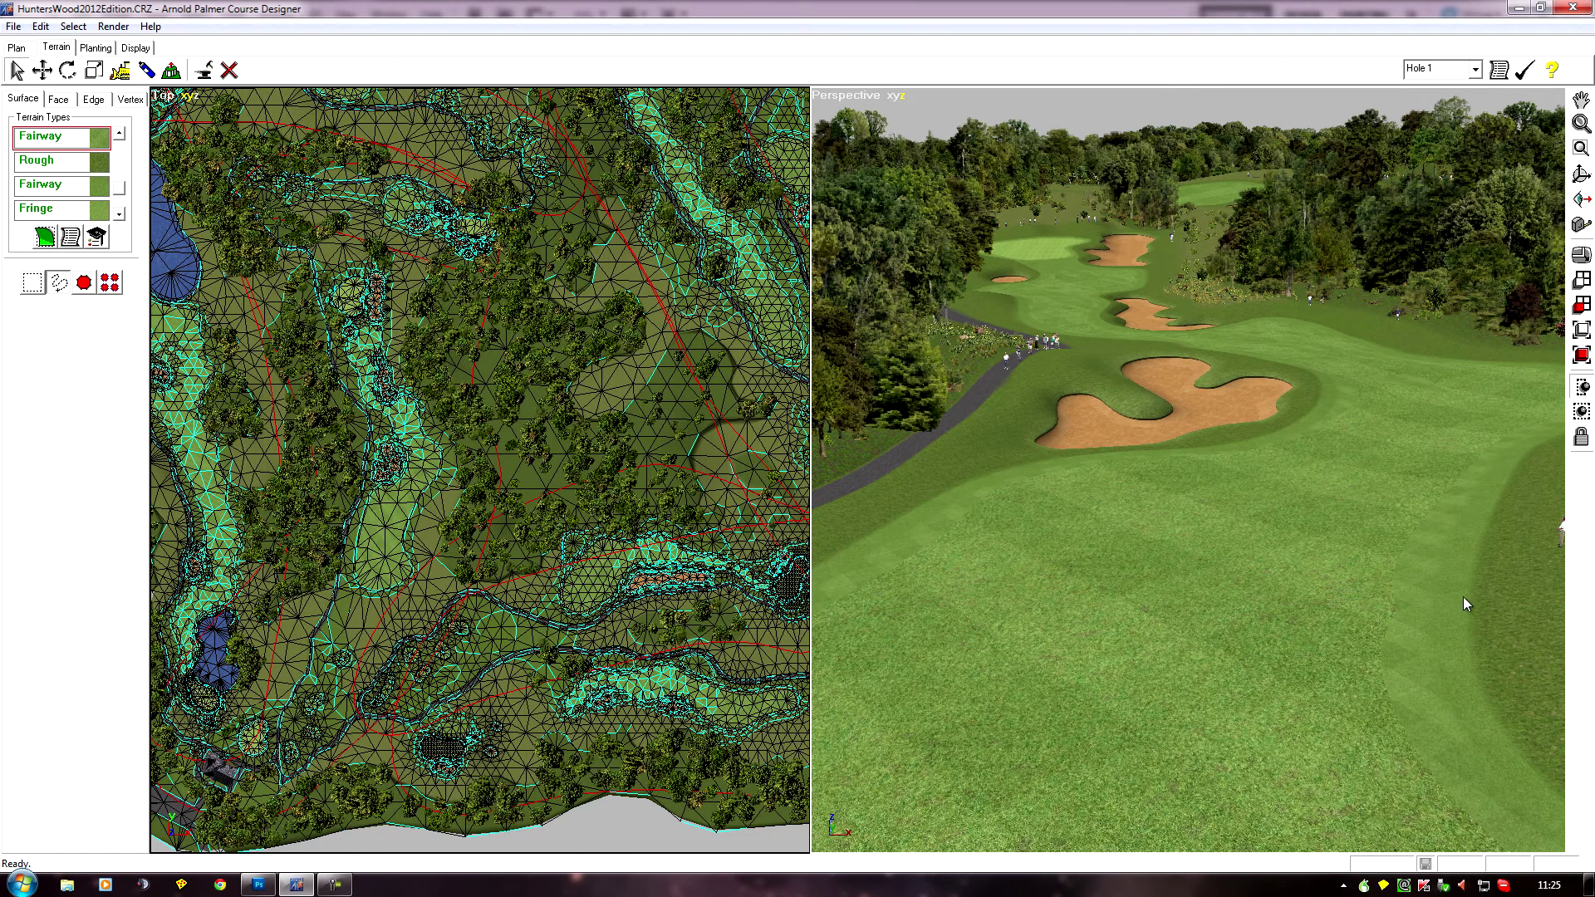
pyautogui.moveTo(1218, 537)
pyautogui.mouseDown()
pyautogui.moveTo(1194, 665)
pyautogui.moveTo(1189, 531)
pyautogui.mouseUp()
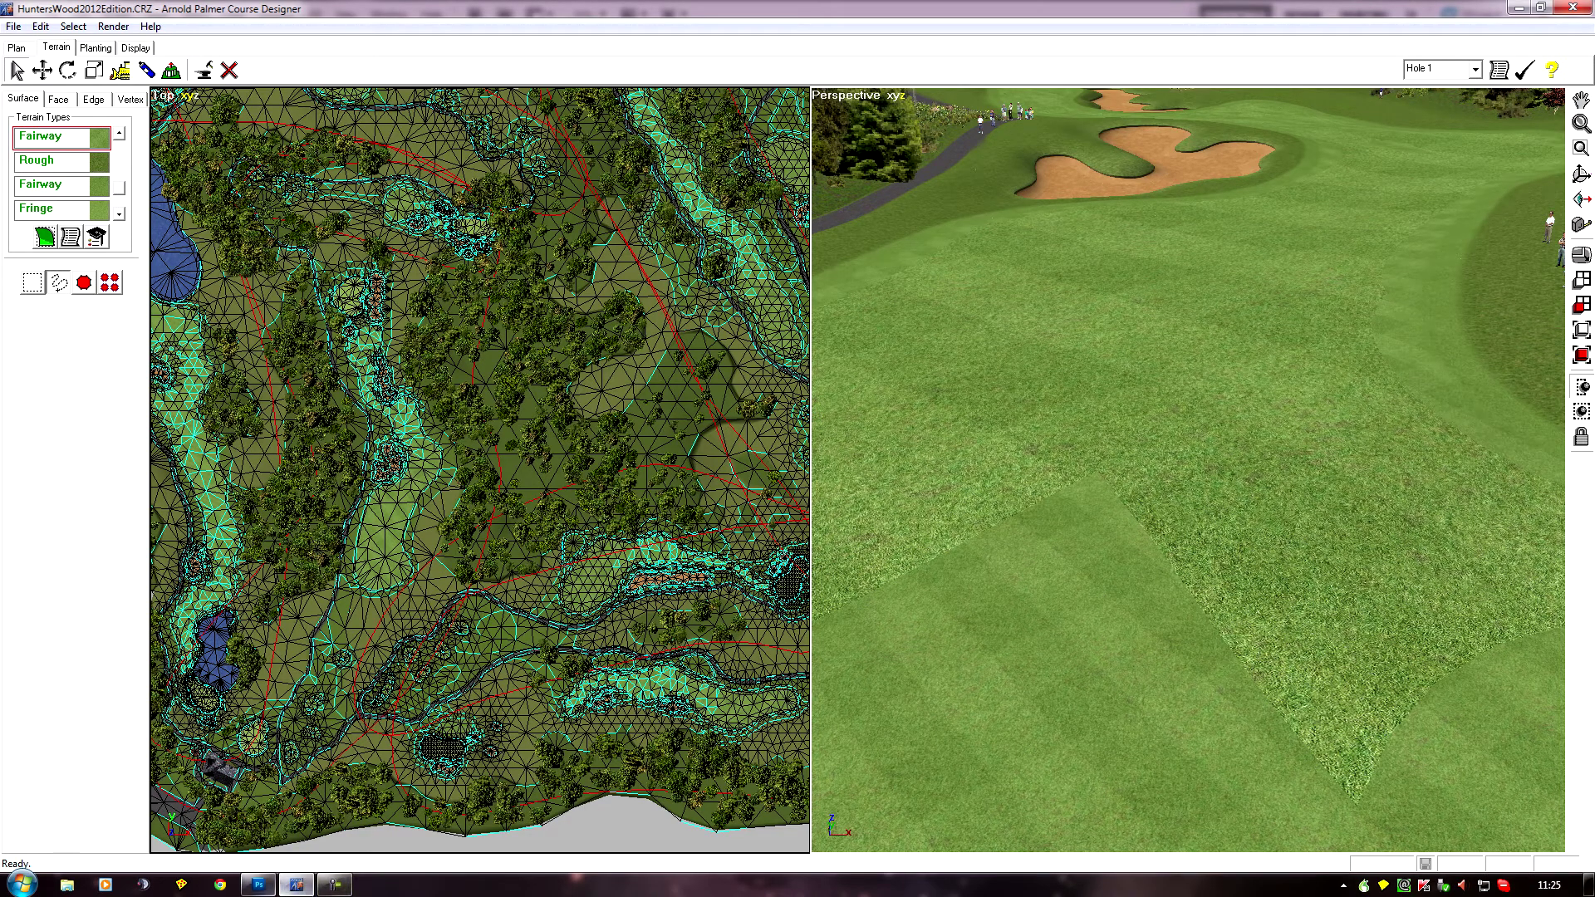
# Step: Switch to the untitled course in Arnold Palmer Course Designer and examine how the Rough texture tiles in the Top view
pyautogui.click(273, 886)
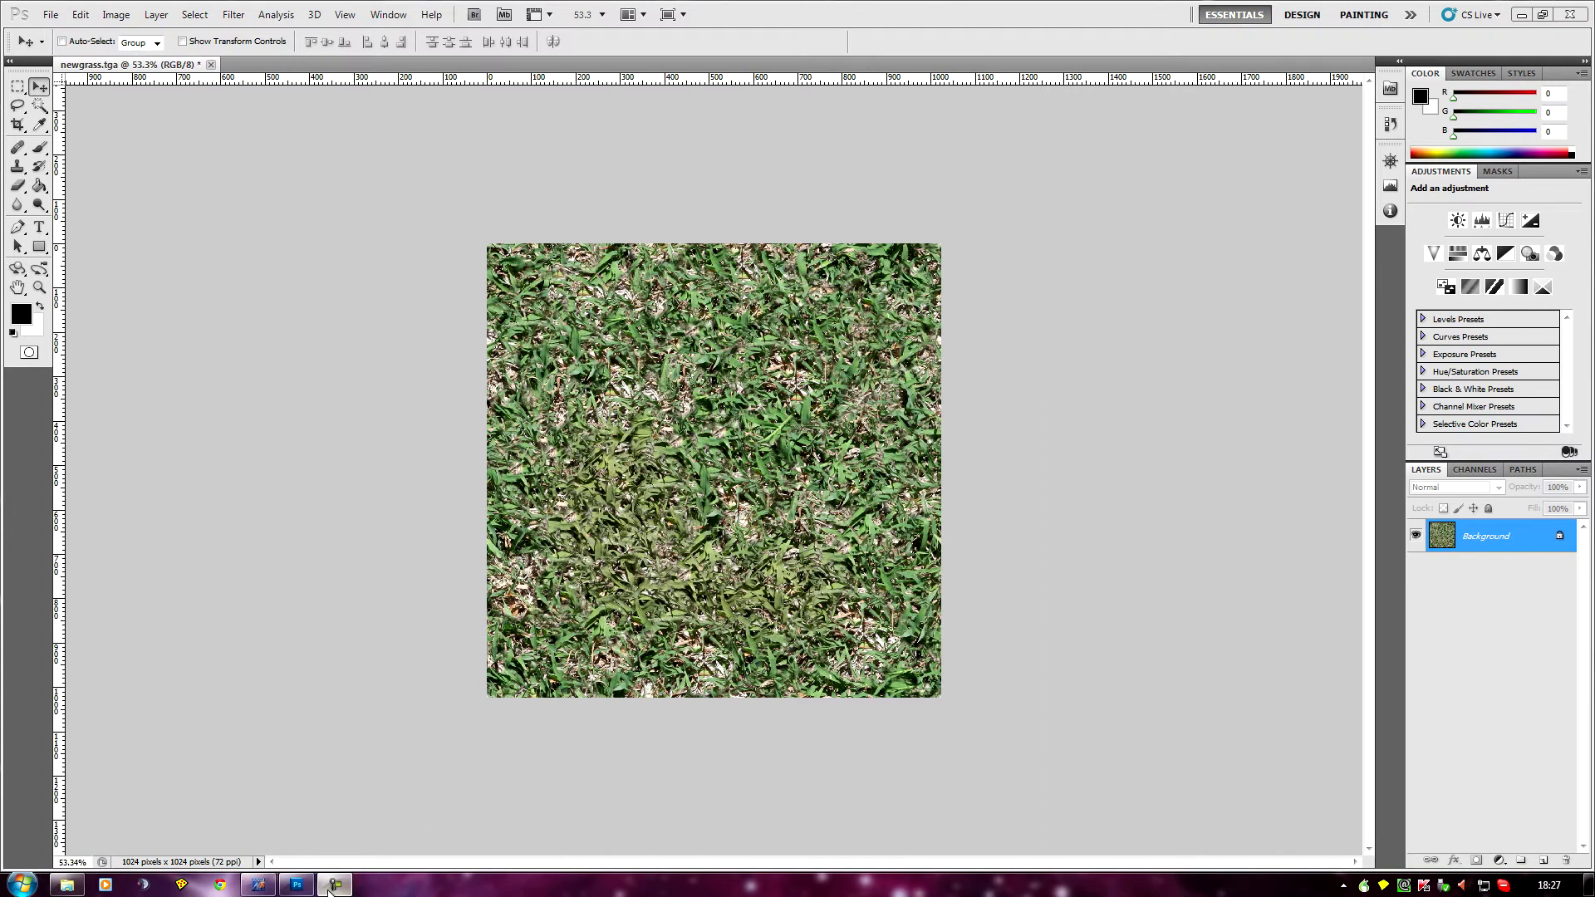
pyautogui.moveTo(295, 889)
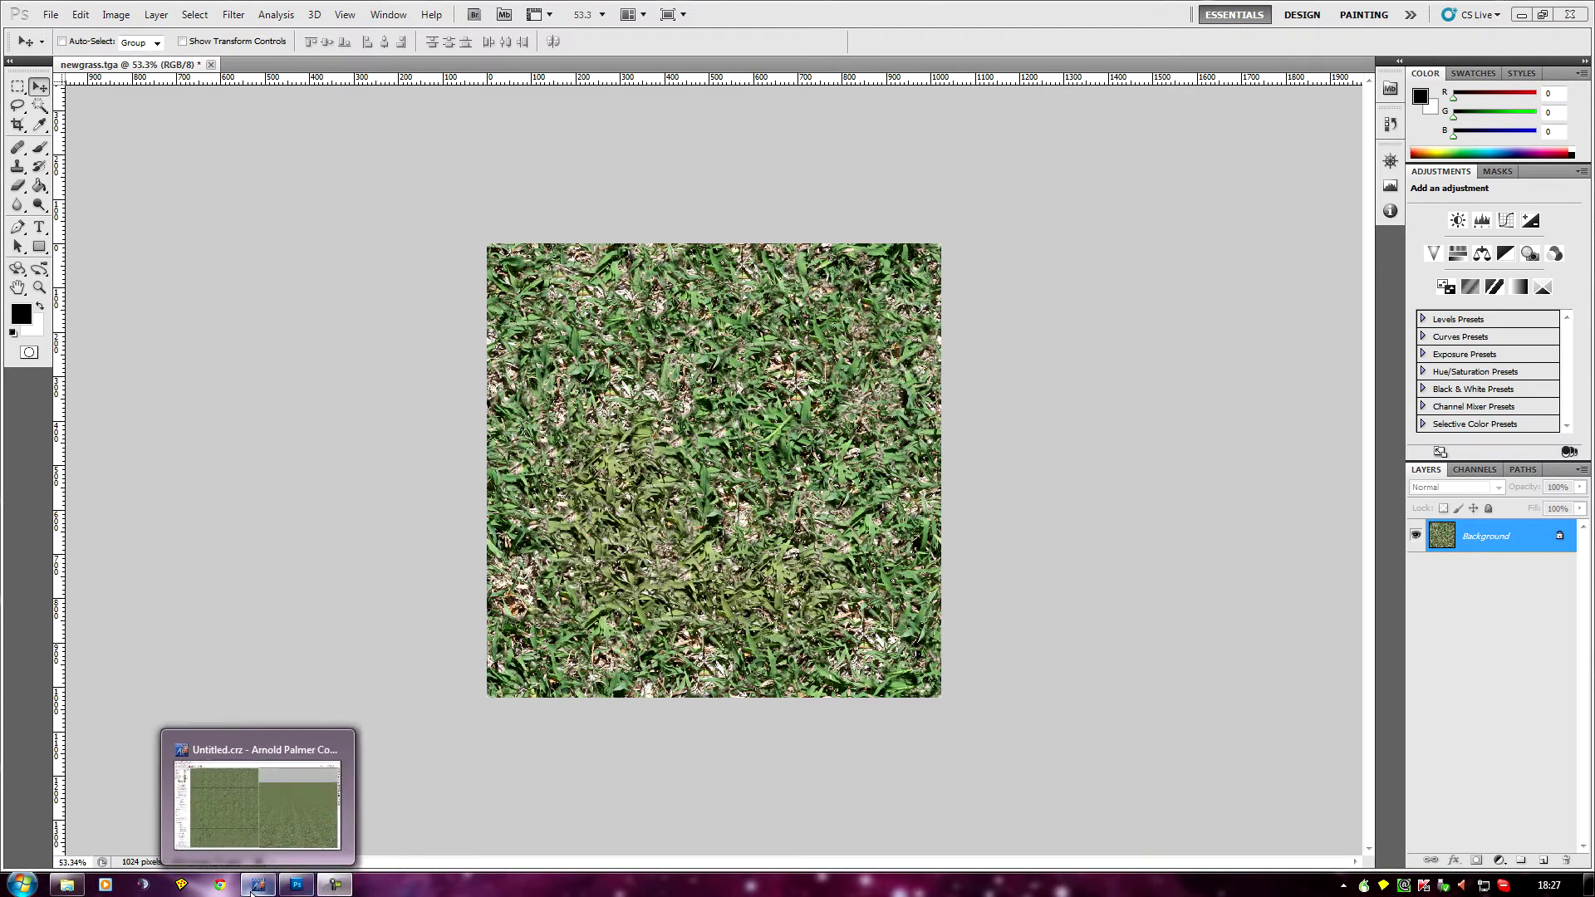
pyautogui.click(258, 885)
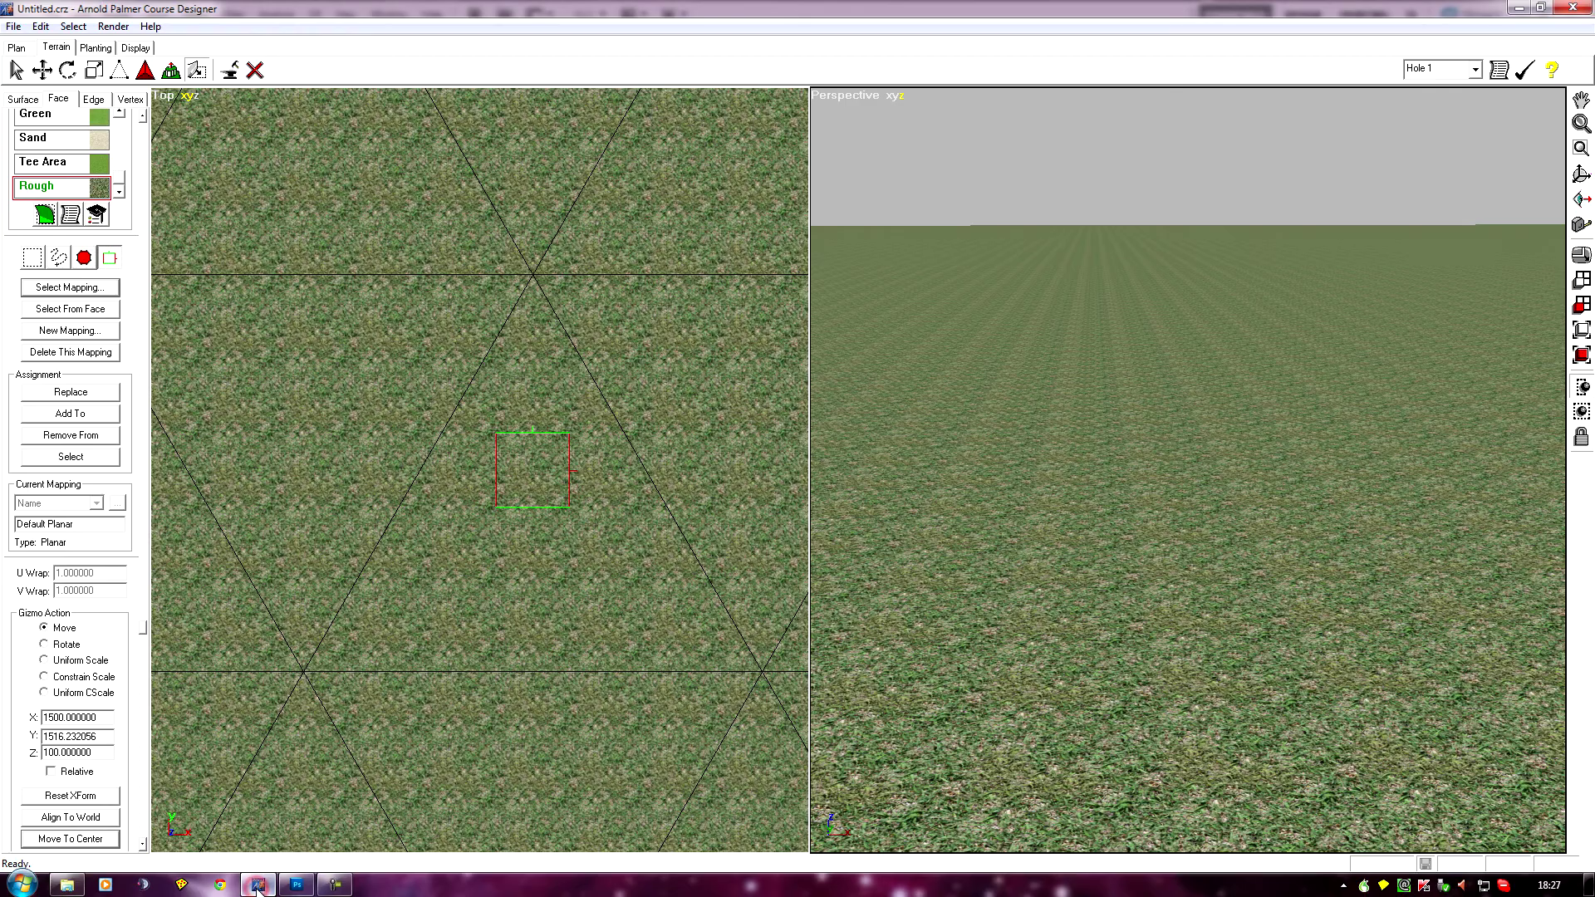
pyautogui.scroll(3, 359, 606)
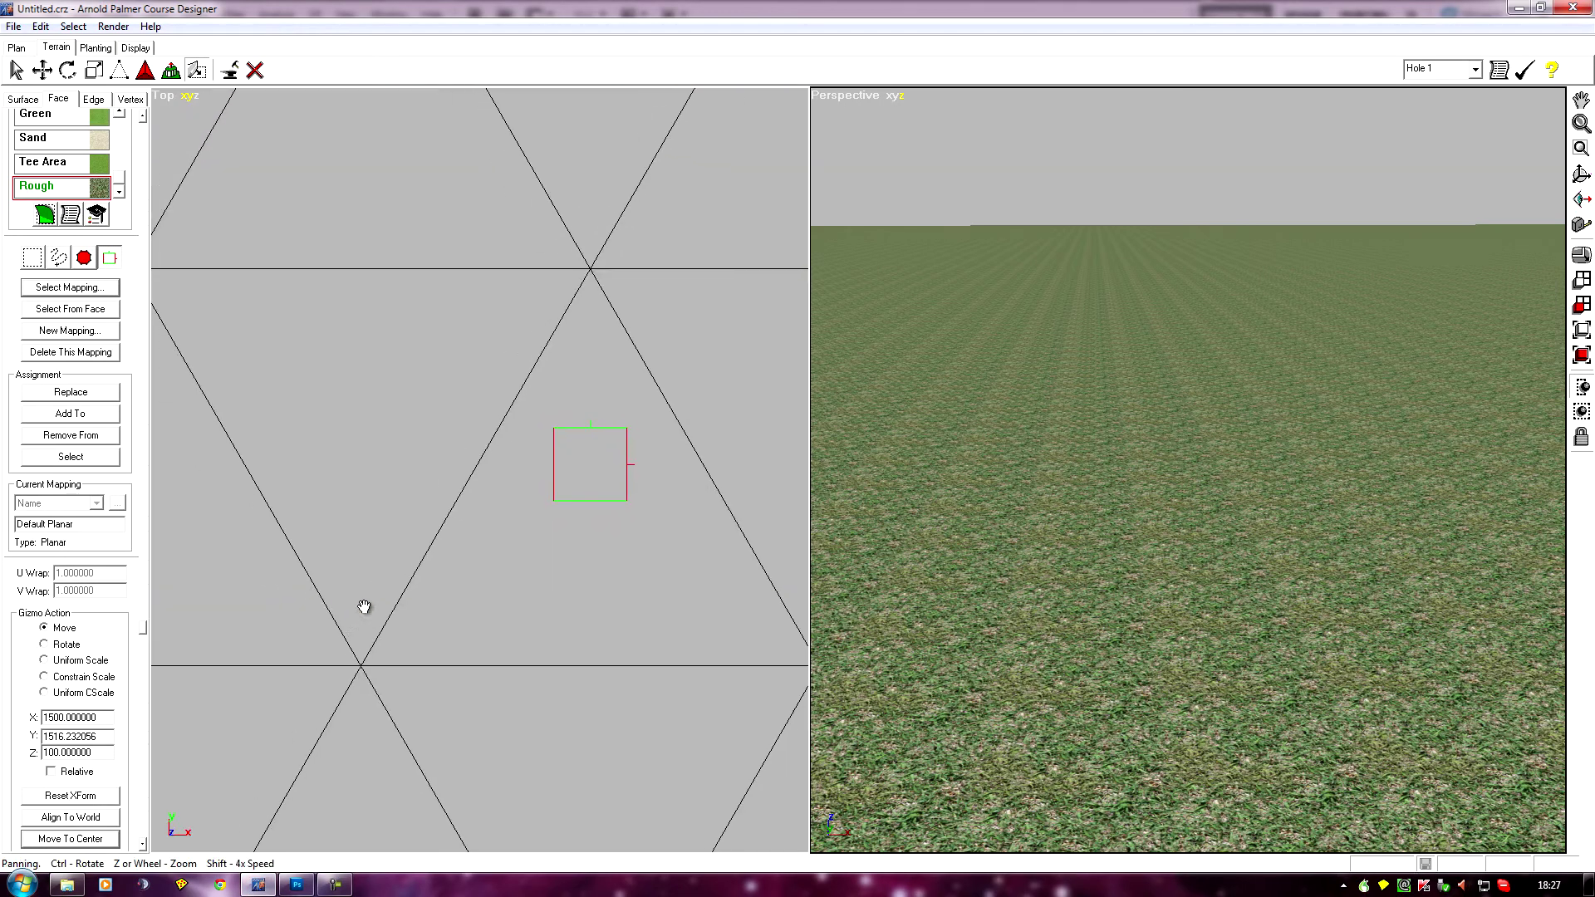
pyautogui.scroll(-2, 355, 697)
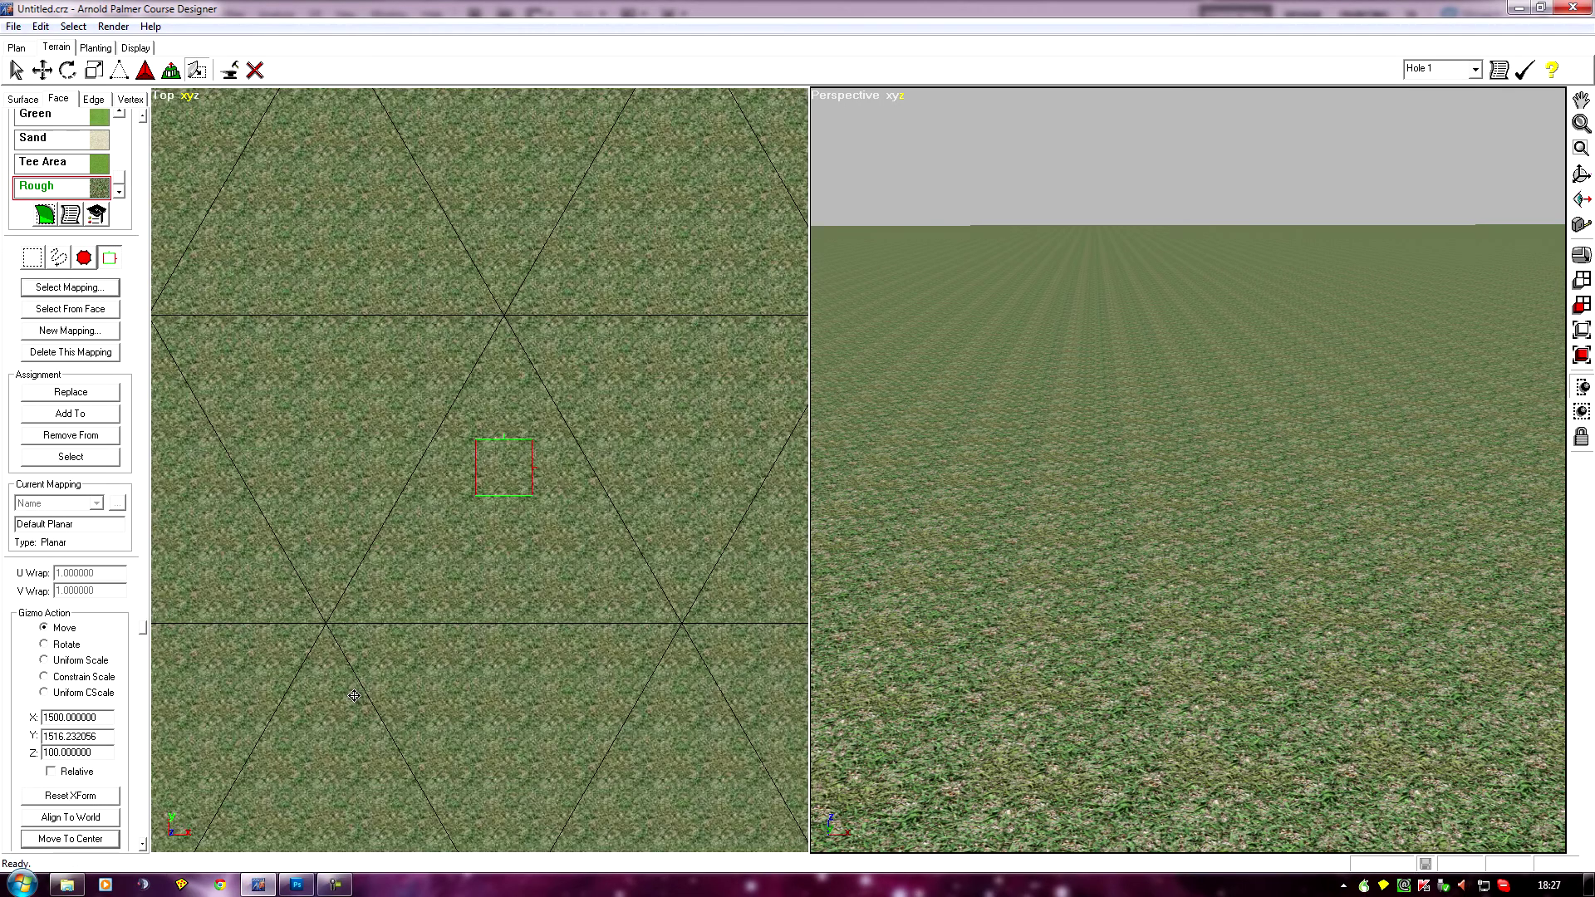
pyautogui.scroll(-1, 354, 664)
pyautogui.scroll(1, 241, 523)
pyautogui.scroll(-1, 238, 531)
pyautogui.scroll(1, 238, 550)
pyautogui.scroll(-2, 312, 602)
pyautogui.scroll(4, 321, 573)
pyautogui.scroll(-3, 322, 573)
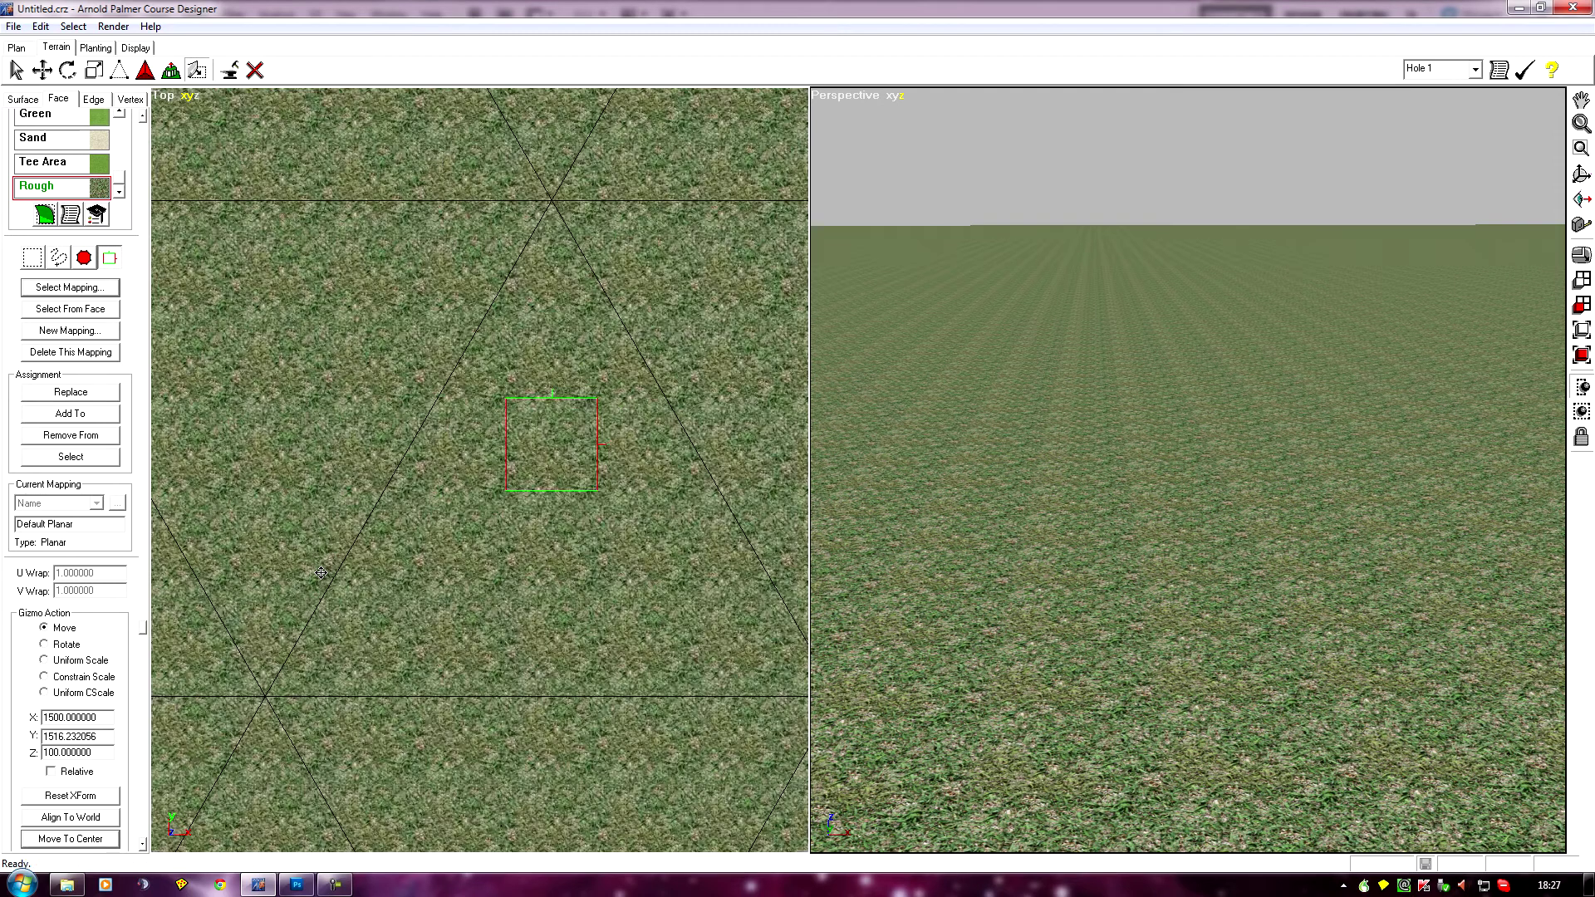
pyautogui.scroll(2, 258, 549)
pyautogui.moveTo(256, 548); pyautogui.dragTo(253, 583)
pyautogui.scroll(1, 275, 572)
pyautogui.scroll(1, 293, 588)
pyautogui.scroll(-1, 292, 588)
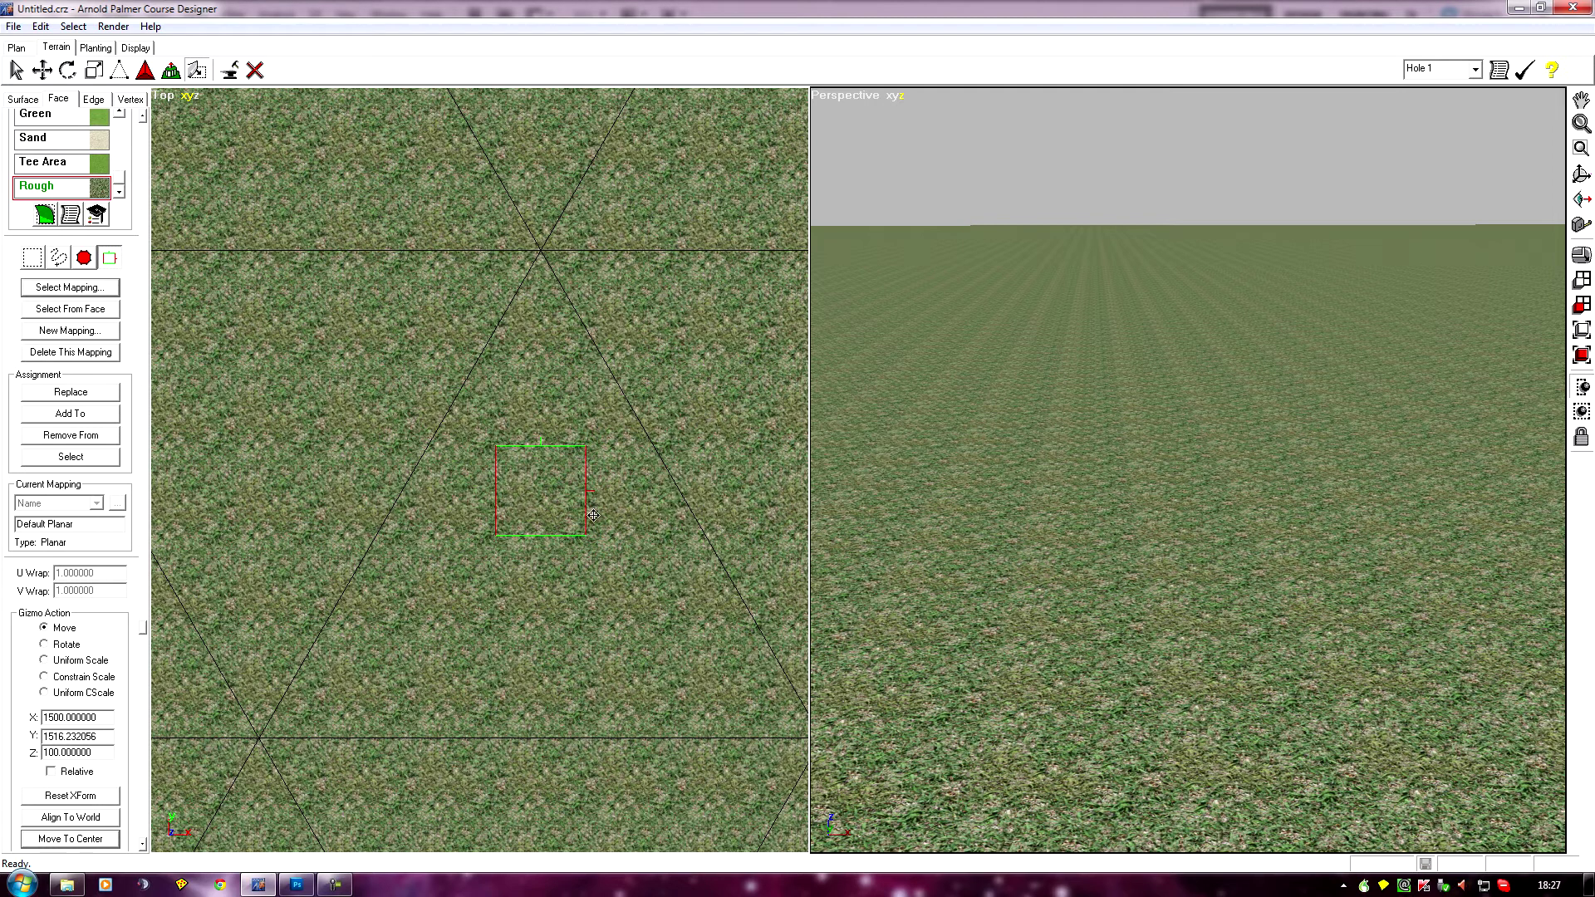
pyautogui.moveTo(585, 524); pyautogui.dragTo(404, 443)
pyautogui.scroll(2, 454, 490)
pyautogui.scroll(2, 403, 443)
pyautogui.scroll(1, 346, 499)
pyautogui.scroll(-1, 344, 501)
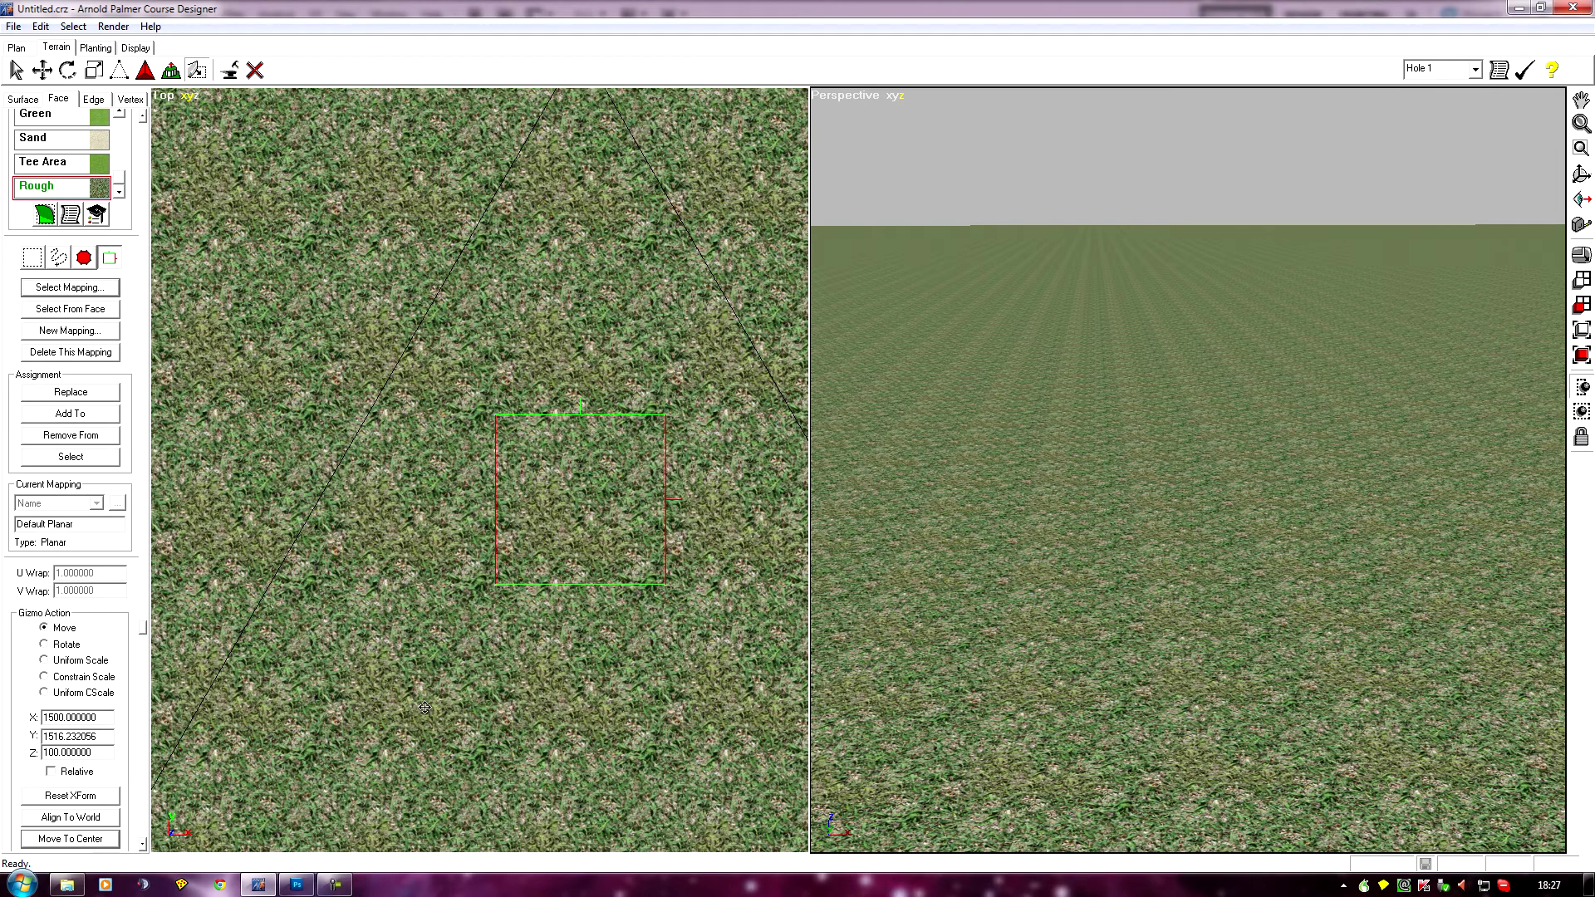
# Step: Switch to Photoshop and duplicate the Background layer of newgrass.tga as Background copy
pyautogui.moveTo(330, 886)
pyautogui.click(297, 885)
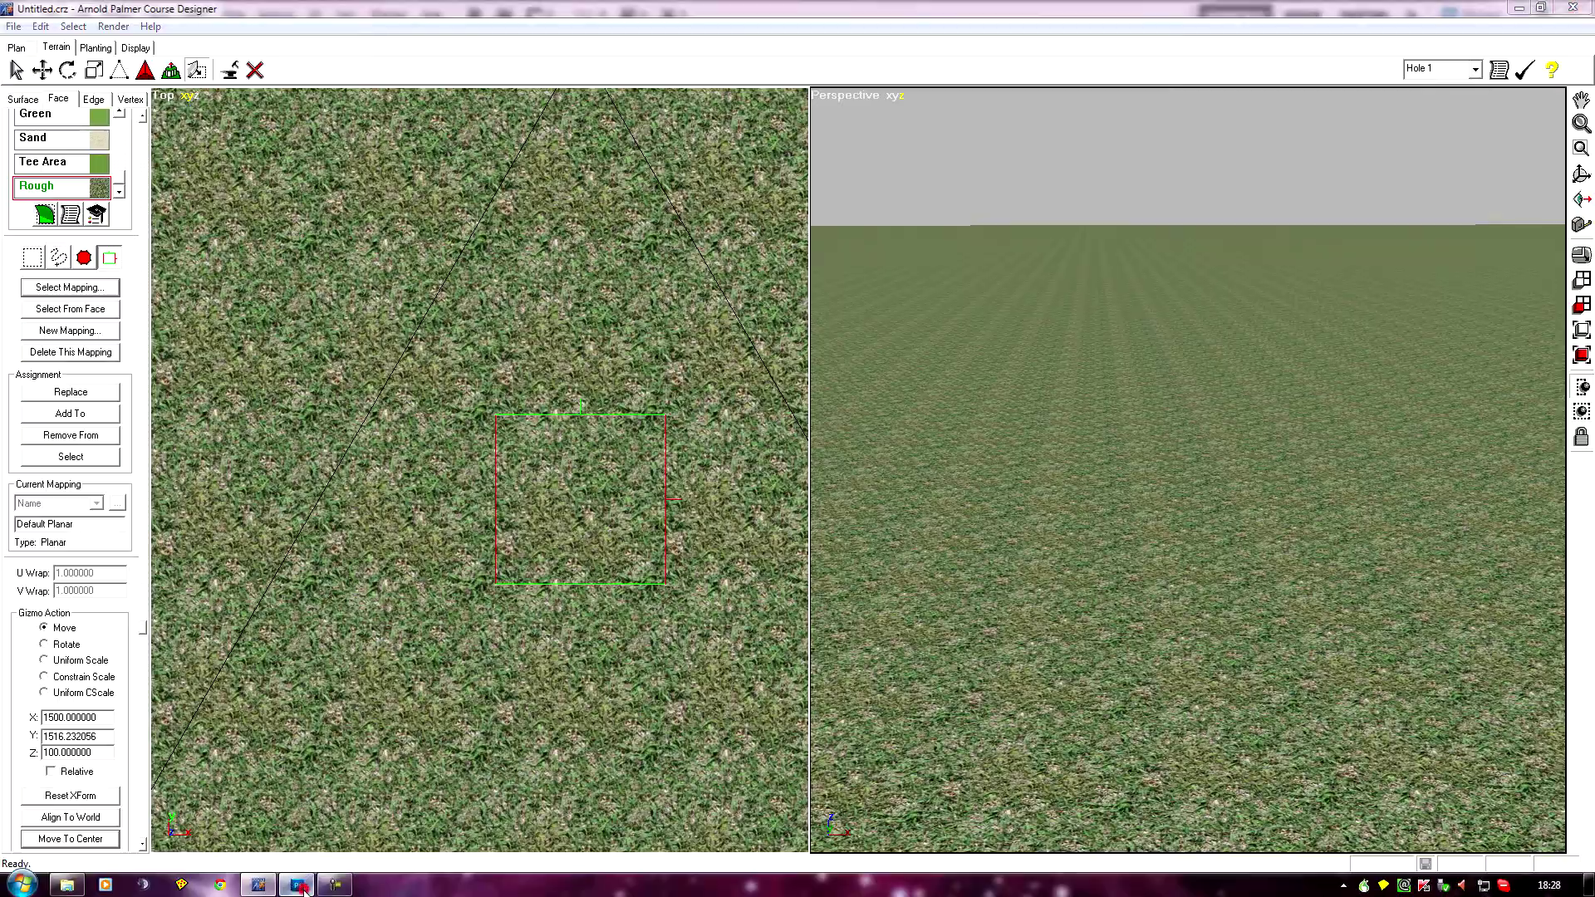
pyautogui.click(157, 14)
pyautogui.click(183, 49)
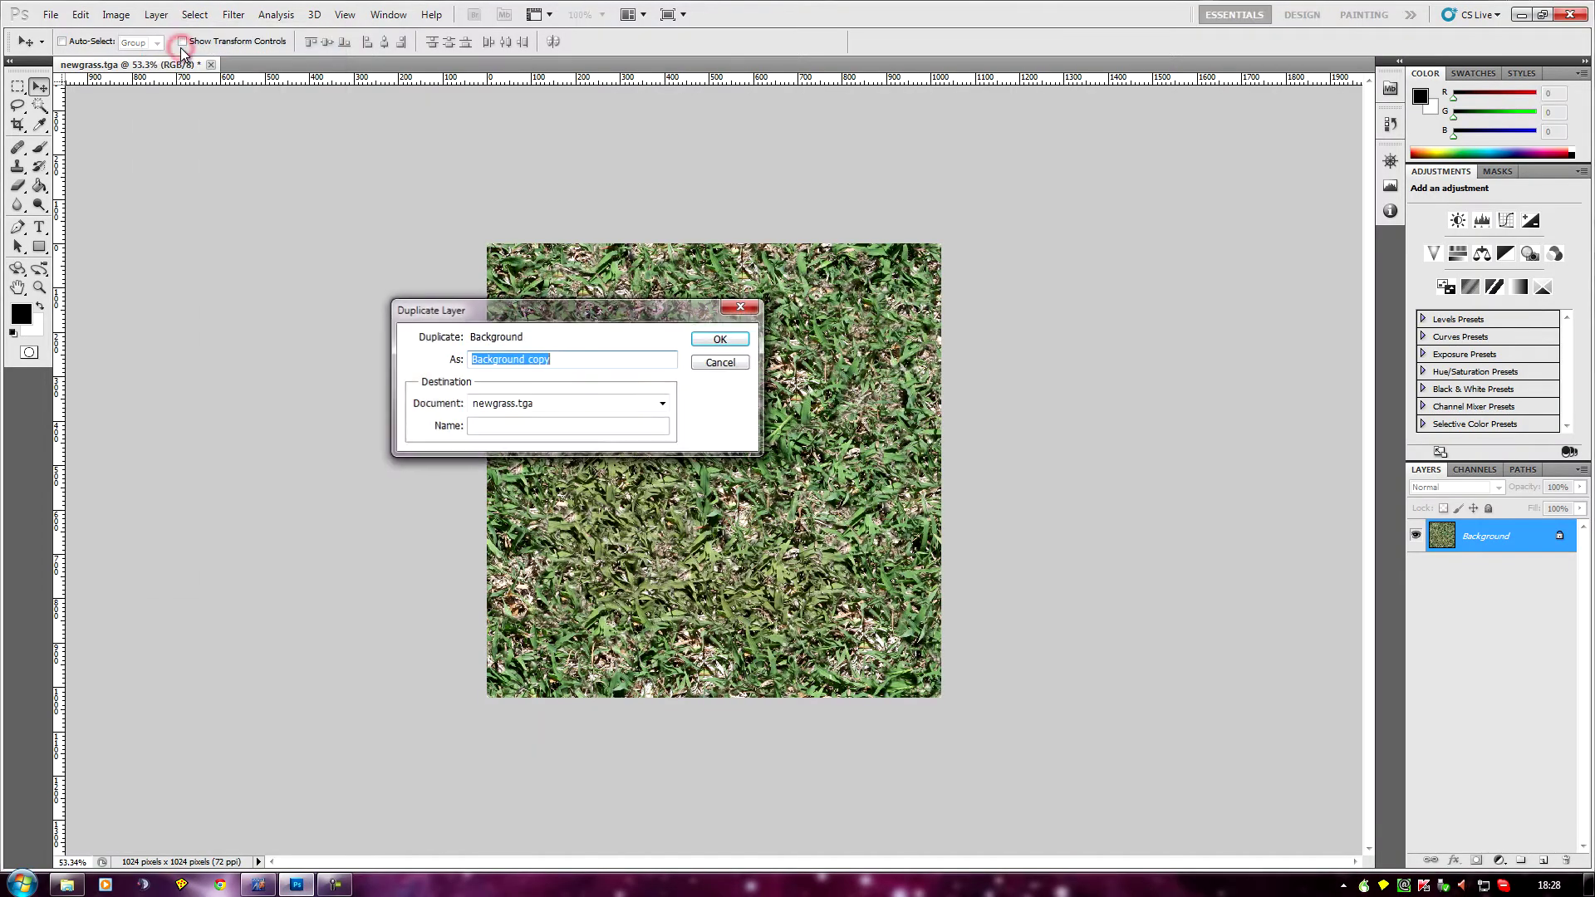
pyautogui.click(719, 343)
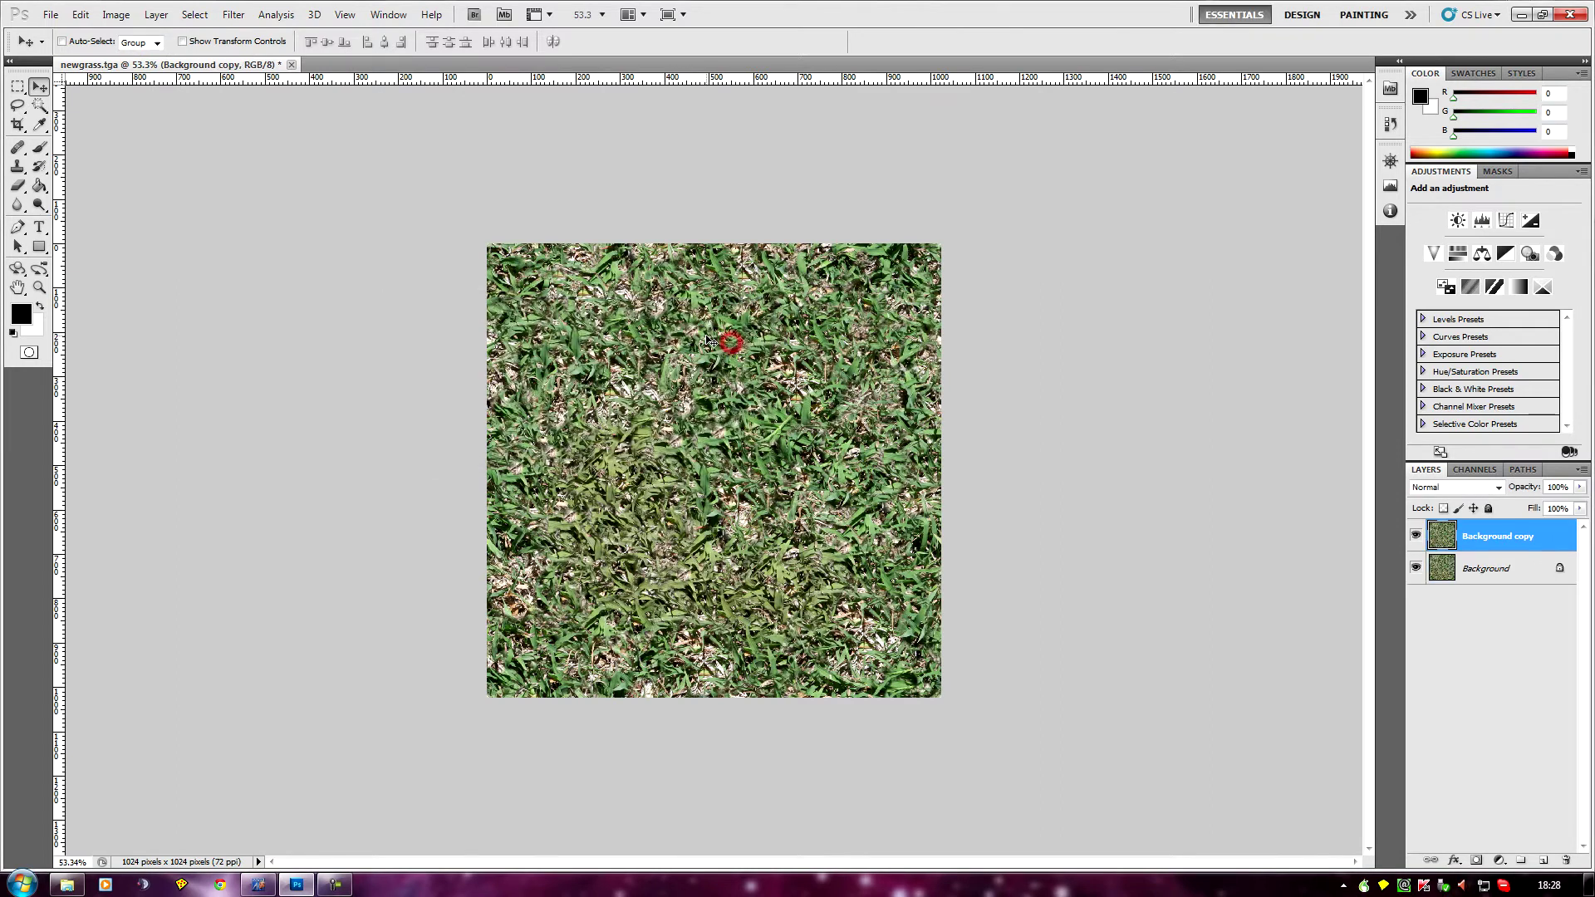
# Step: Rotate the Background copy layer by 180°
pyautogui.click(81, 14)
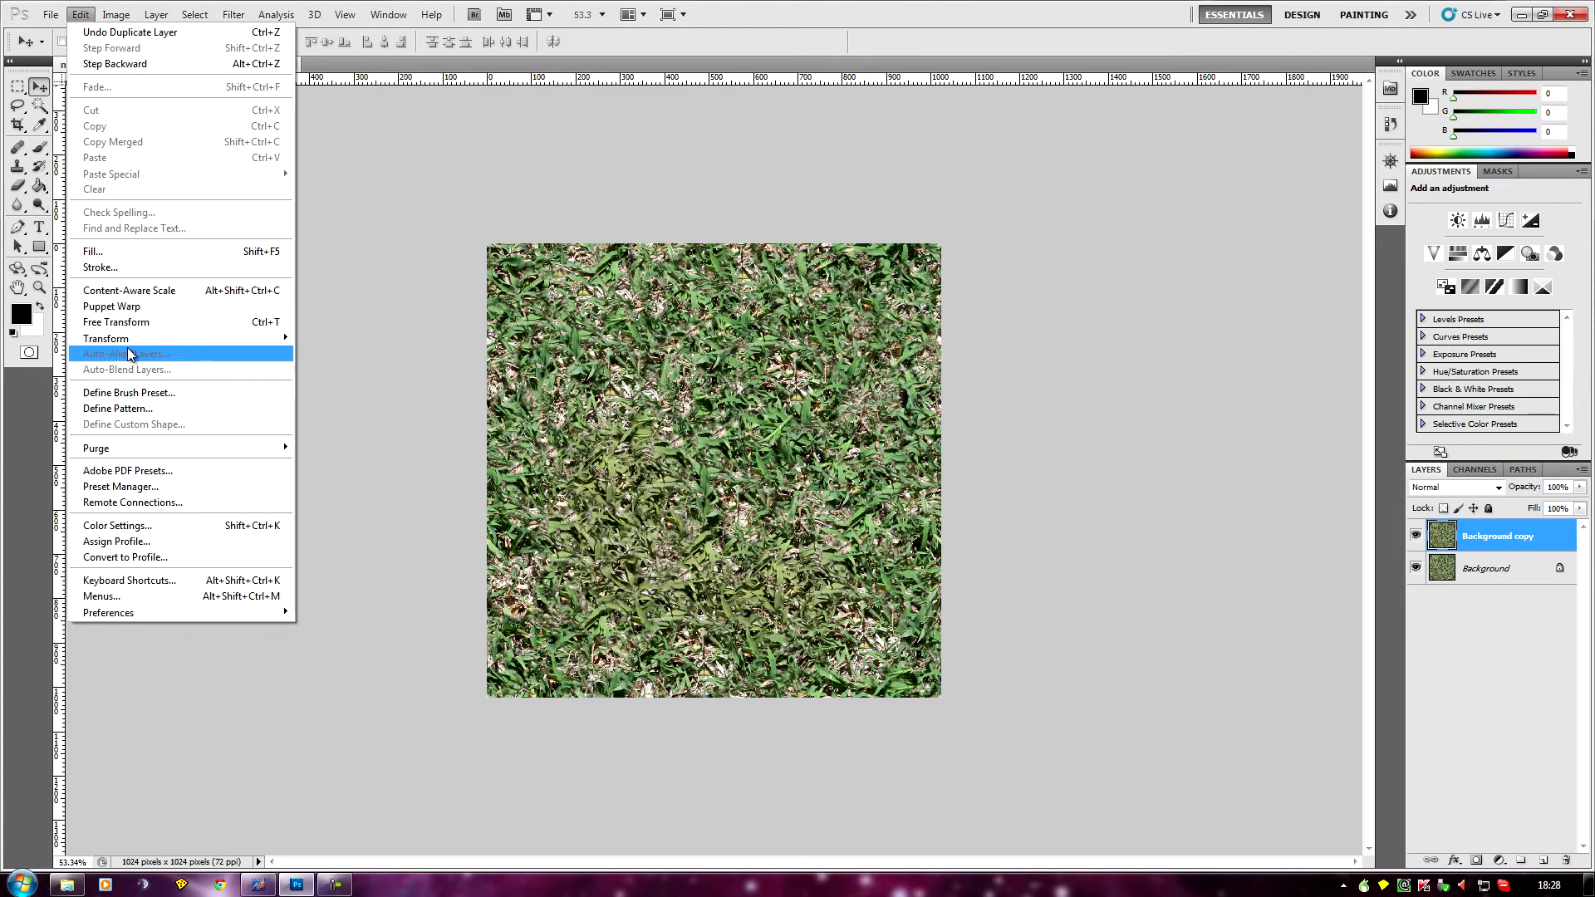
pyautogui.moveTo(133, 339)
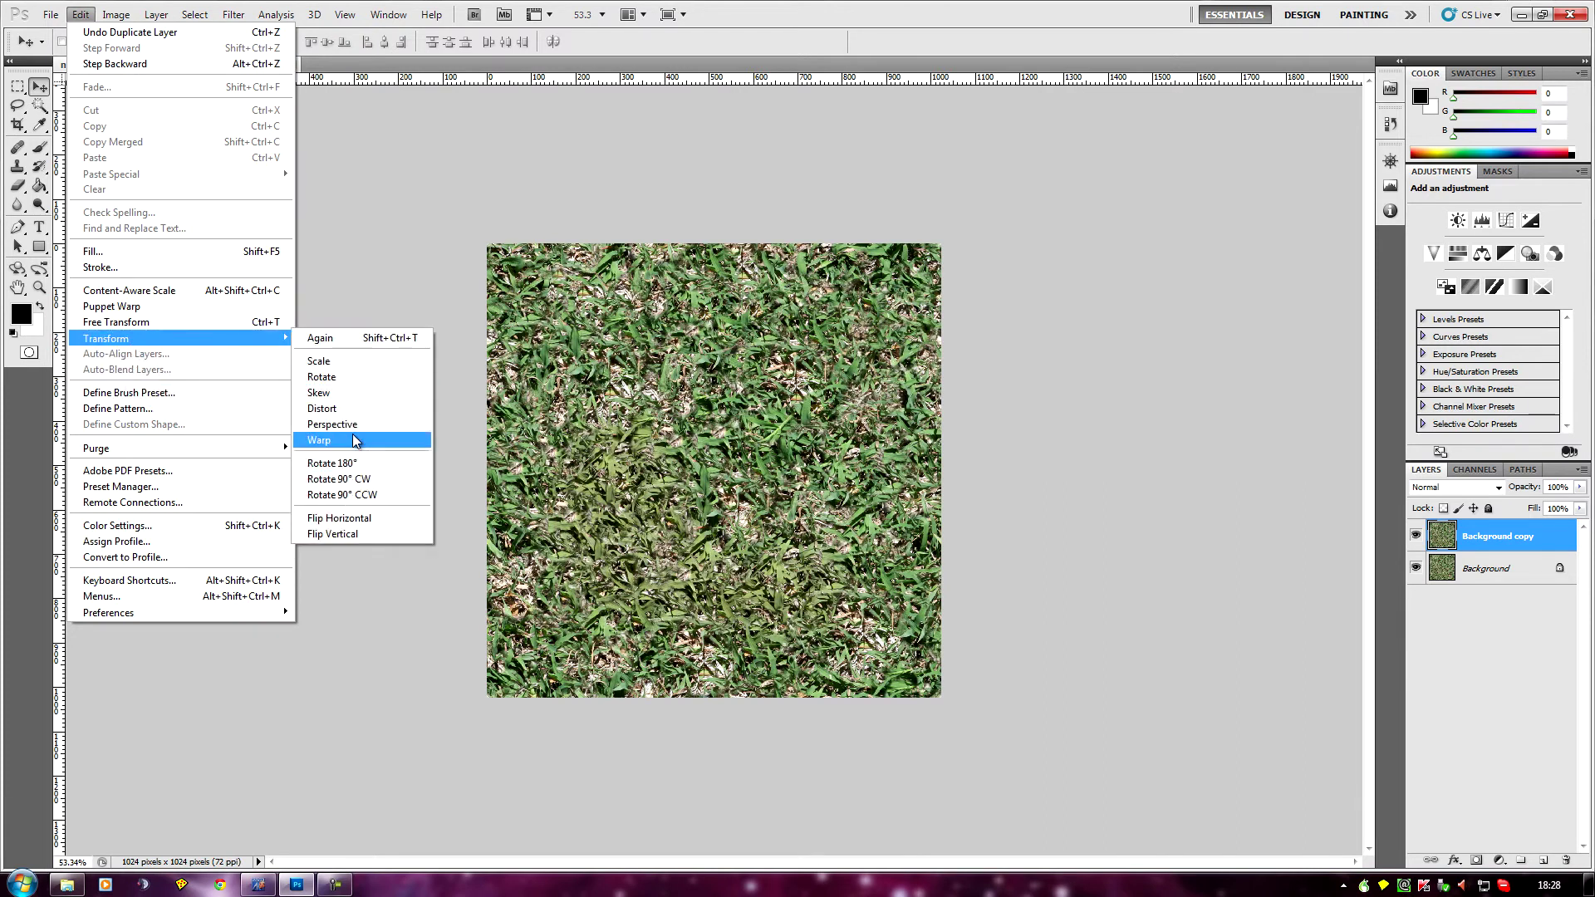
pyautogui.click(361, 463)
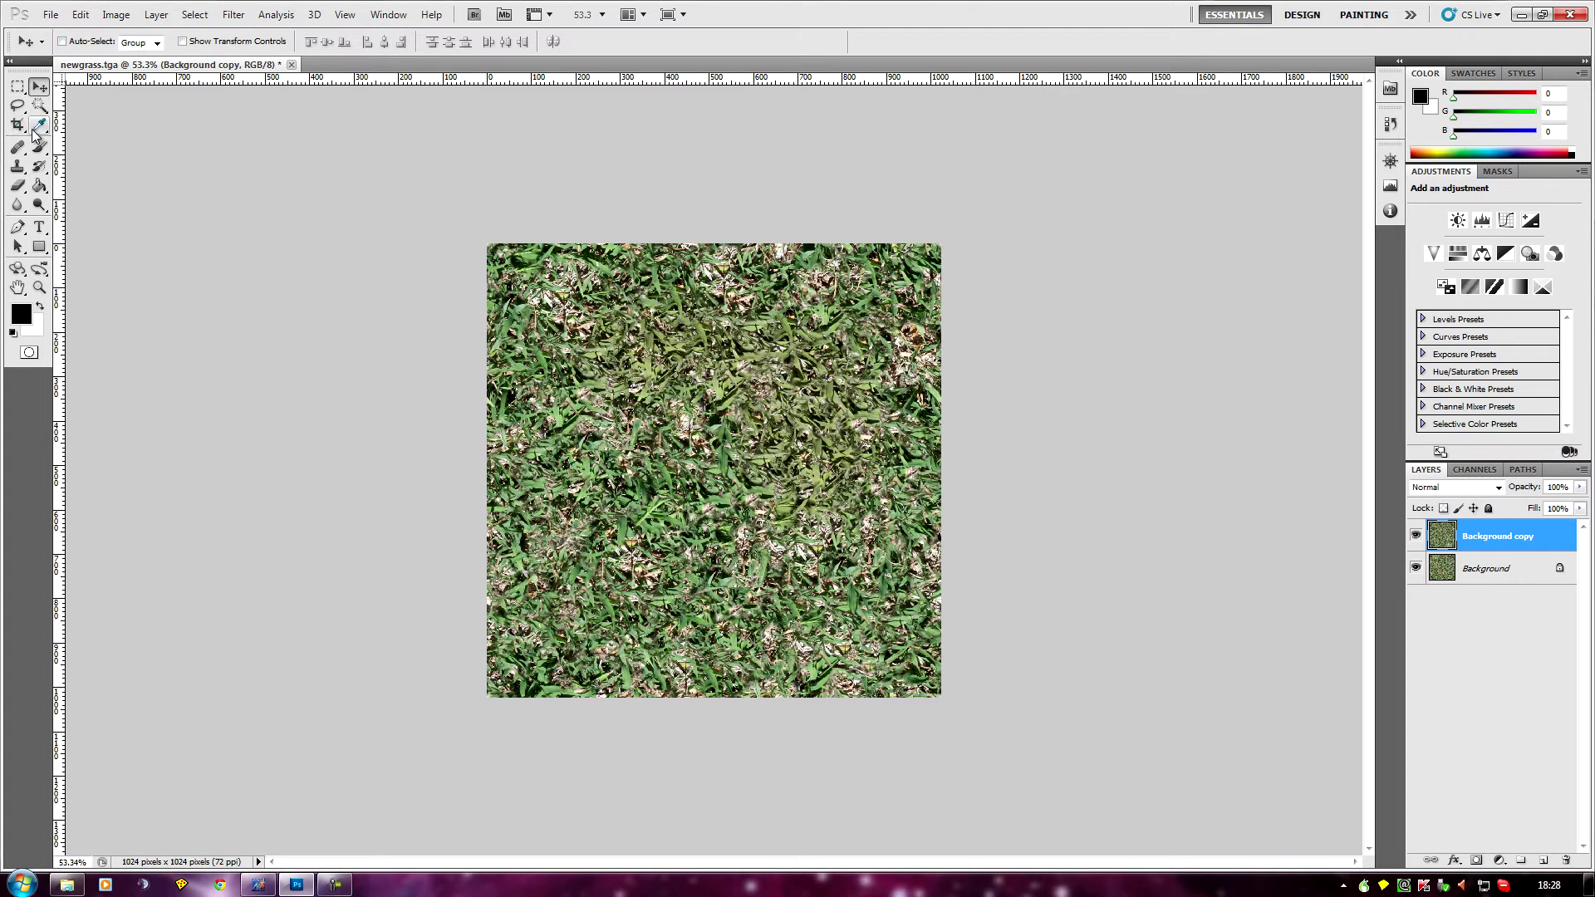
# Step: Hide the Background layer and erase scattered small patches all over the Background copy layer with the Eraser at 100% opacity
pyautogui.click(19, 187)
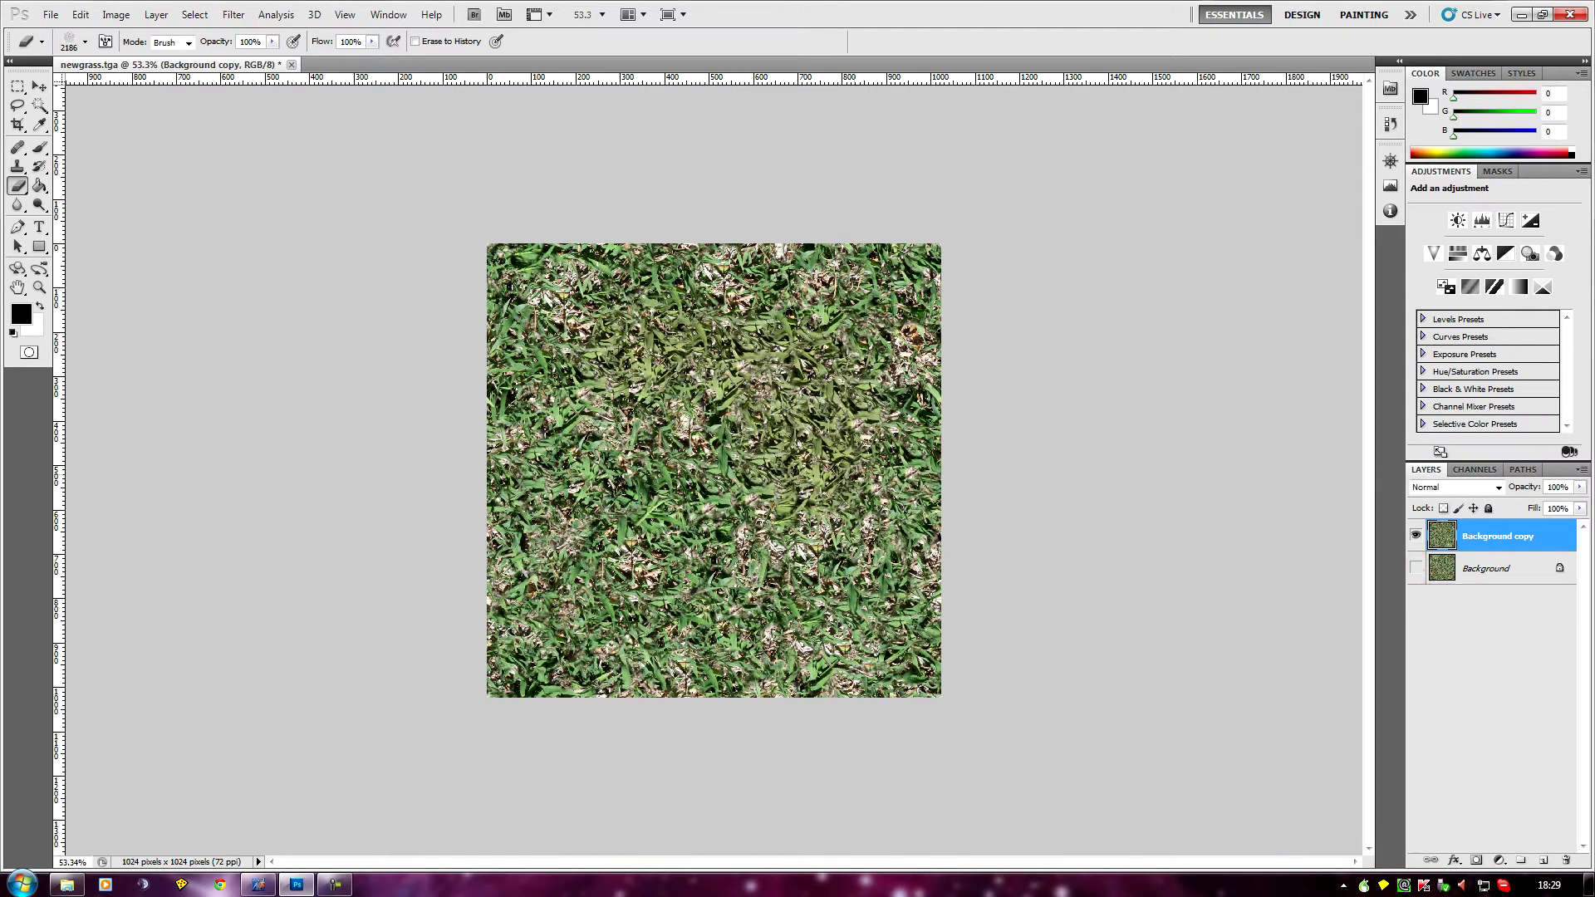
pyautogui.moveTo(756, 466); pyautogui.dragTo(757, 466)
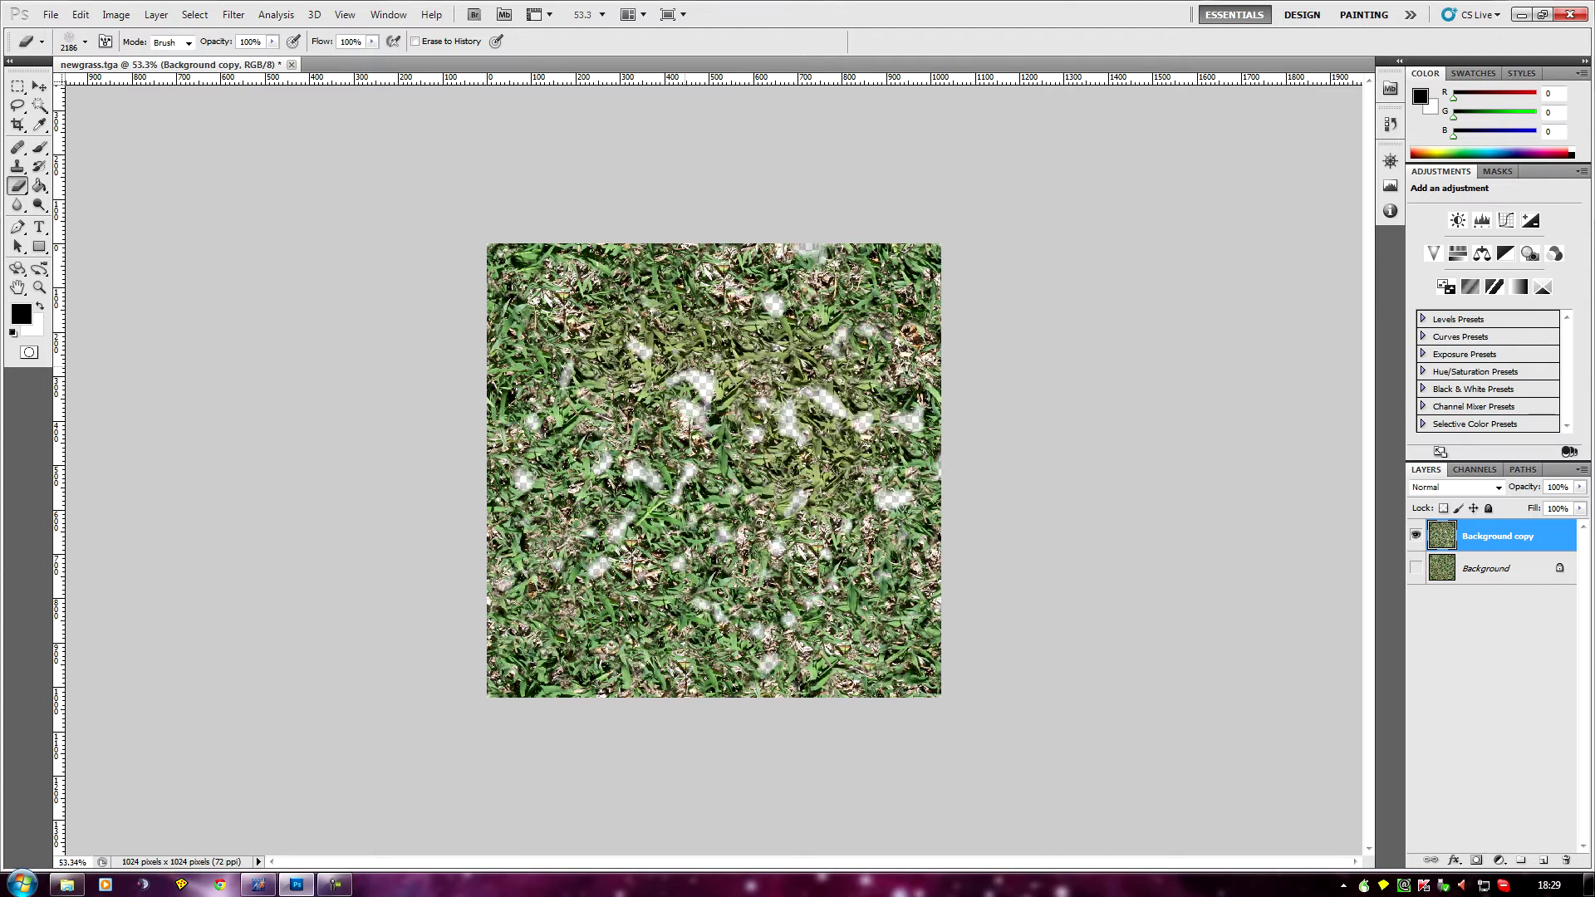
pyautogui.moveTo(610, 268); pyautogui.dragTo(611, 267)
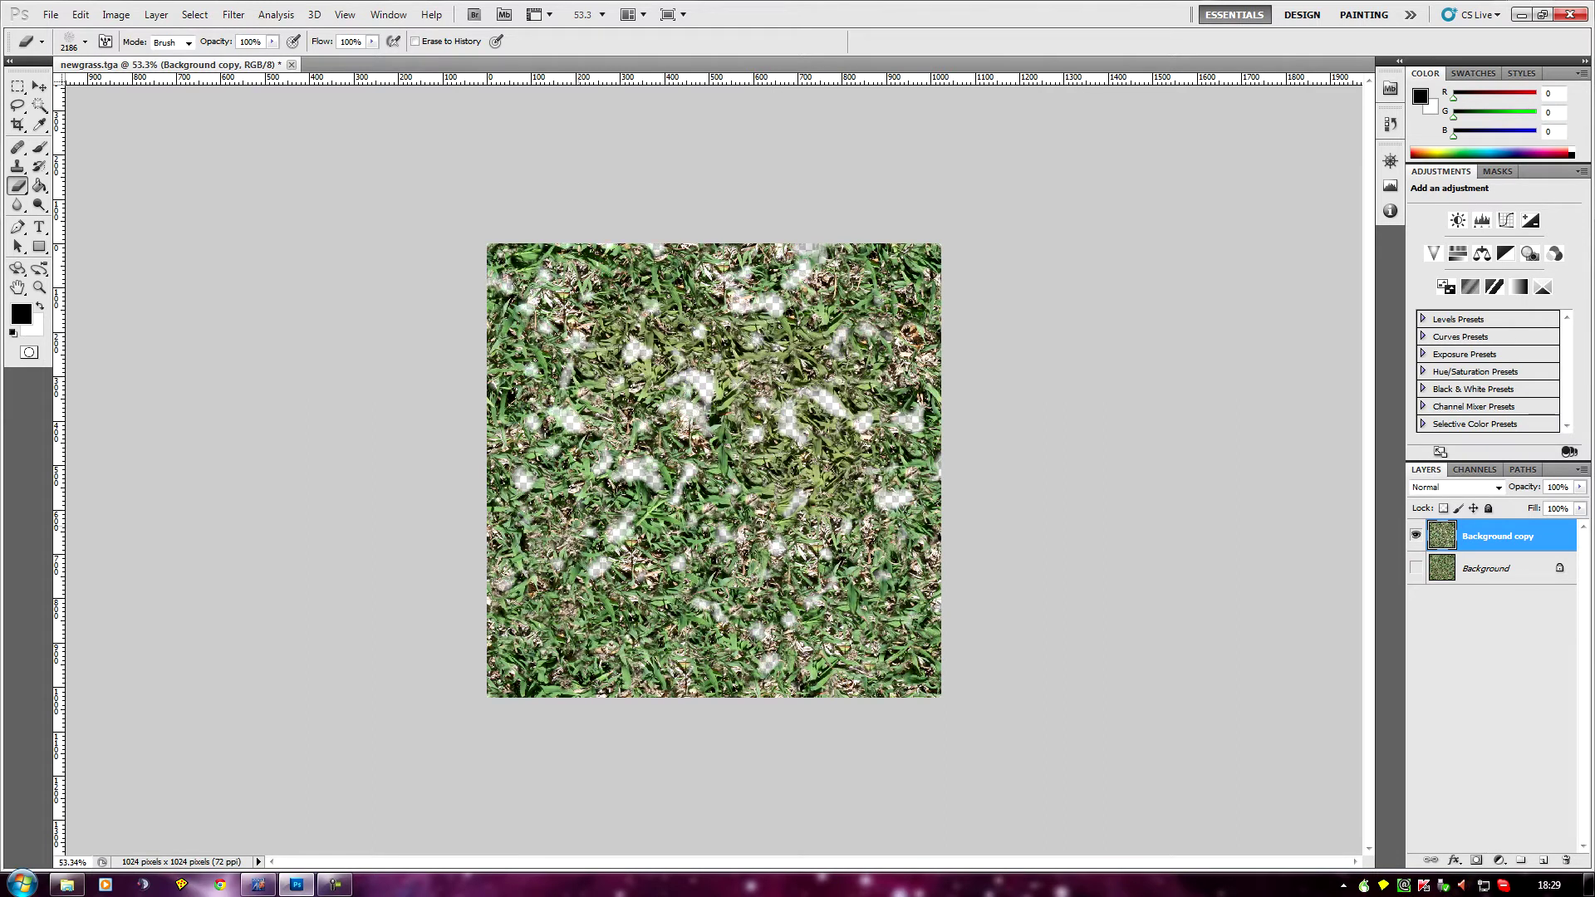
pyautogui.click(576, 527)
pyautogui.moveTo(706, 662); pyautogui.dragTo(708, 665)
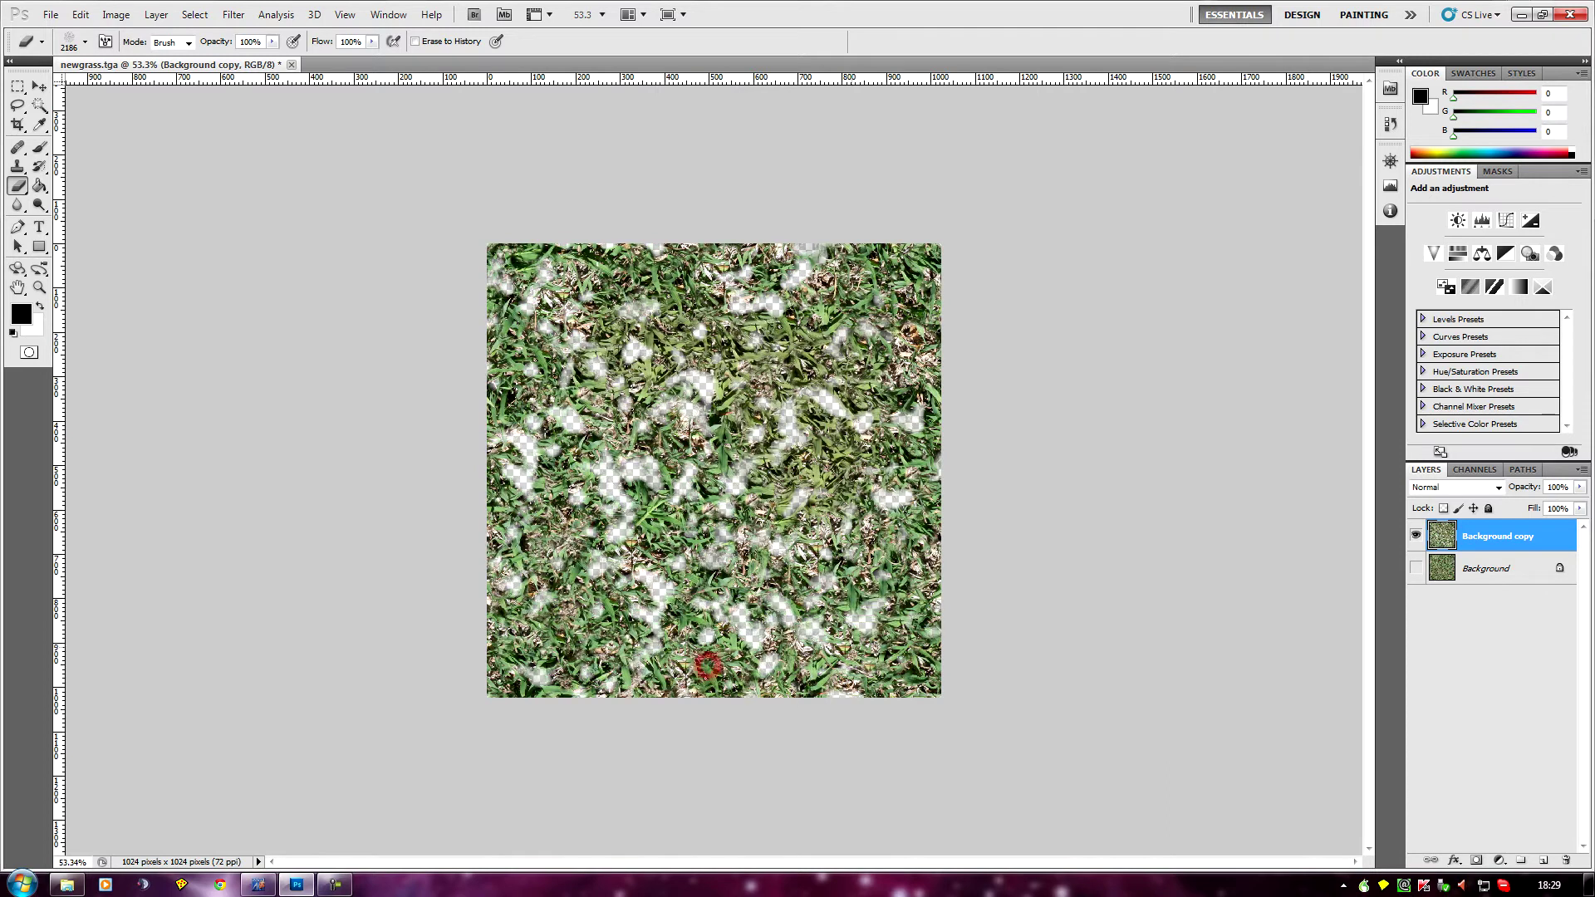
pyautogui.click(980, 610)
pyautogui.moveTo(947, 263); pyautogui.dragTo(949, 267)
pyautogui.click(662, 207)
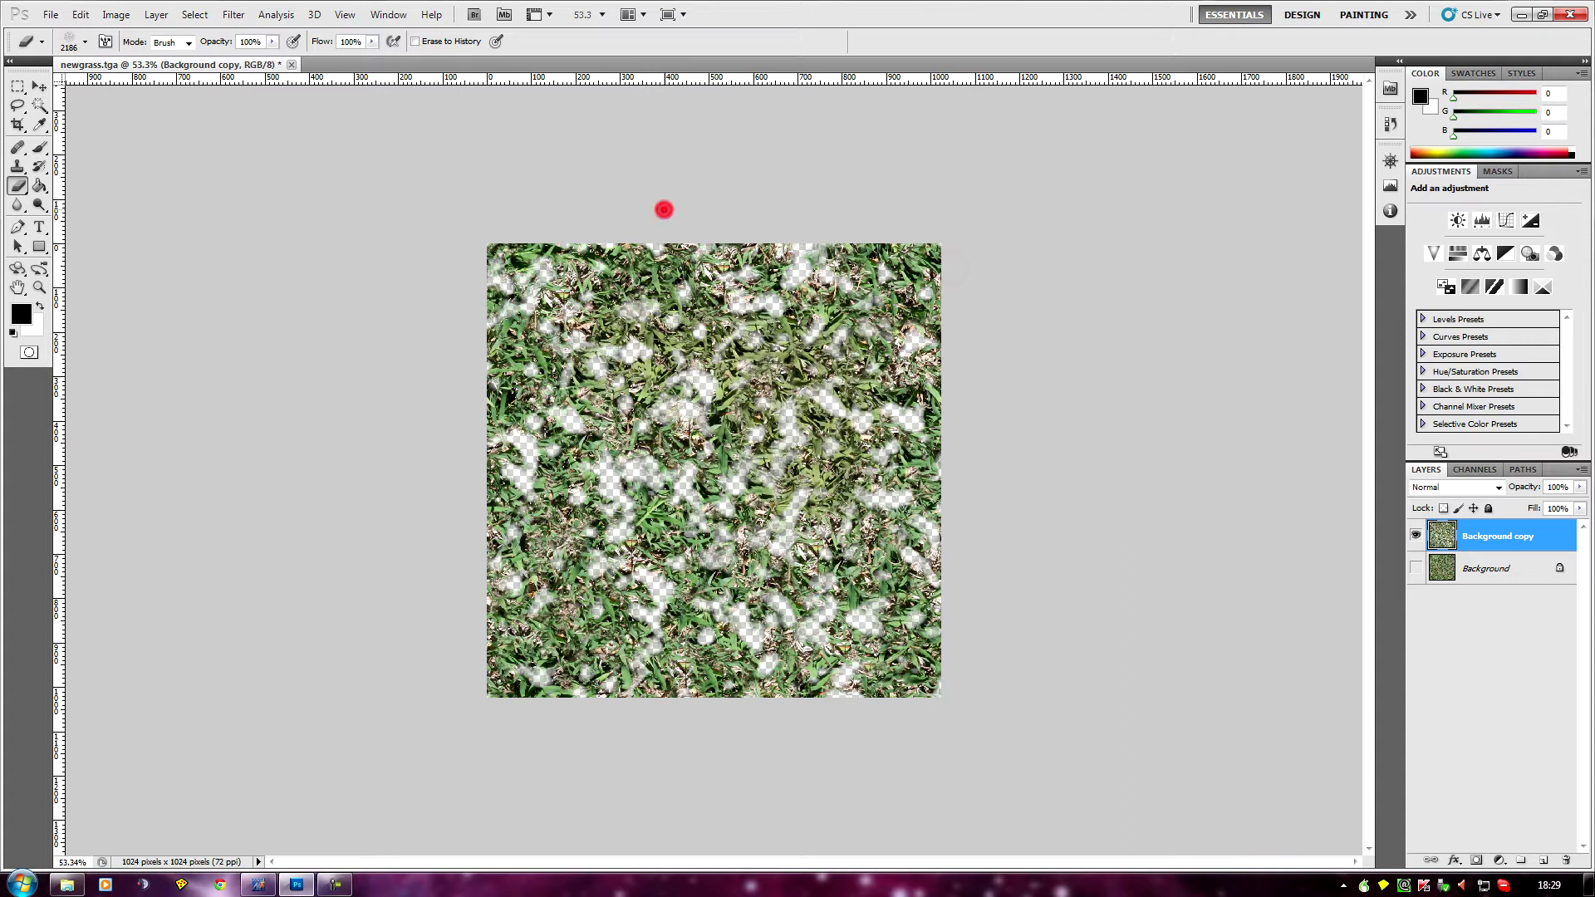
pyautogui.click(521, 510)
pyautogui.click(521, 510)
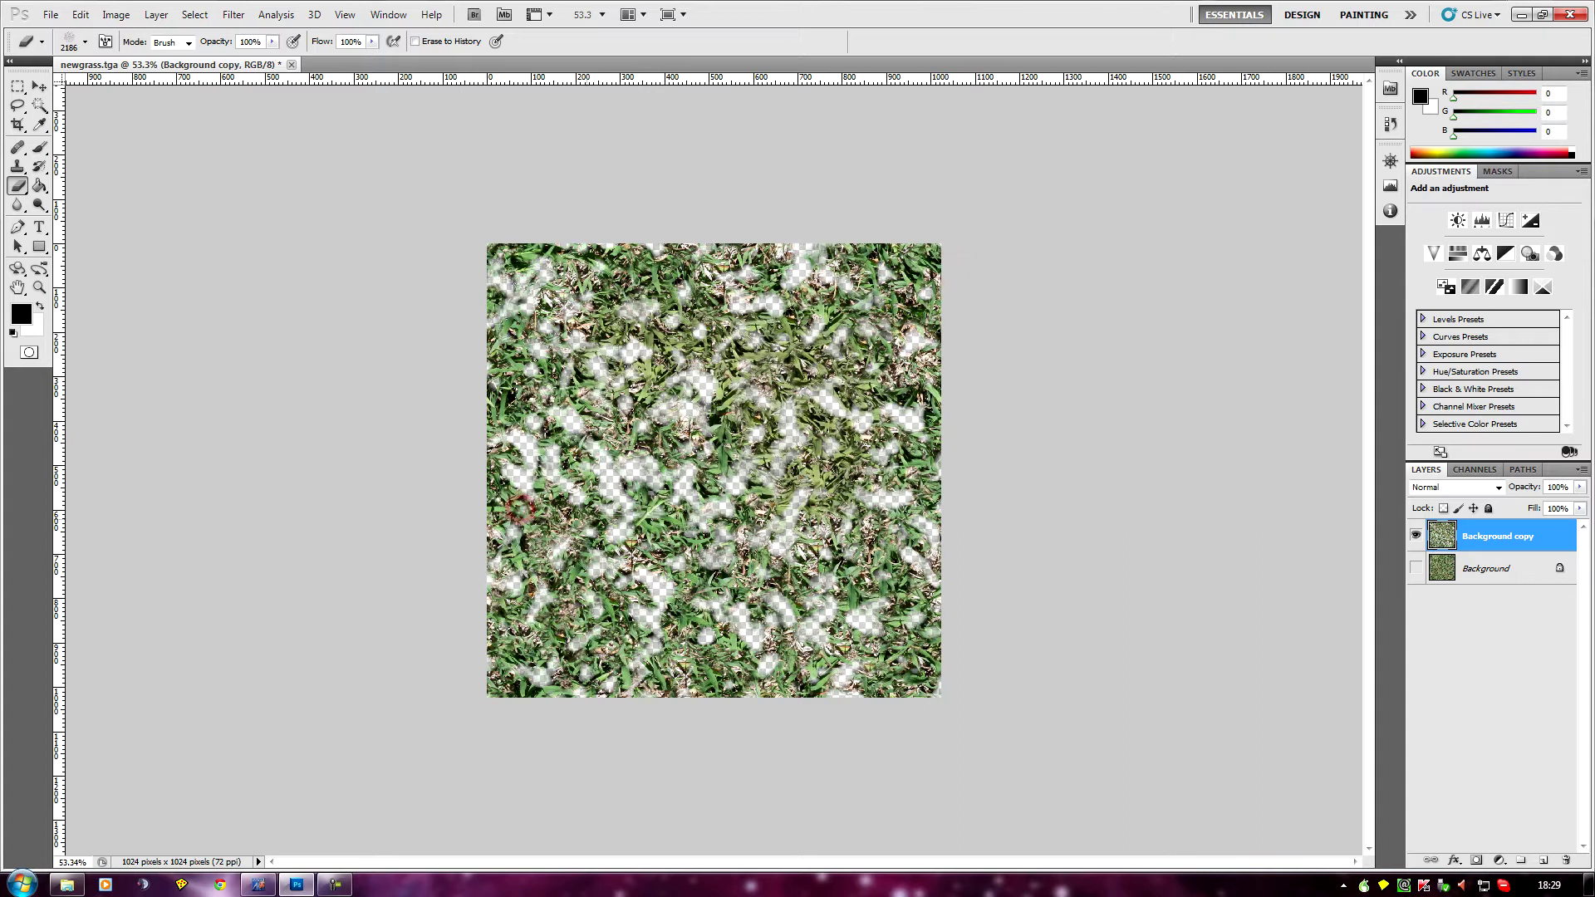
pyautogui.click(801, 605)
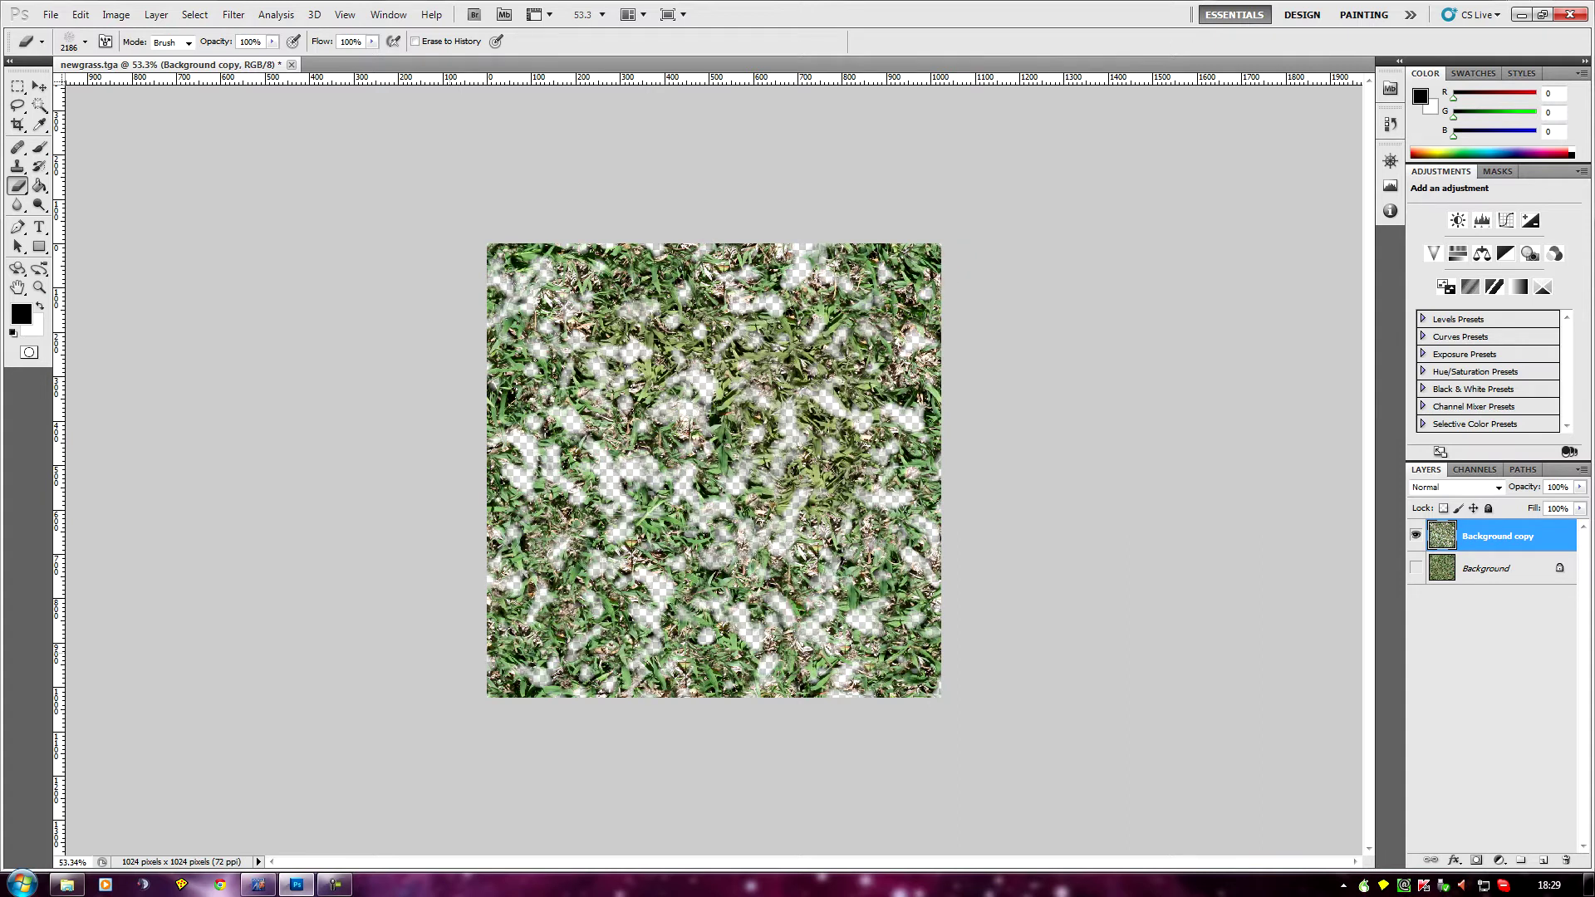
pyautogui.click(456, 648)
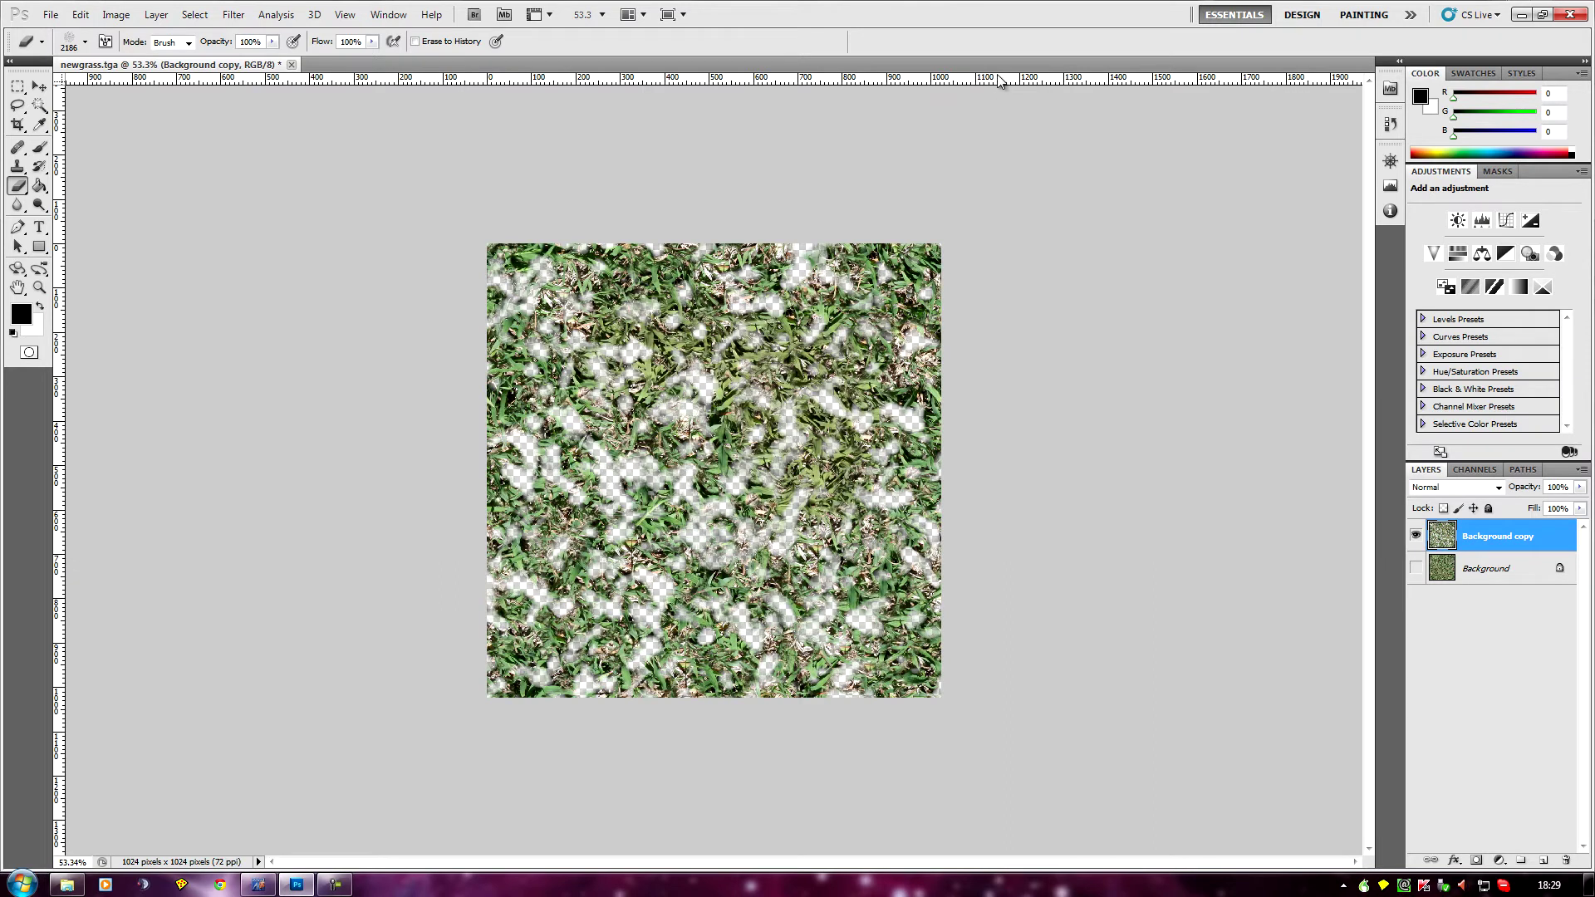
pyautogui.click(919, 157)
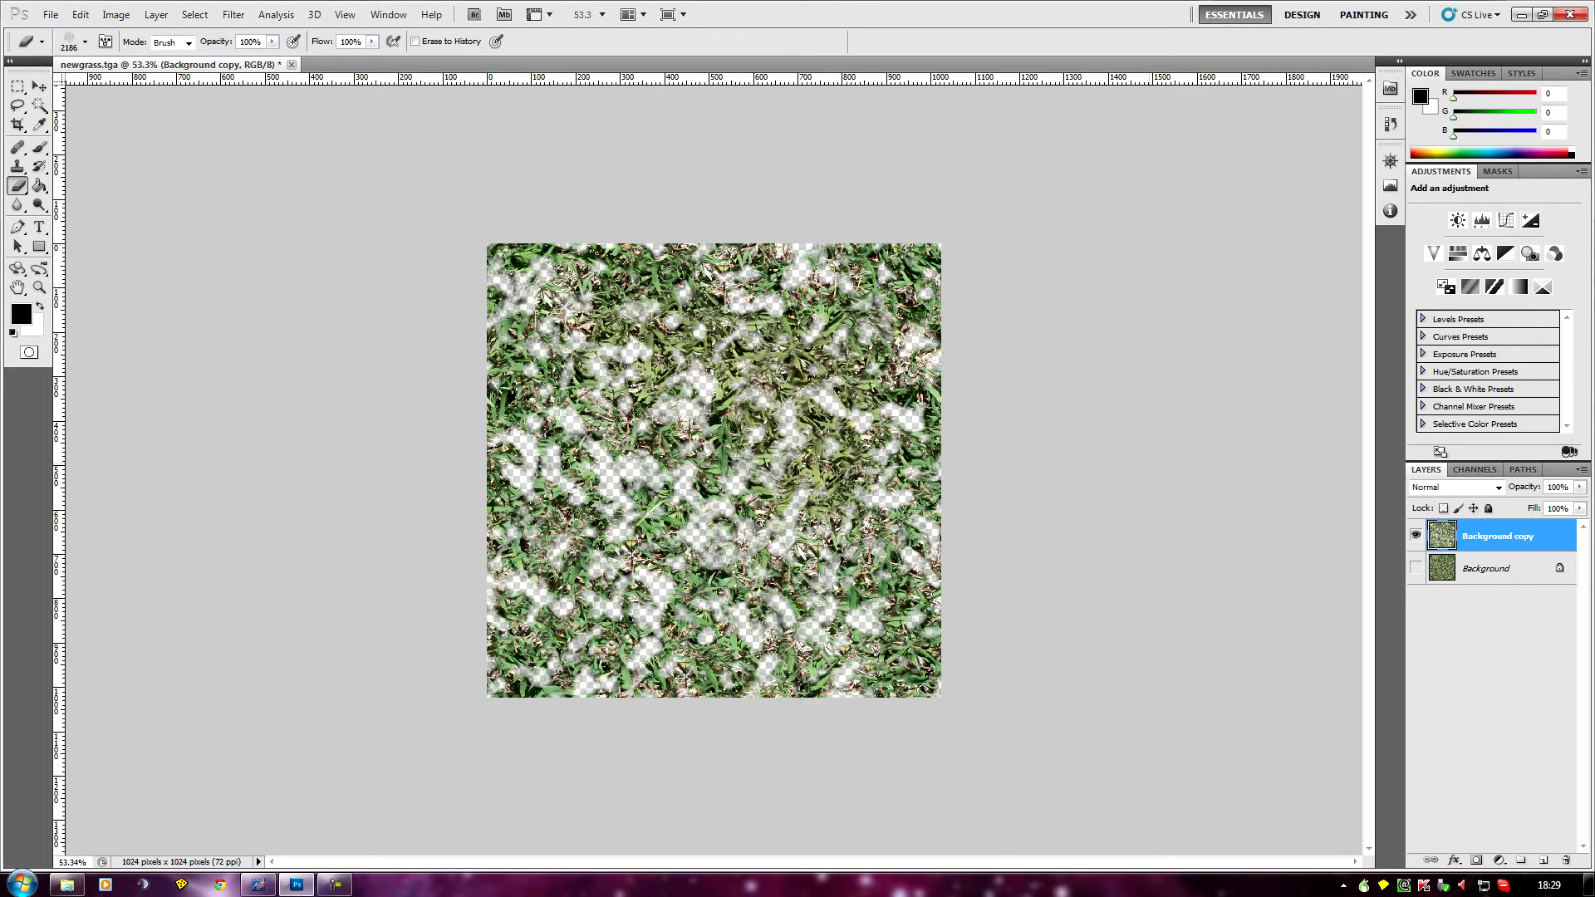
# Step: Show the Background layer again beneath the erased copy and inspect the blended grass texture
pyautogui.click(1417, 570)
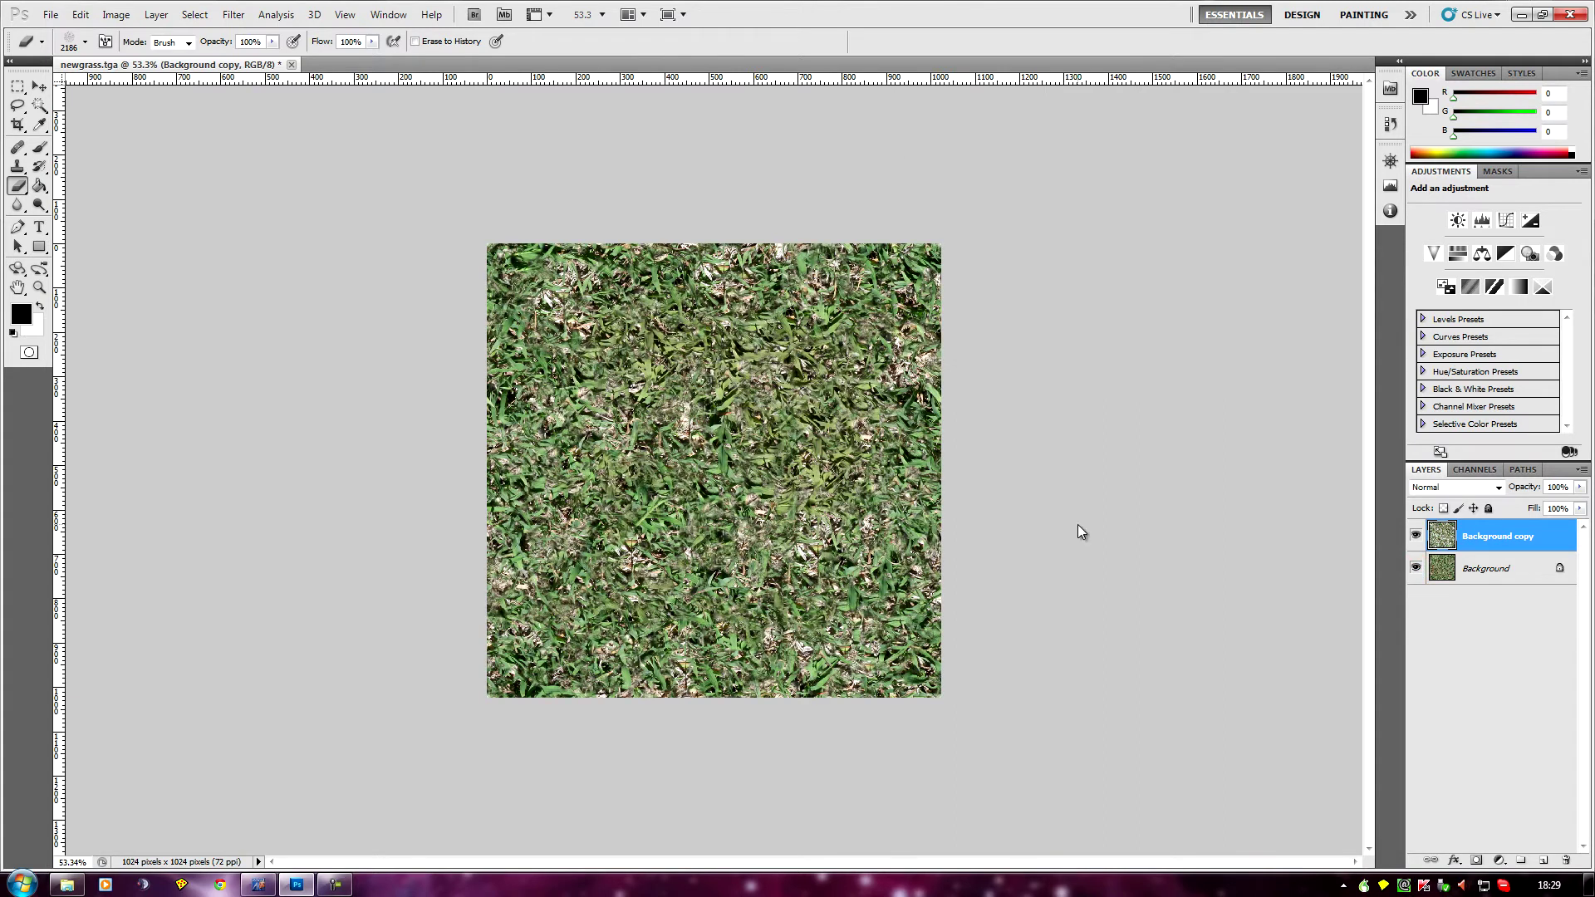
pyautogui.scroll(-1, 1078, 530)
pyautogui.scroll(-1, 714, 470)
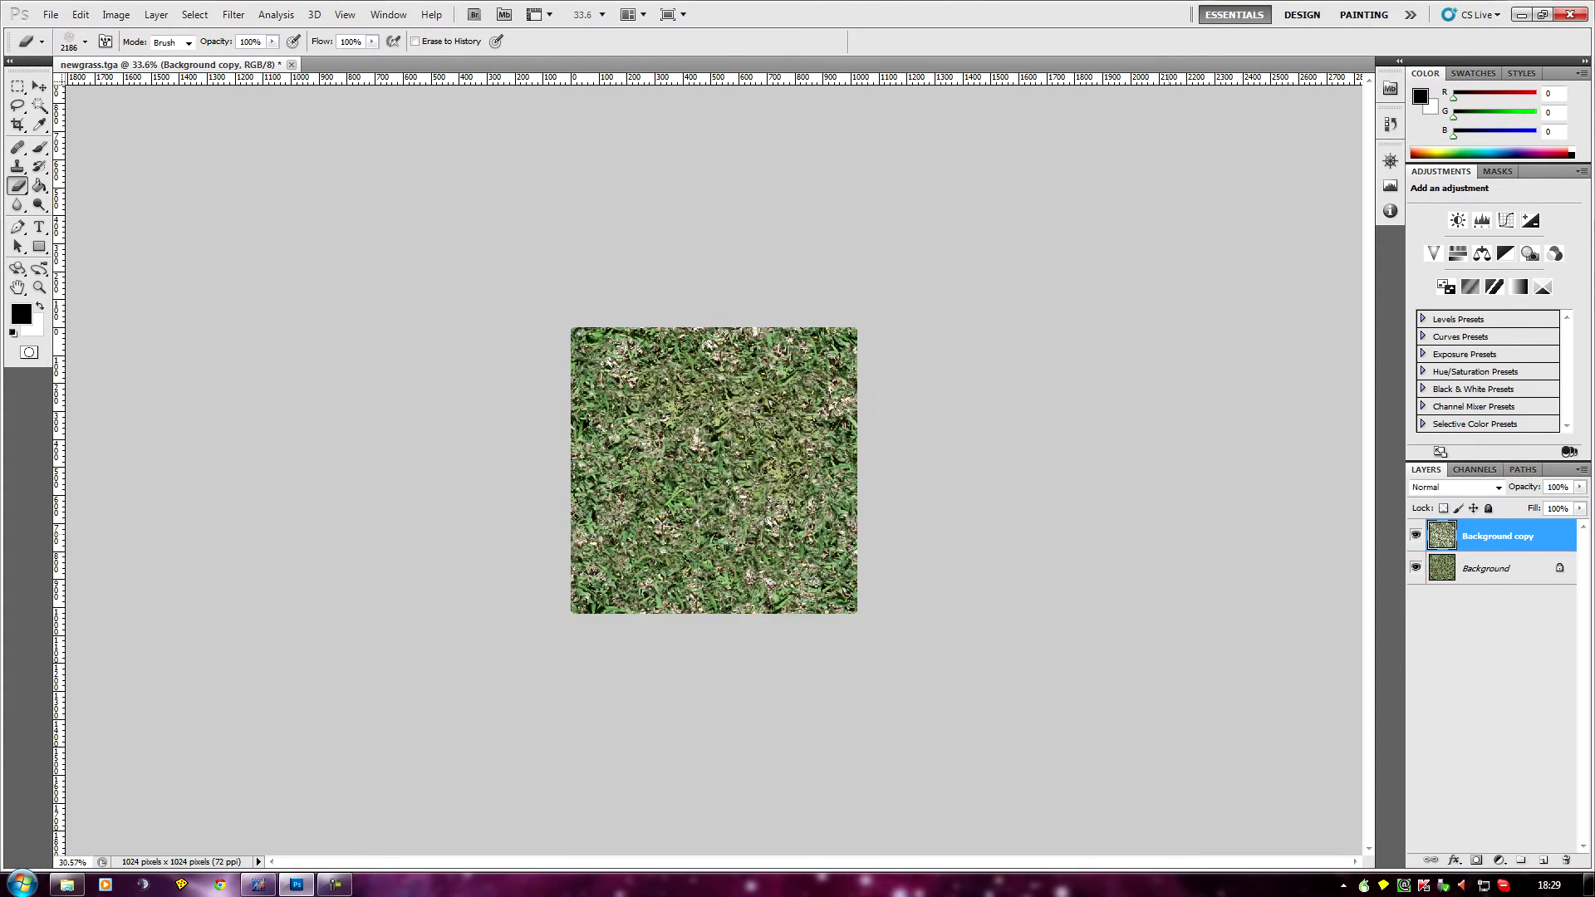
# Step: Check the blended grass texture and flatten newgrass.tga into a single layer
pyautogui.scroll(-2, 1193, 510)
pyautogui.scroll(4, 1346, 707)
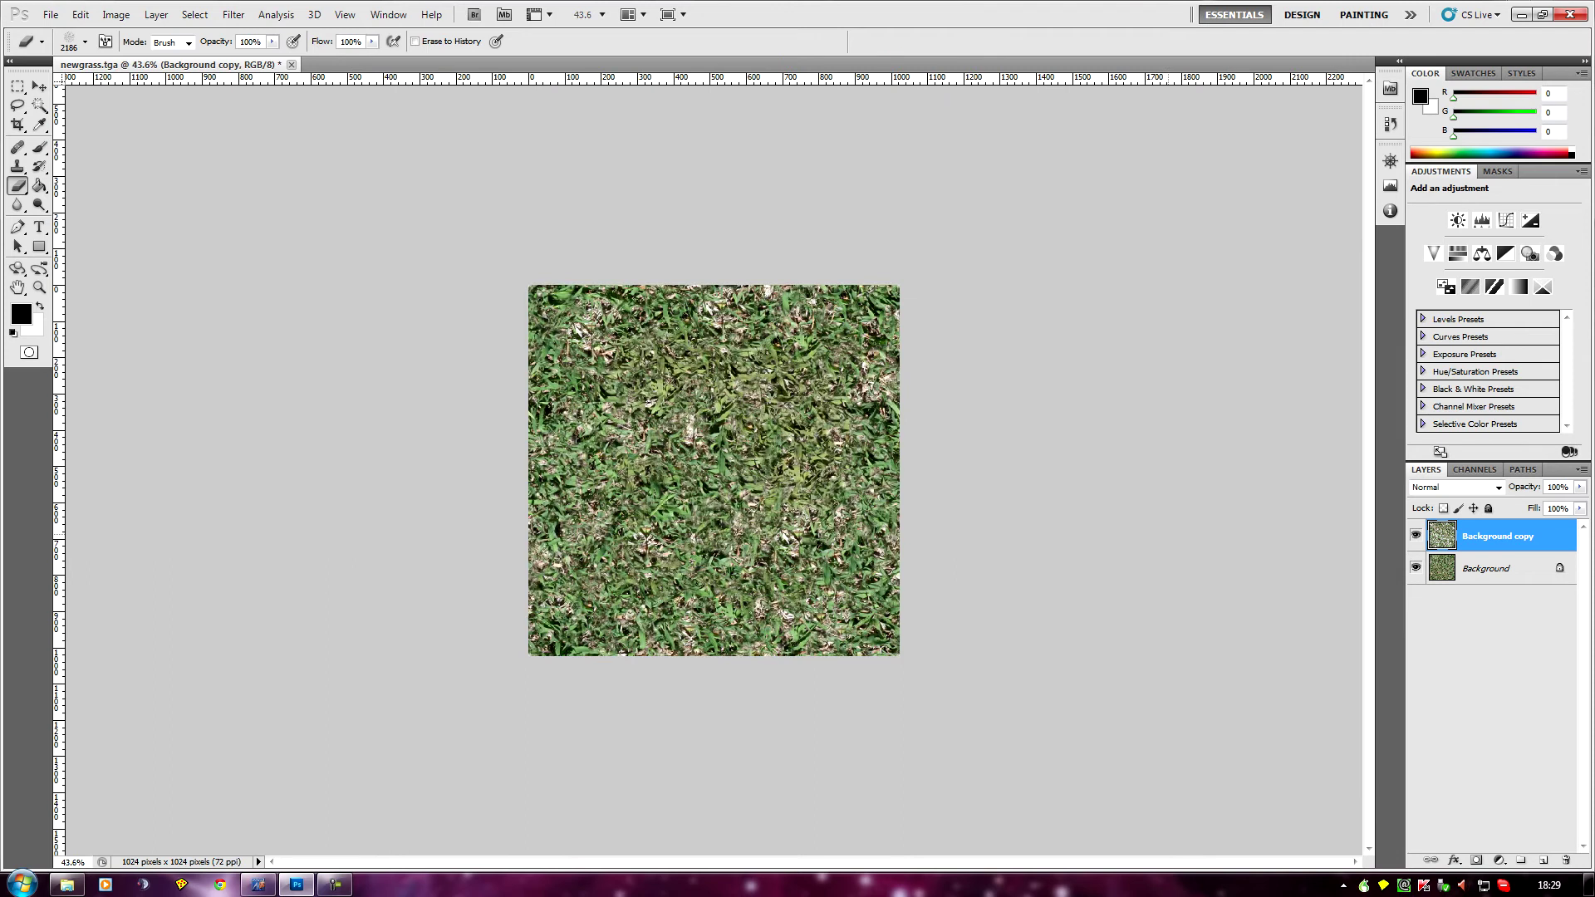
pyautogui.scroll(-1, 714, 470)
pyautogui.scroll(2, 714, 470)
pyautogui.click(117, 16)
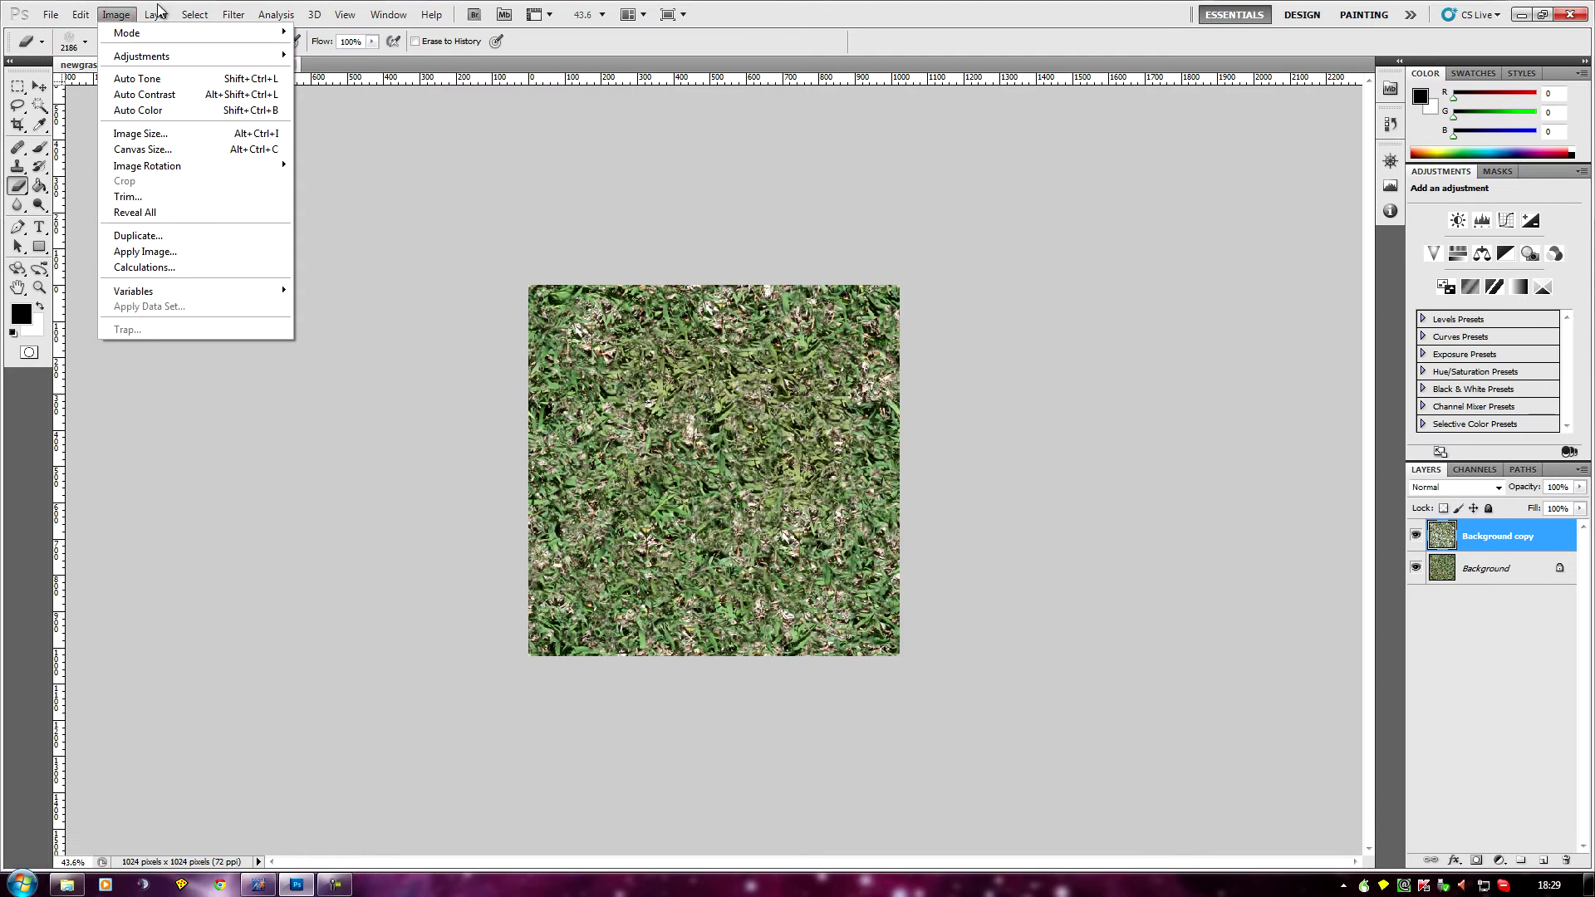
pyautogui.moveTo(162, 14)
pyautogui.click(194, 558)
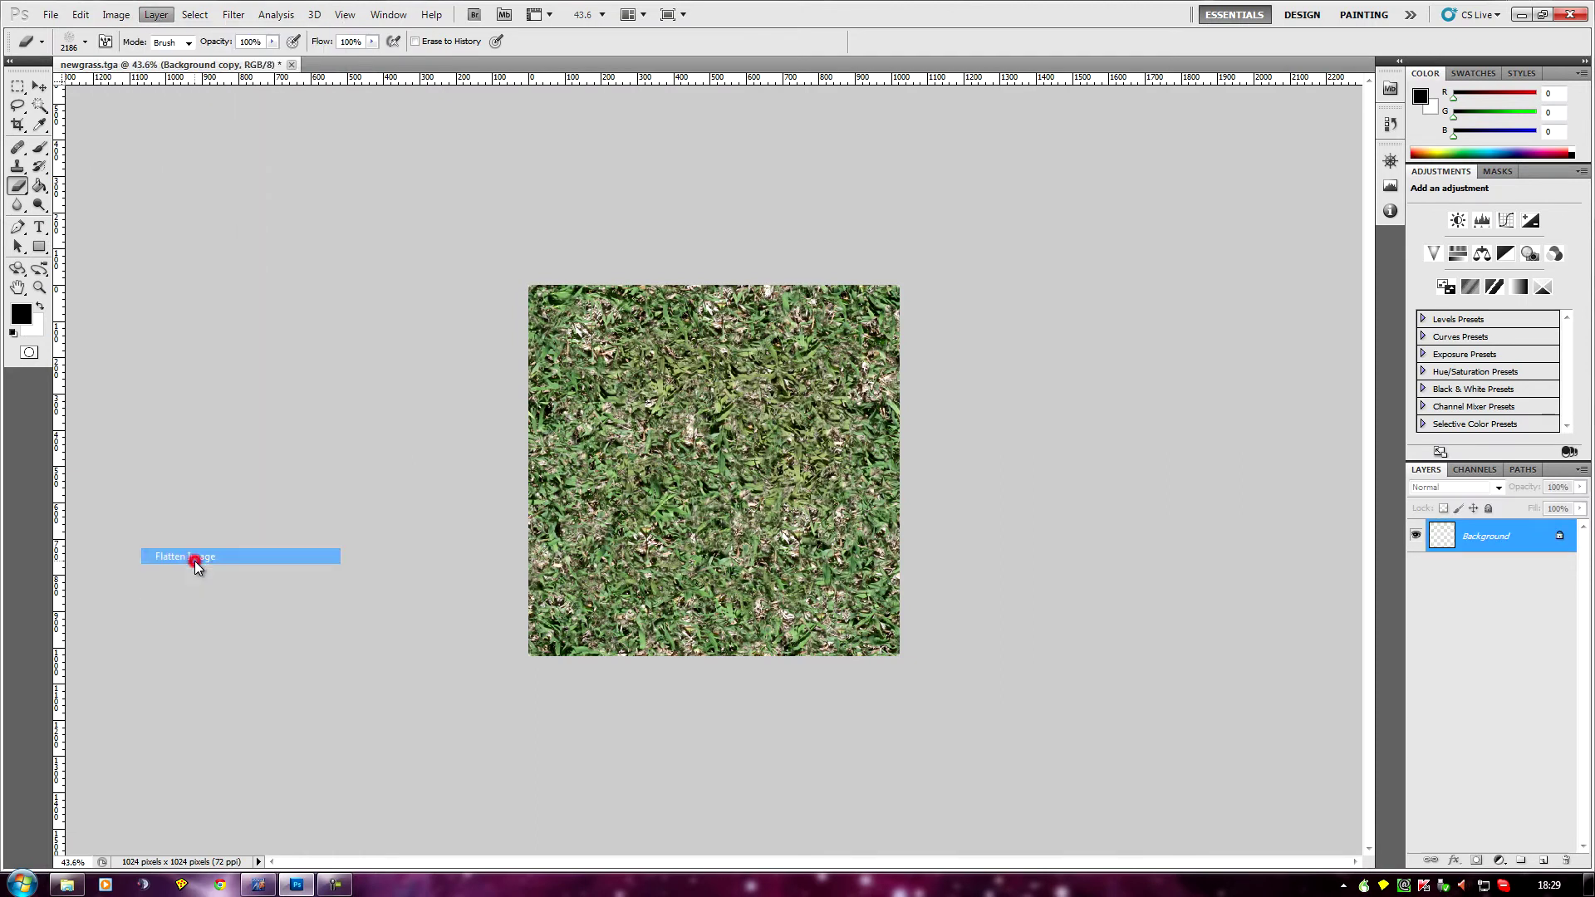
# Step: Duplicate the flattened Background layer as Background copy
pyautogui.click(39, 87)
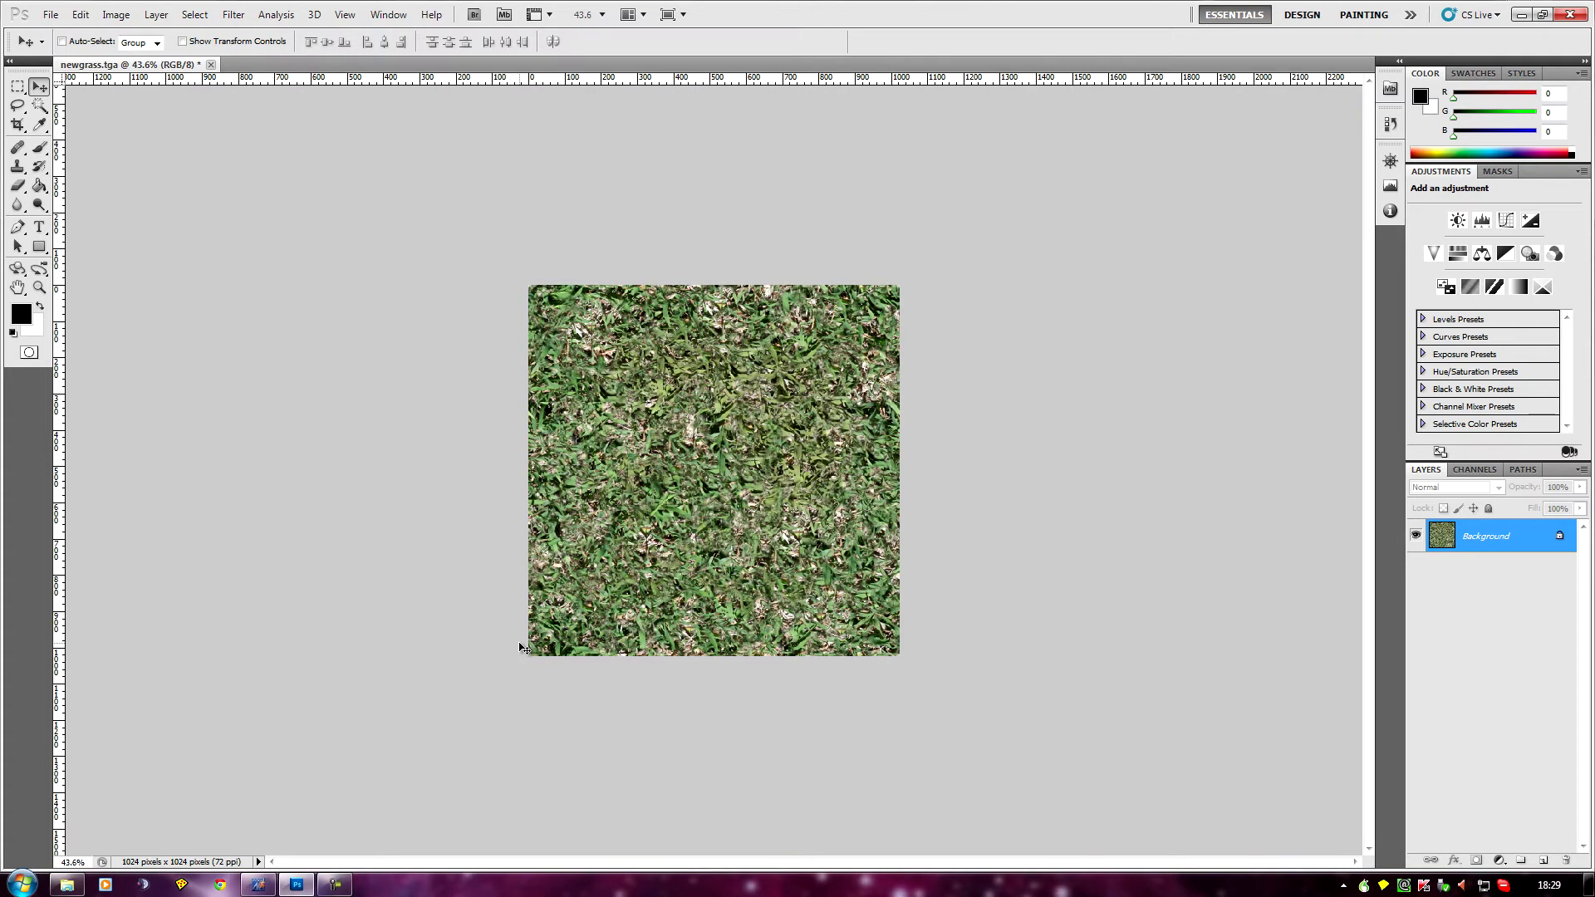
pyautogui.click(156, 15)
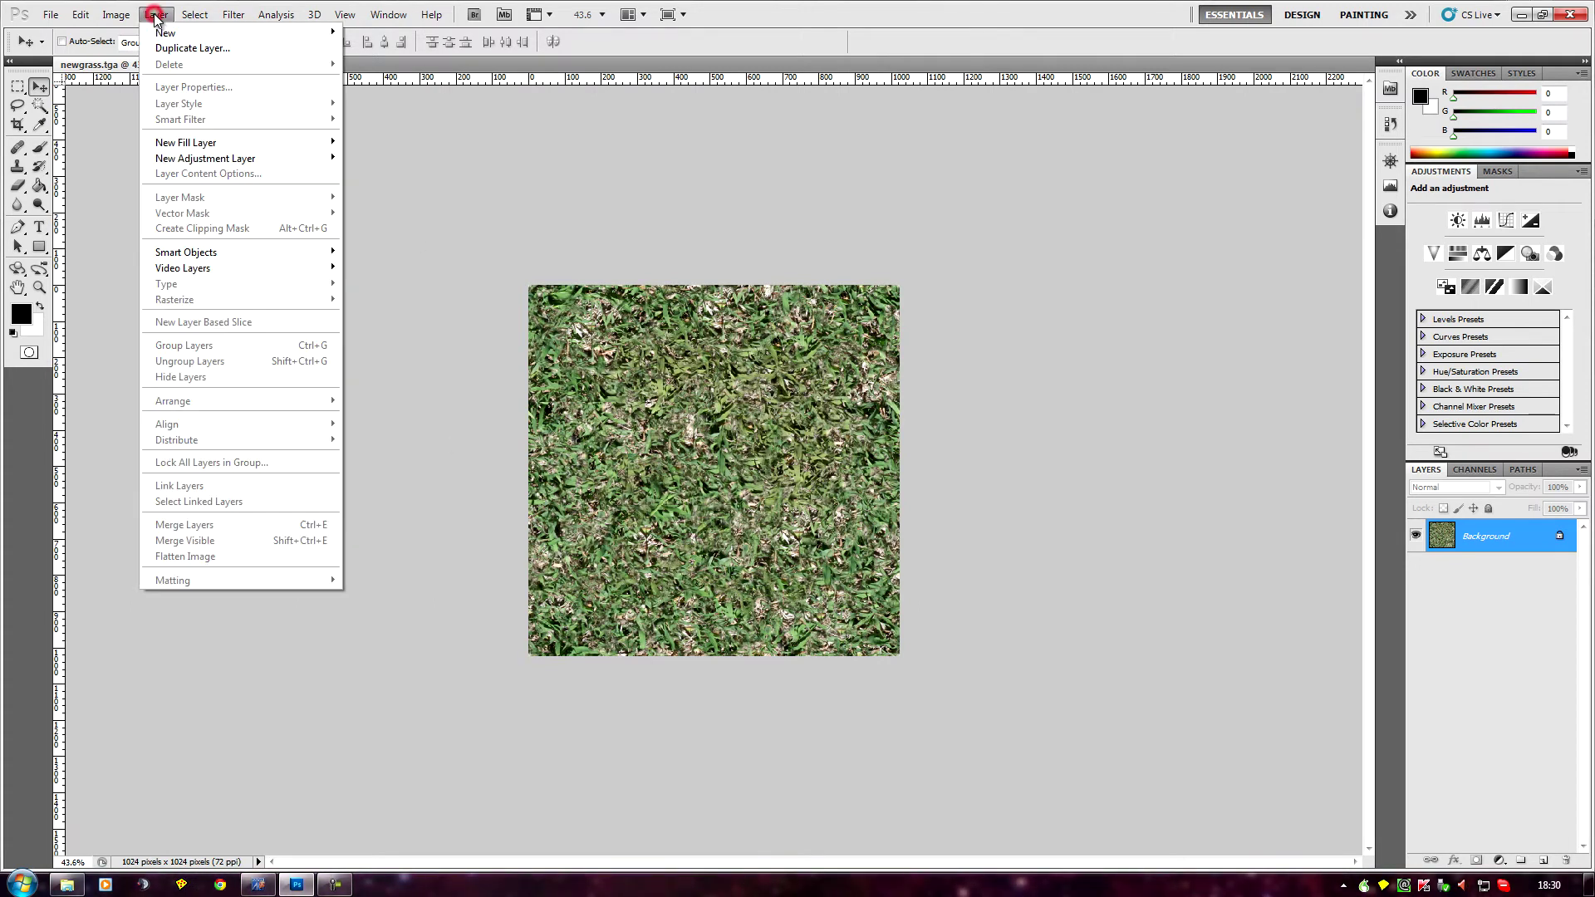
pyautogui.click(192, 42)
pyautogui.click(729, 343)
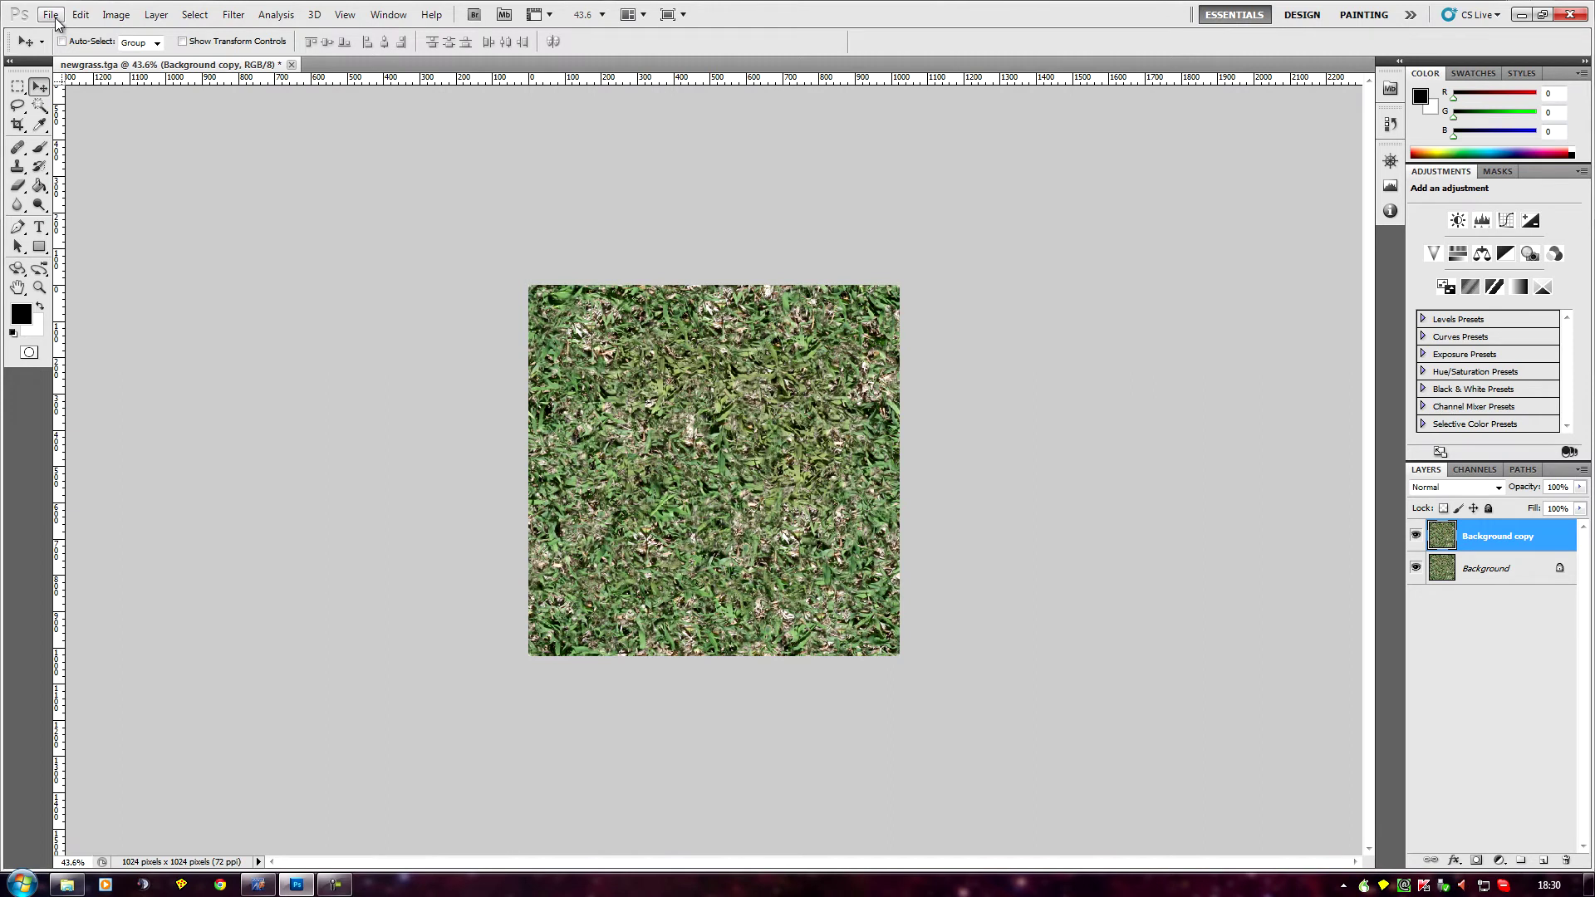
# Step: Scale the Background copy layer to 50% width and 50% height and apply the transformation
pyautogui.click(80, 15)
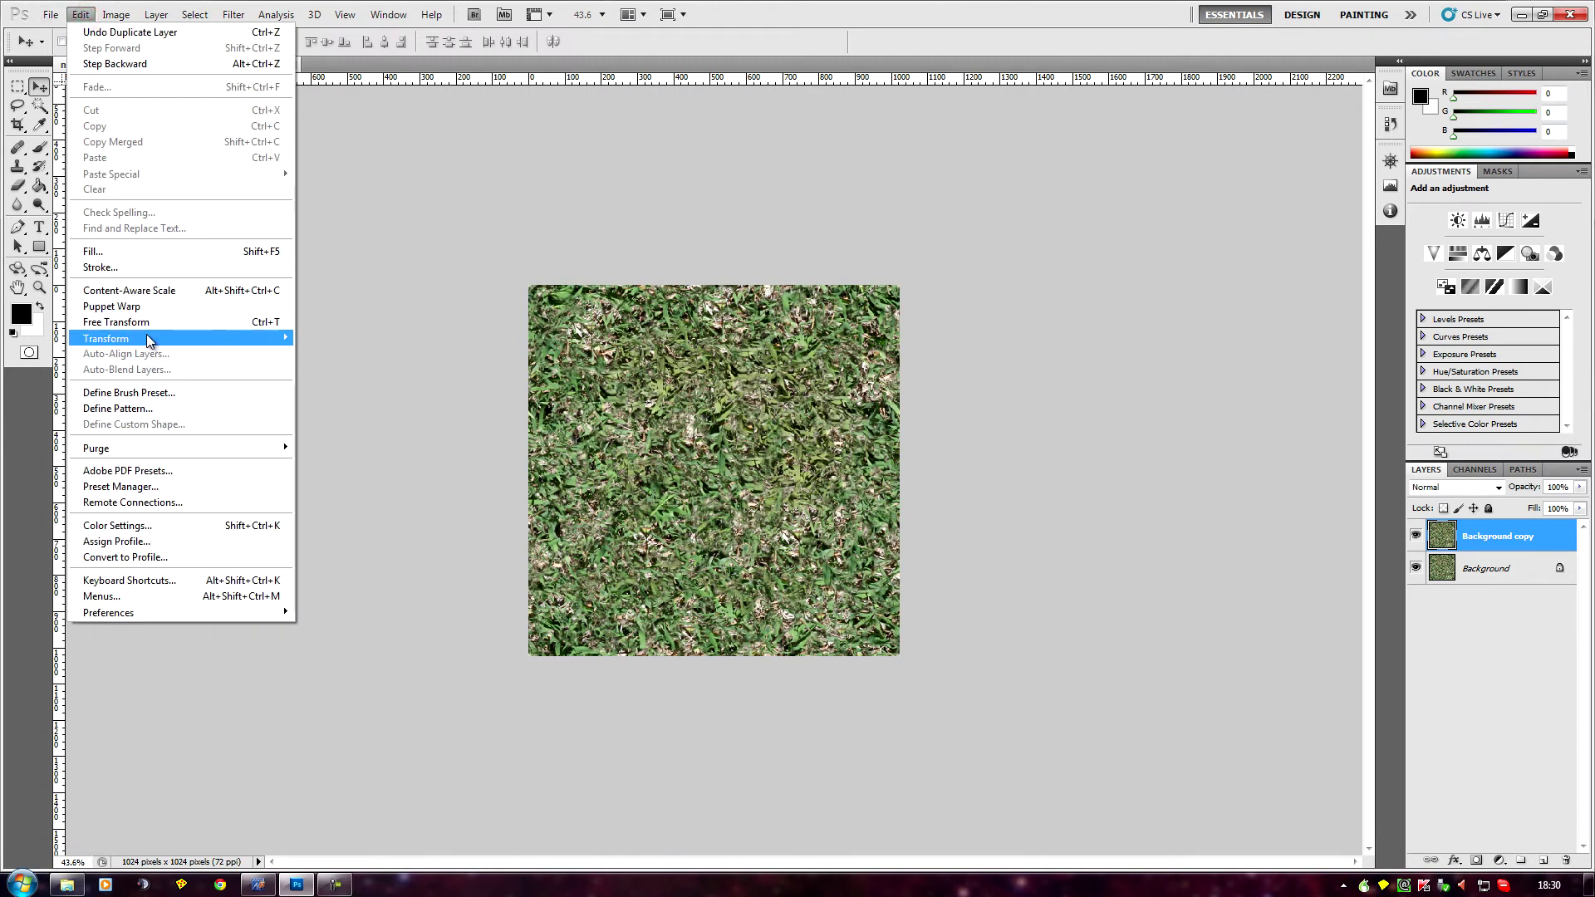
pyautogui.moveTo(147, 339)
pyautogui.click(356, 359)
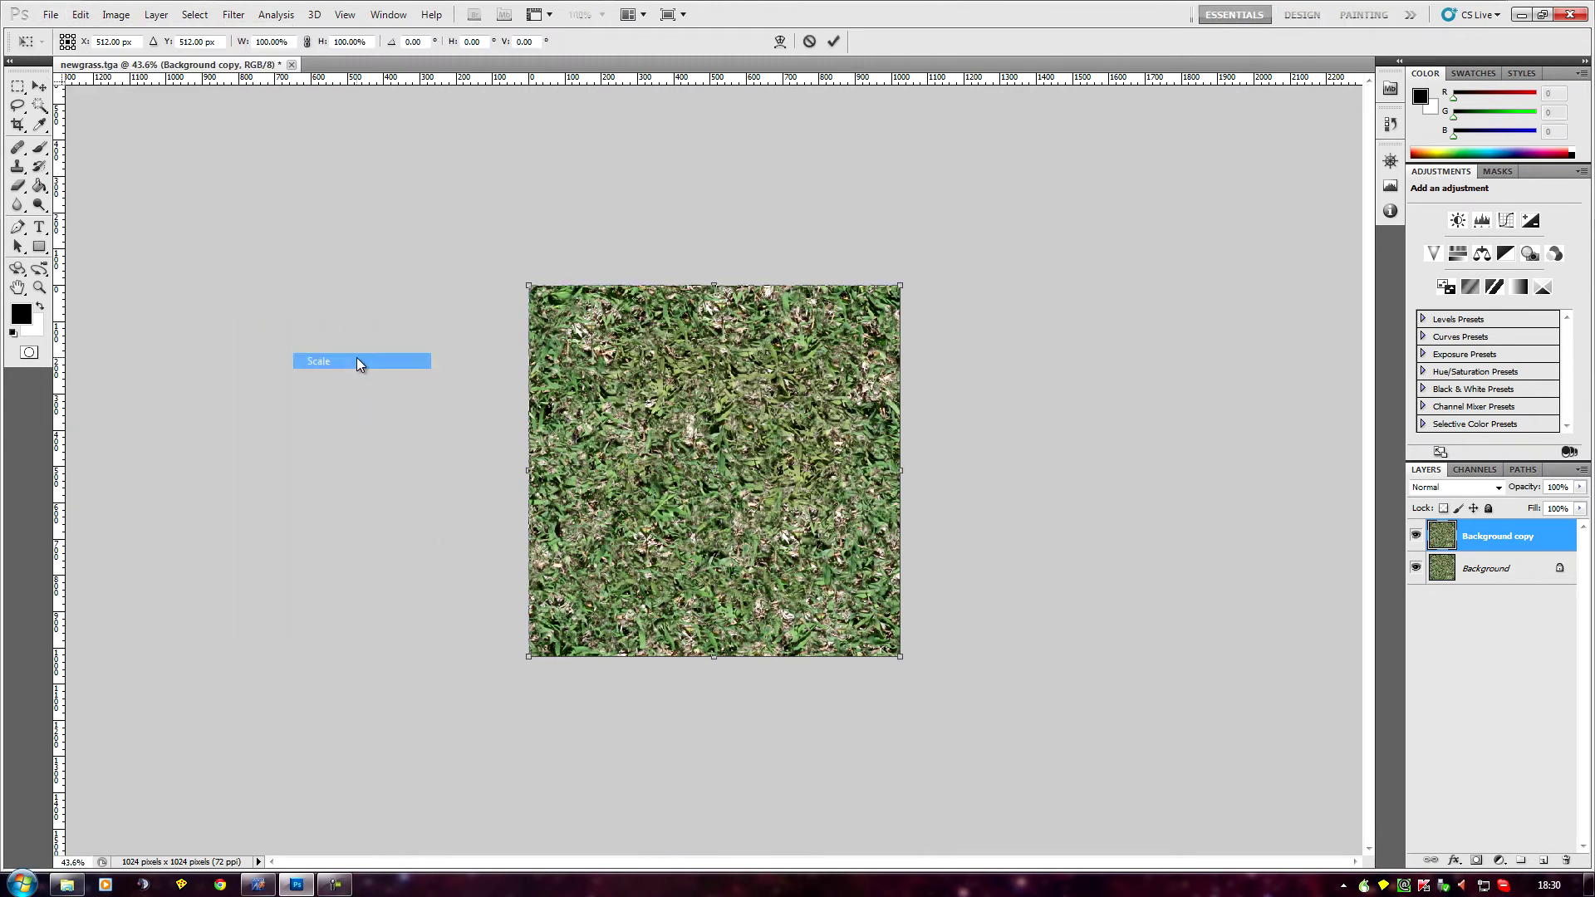
pyautogui.moveTo(258, 42); pyautogui.dragTo(291, 42)
pyautogui.write('5')
pyautogui.press('Return')
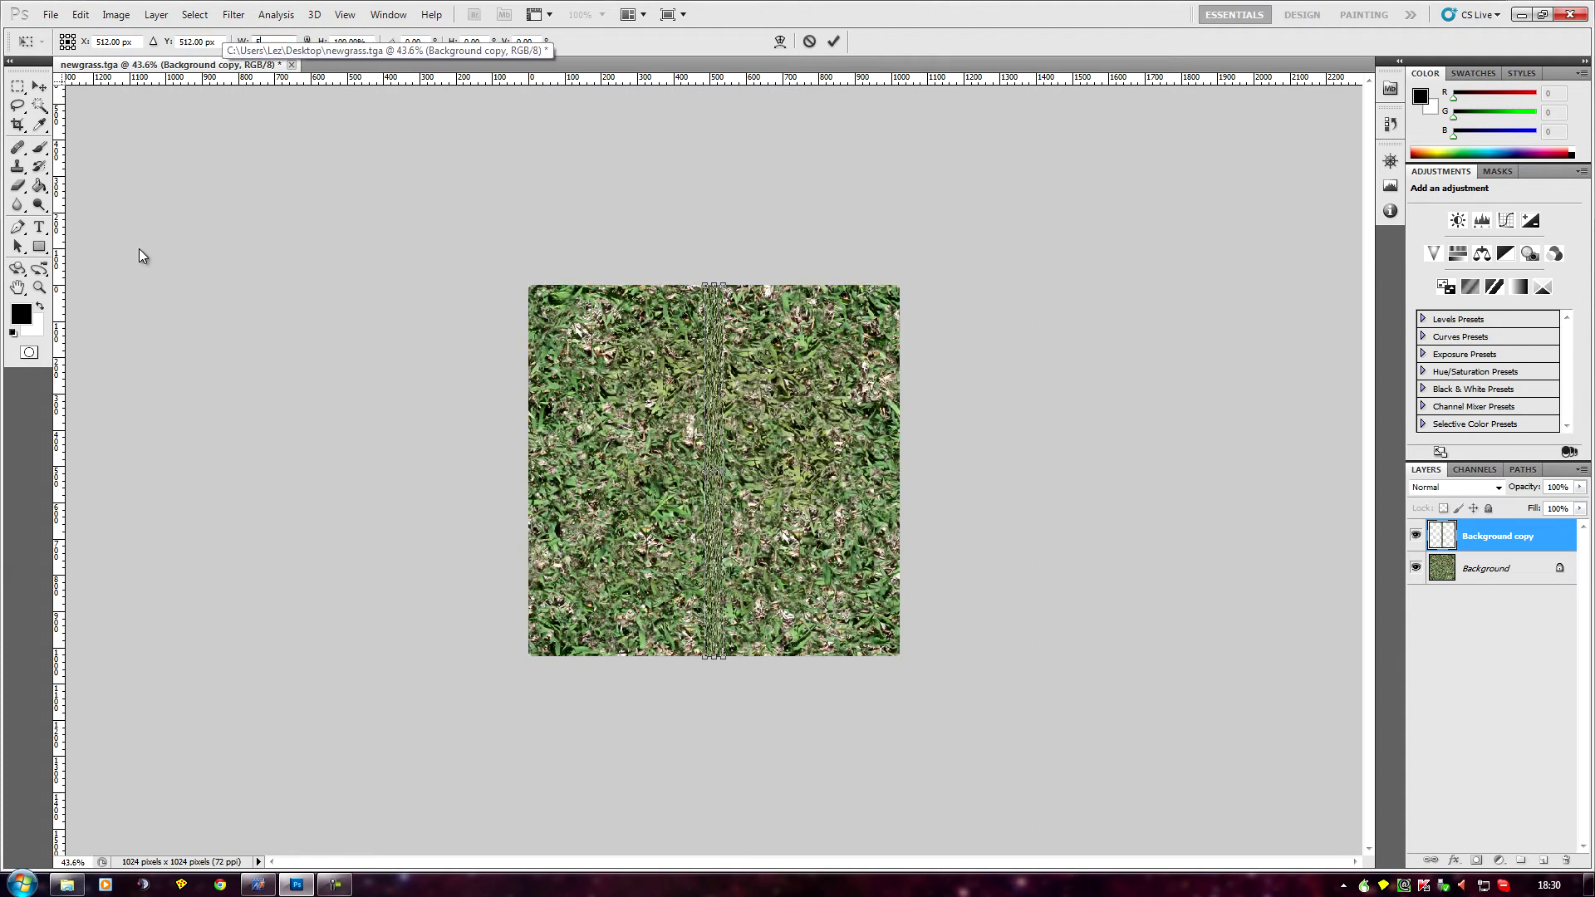
pyautogui.write('0')
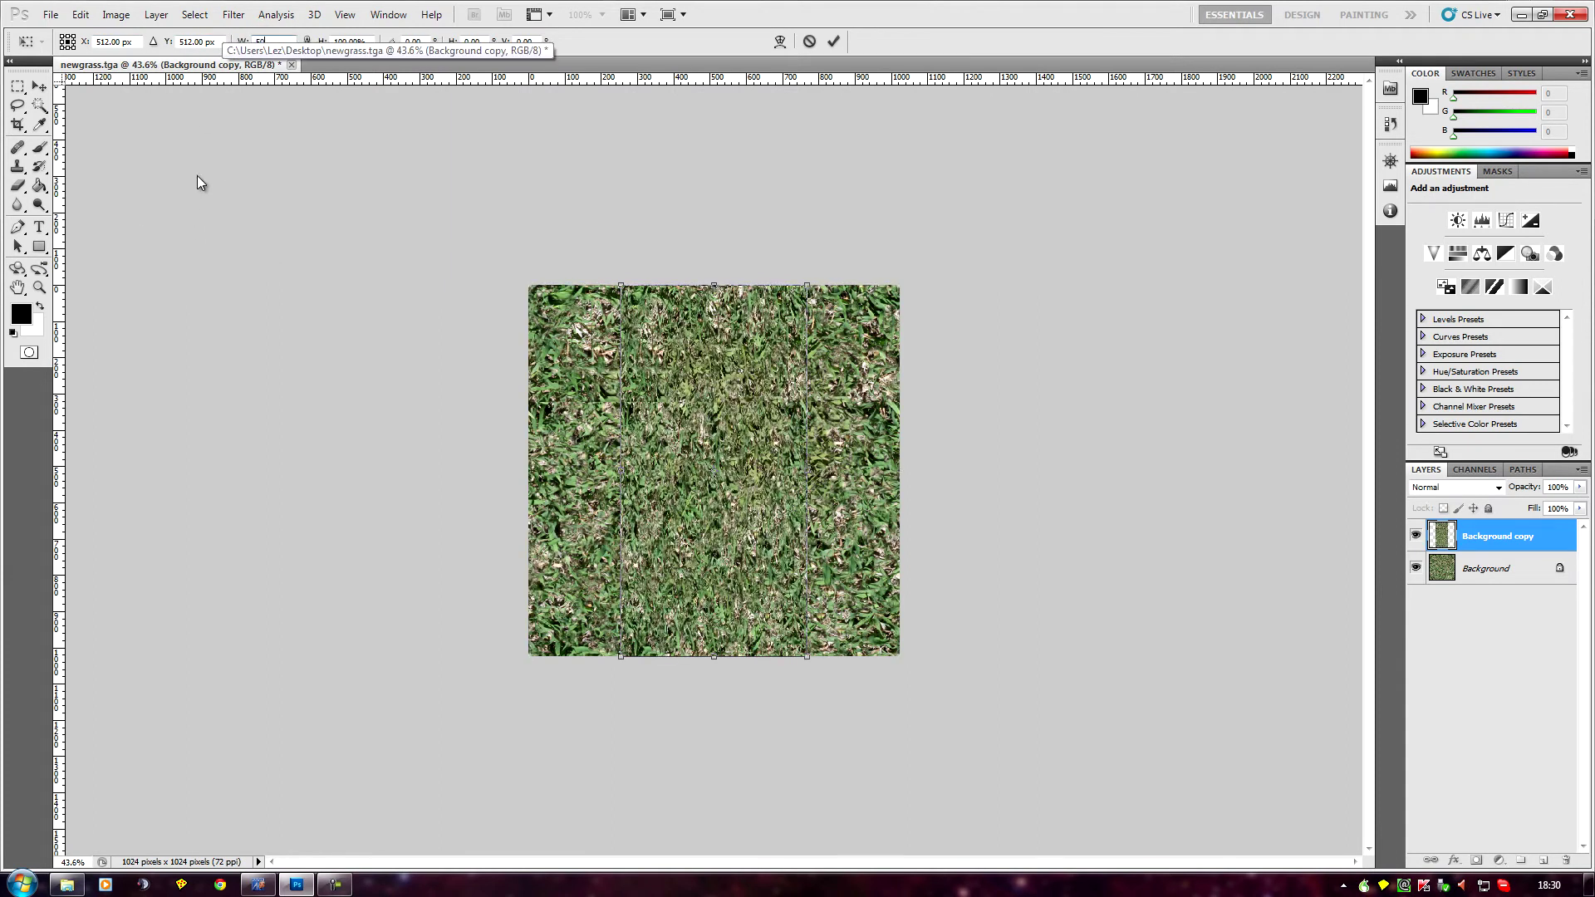
pyautogui.click(341, 41)
pyautogui.write('50')
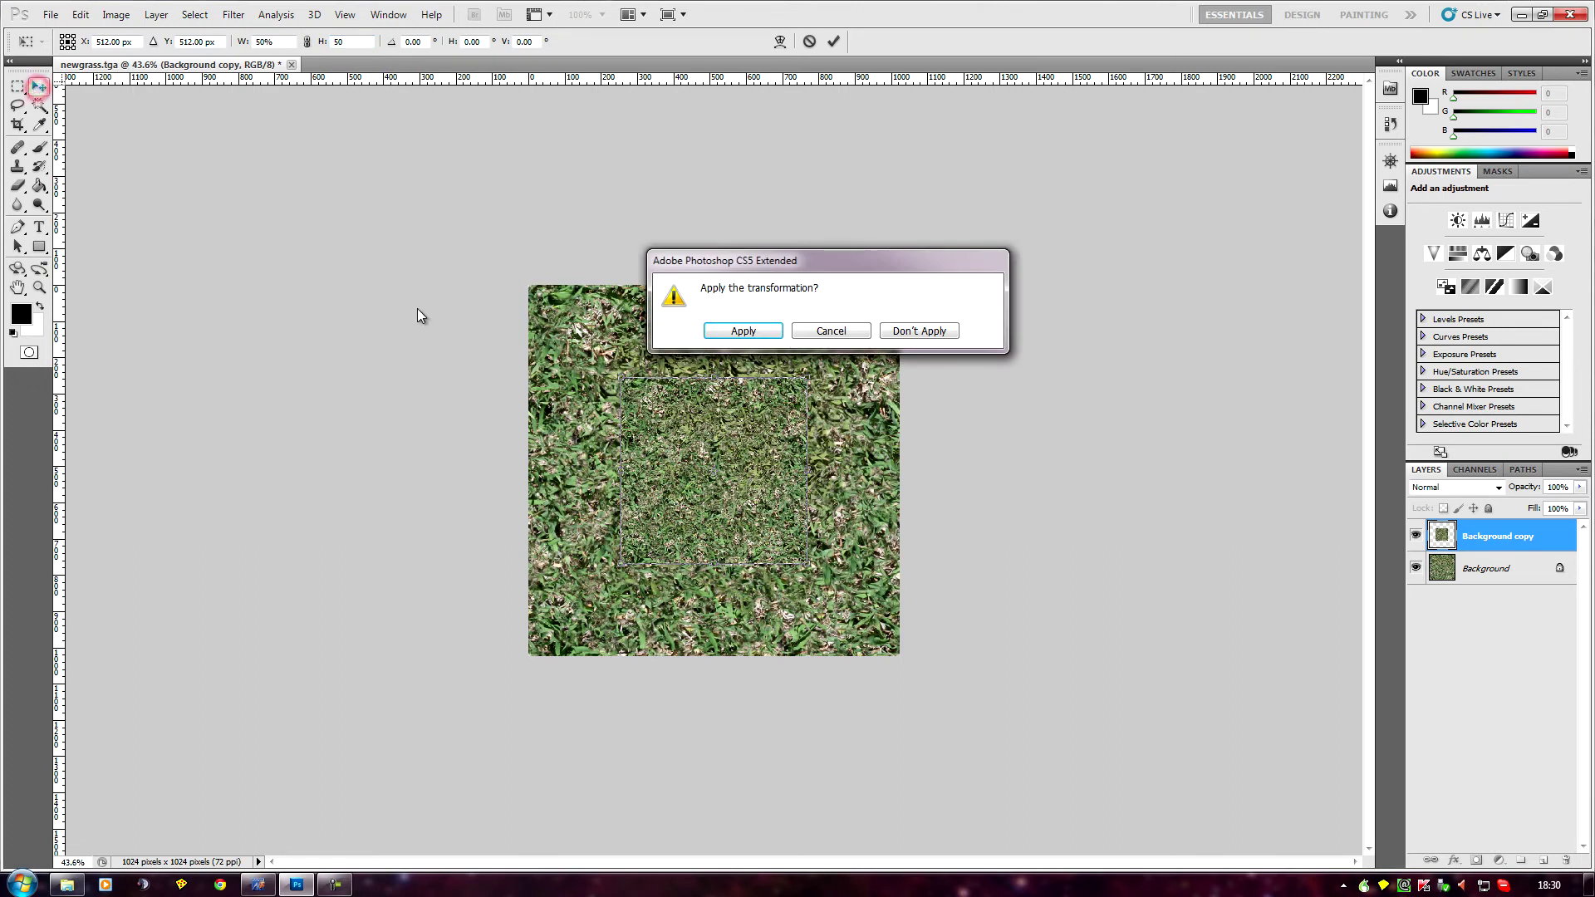
pyautogui.click(744, 330)
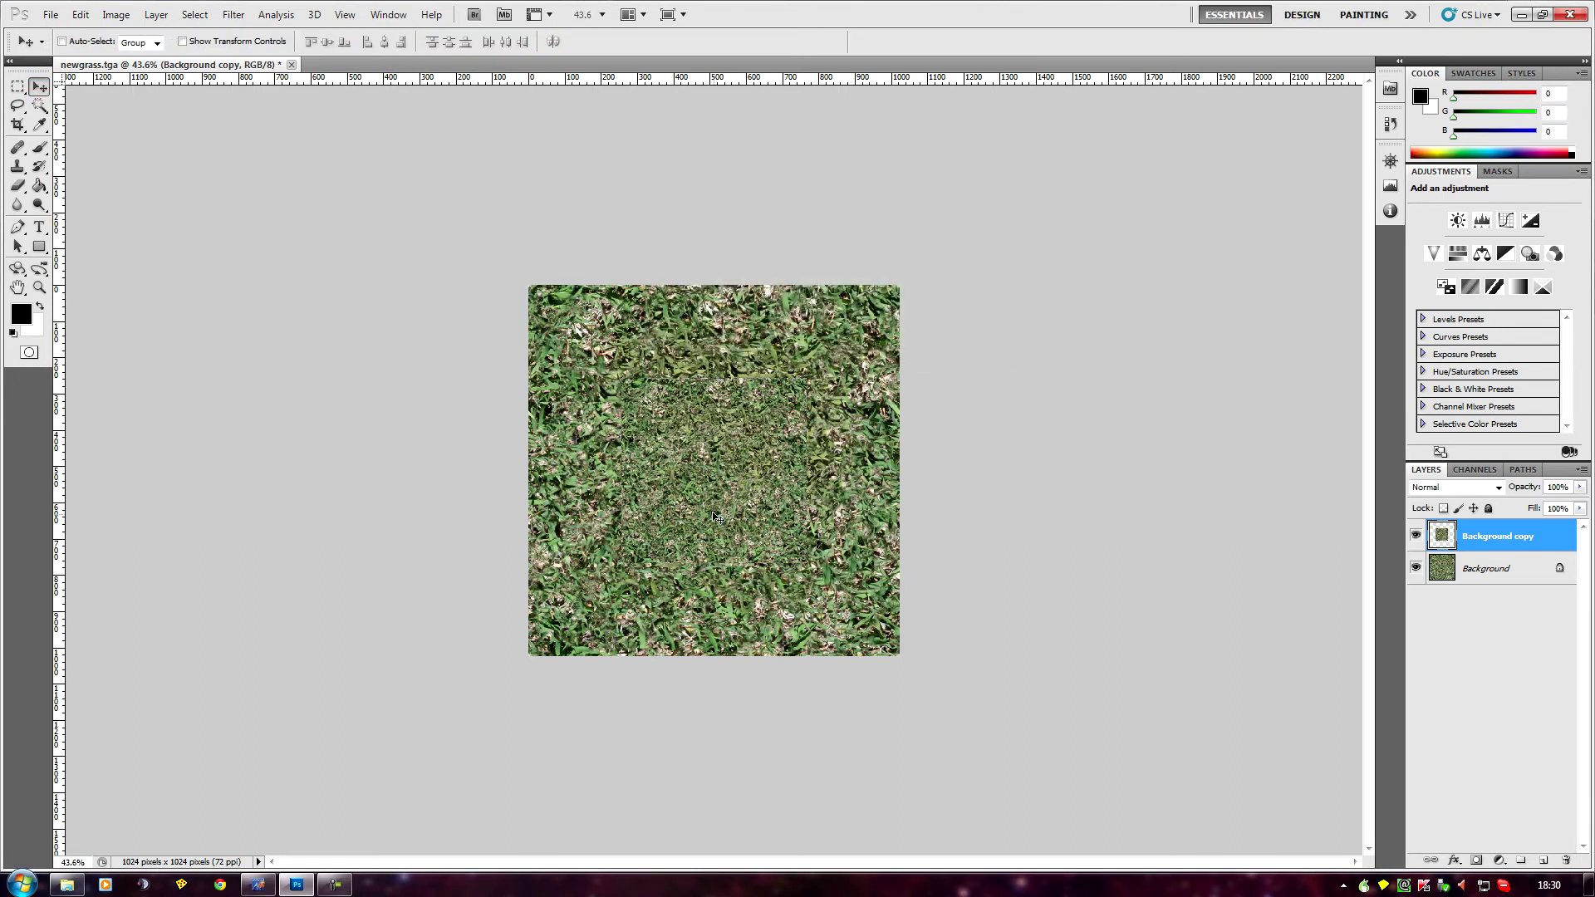
# Step: Cover the canvas with four half-size copies of the grass, one in each quadrant, and flatten the image
pyautogui.moveTo(801, 481); pyautogui.dragTo(805, 413)
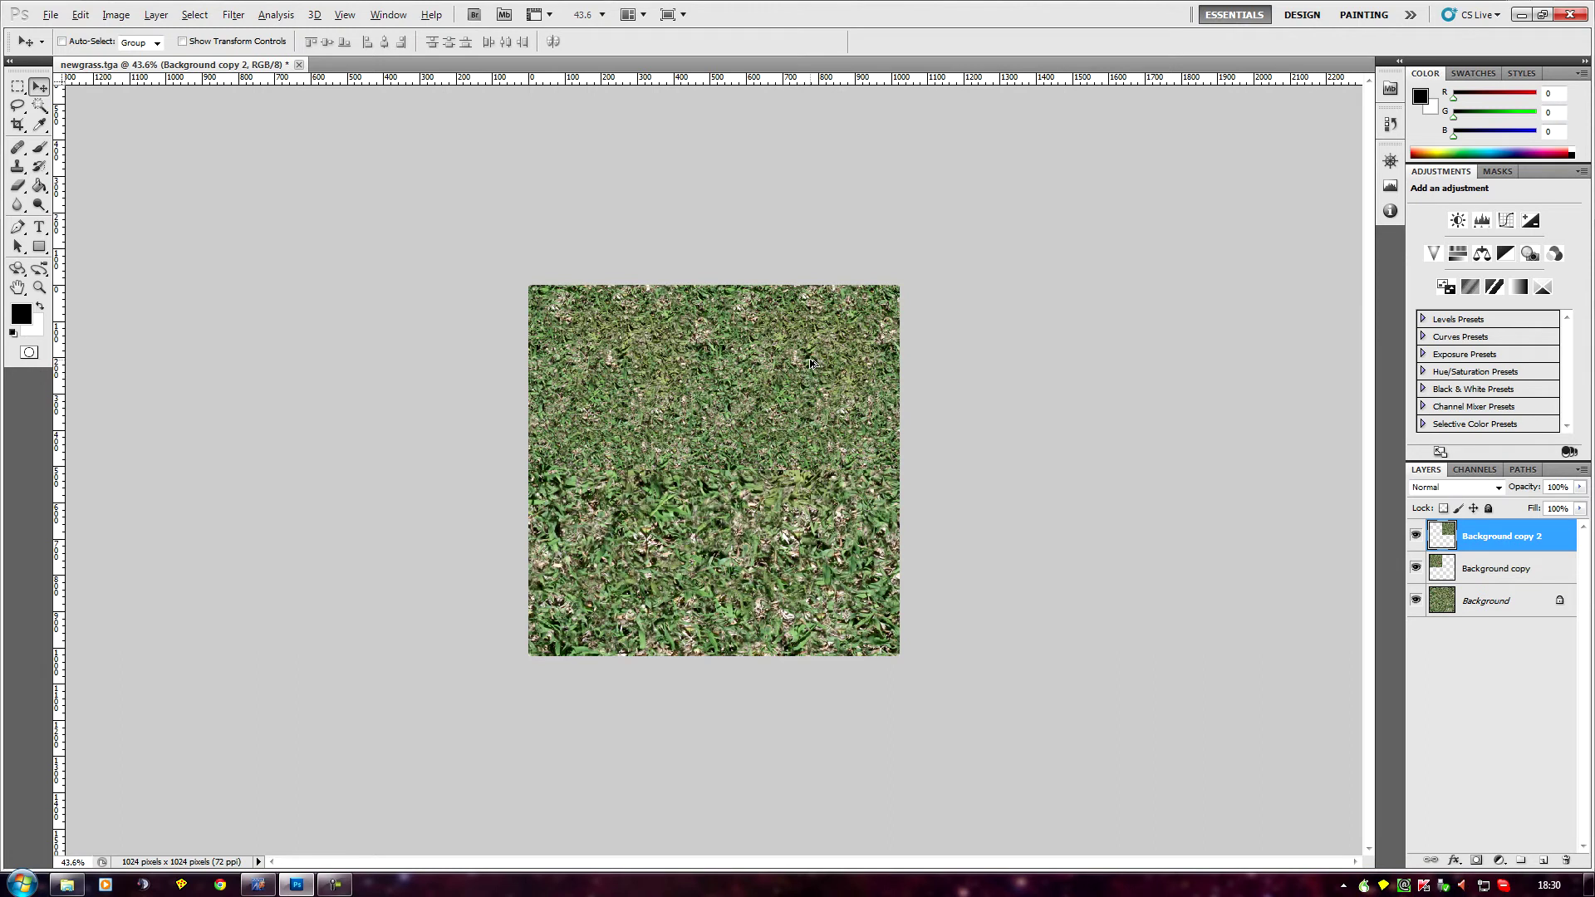
pyautogui.moveTo(811, 364); pyautogui.dragTo(781, 546)
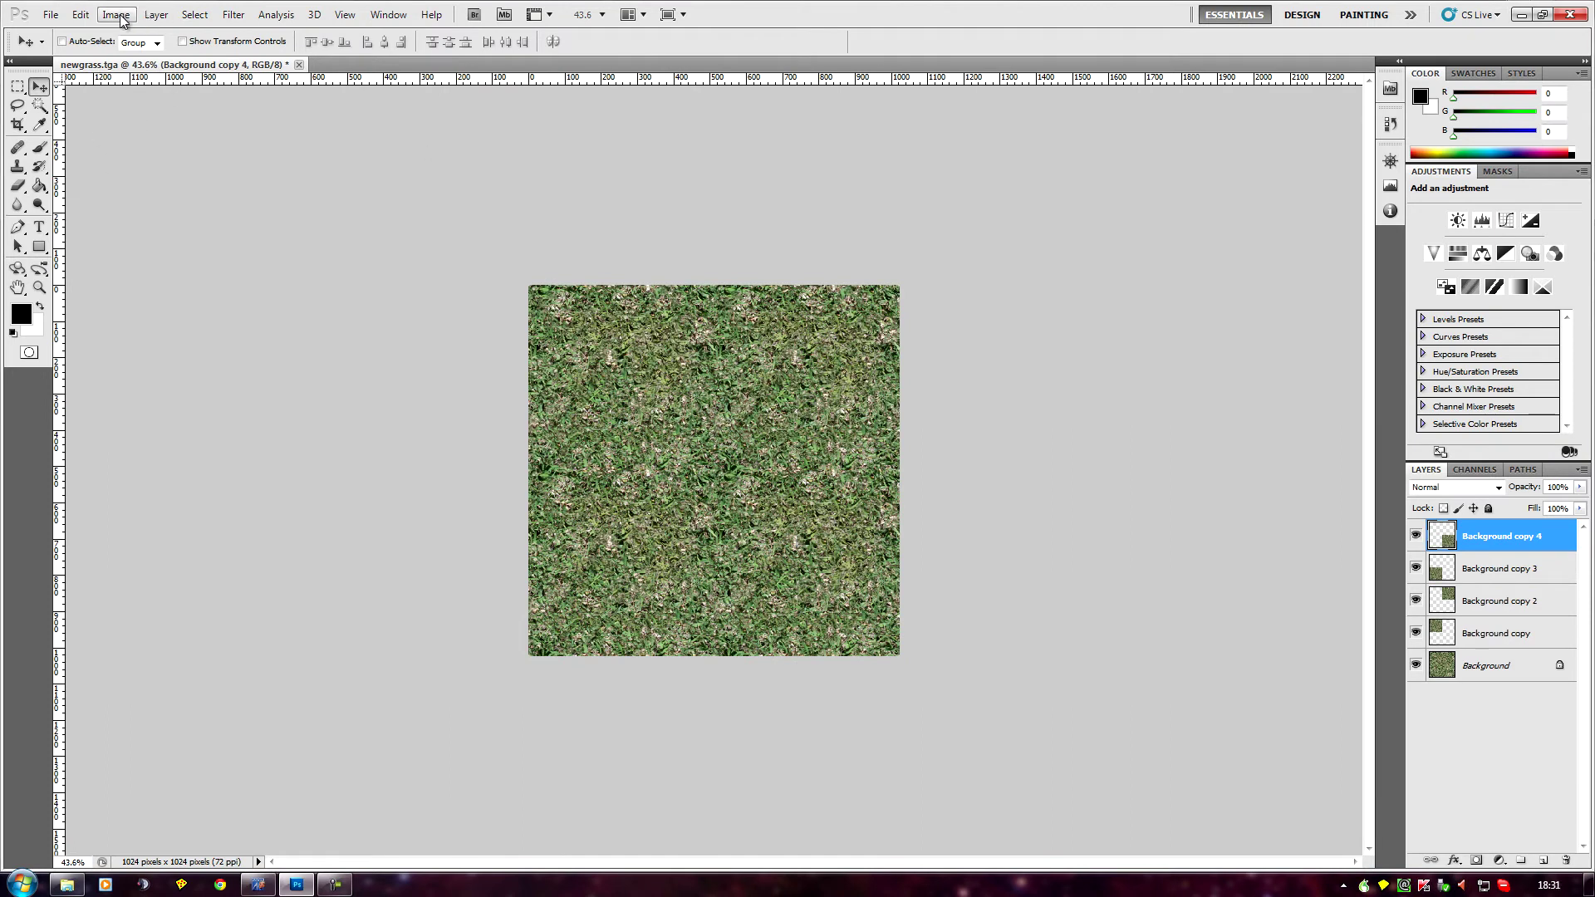
pyautogui.click(155, 15)
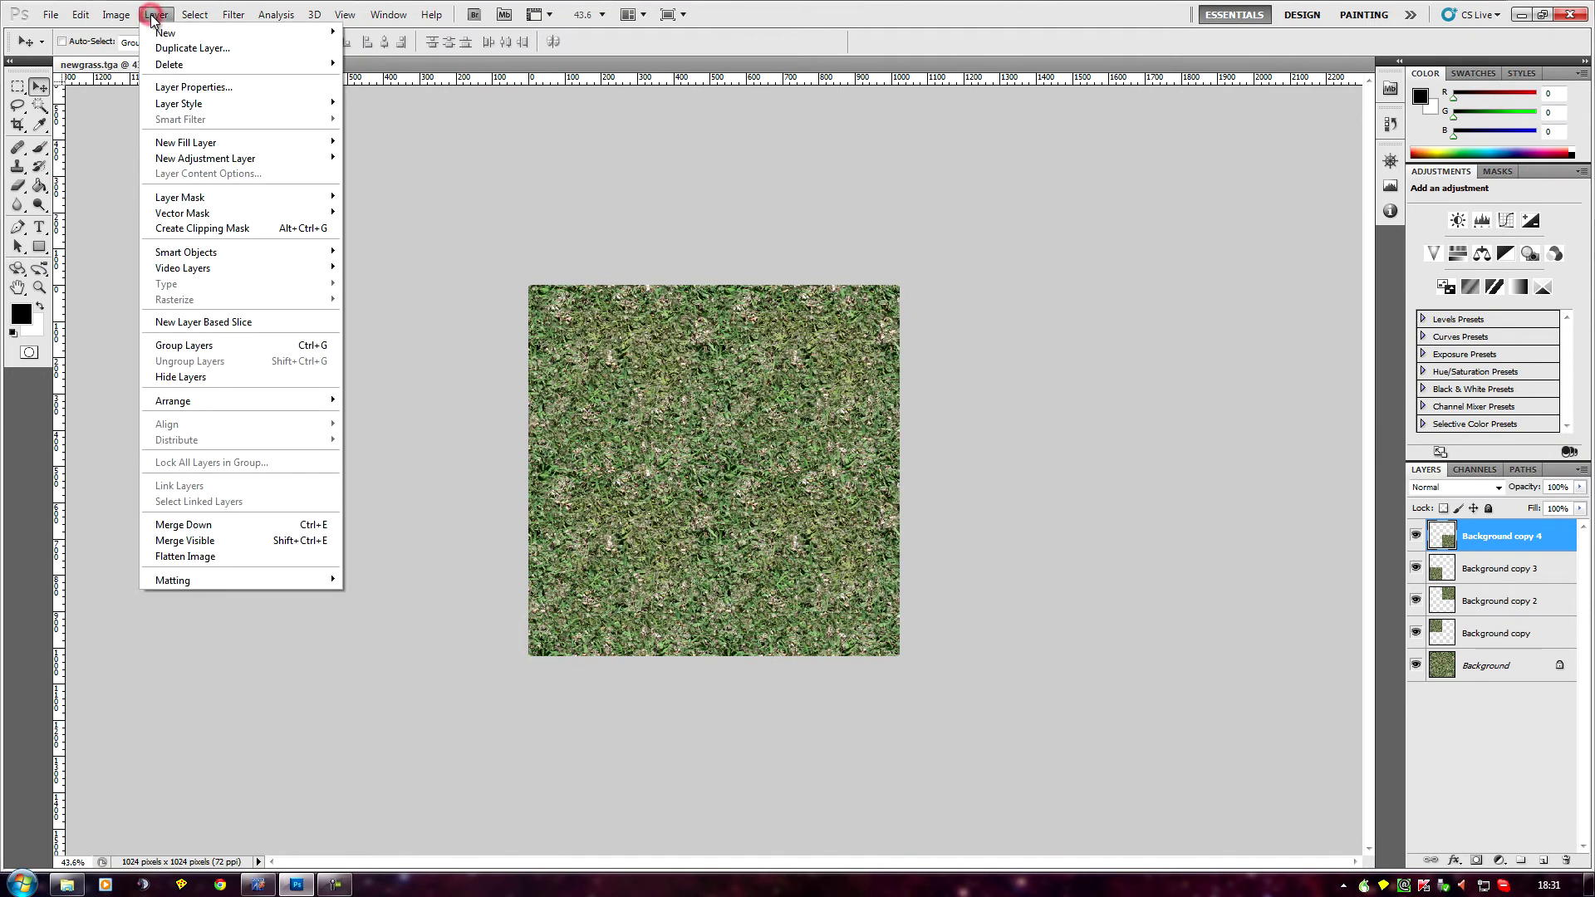
pyautogui.click(186, 554)
# Step: Examine the tiled grass texture at several zoom levels for visibly repeating patches
pyautogui.hotkey('ctrl', '-')
pyautogui.hotkey('ctrl', '-')
pyautogui.hotkey('ctrl', '+')
pyautogui.hotkey('ctrl', '+')
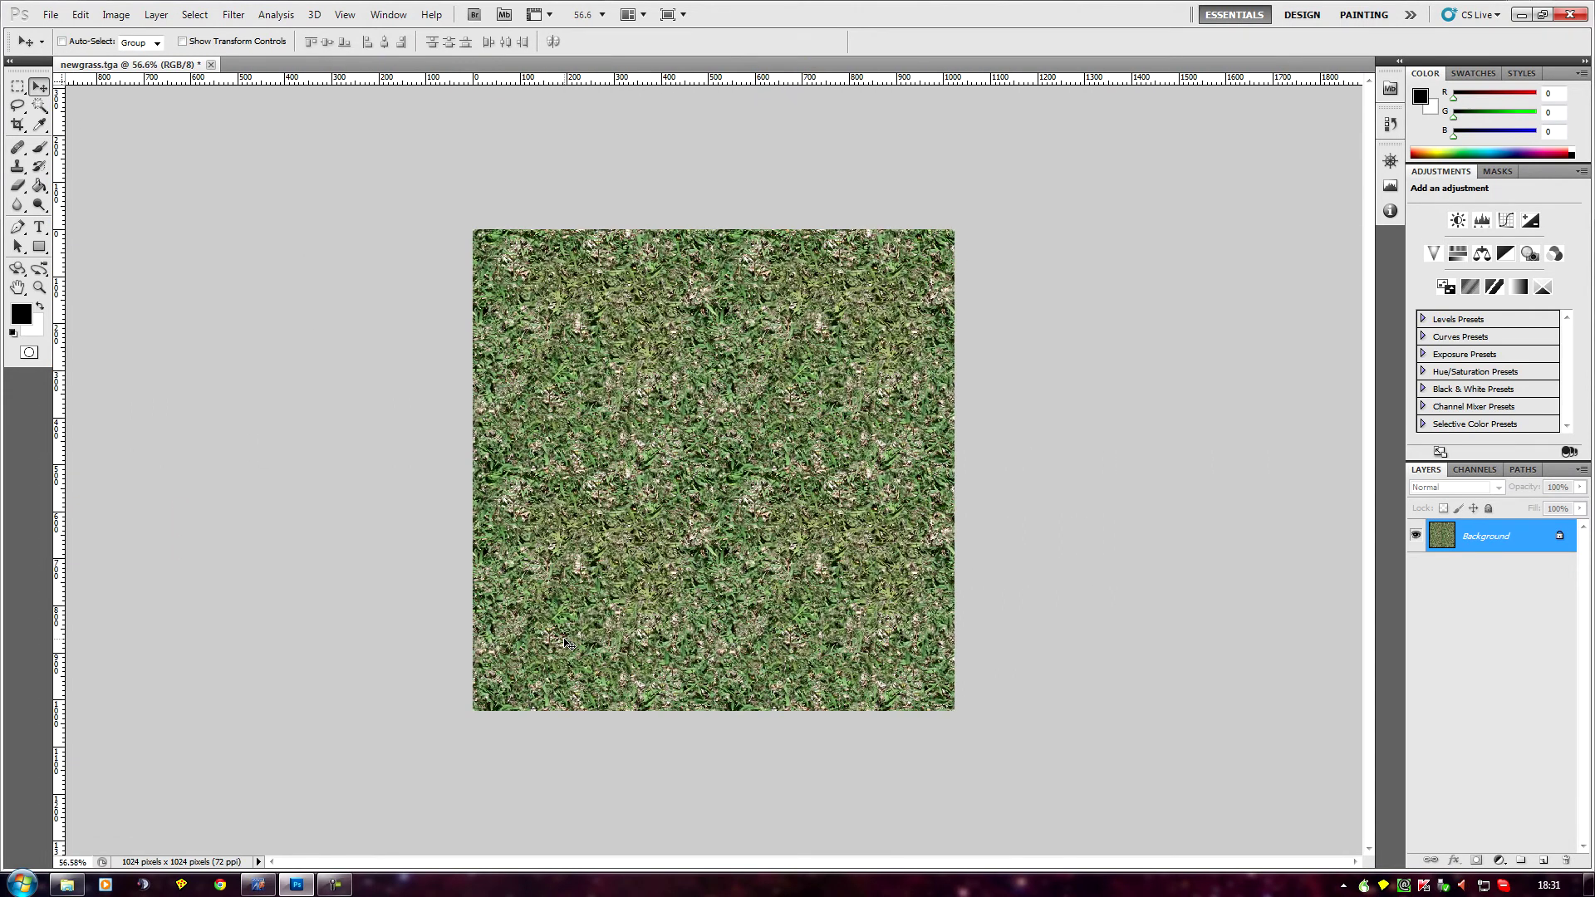
pyautogui.hotkey('ctrl', '-')
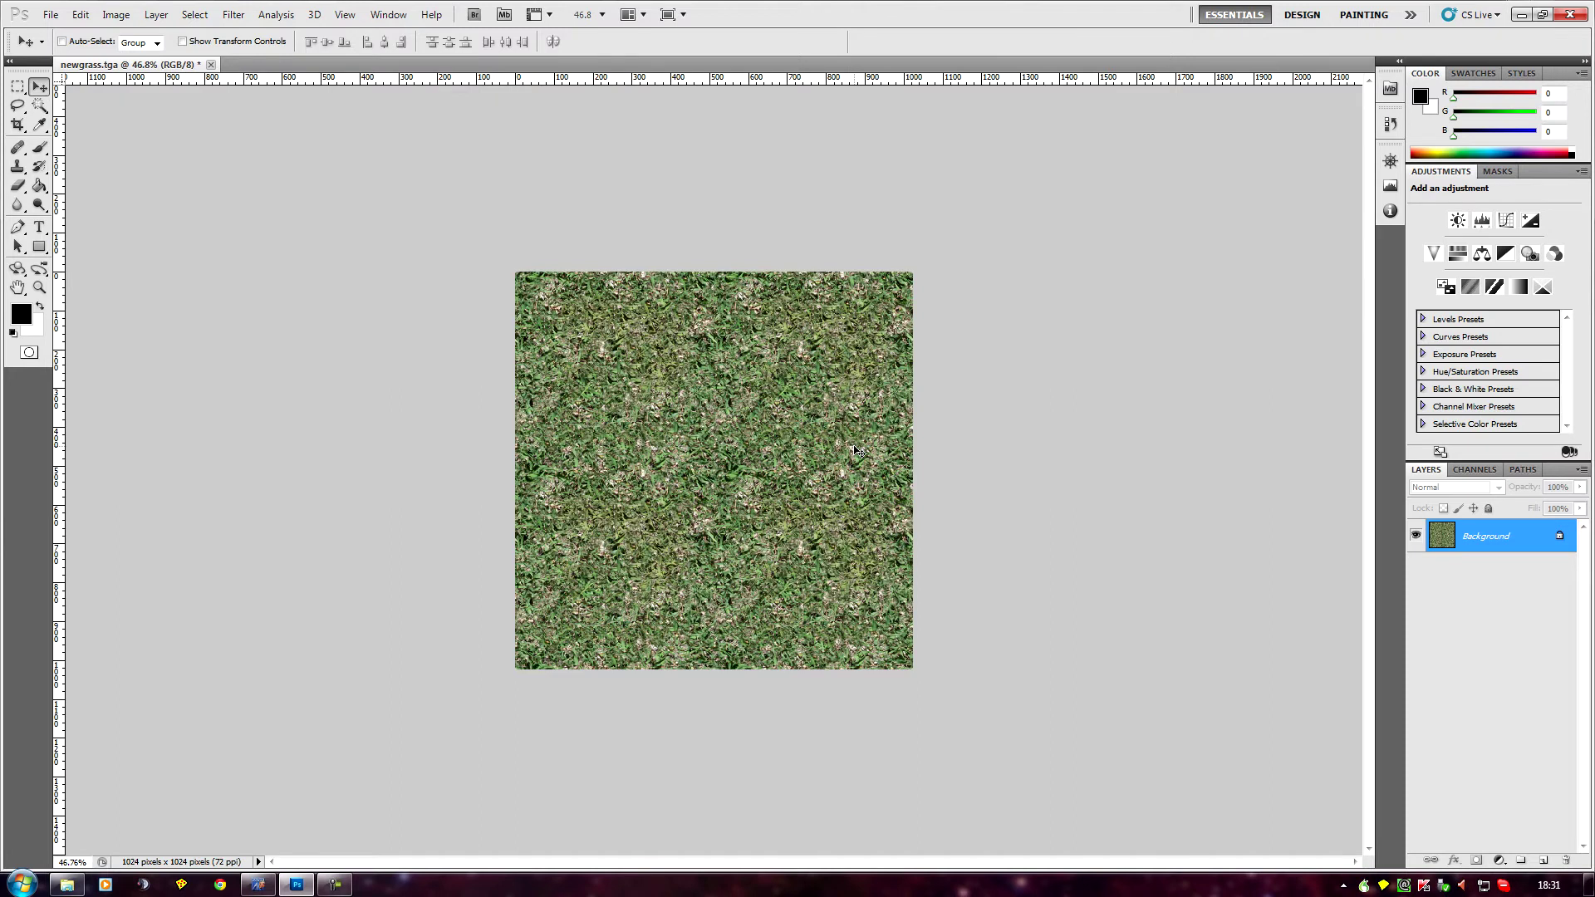
pyautogui.scroll(-2, 782, 355)
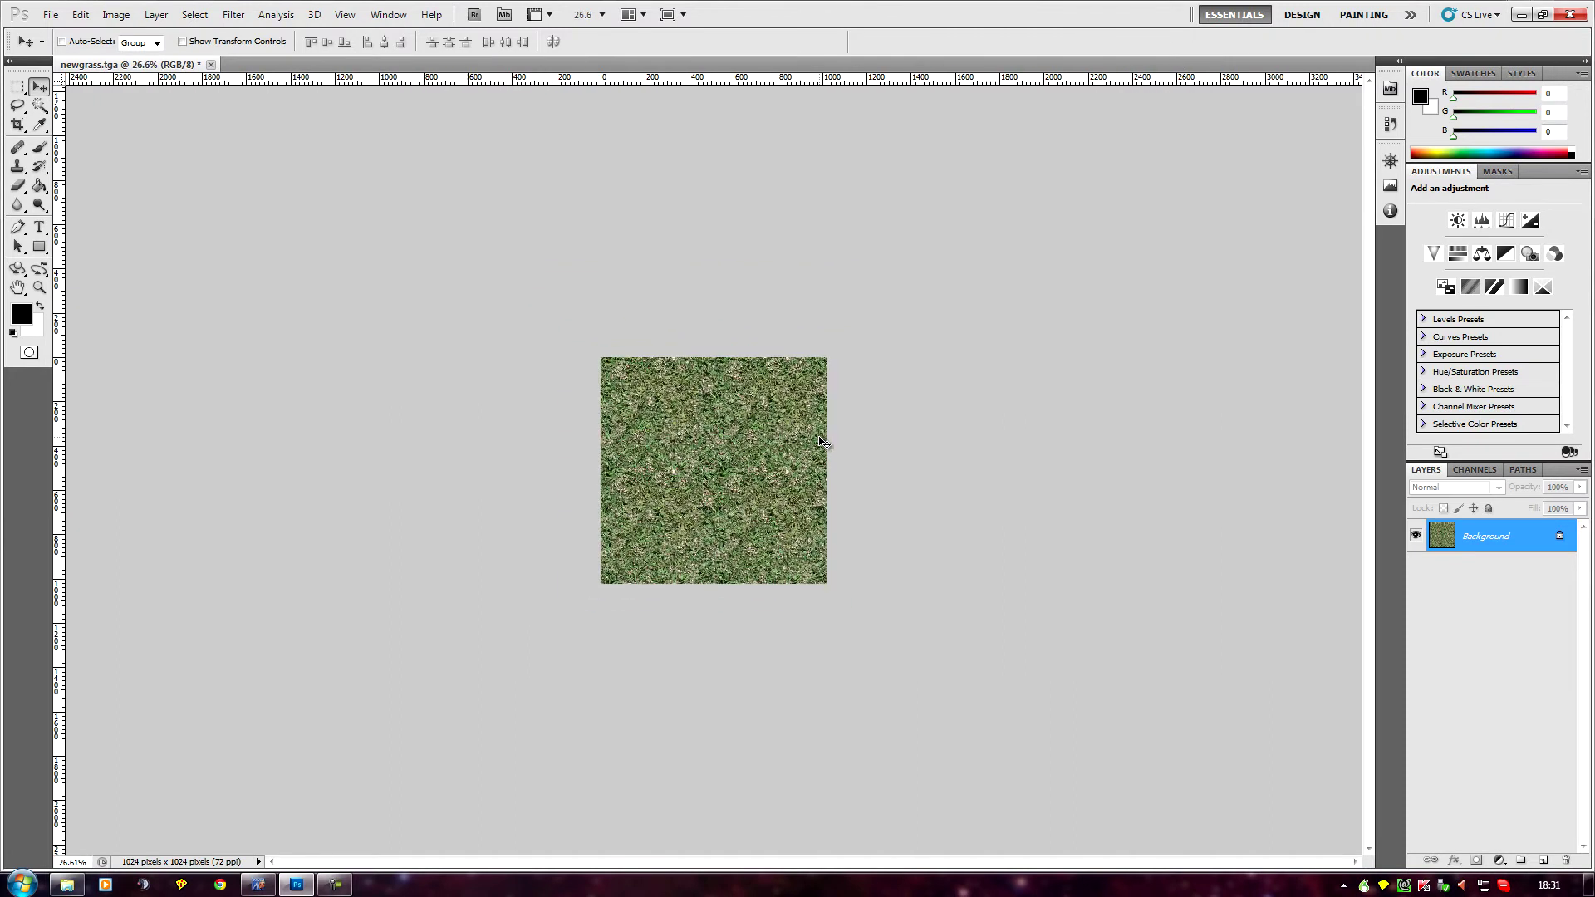
pyautogui.scroll(4, 798, 390)
pyautogui.scroll(-1, 823, 442)
pyautogui.scroll(-1, 823, 442)
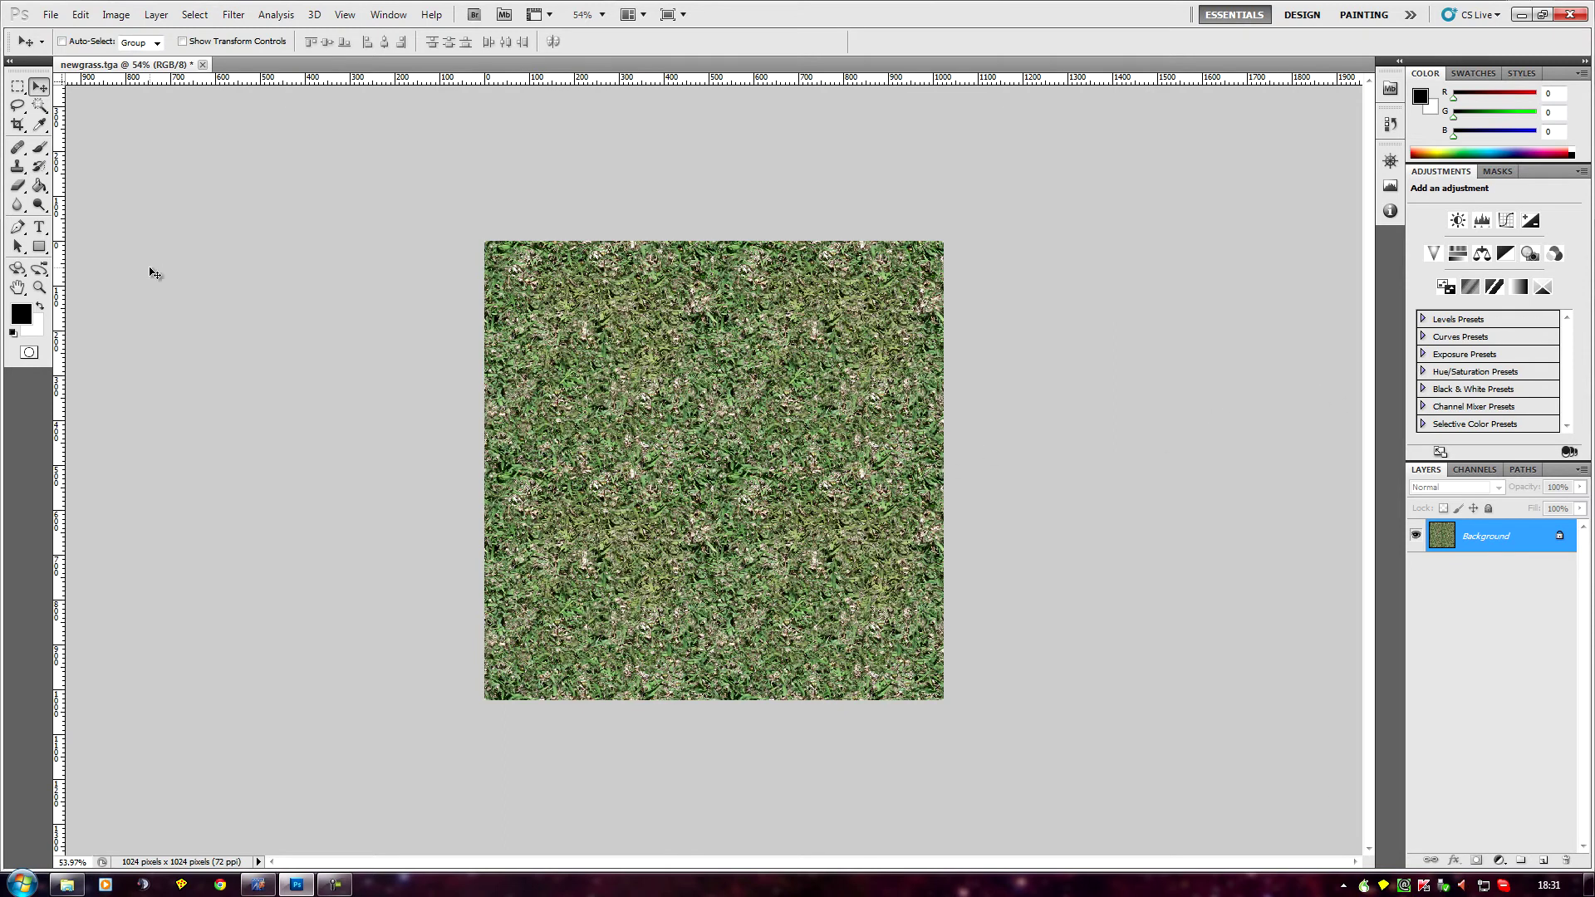
# Step: Clone grass over the repeating patches across the whole texture with the Clone Stamp, using a 137 px brush at 76% hardness
pyautogui.click(17, 167)
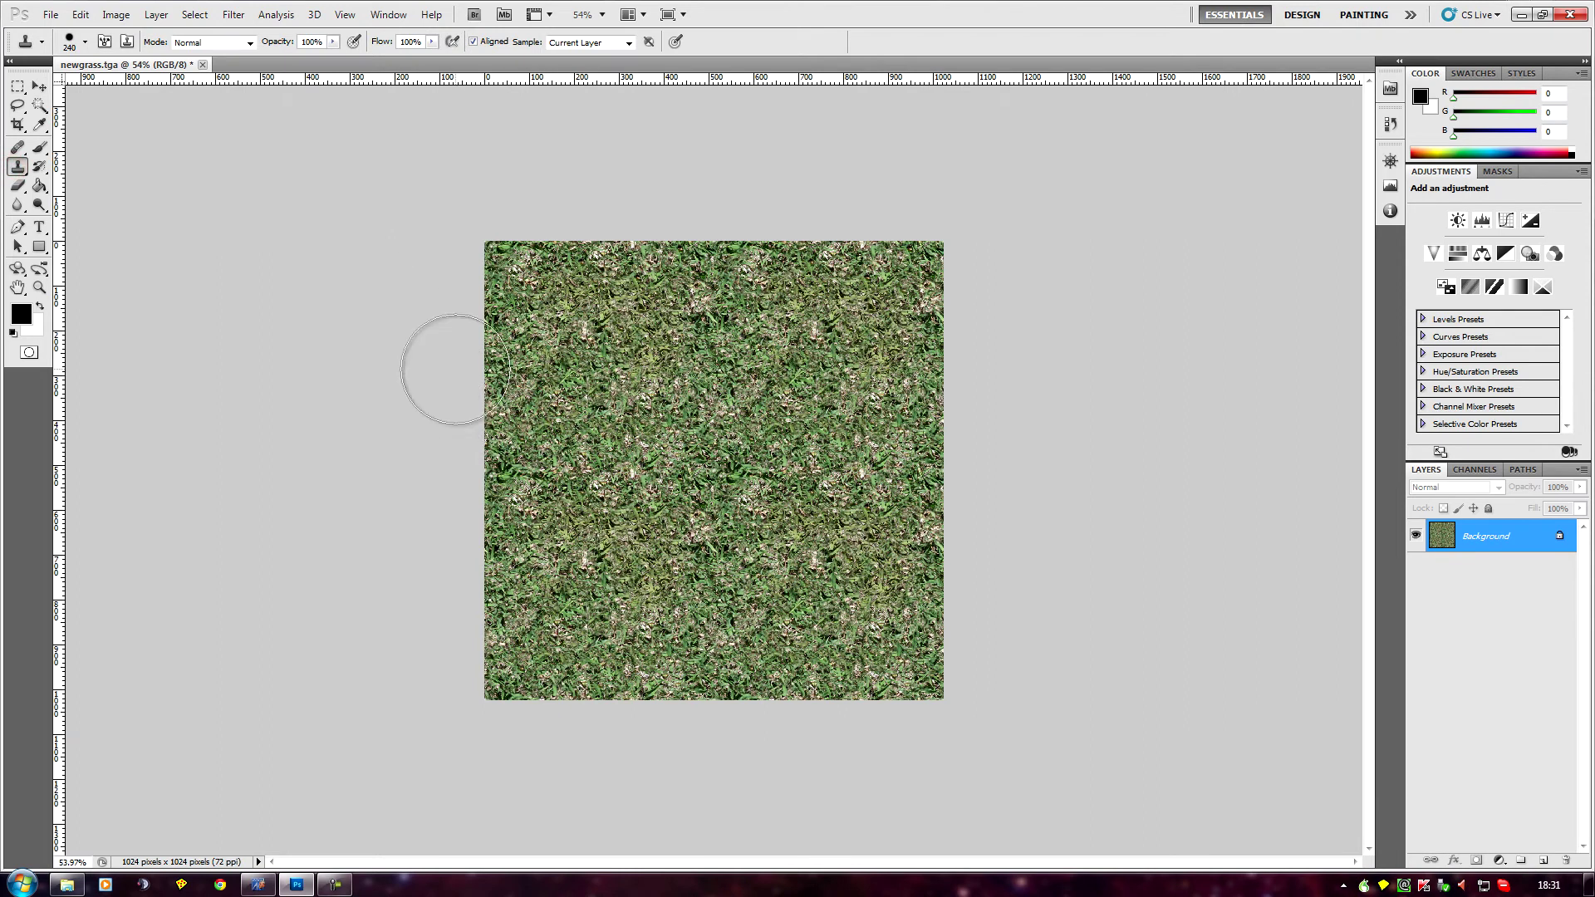
pyautogui.click(85, 42)
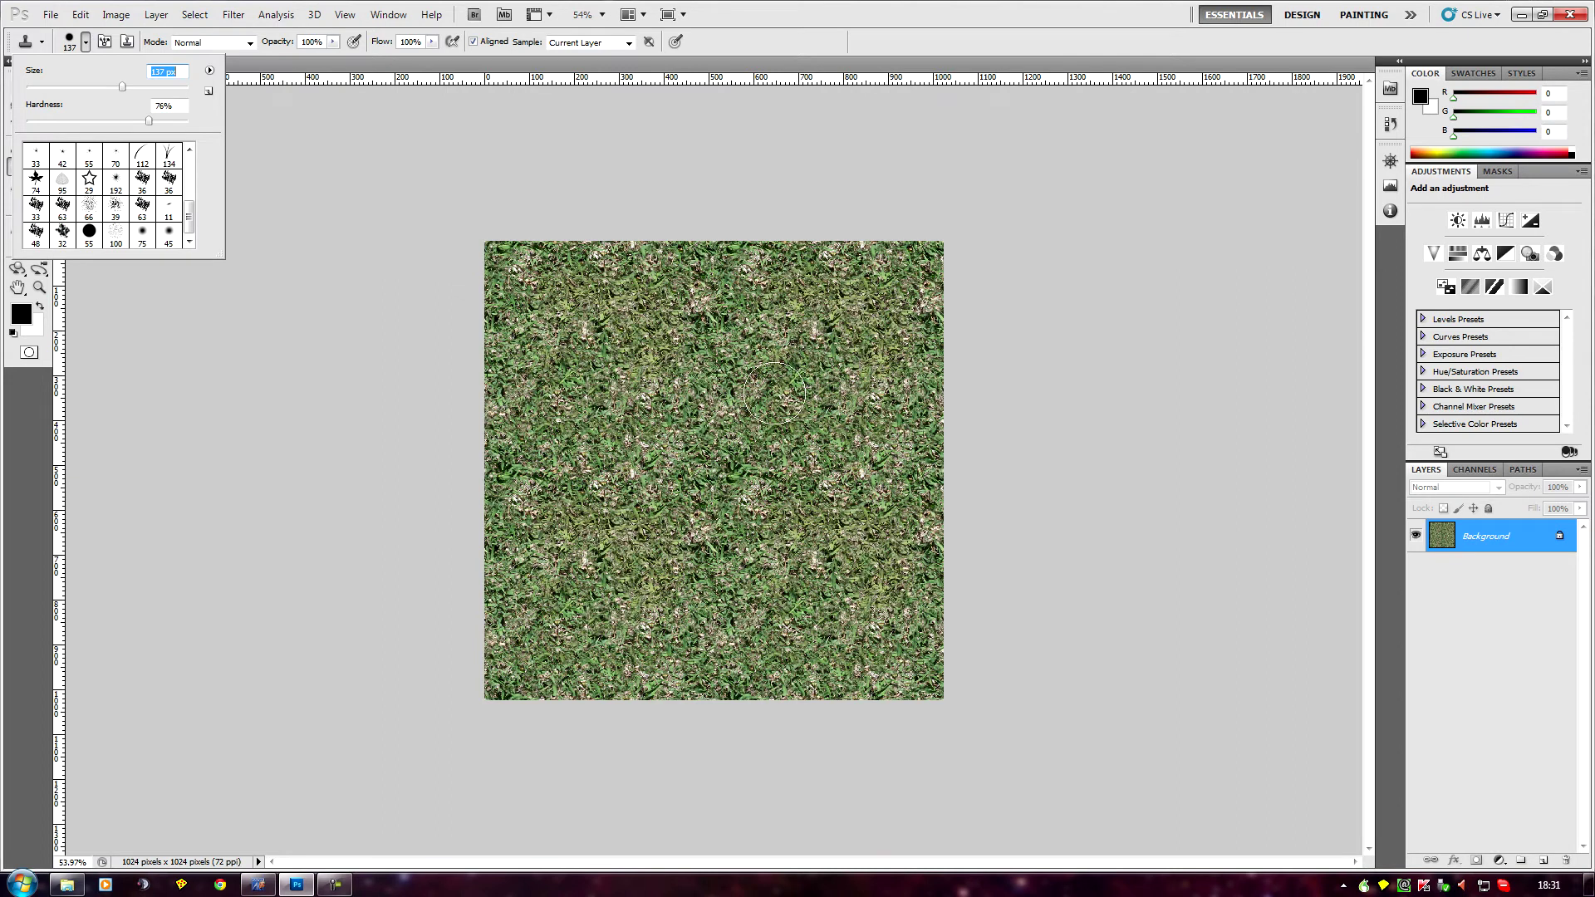
pyautogui.click(581, 361)
pyautogui.moveTo(699, 461)
pyautogui.mouseDown()
pyautogui.moveTo(786, 493)
pyautogui.moveTo(772, 484)
pyautogui.moveTo(766, 545)
pyautogui.moveTo(710, 623)
pyautogui.moveTo(635, 617)
pyautogui.mouseUp()
pyautogui.click(634, 615)
pyautogui.click(721, 284)
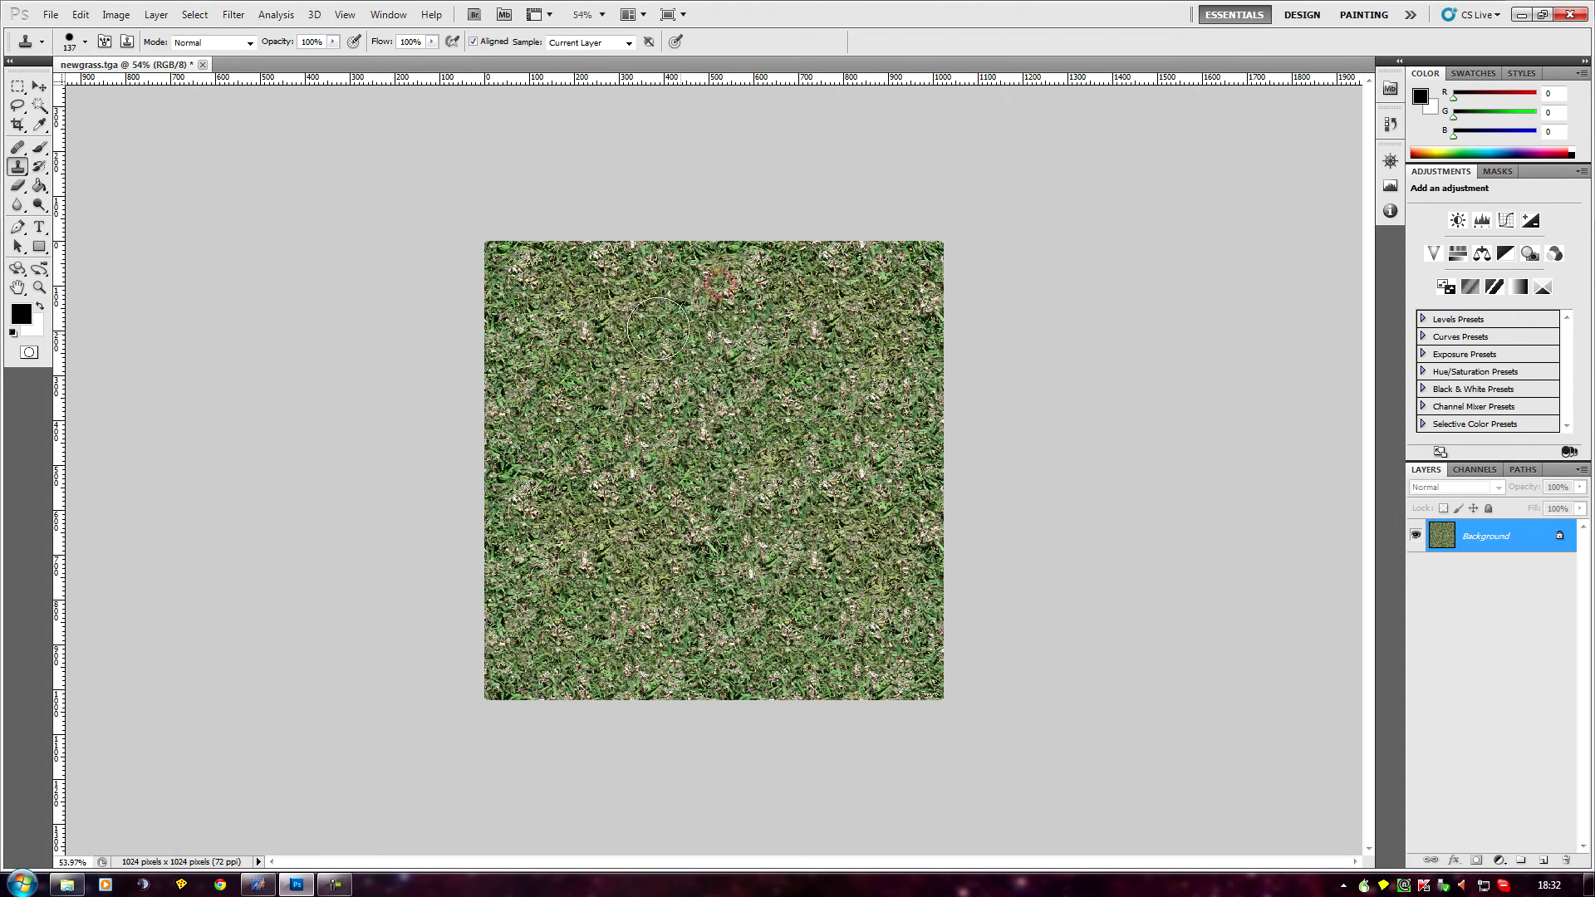
pyautogui.click(856, 415)
pyautogui.click(706, 542)
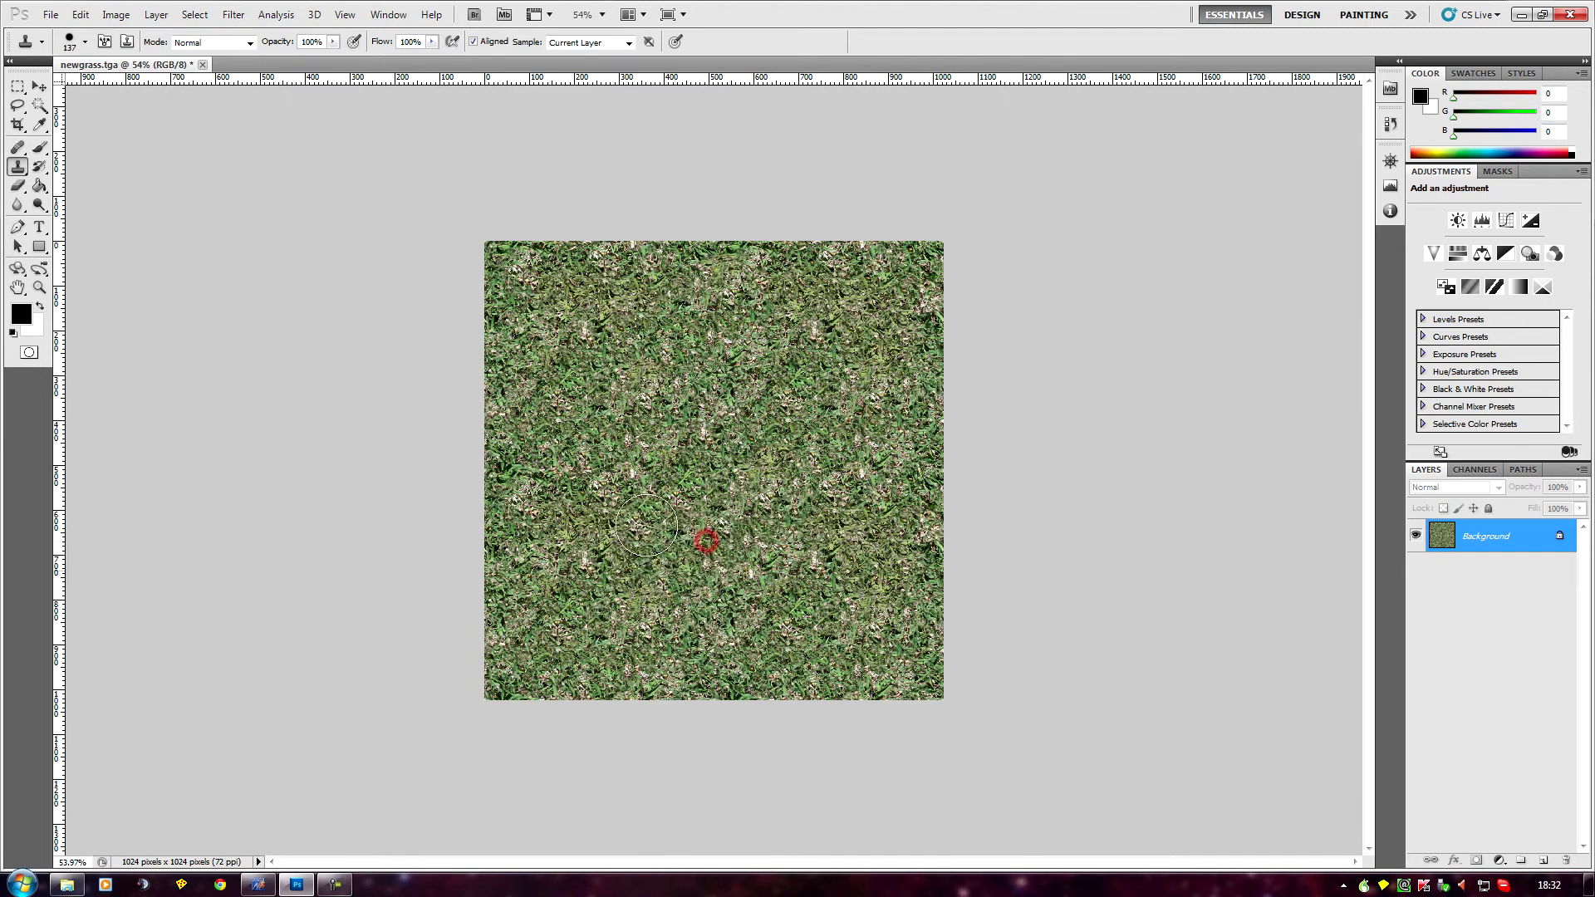
pyautogui.click(868, 517)
pyautogui.click(541, 453)
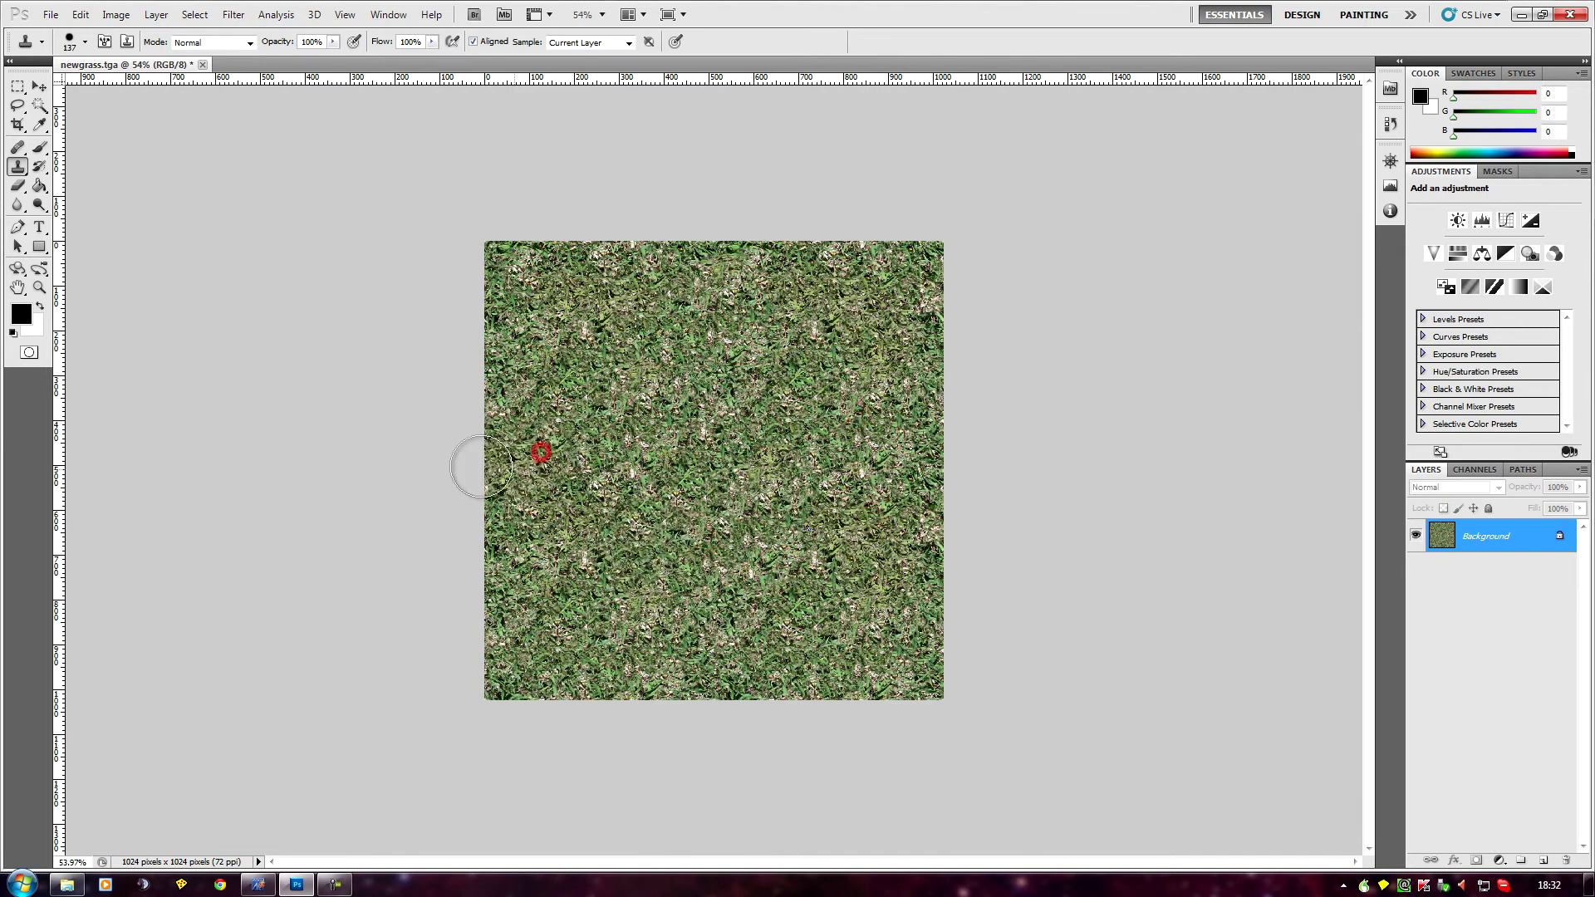
pyautogui.click(711, 414)
pyautogui.click(498, 247)
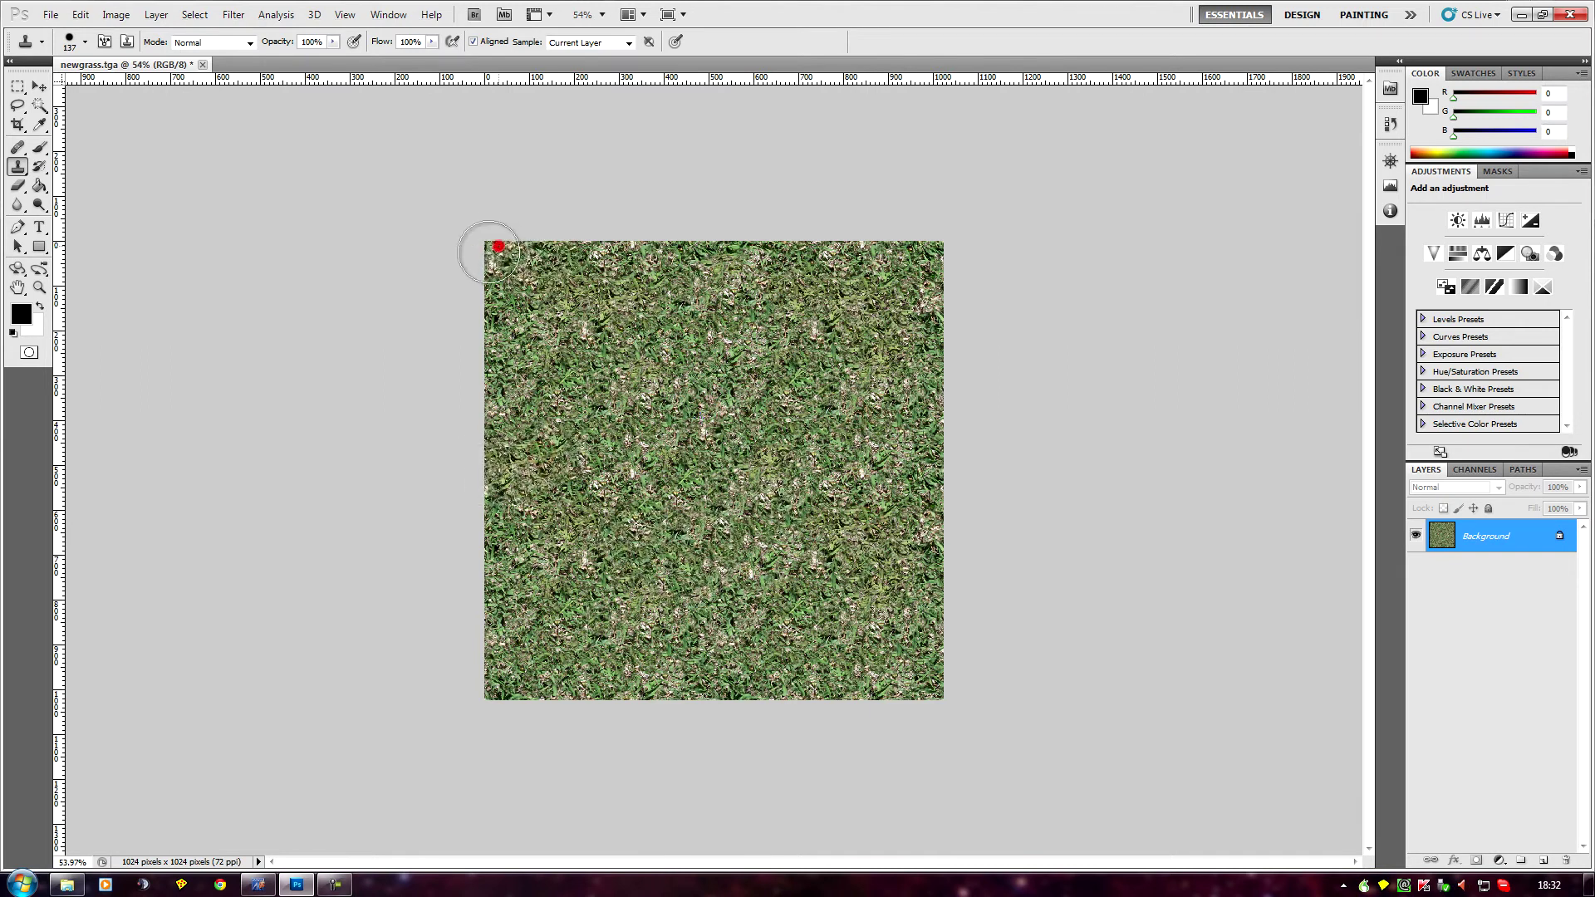
pyautogui.click(548, 641)
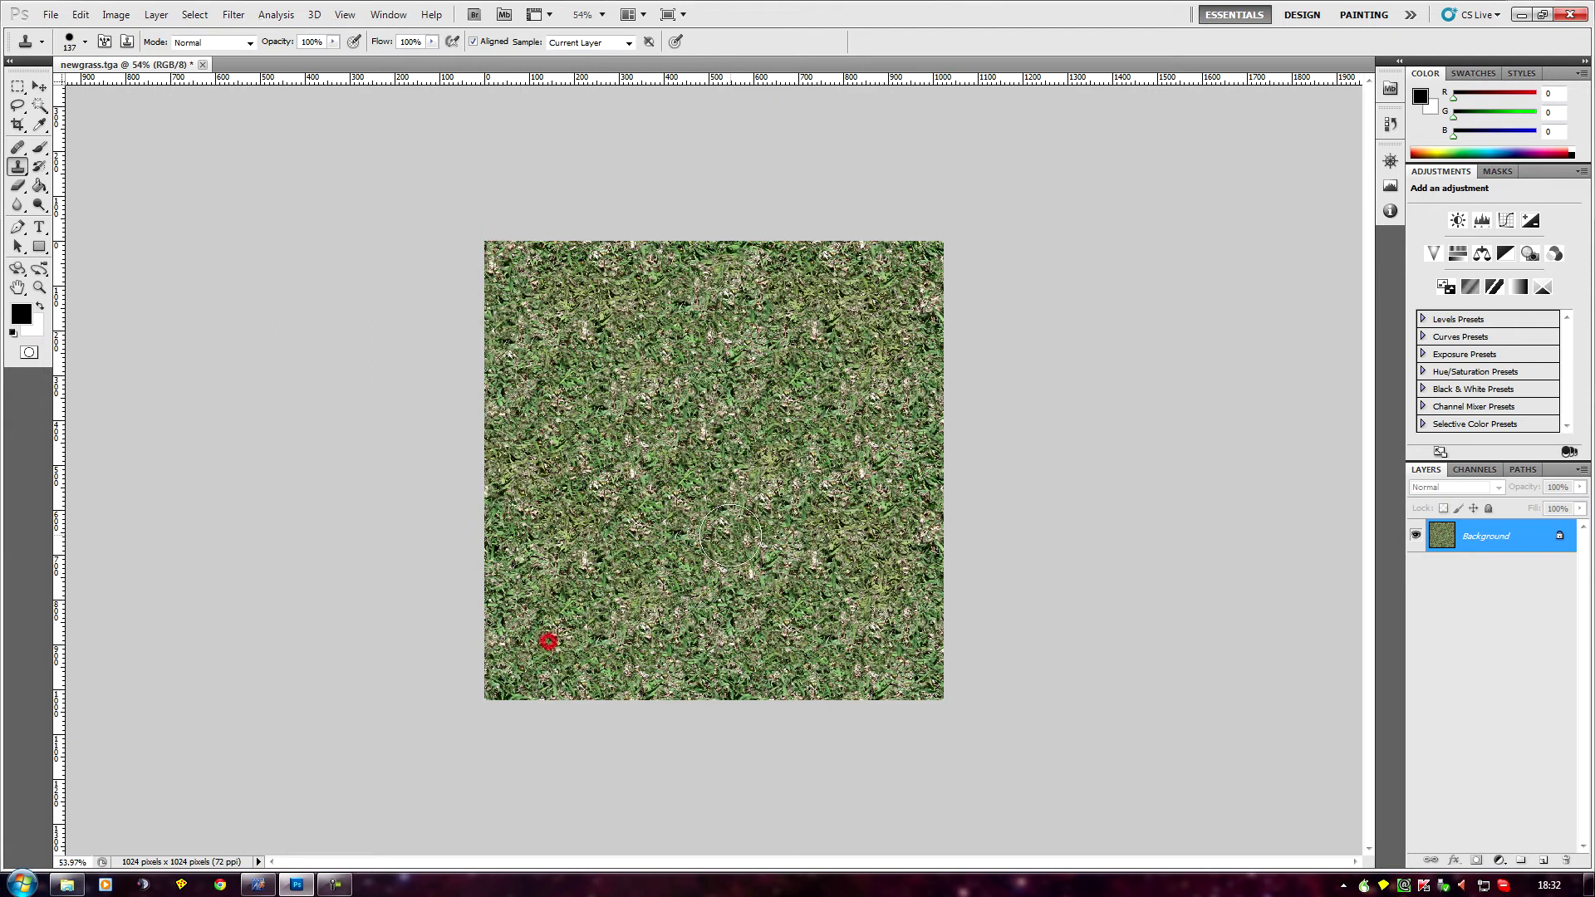
pyautogui.click(793, 552)
pyautogui.click(584, 336)
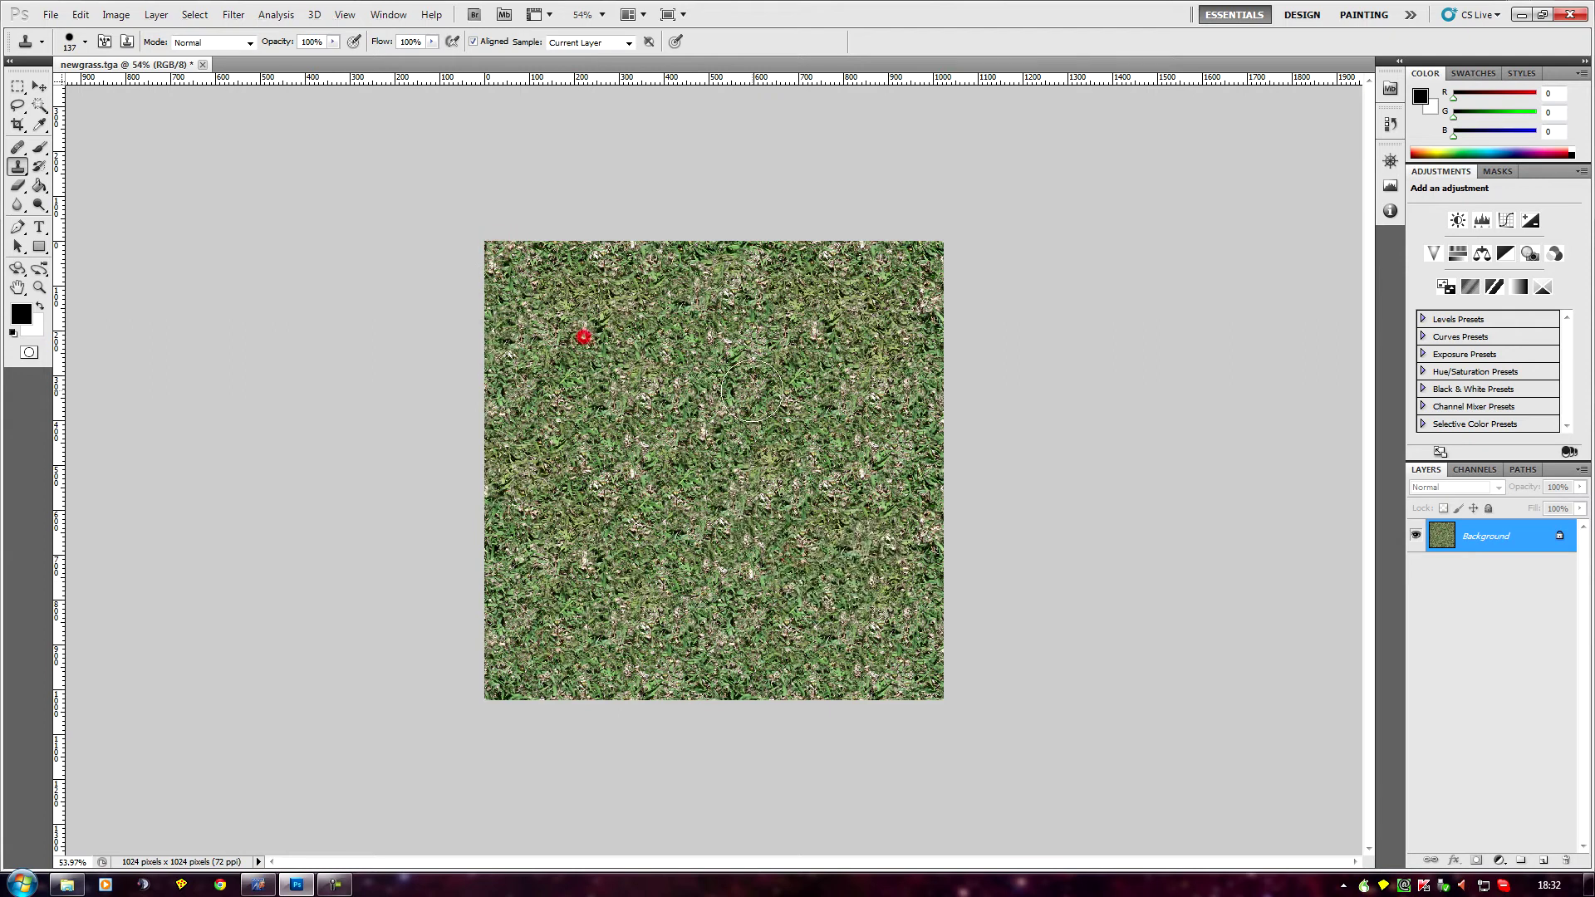
pyautogui.click(841, 413)
pyautogui.click(849, 305)
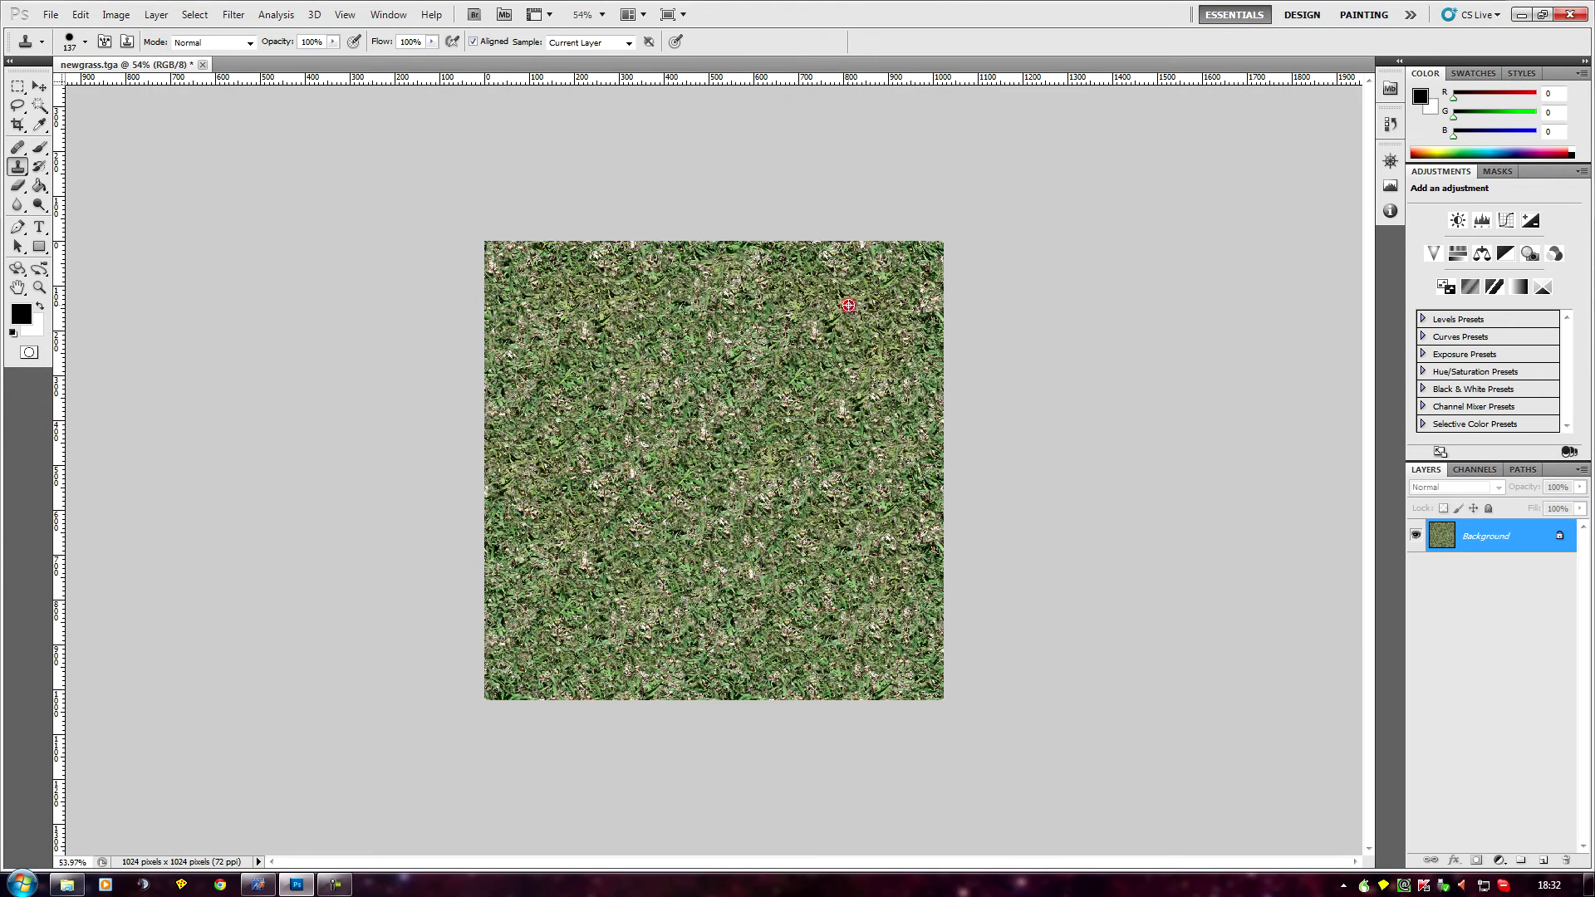
pyautogui.click(670, 496)
pyautogui.click(893, 644)
pyautogui.click(758, 645)
pyautogui.click(835, 449)
pyautogui.click(629, 435)
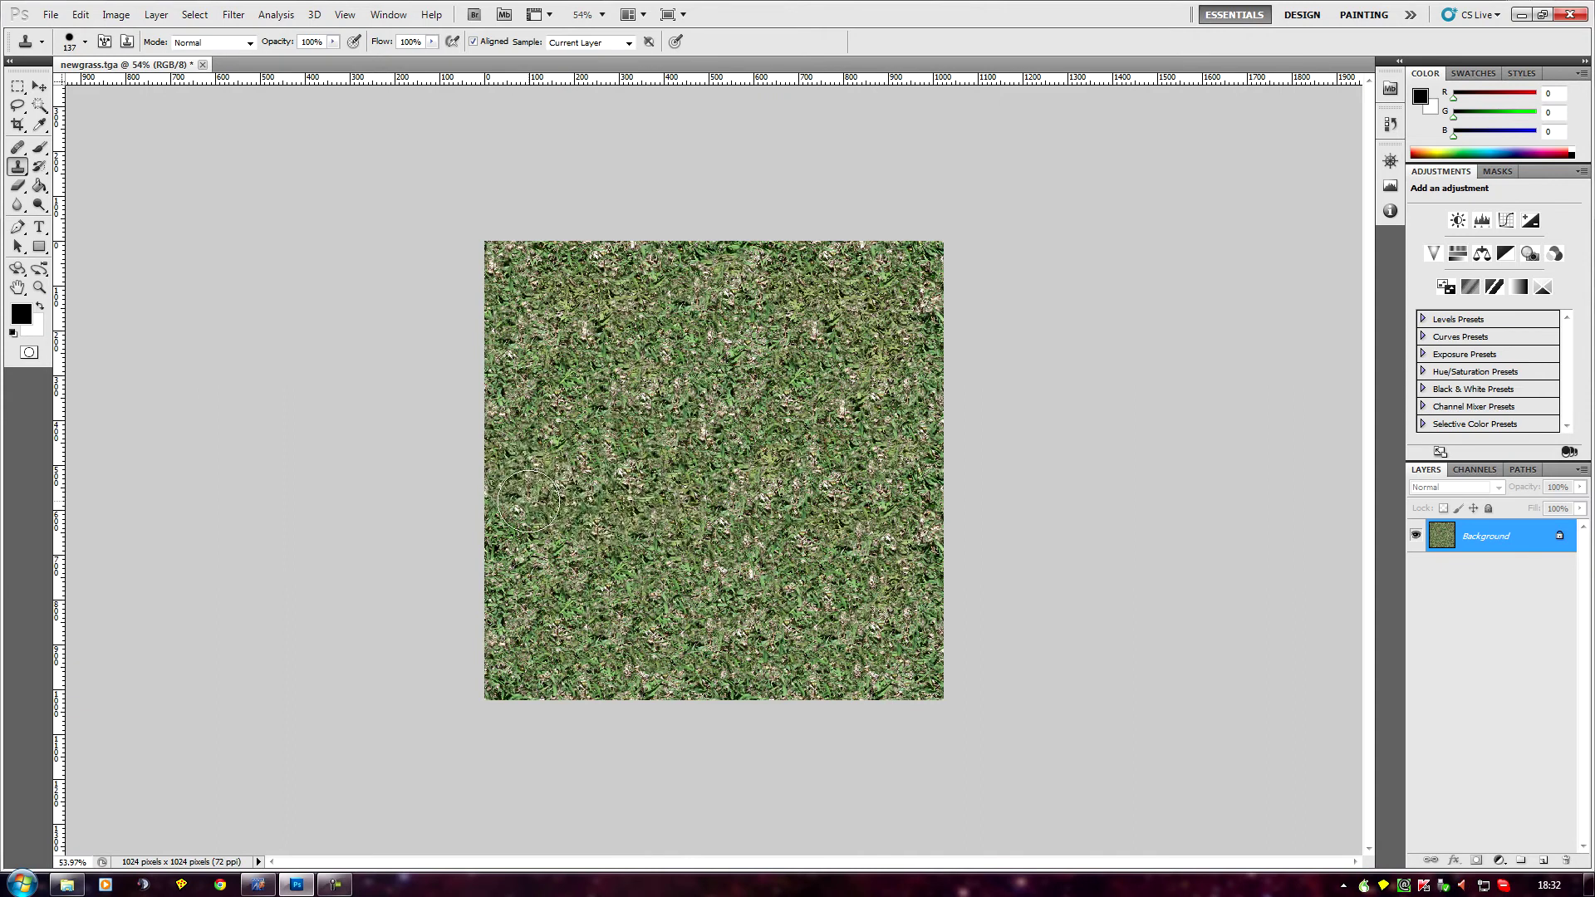
pyautogui.click(857, 358)
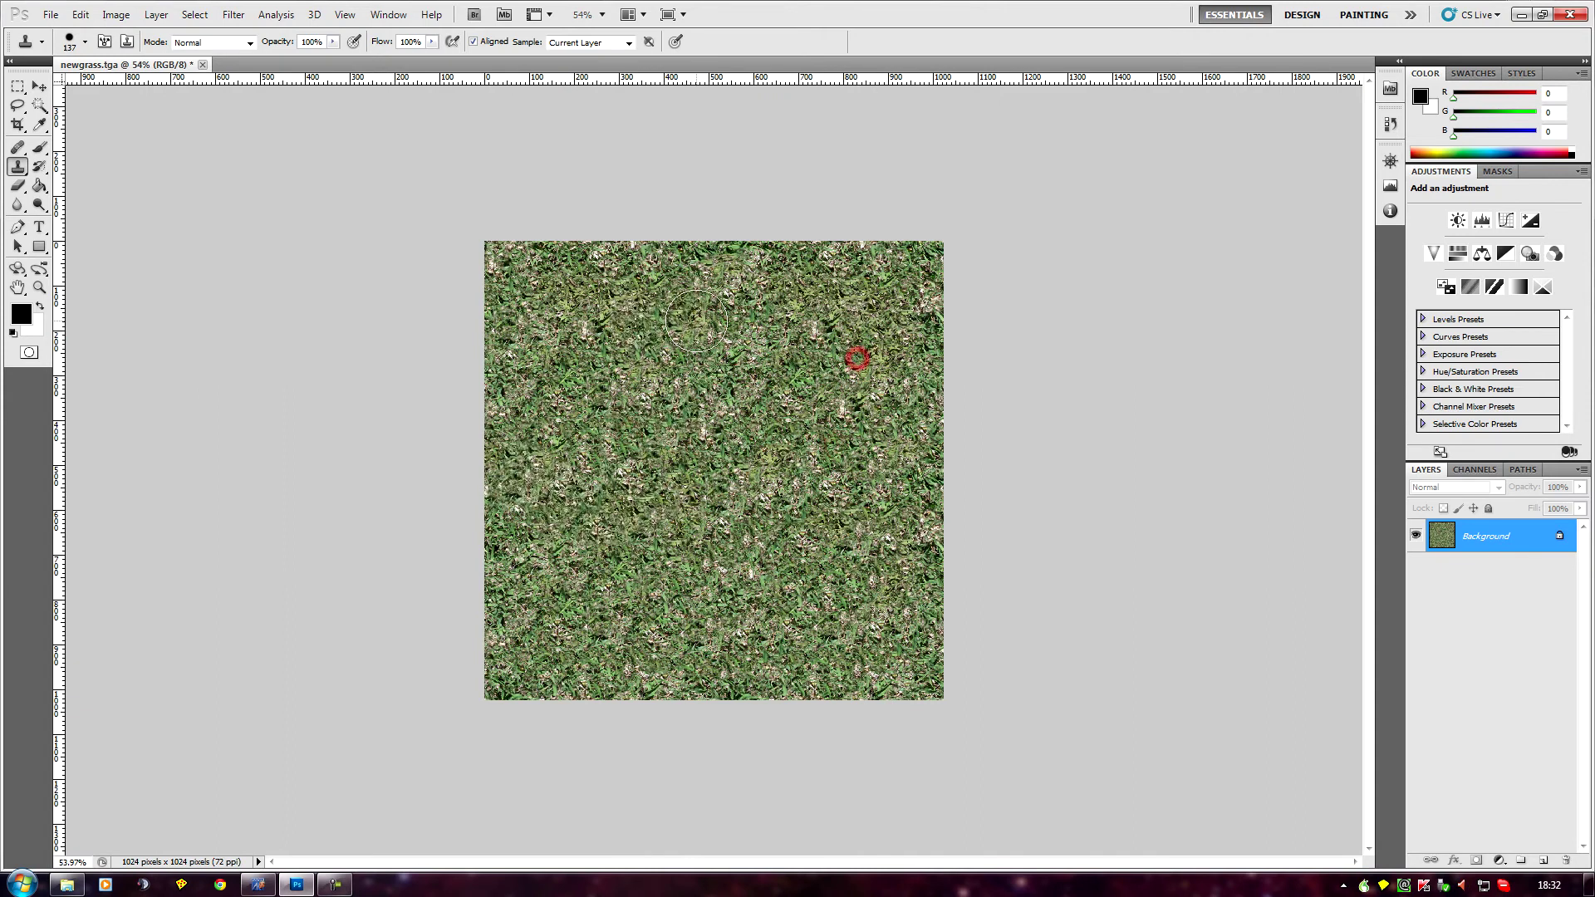
pyautogui.click(763, 325)
pyautogui.scroll(-1, 651, 574)
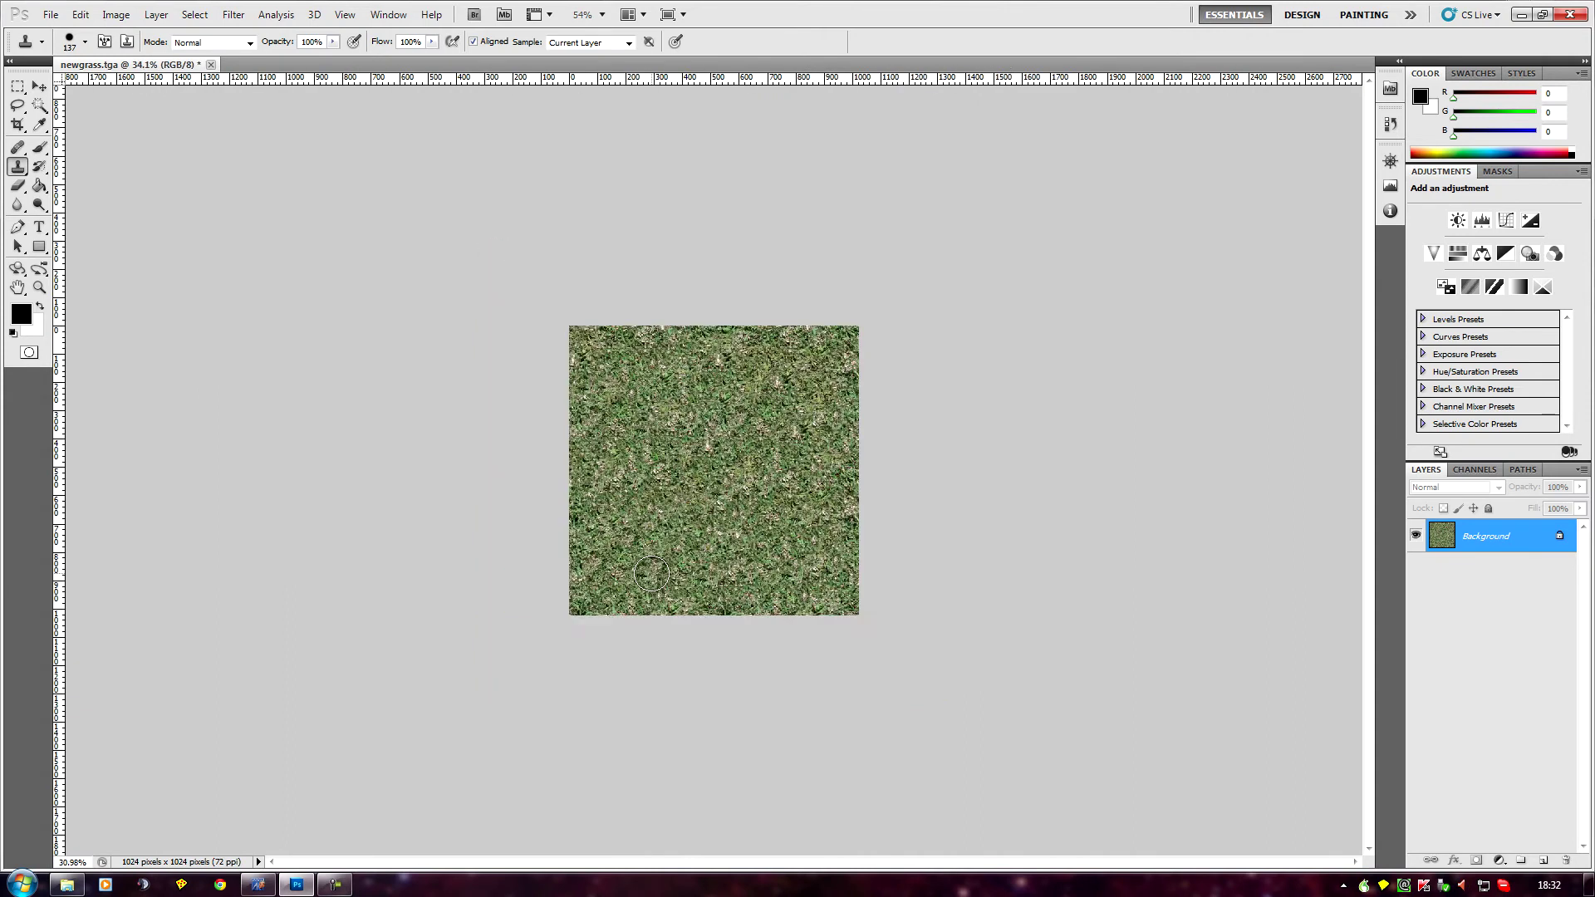
pyautogui.scroll(1, 458, 646)
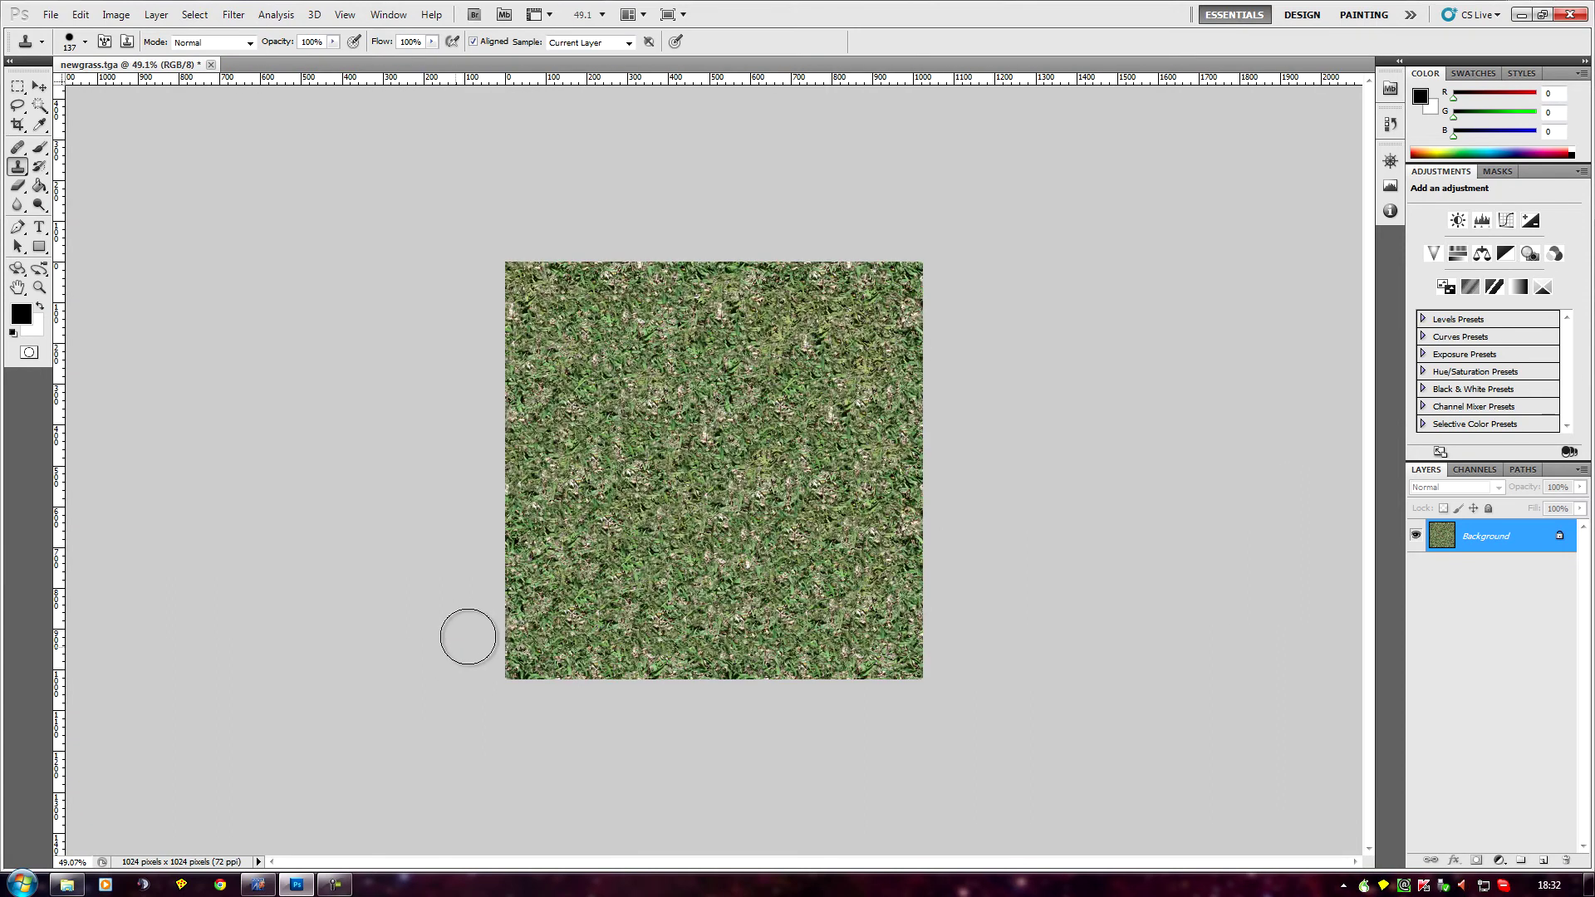
# Step: Resample grass and clone over the remaining noticeable spots near the texture's upper middle and lower edge, and review it zoomed out
pyautogui.click(594, 396)
pyautogui.click(740, 674)
pyautogui.keyDown('alt'); pyautogui.click(546, 521); pyautogui.keyUp('alt')
pyautogui.click(716, 314)
pyautogui.scroll(-4, 724, 615)
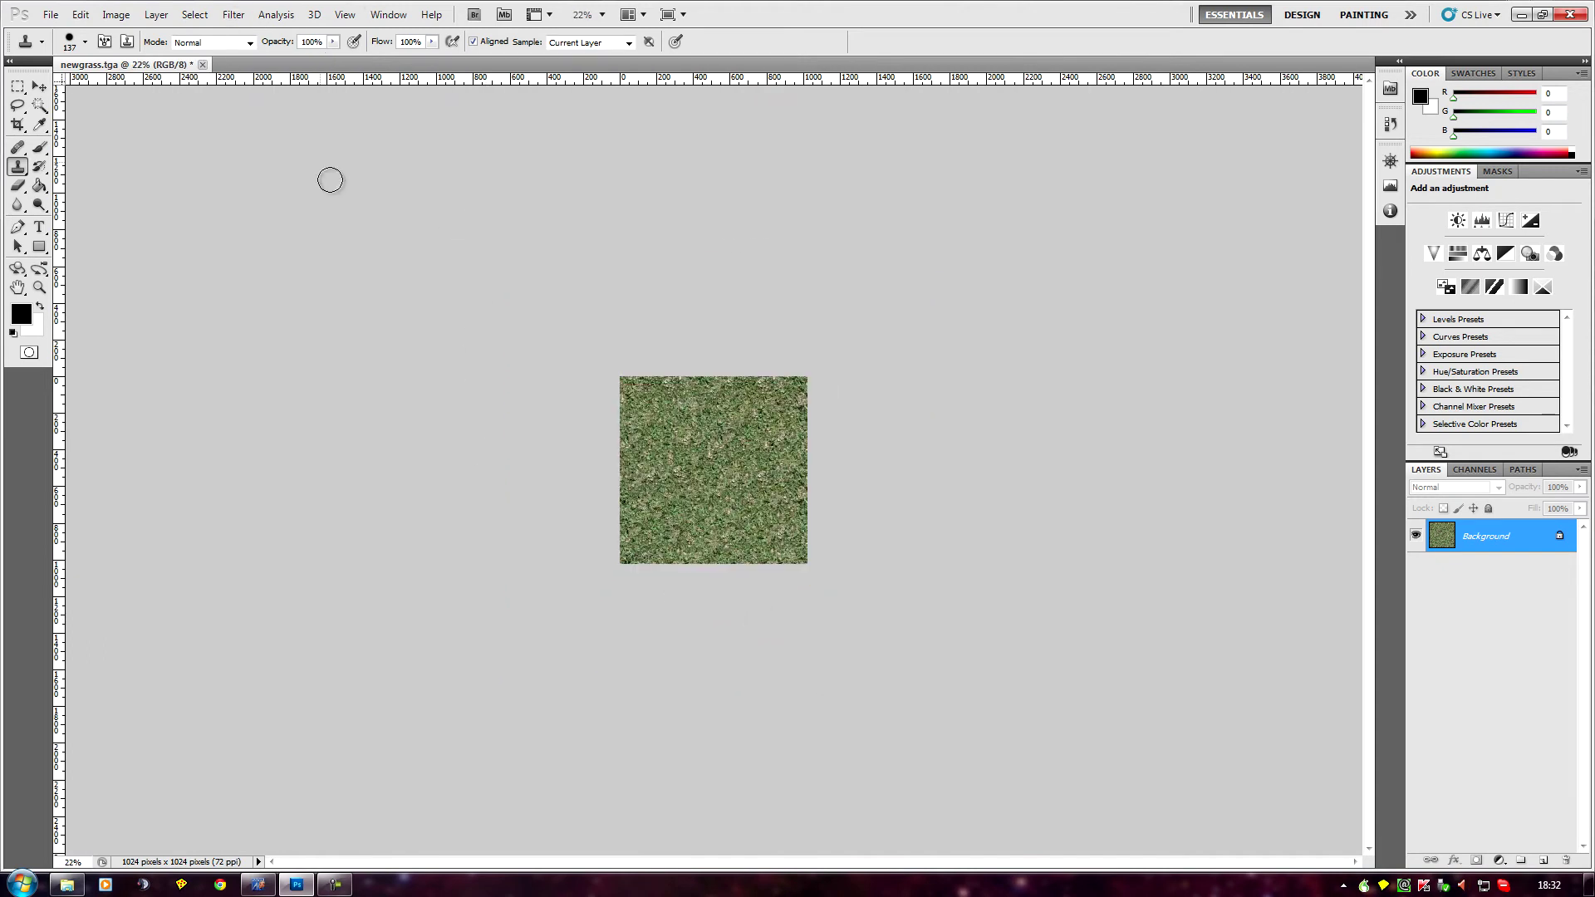
# Step: Check the texture's pixel dimensions in the image size settings without changing them
pyautogui.click(116, 15)
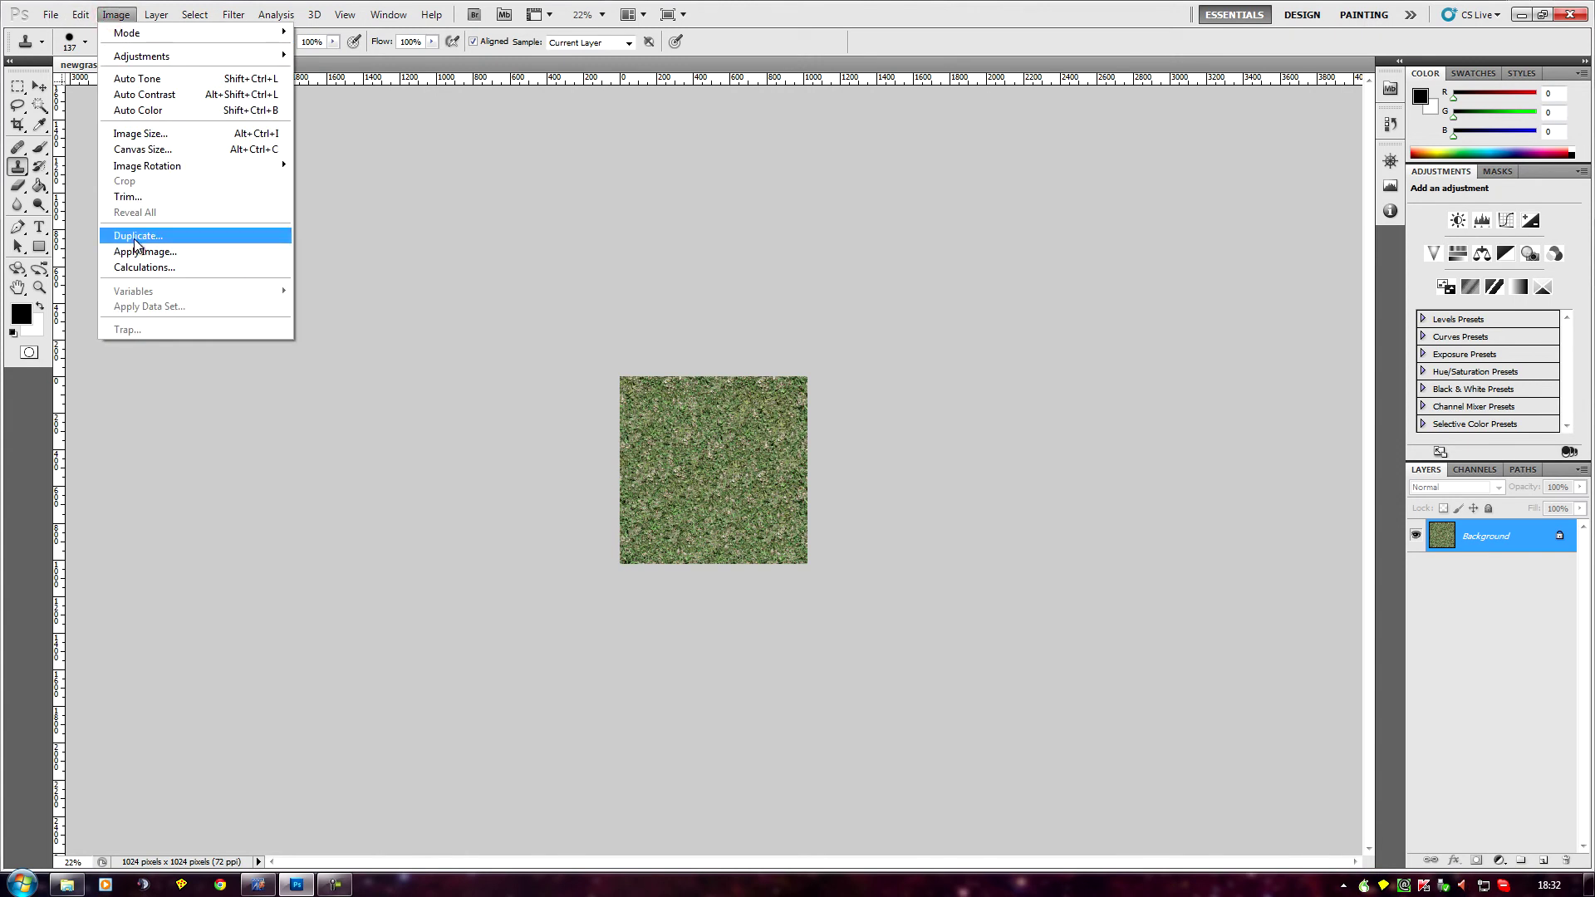
pyautogui.click(154, 133)
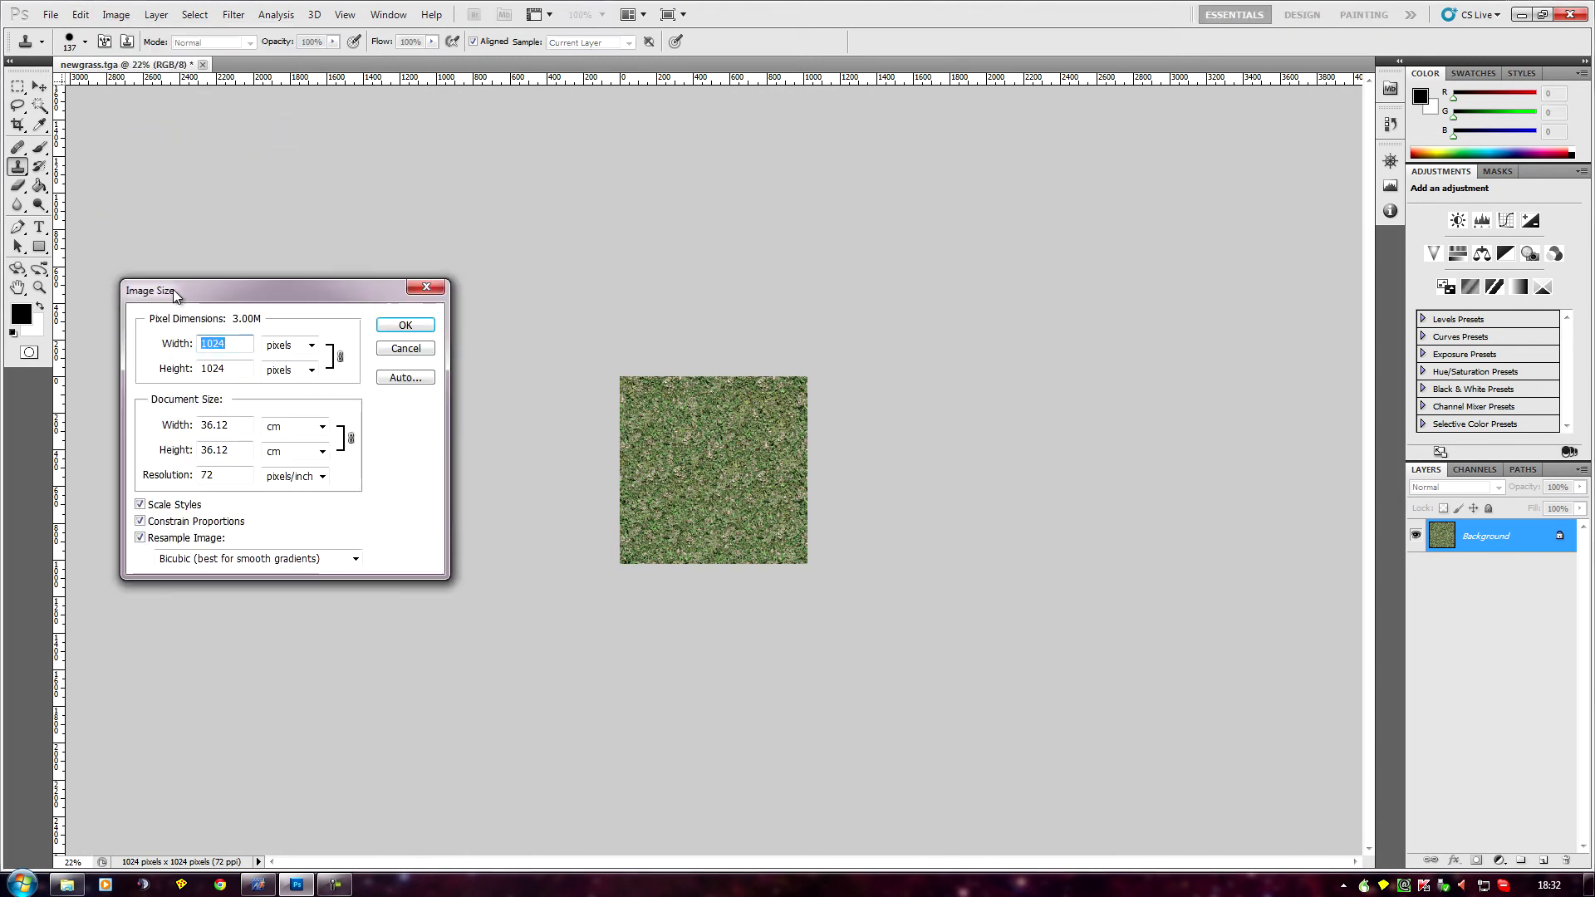
pyautogui.click(398, 348)
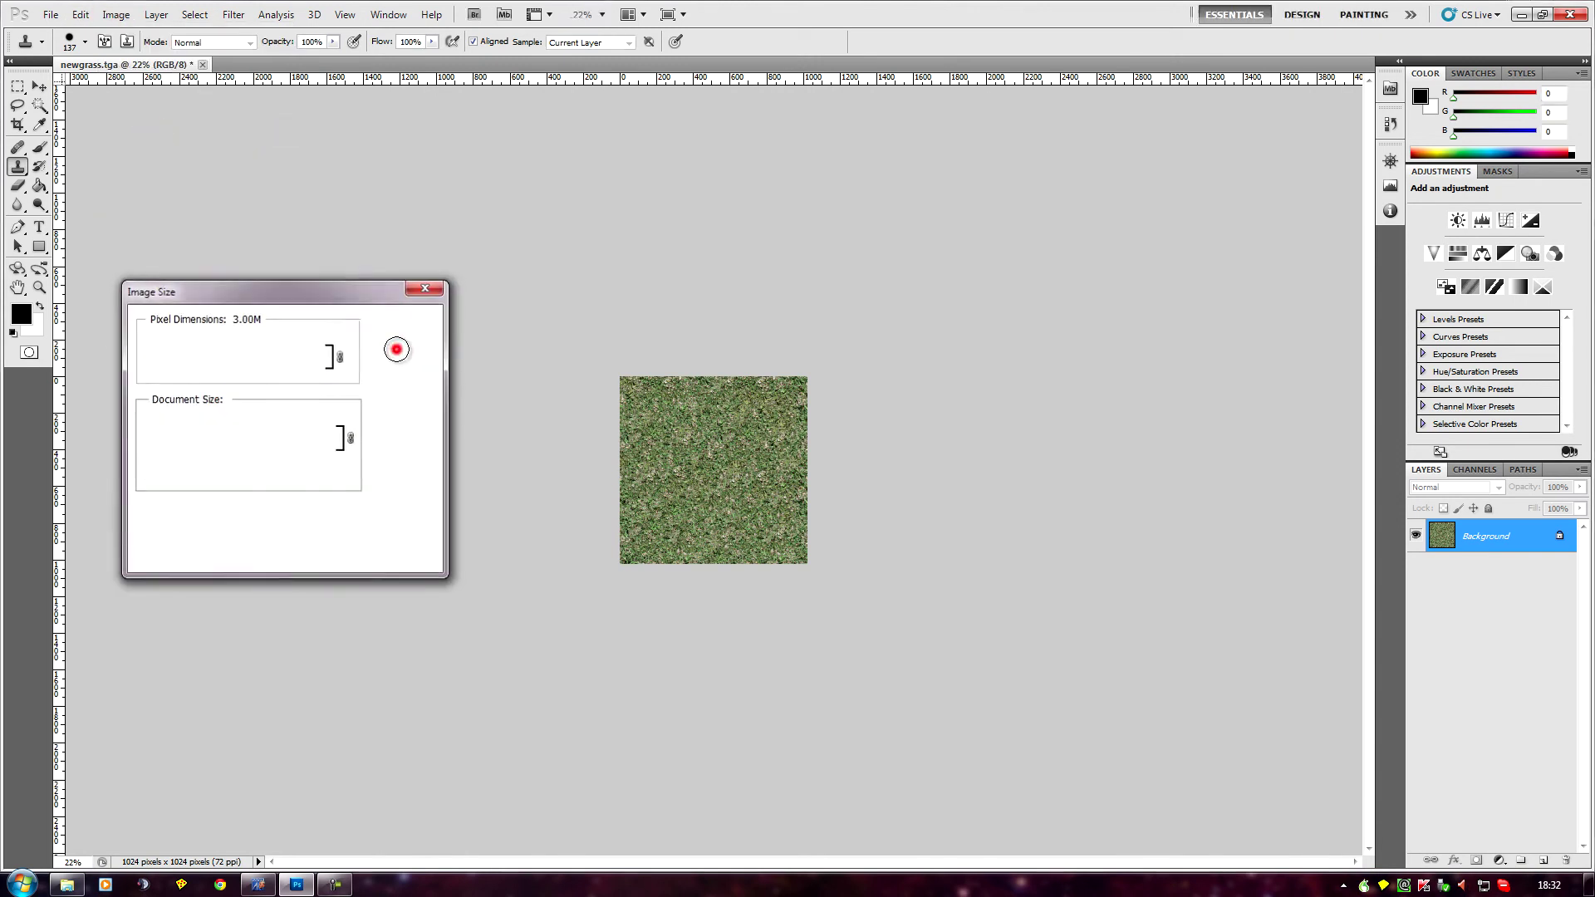
# Step: Offset the texture by 512 pixels horizontally and 512 pixels vertically, with undefined areas set to Wrap Around
pyautogui.click(250, 15)
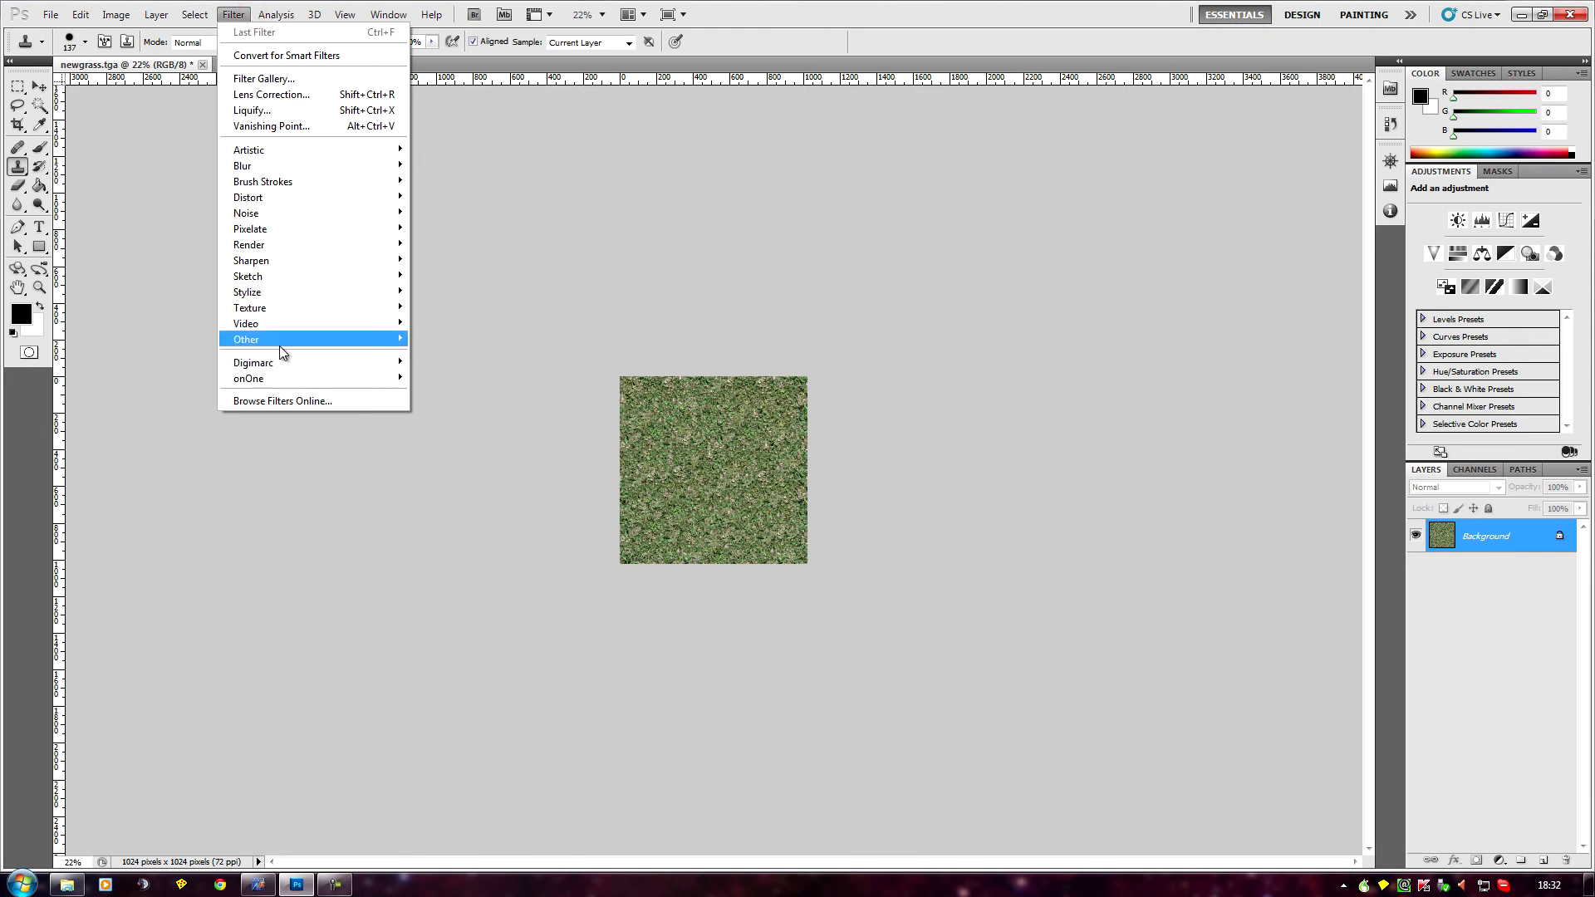
pyautogui.moveTo(295, 349)
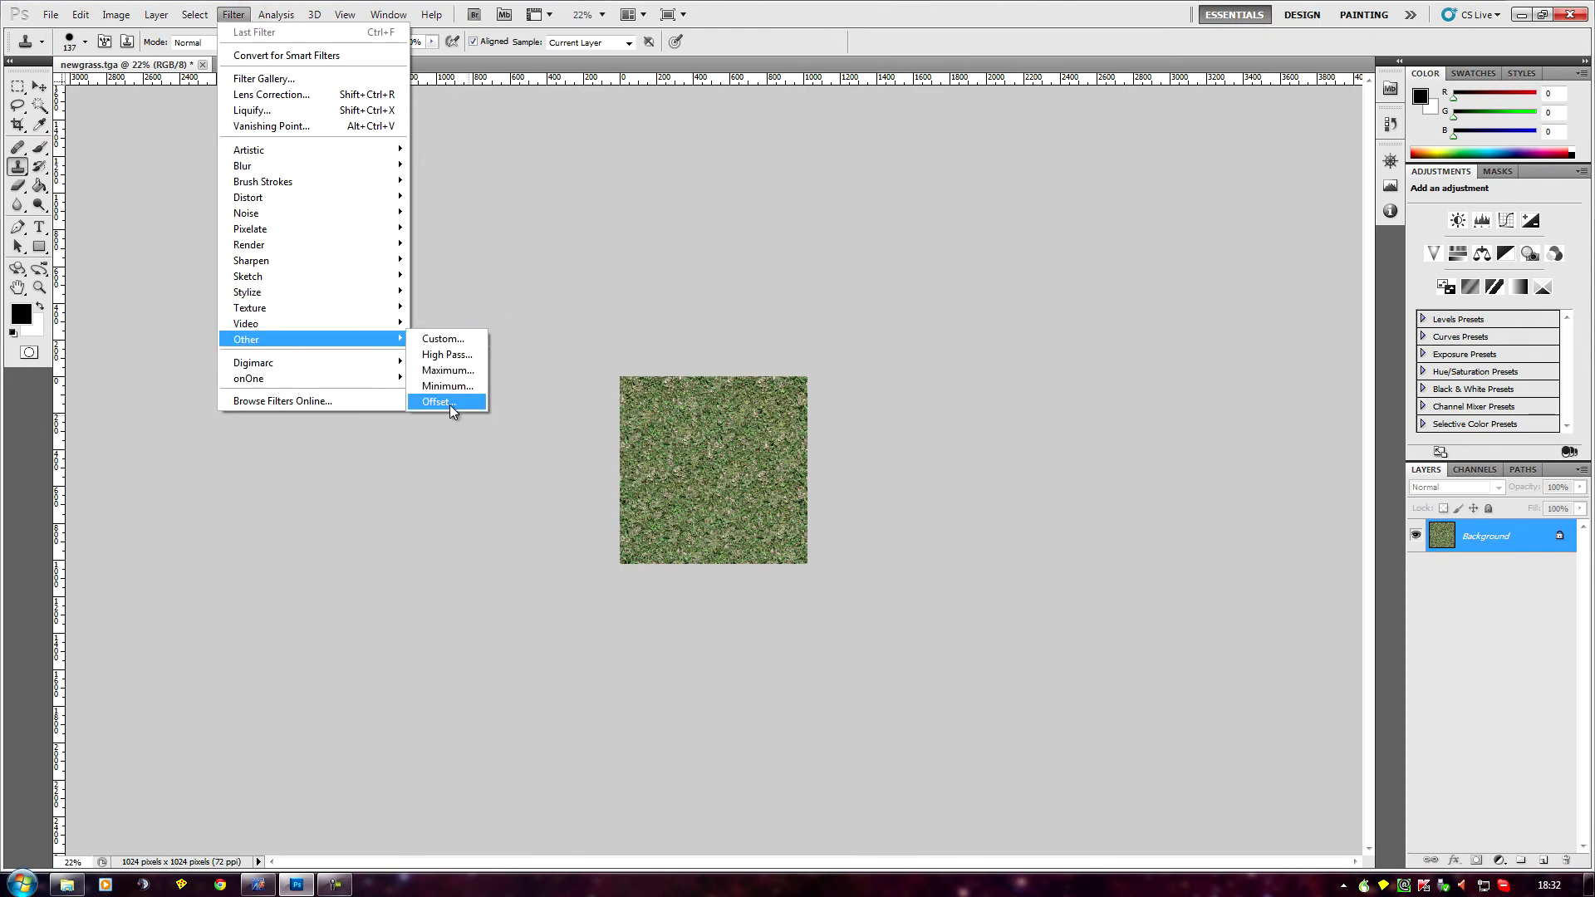
pyautogui.click(445, 402)
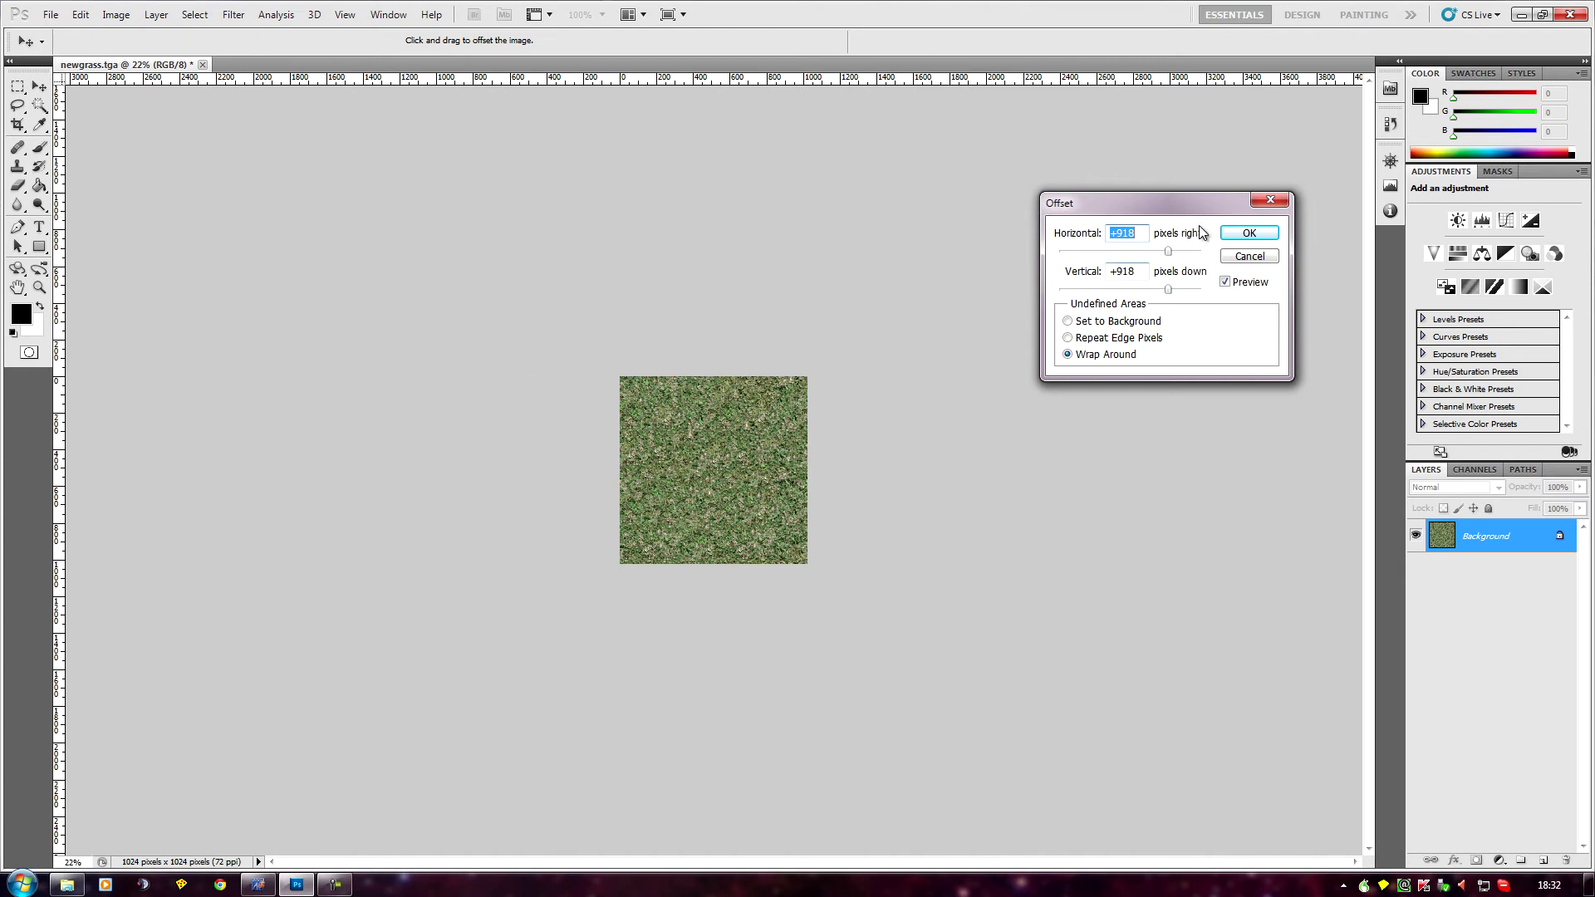
pyautogui.write('512')
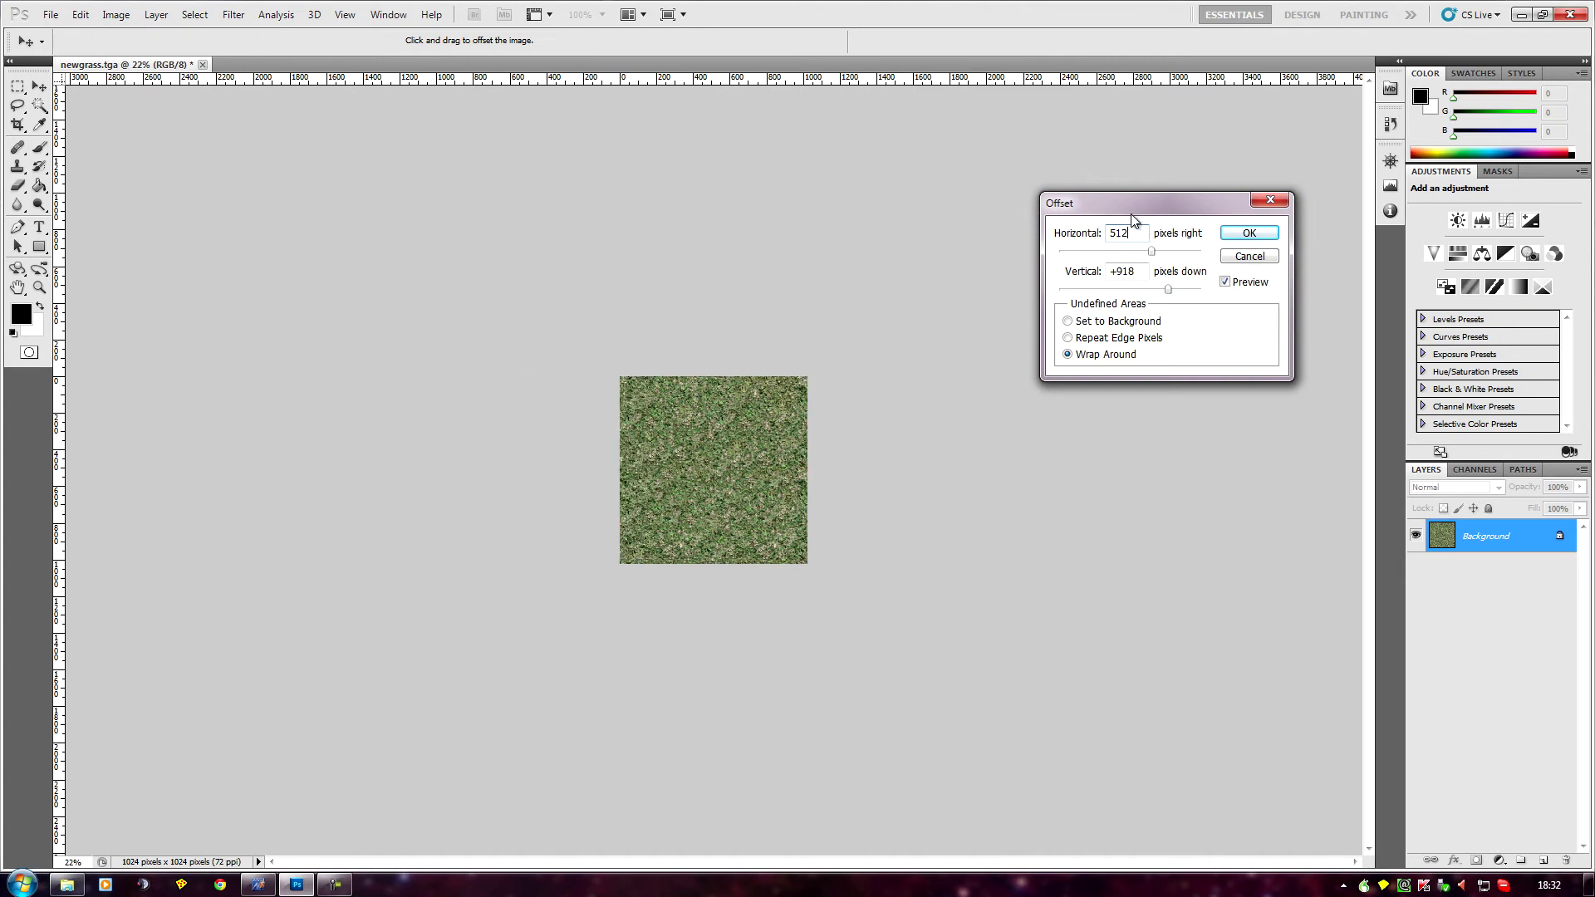
pyautogui.click(1137, 271)
pyautogui.write('512')
pyautogui.press('Return')
# Step: Clone grass from several sampled areas over the seams and noticeable spots near the middle of the texture with the Clone Stamp
pyautogui.press('s')
pyautogui.scroll(5, 1084, 350)
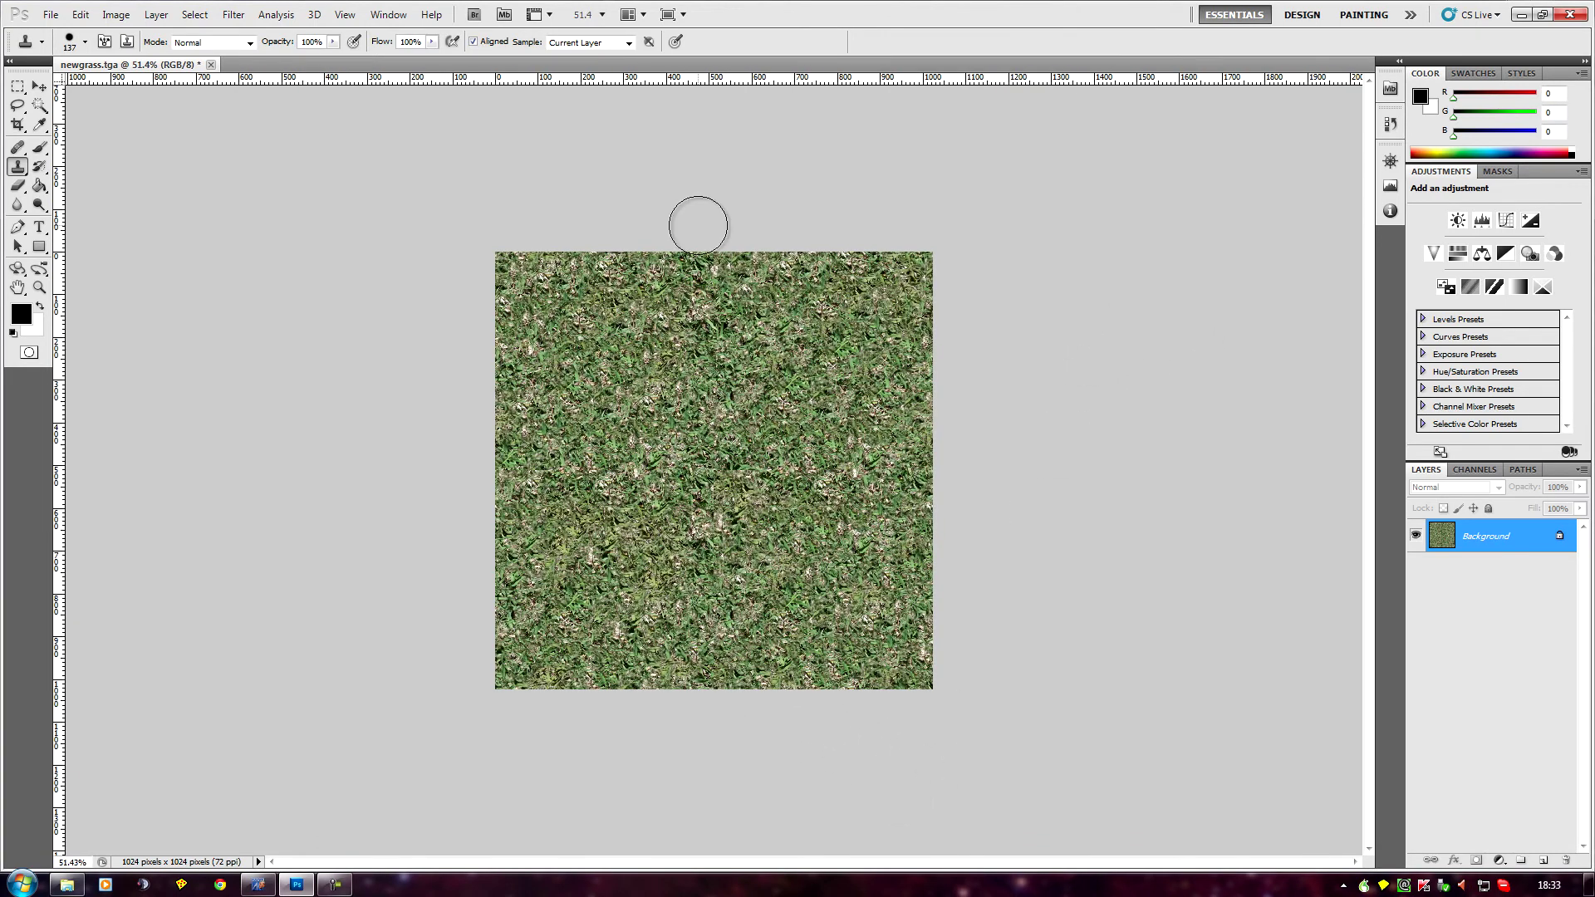
pyautogui.keyDown('alt'); pyautogui.click(853, 612); pyautogui.keyUp('alt')
pyautogui.click(765, 484)
pyautogui.keyDown('alt'); pyautogui.click(819, 591); pyautogui.keyUp('alt')
pyautogui.click(698, 577)
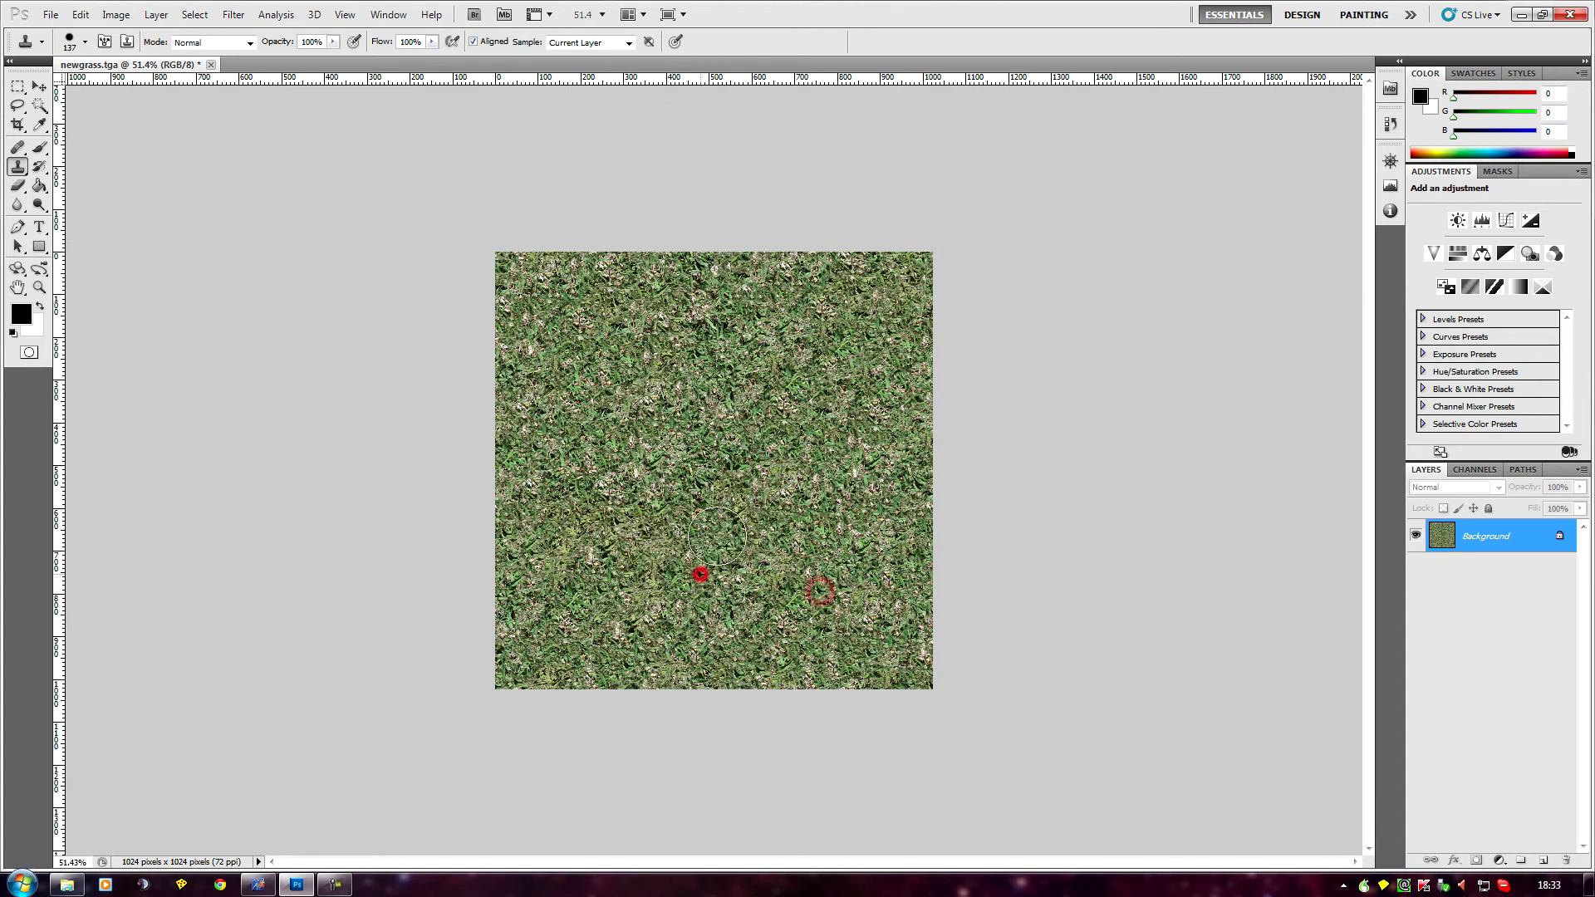
pyautogui.keyDown('alt'); pyautogui.click(619, 565); pyautogui.keyUp('alt')
pyautogui.click(719, 327)
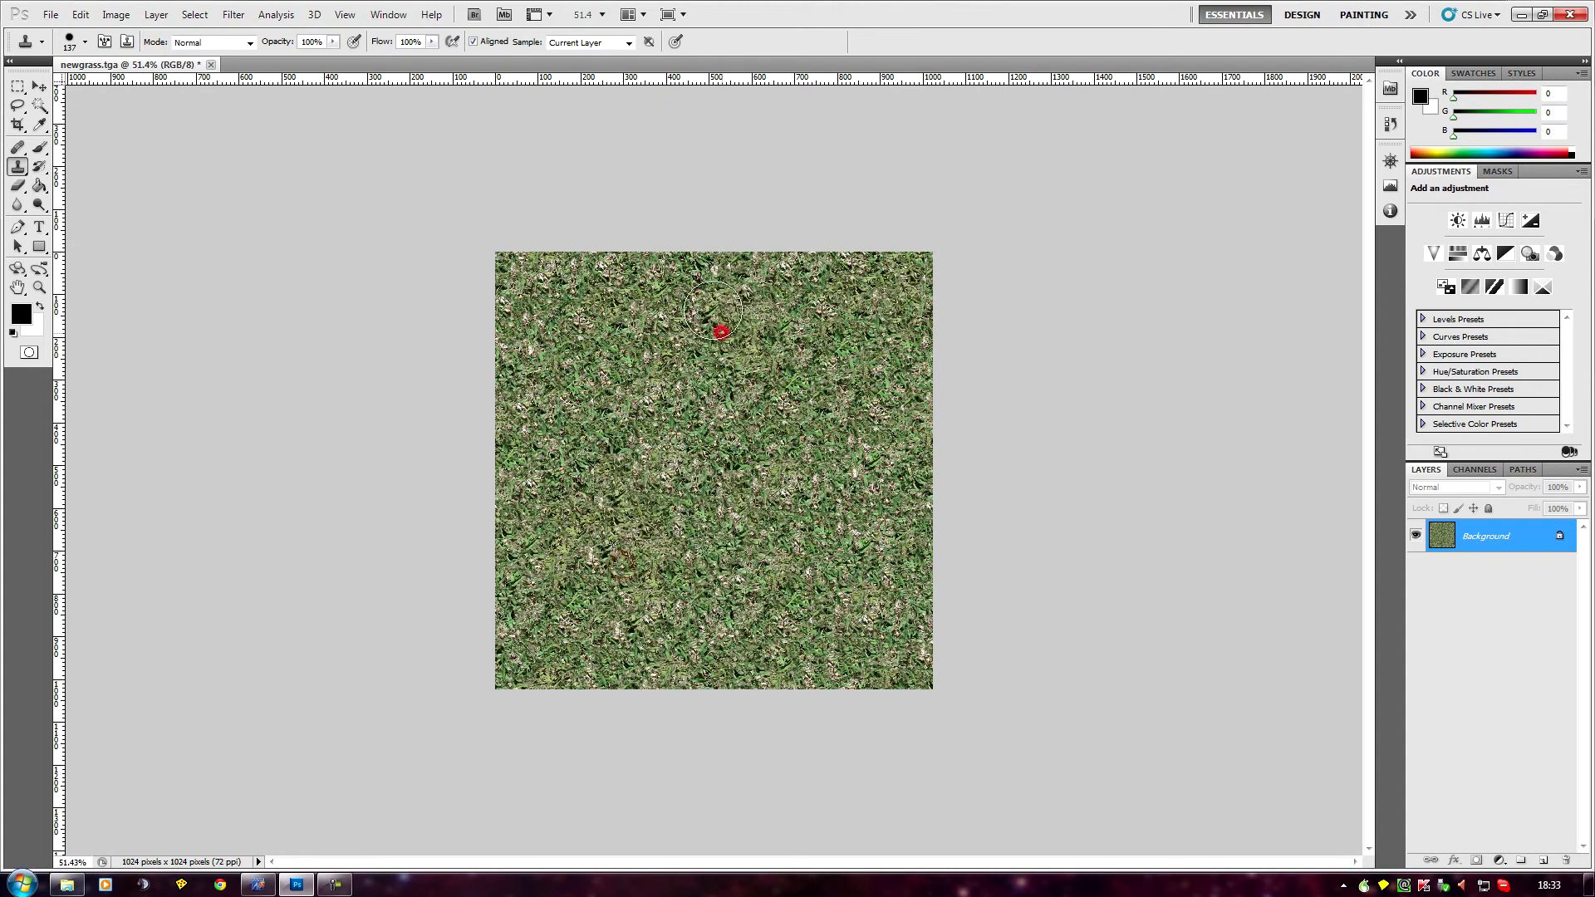
pyautogui.keyDown('alt'); pyautogui.click(846, 384); pyautogui.keyUp('alt')
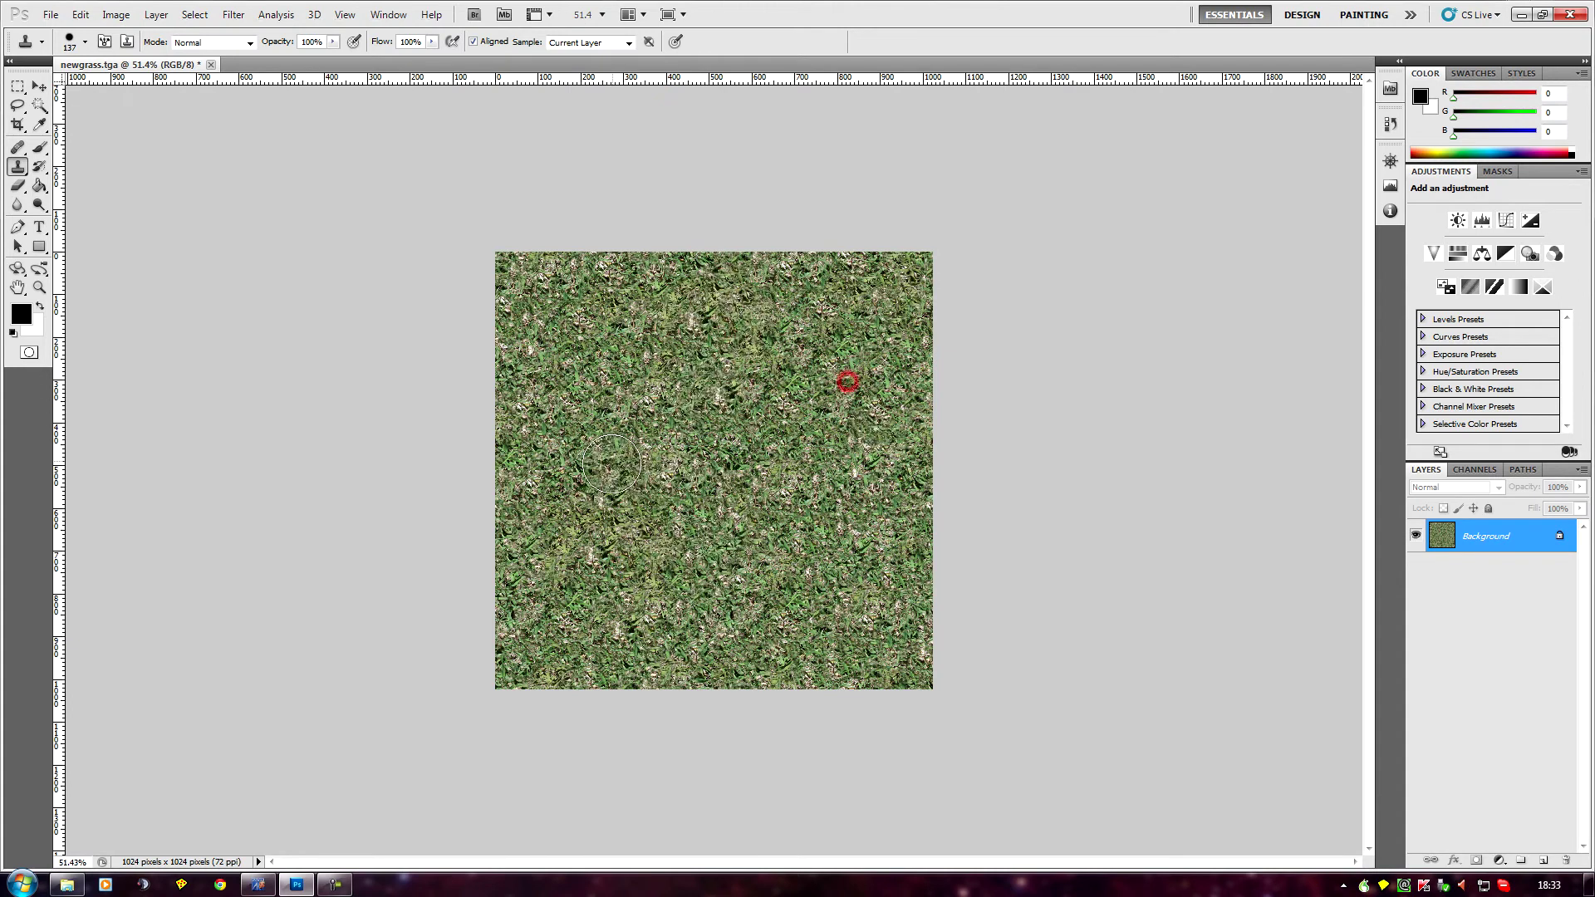
pyautogui.click(610, 467)
# Step: Clone over the remaining seam marks along the texture's horizontal midline, and review the result zoomed out
pyautogui.scroll(-3, 665, 644)
pyautogui.scroll(6, 719, 687)
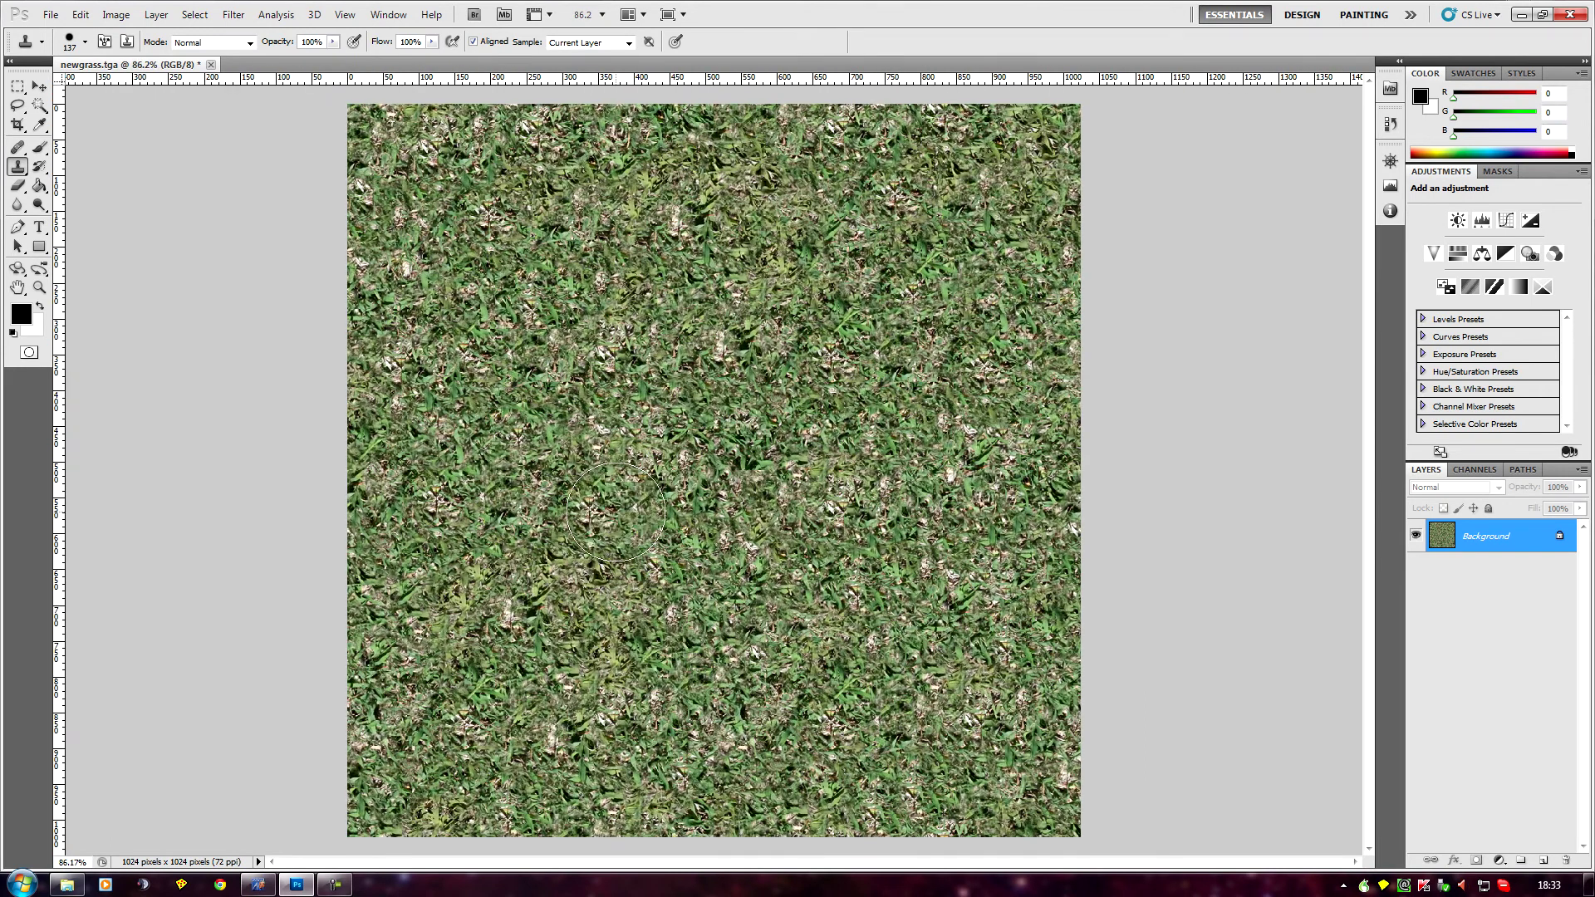
pyautogui.click(533, 654)
pyautogui.click(651, 527)
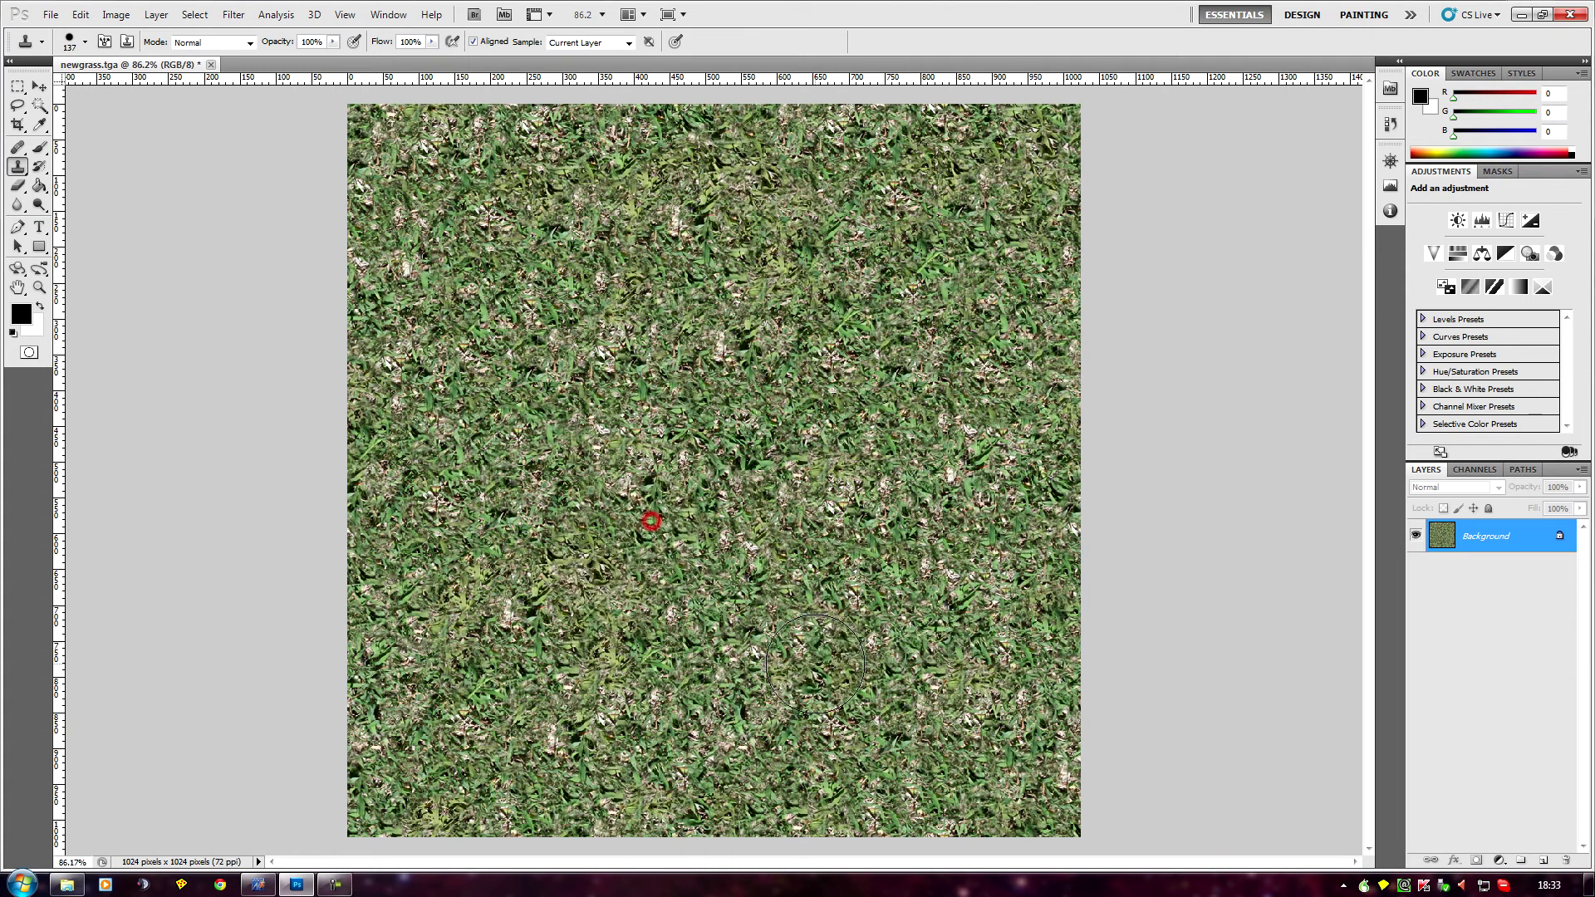
pyautogui.keyDown('alt'); pyautogui.click(679, 683); pyautogui.keyUp('alt')
pyautogui.click(838, 542)
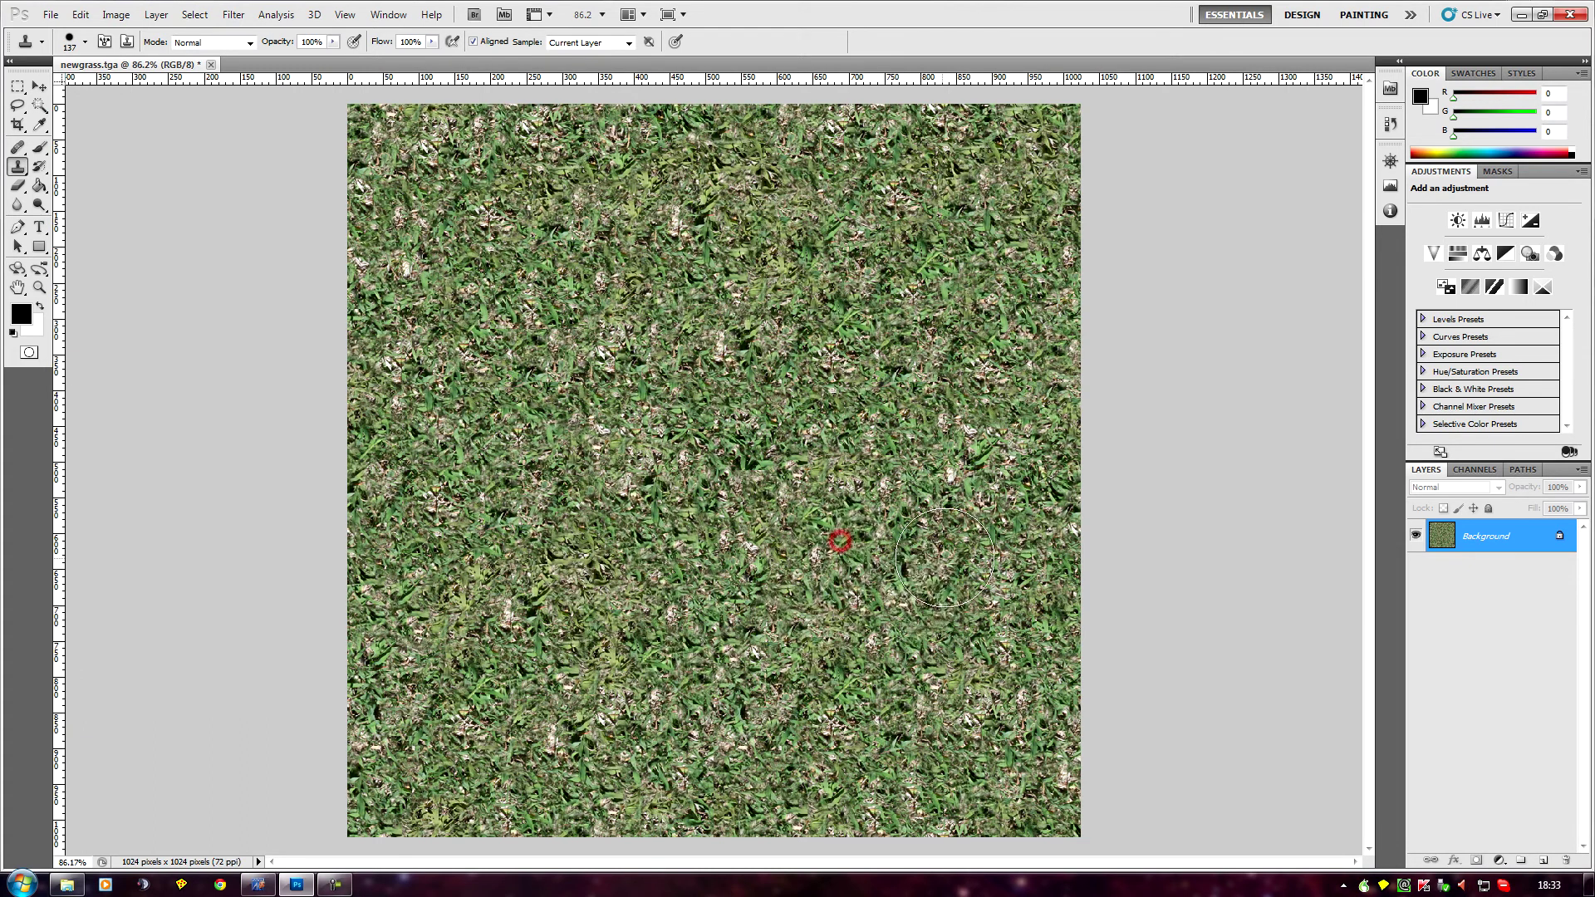
pyautogui.click(1039, 529)
pyautogui.scroll(-5, 1004, 563)
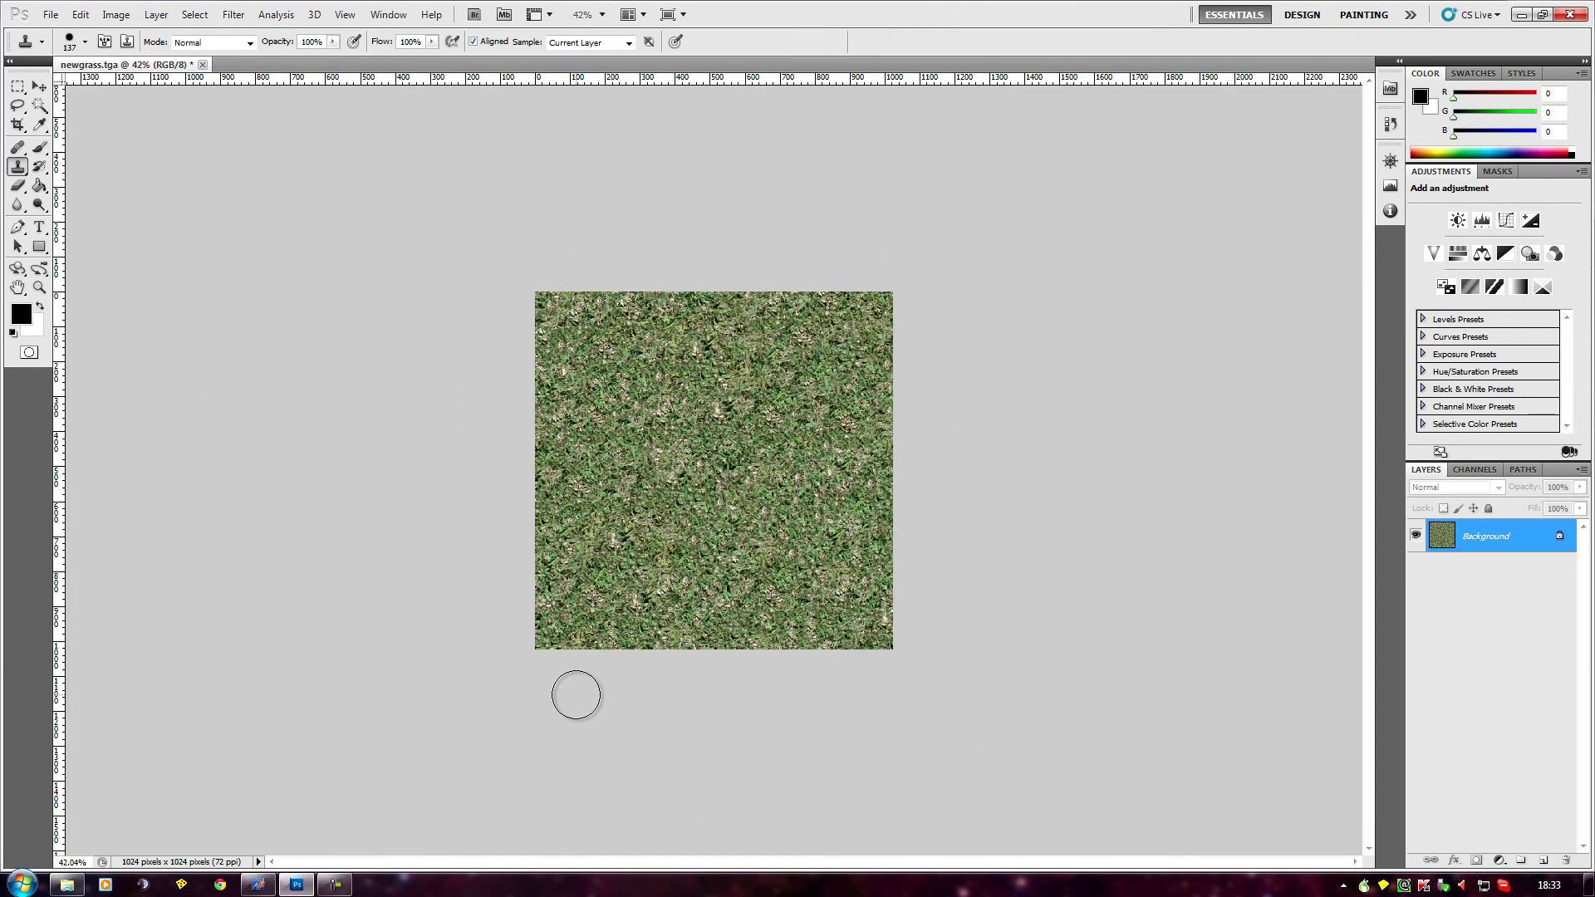
pyautogui.scroll(-4, 576, 695)
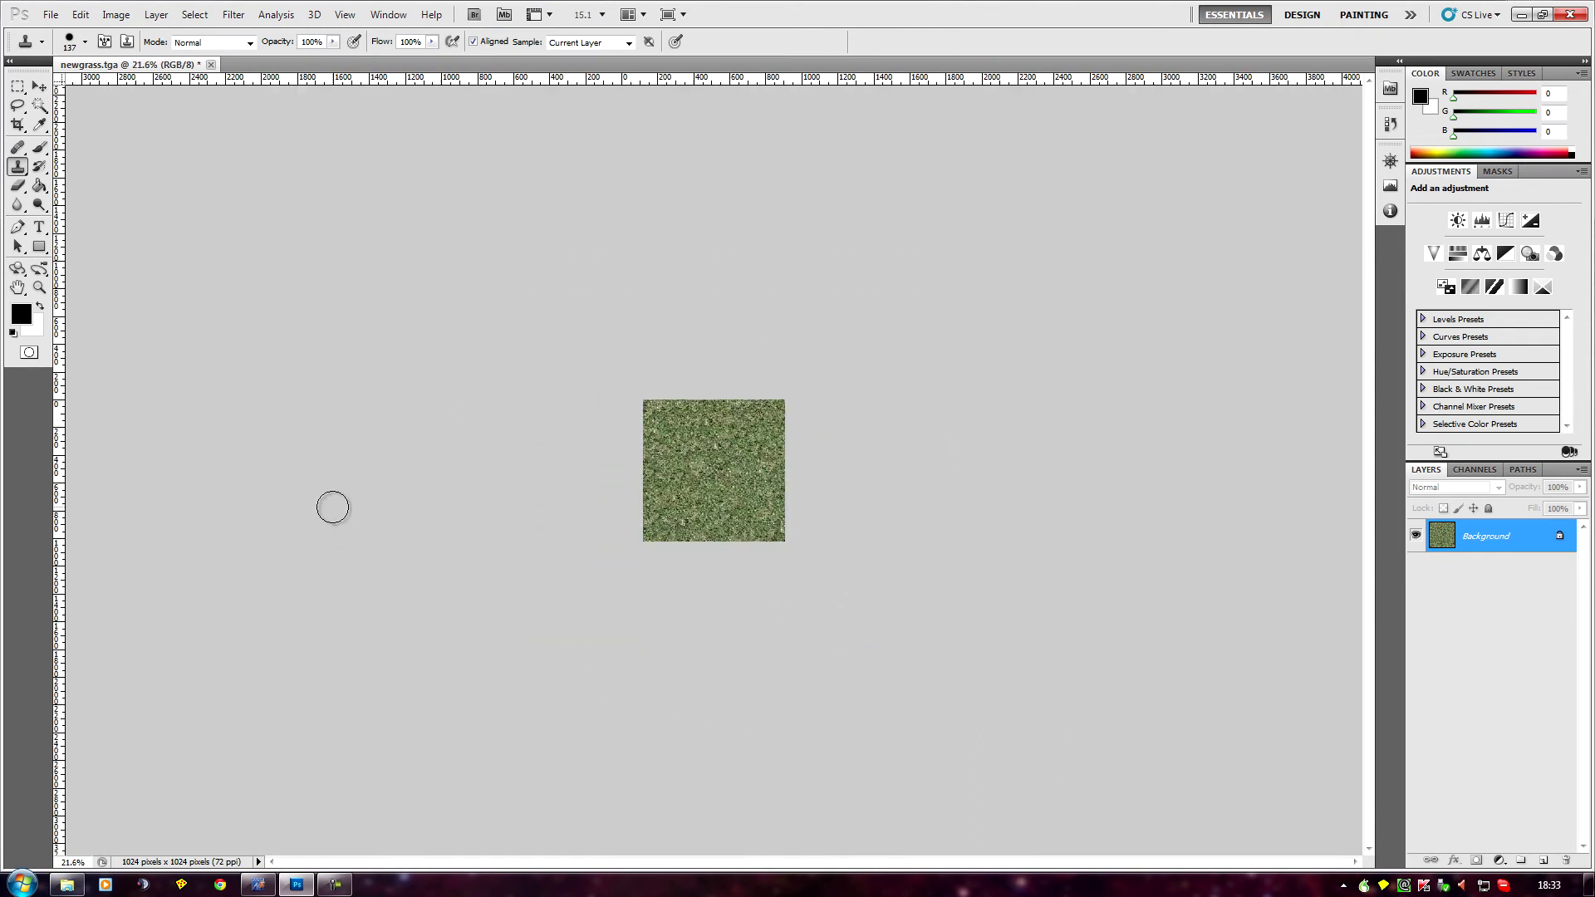
pyautogui.scroll(3, 332, 507)
pyautogui.scroll(-1, 332, 507)
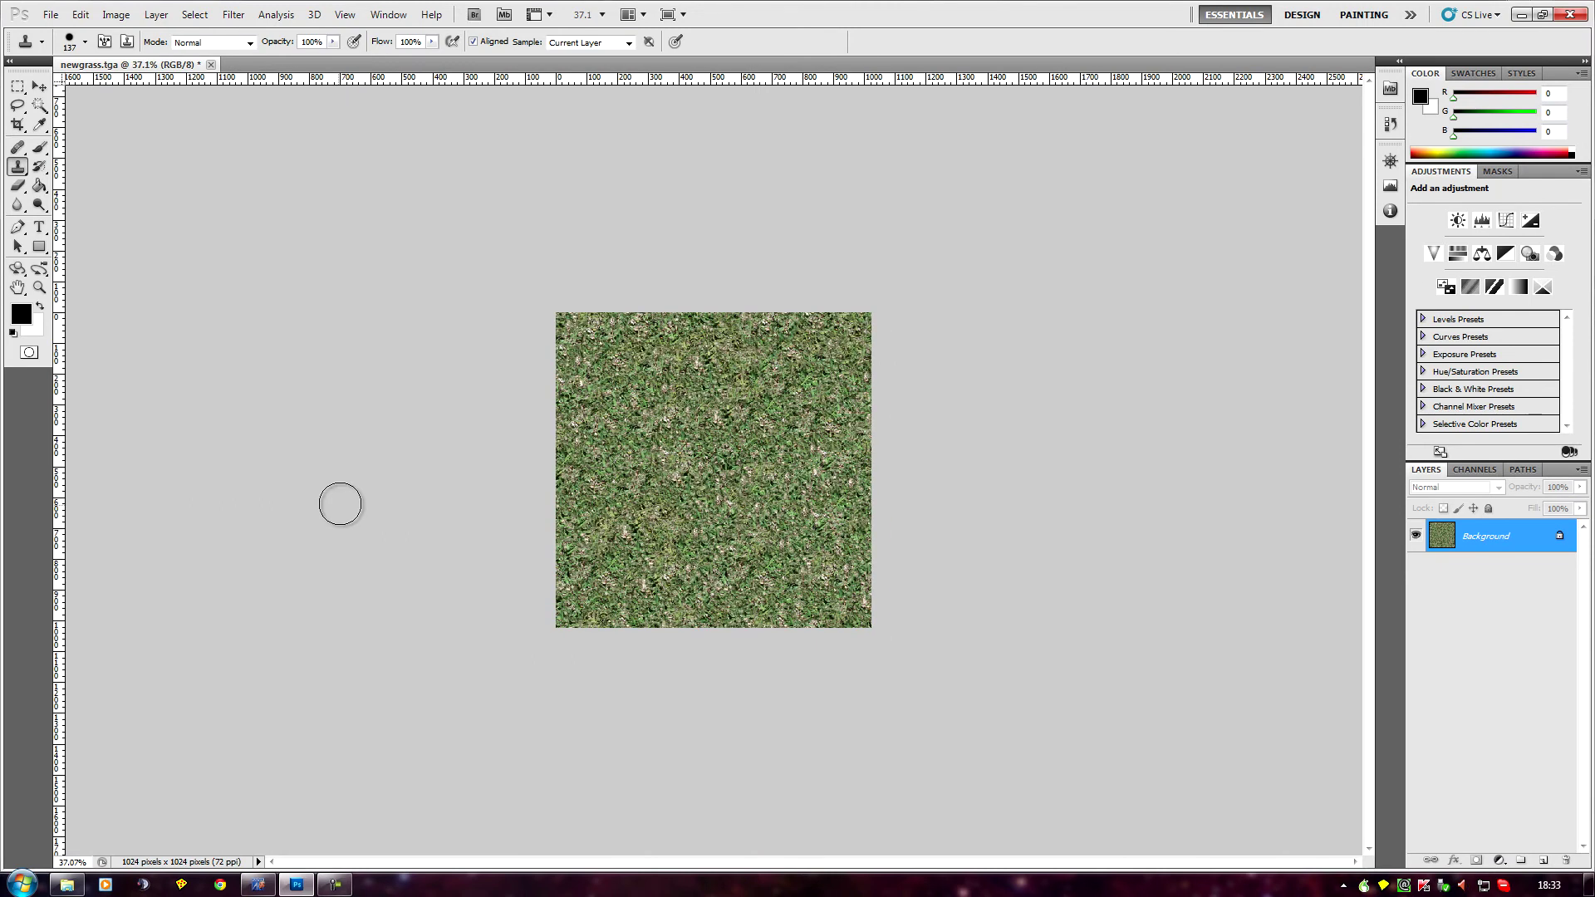
# Step: Switch to Arnold Palmer Course Designer and examine how the rough texture repeats across the terrain at several zoom levels
pyautogui.moveTo(287, 890)
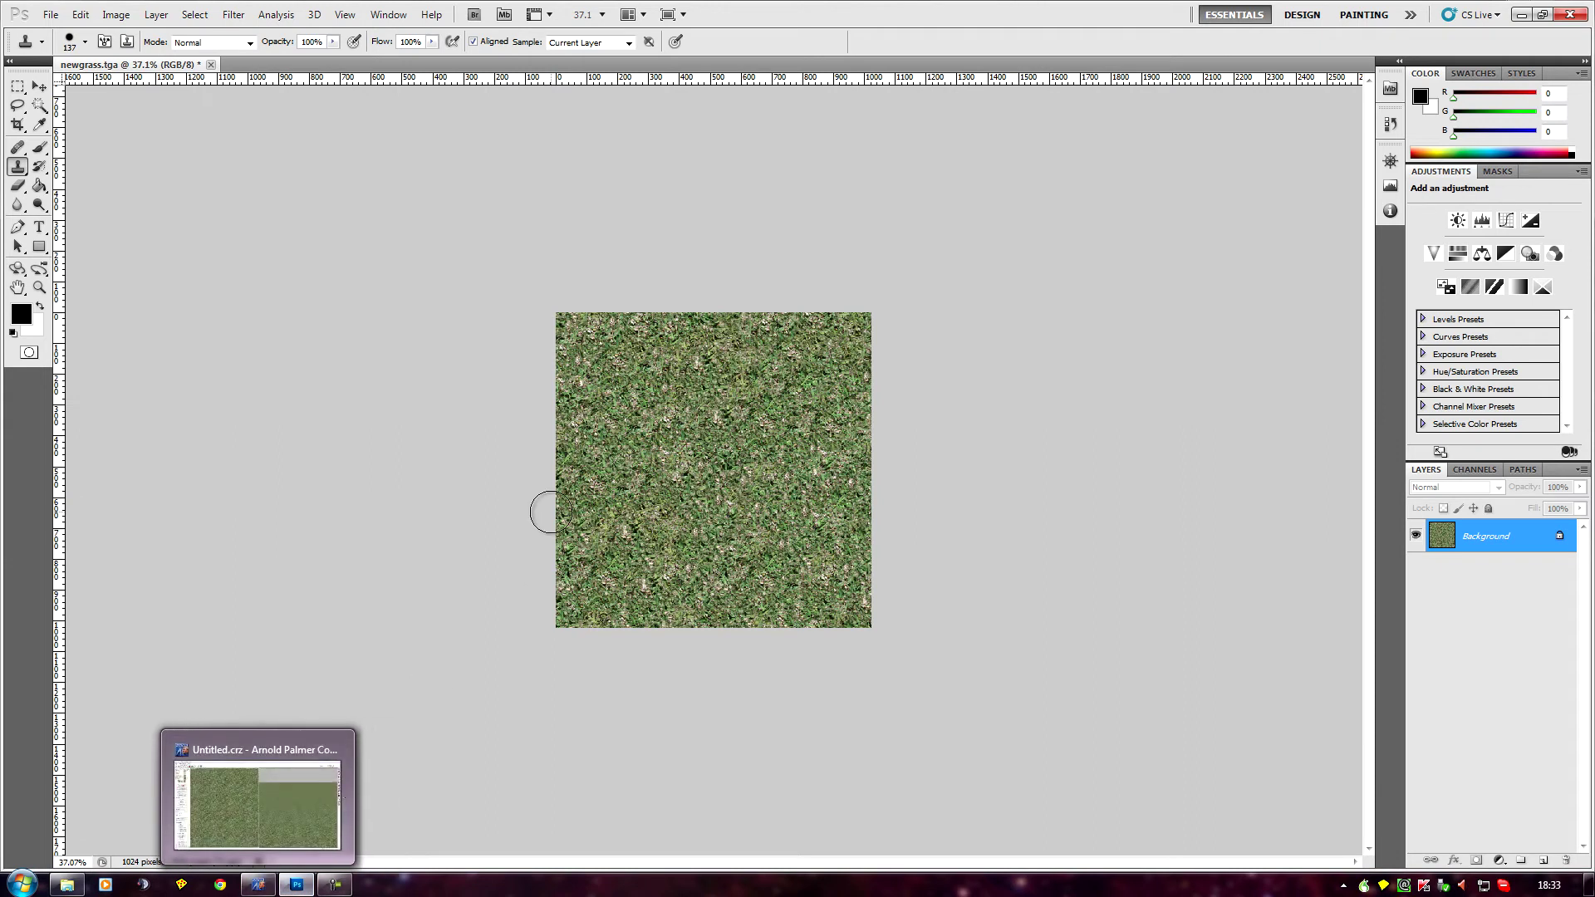
pyautogui.click(262, 886)
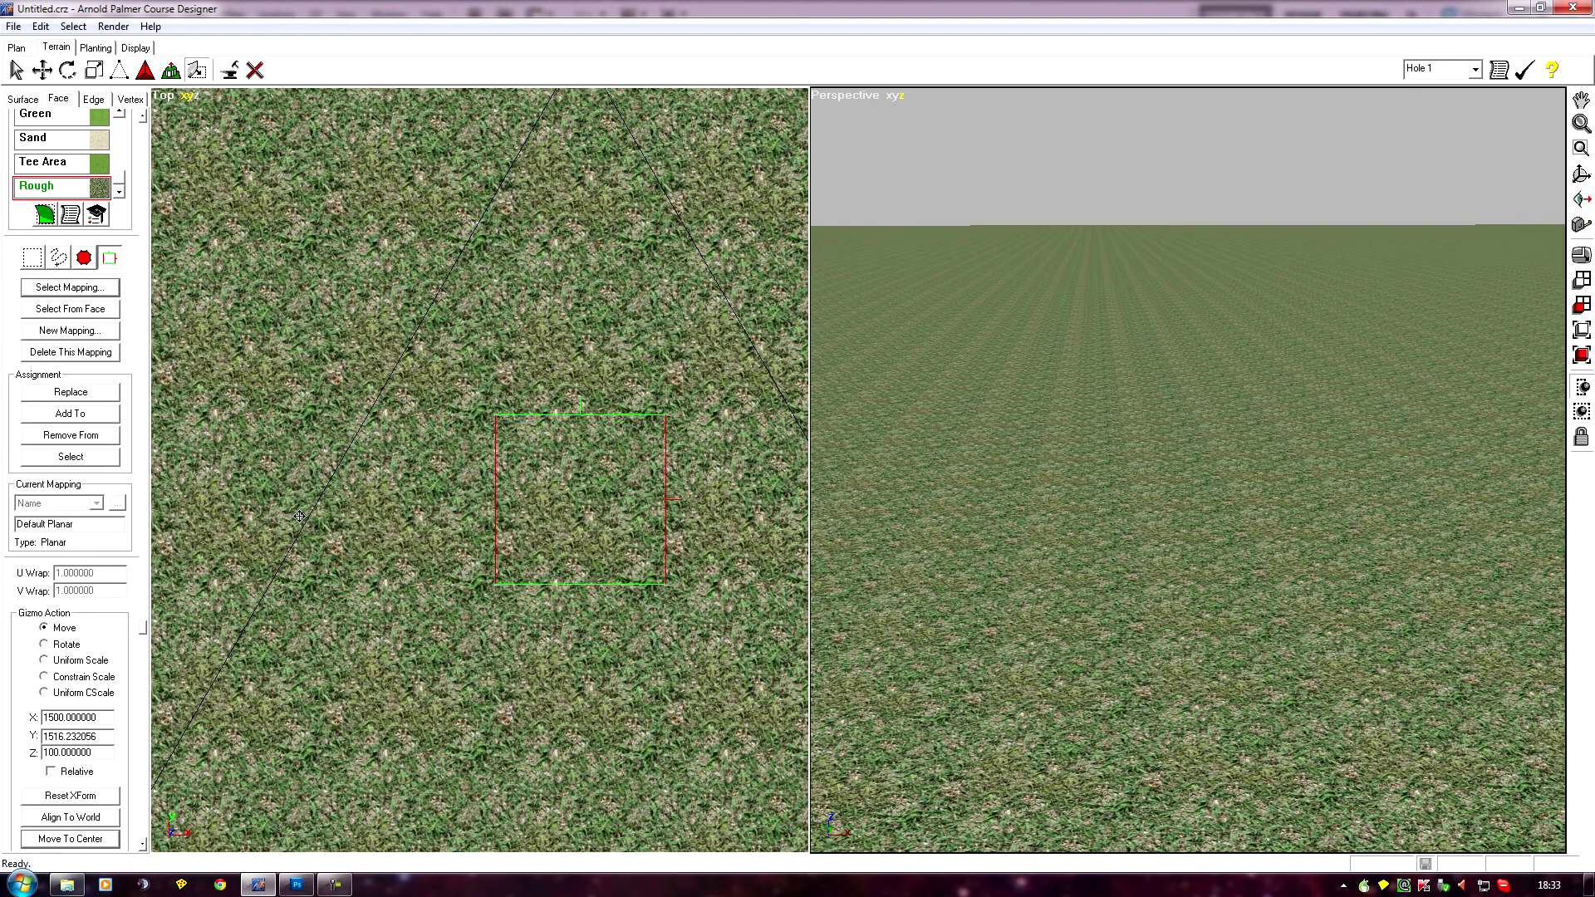
pyautogui.scroll(-2, 319, 457)
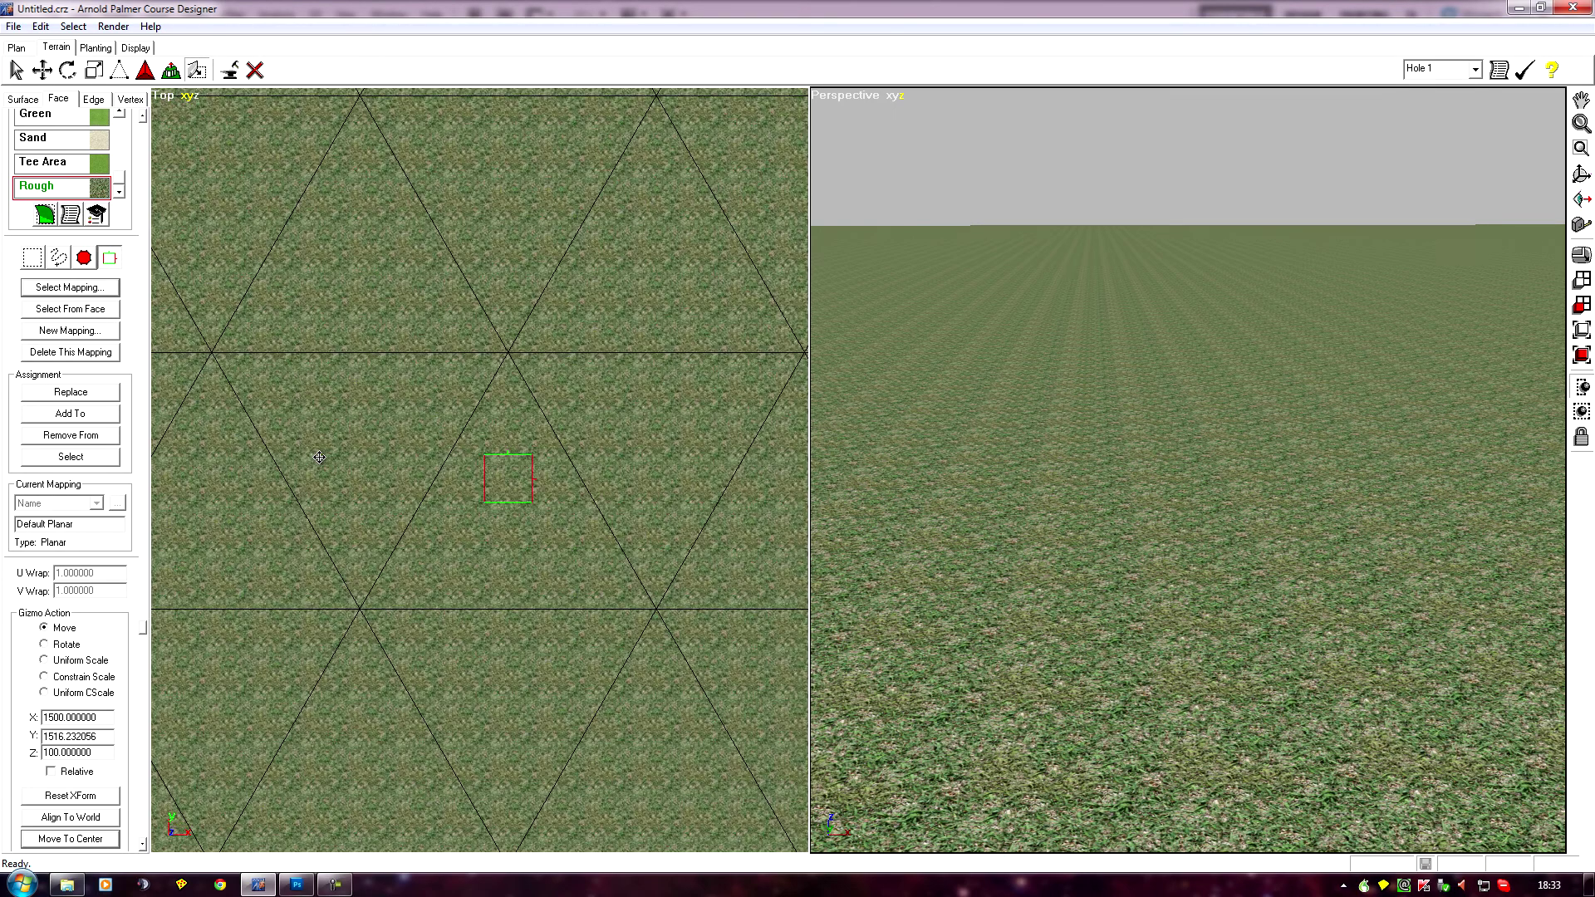
pyautogui.scroll(2, 327, 470)
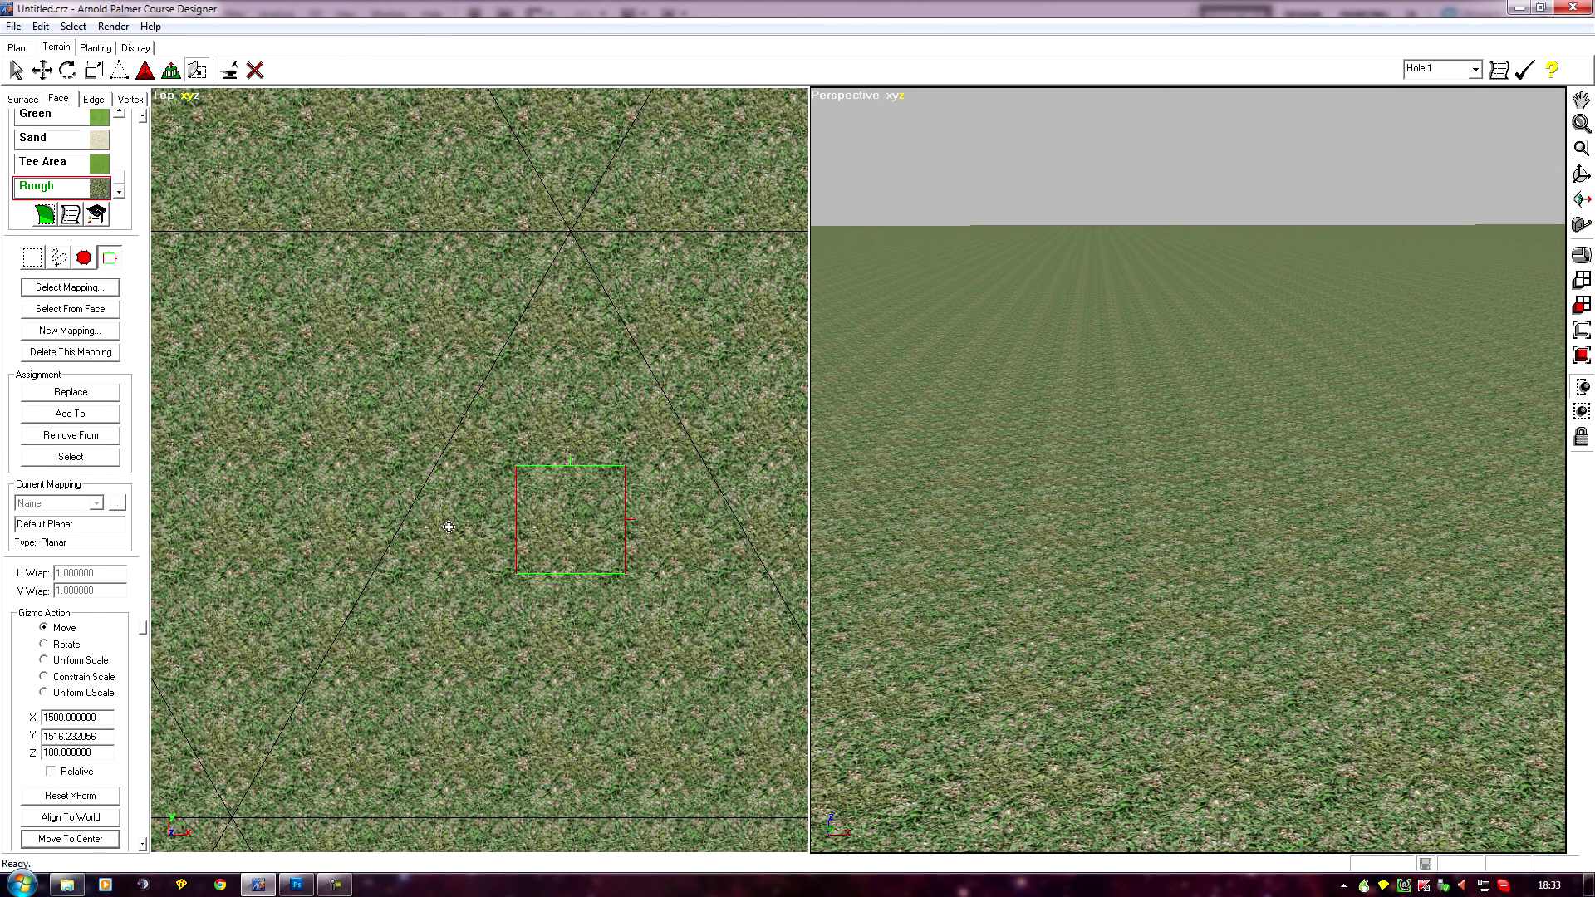
pyautogui.scroll(-5, 544, 527)
pyautogui.scroll(3, 522, 564)
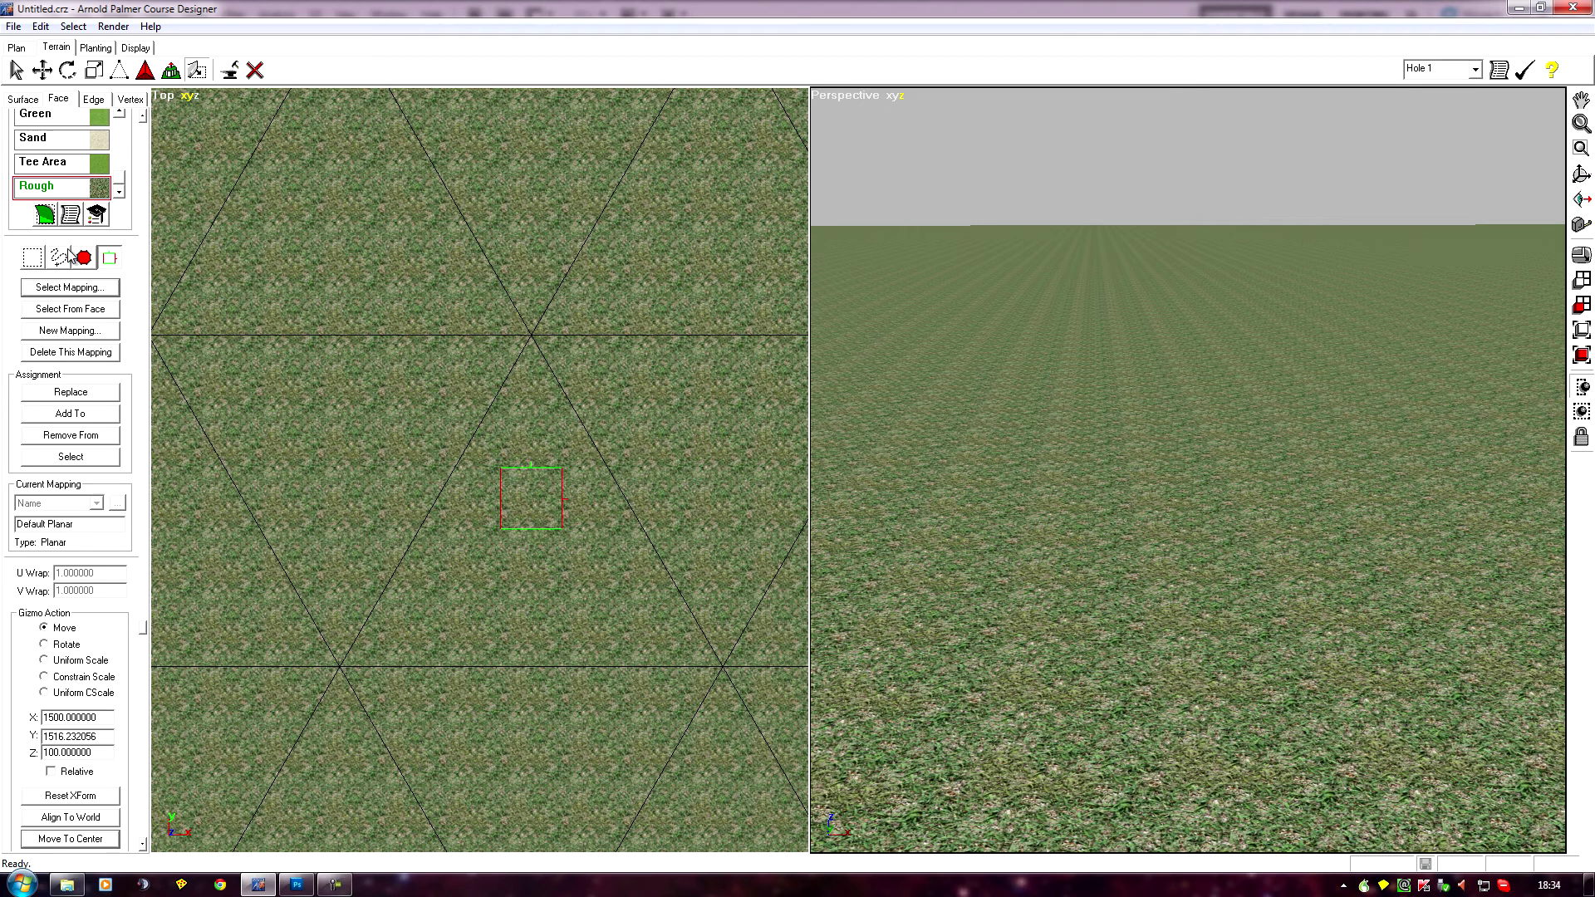
# Step: Open the Rough terrain's material, keep newgrass as its single texture, and save the terrain properties
pyautogui.click(70, 217)
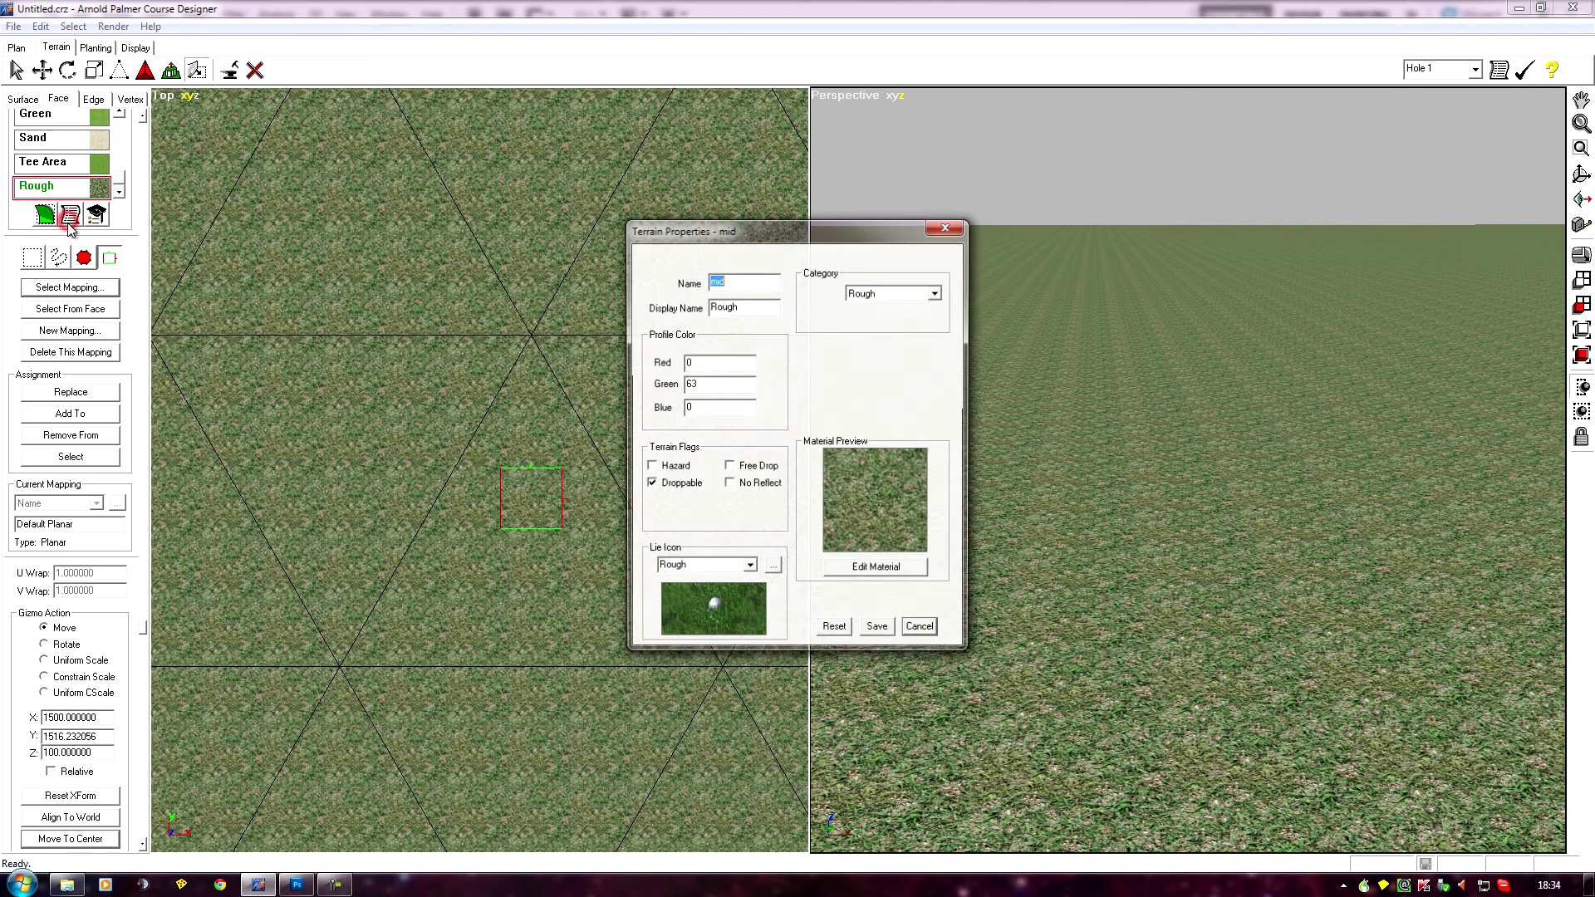
pyautogui.click(854, 572)
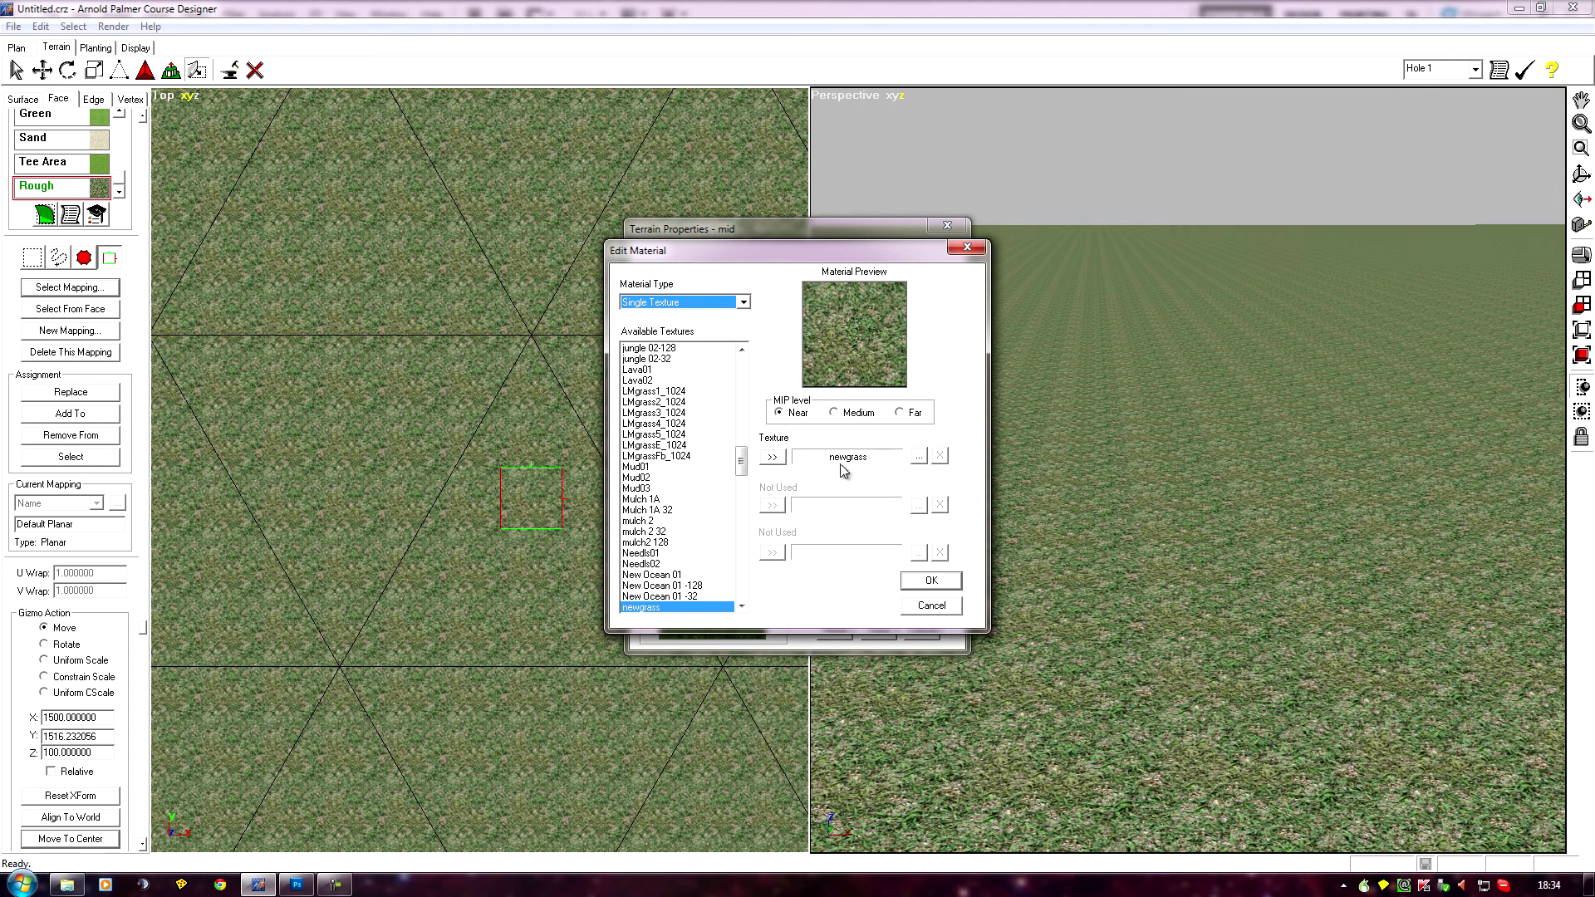
pyautogui.click(929, 581)
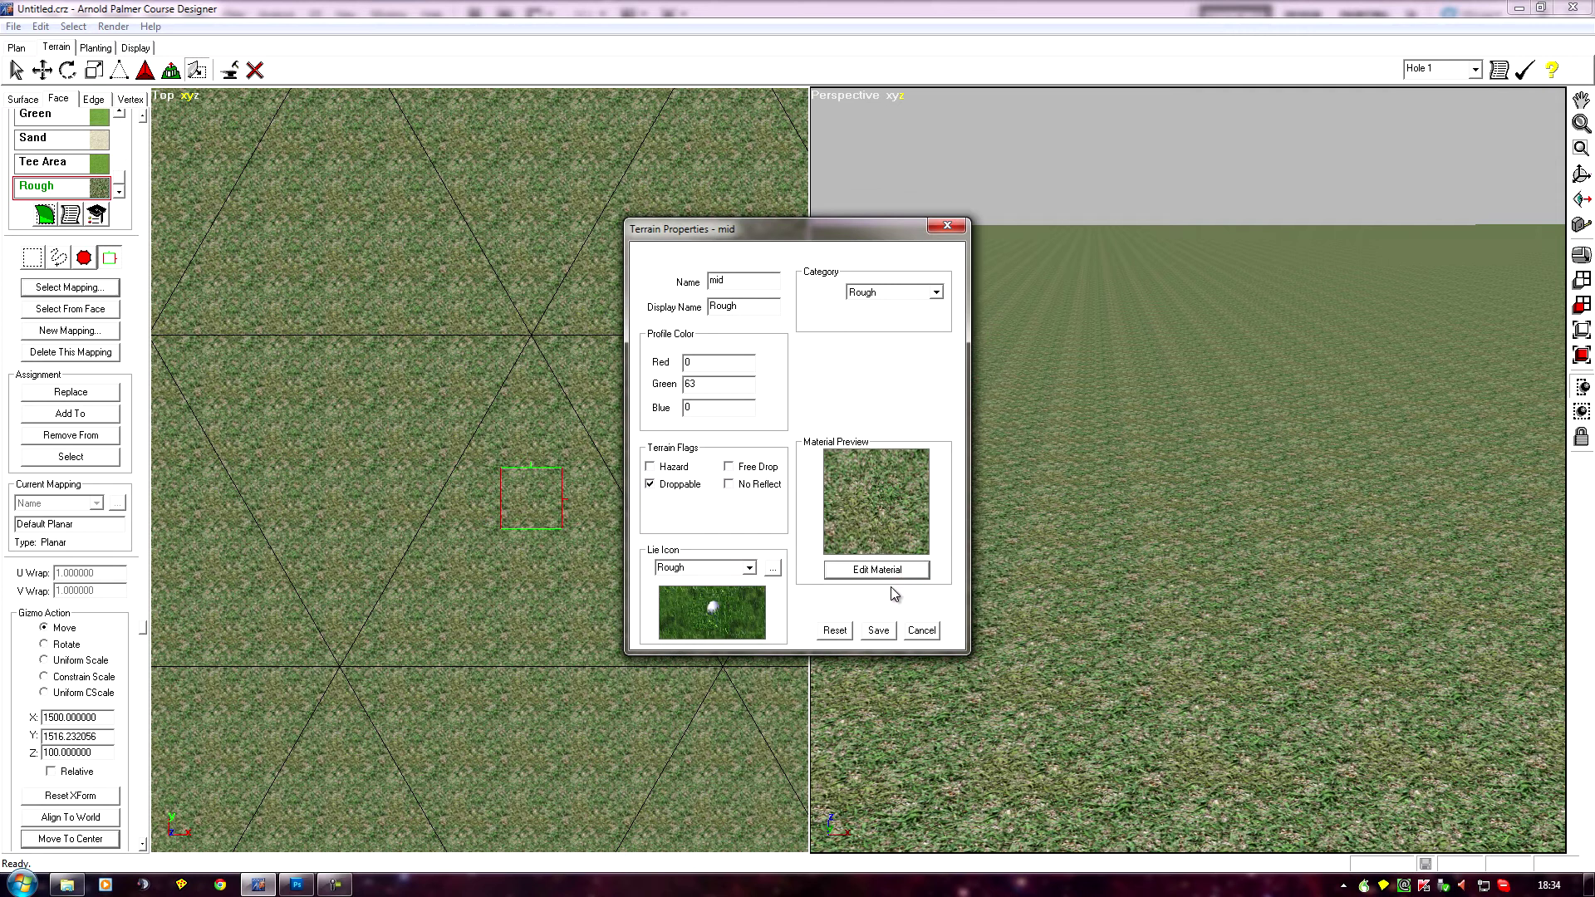
pyautogui.click(879, 633)
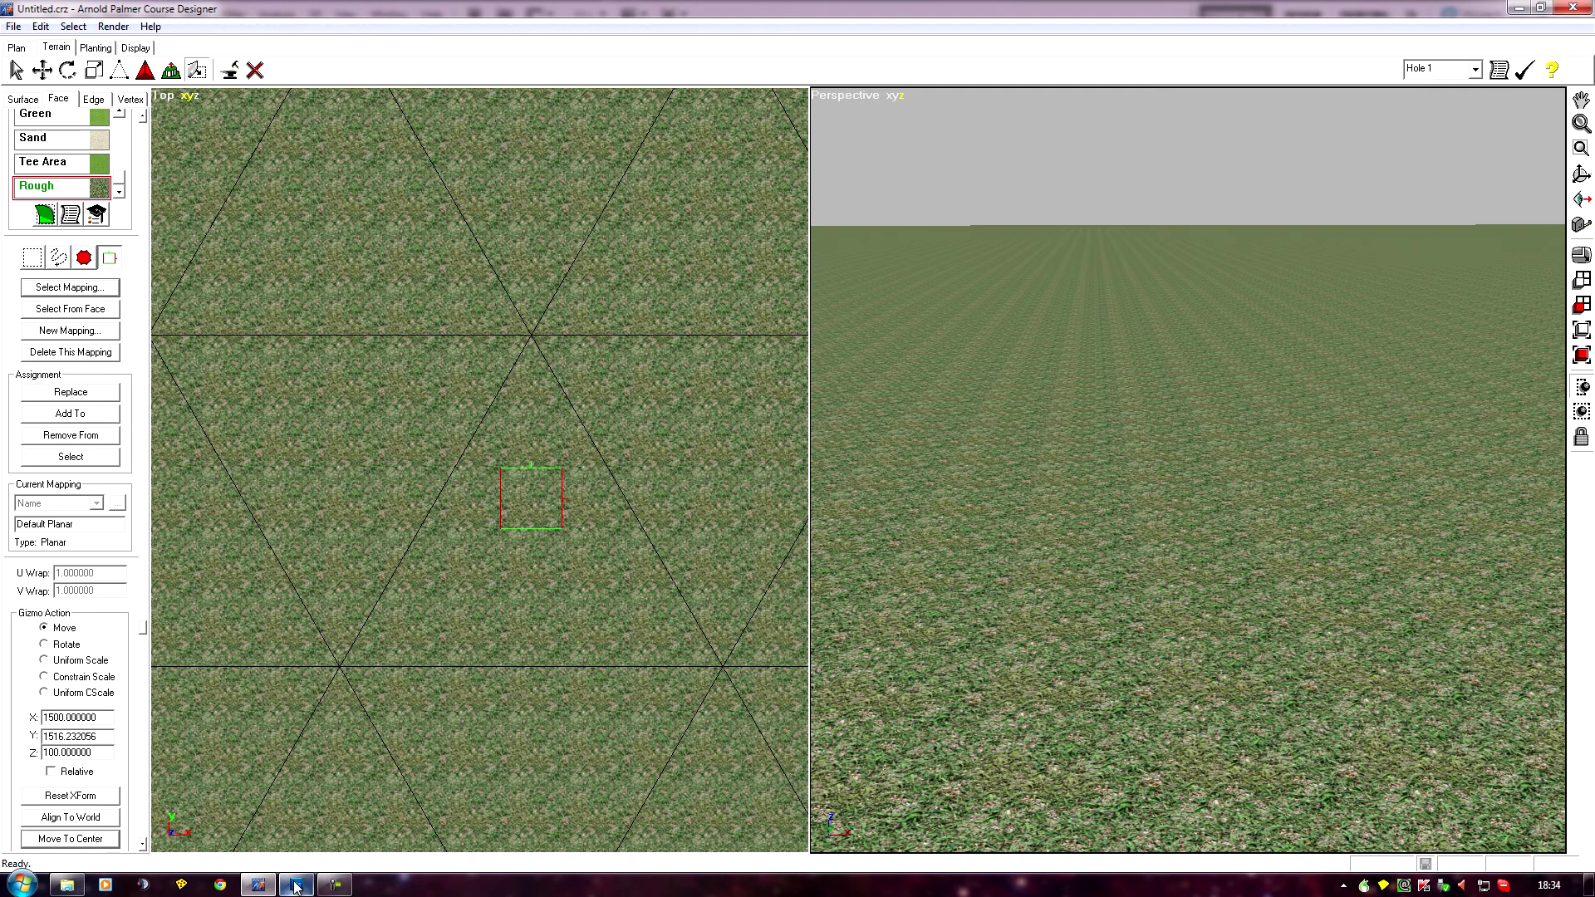
# Step: Switch back to Photoshop and duplicate the Background layer of newgrass.tga as Background copy
pyautogui.moveTo(297, 889)
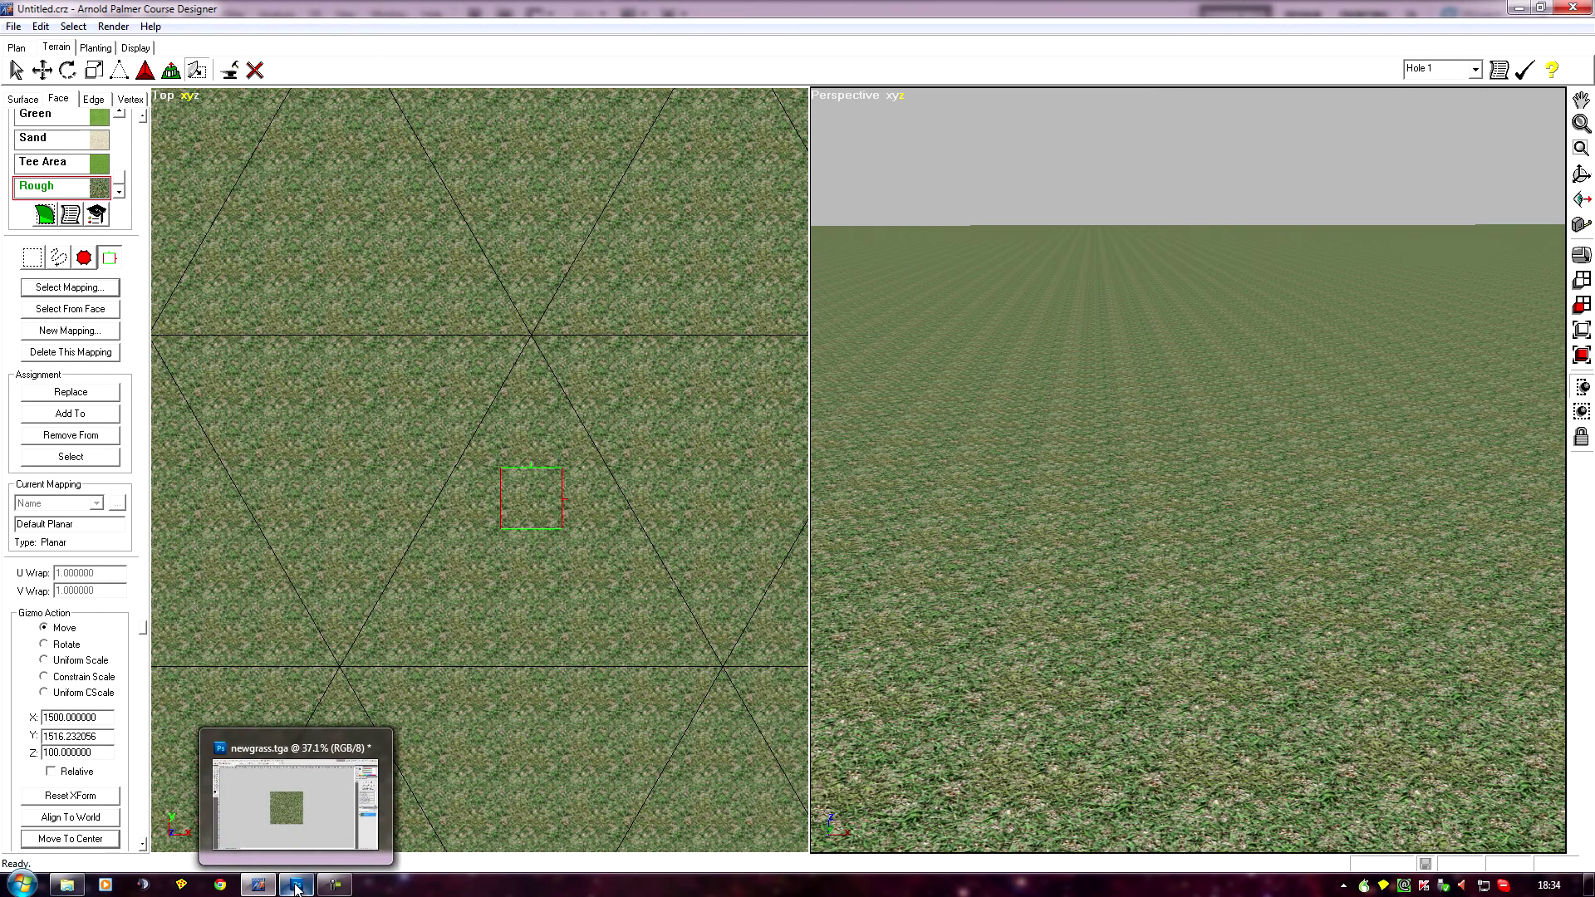
pyautogui.click(296, 888)
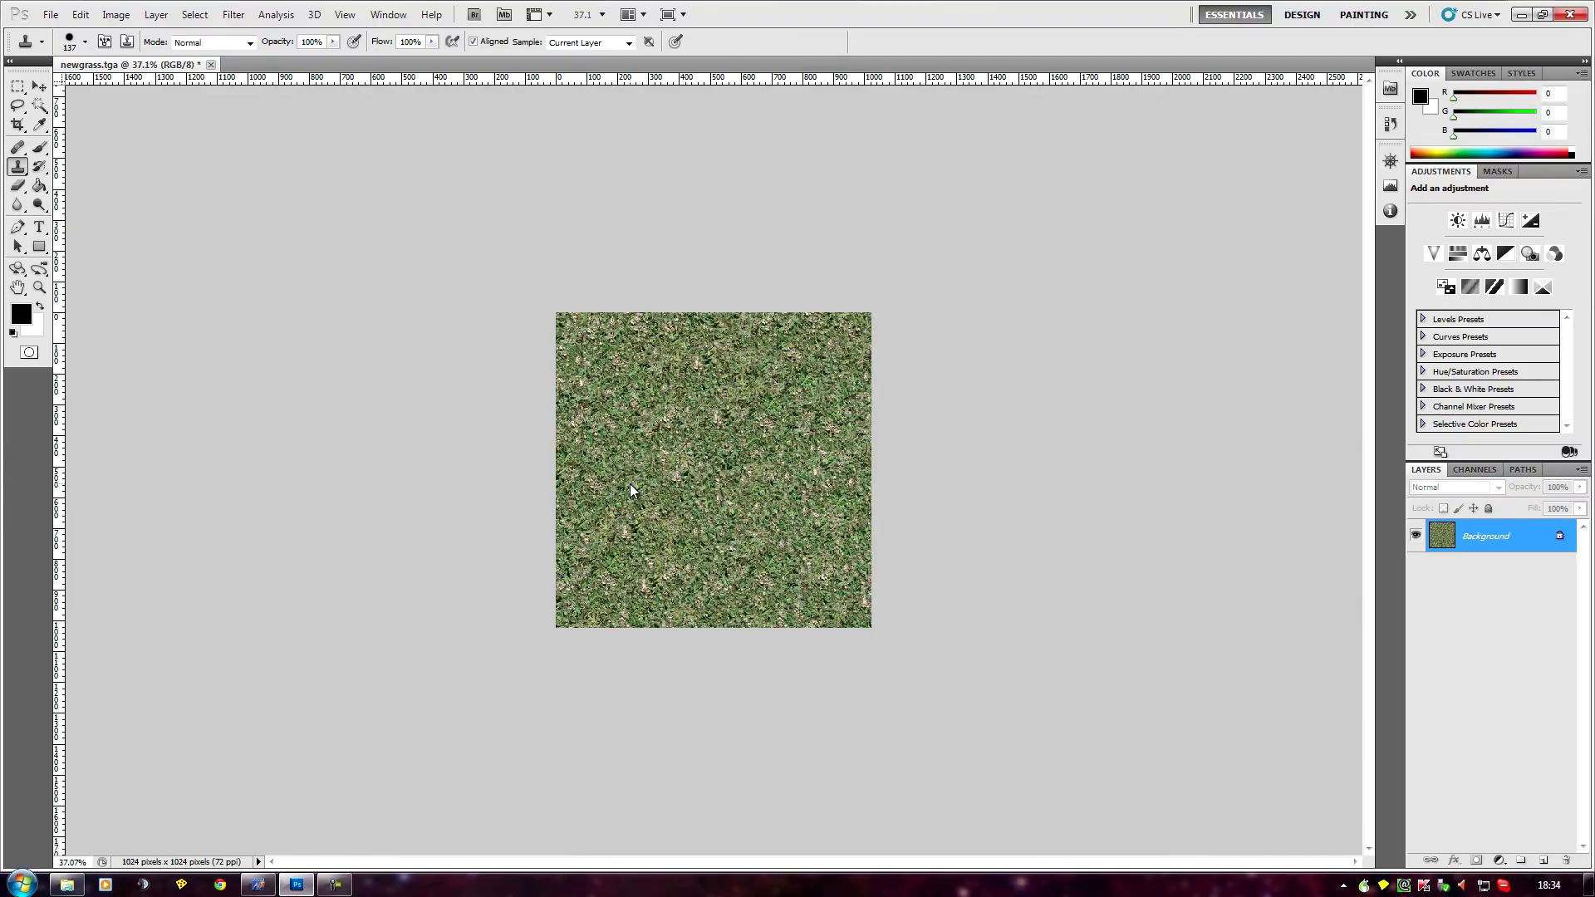
pyautogui.scroll(-1, 501, 497)
pyautogui.scroll(4, 349, 515)
pyautogui.scroll(-1, 299, 513)
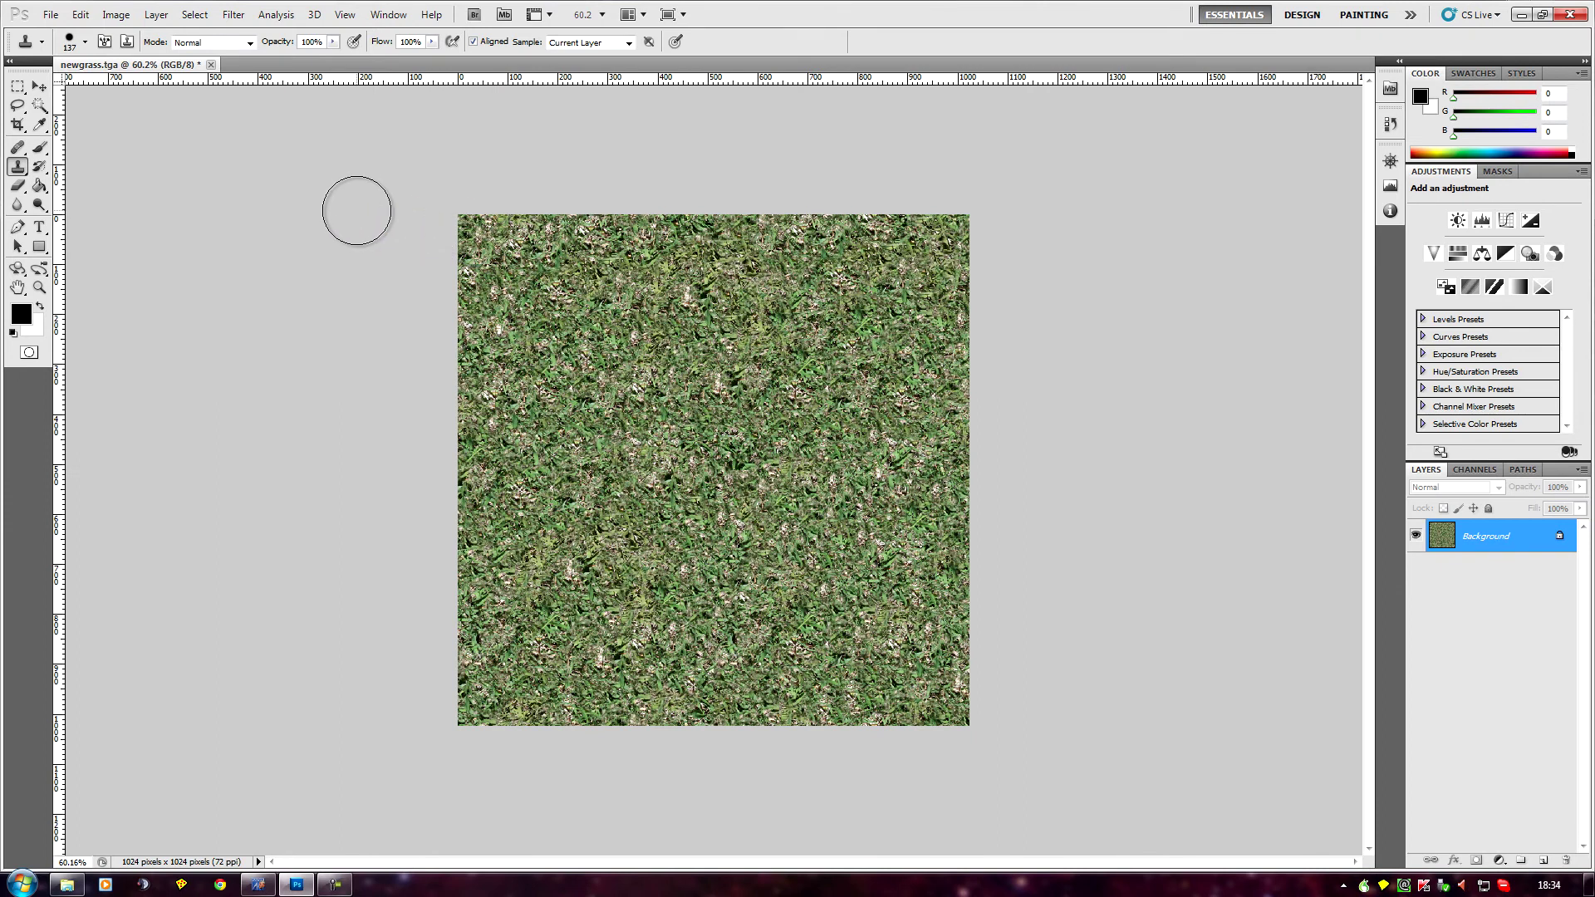
pyautogui.click(145, 17)
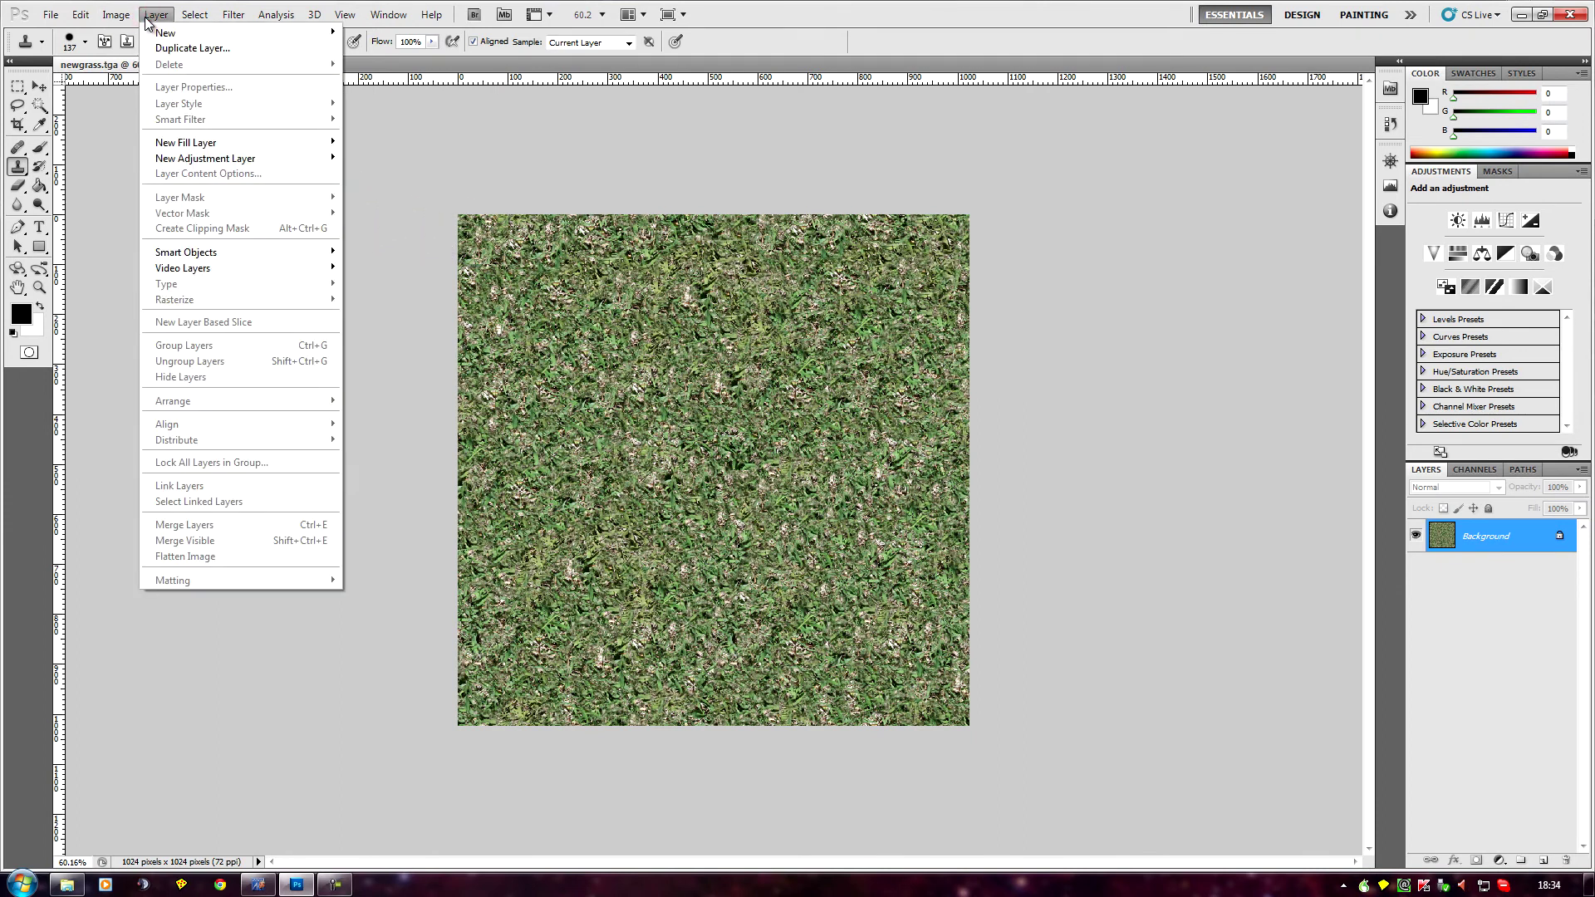
pyautogui.click(179, 48)
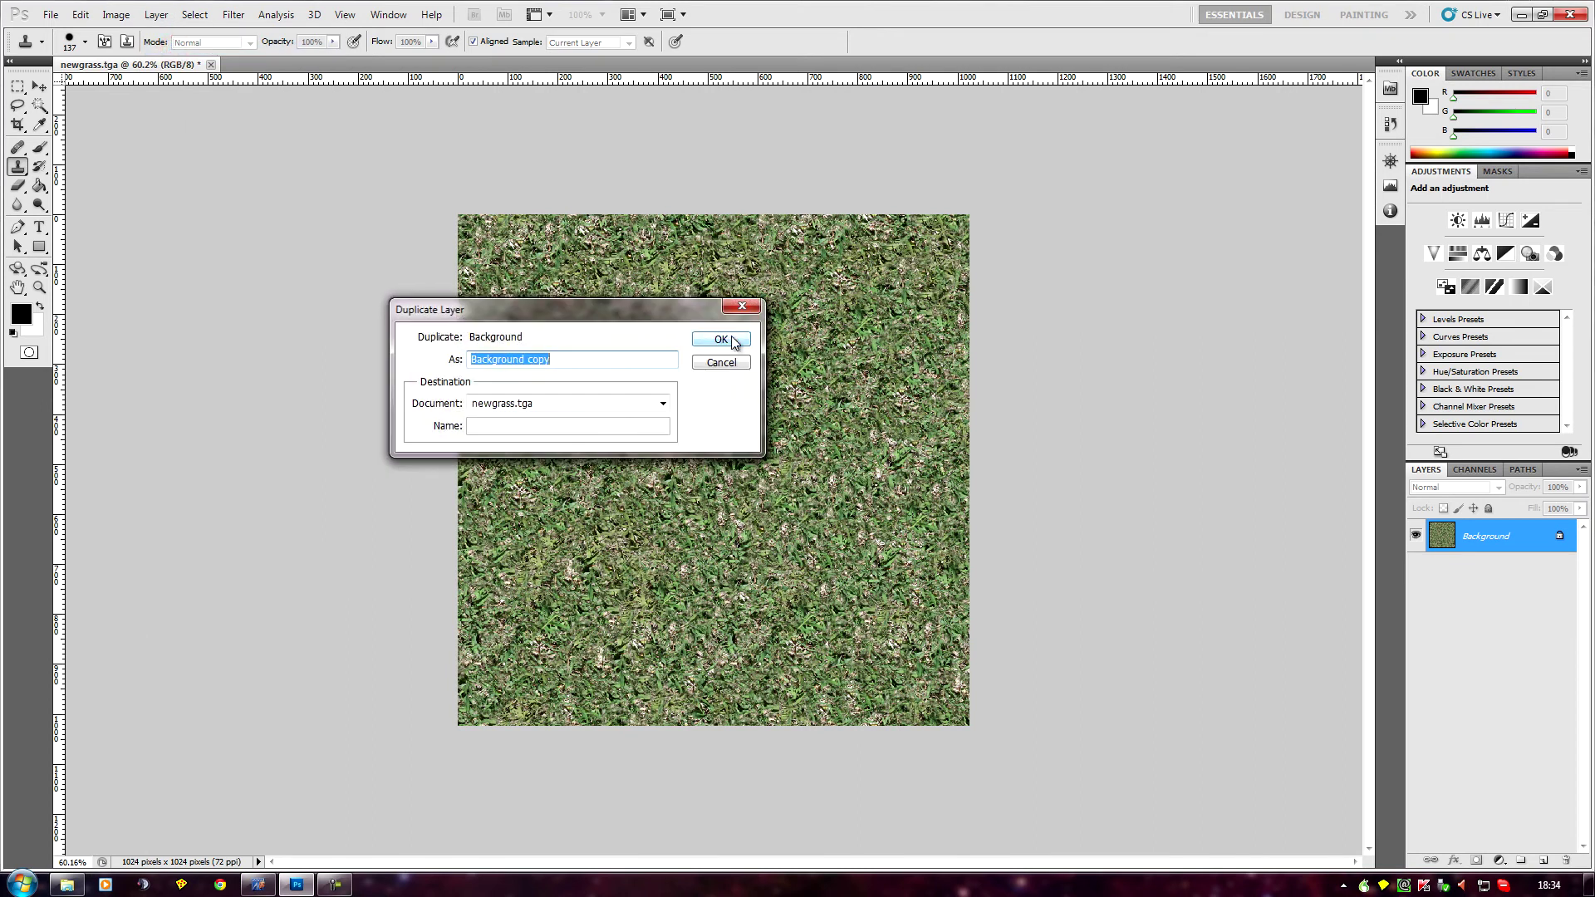
pyautogui.click(721, 340)
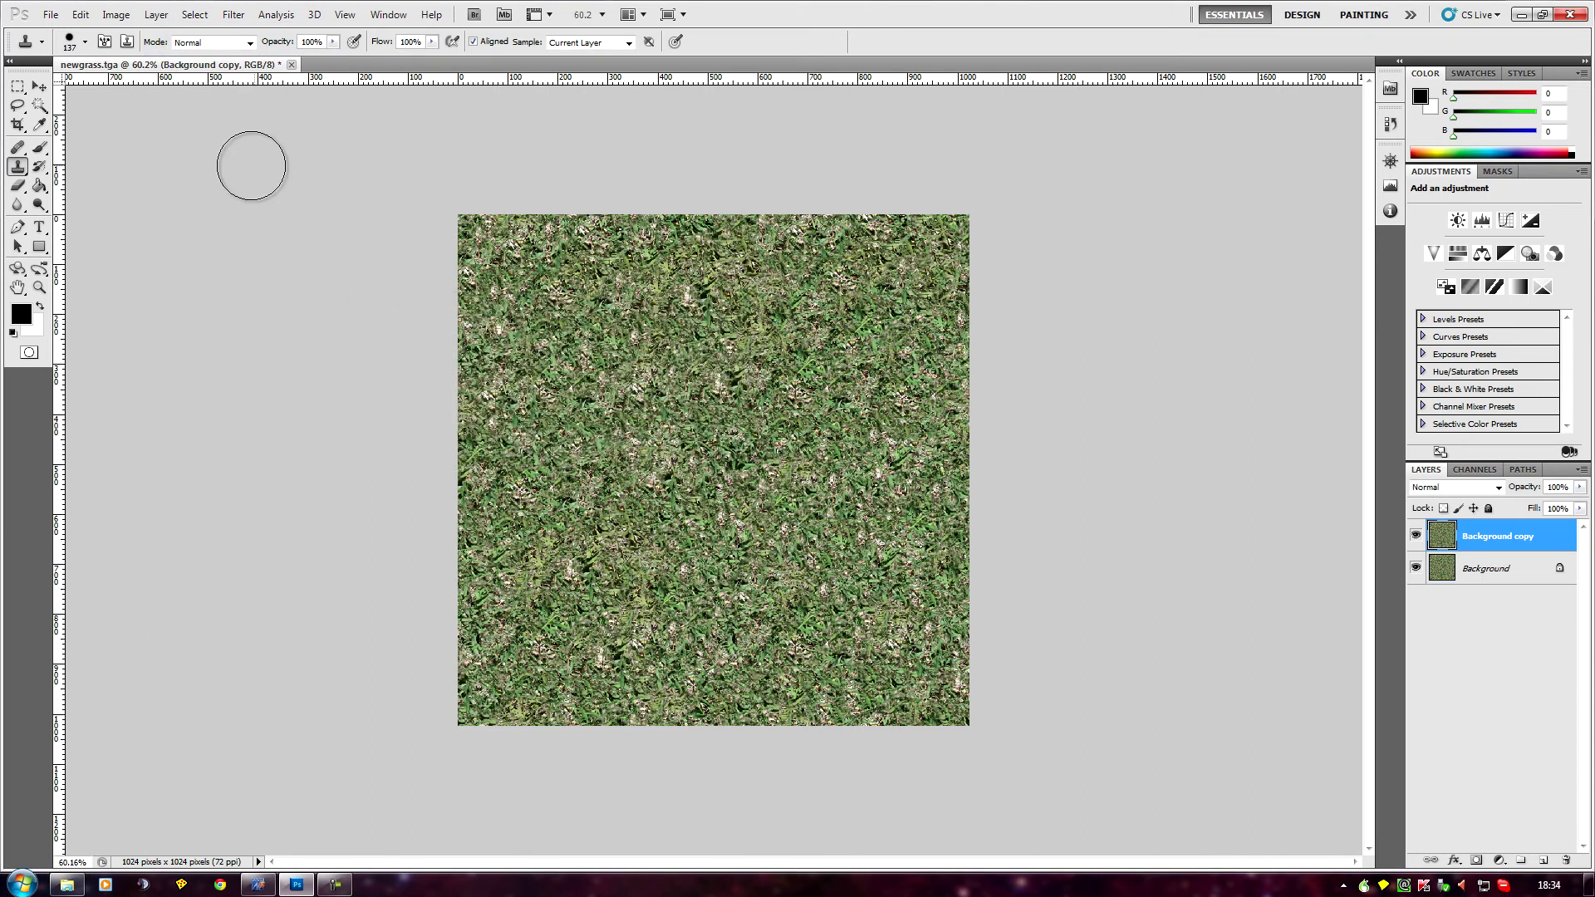
# Step: Scale the Background copy layer to 50% width and 50% height and apply the transformation
pyautogui.click(79, 15)
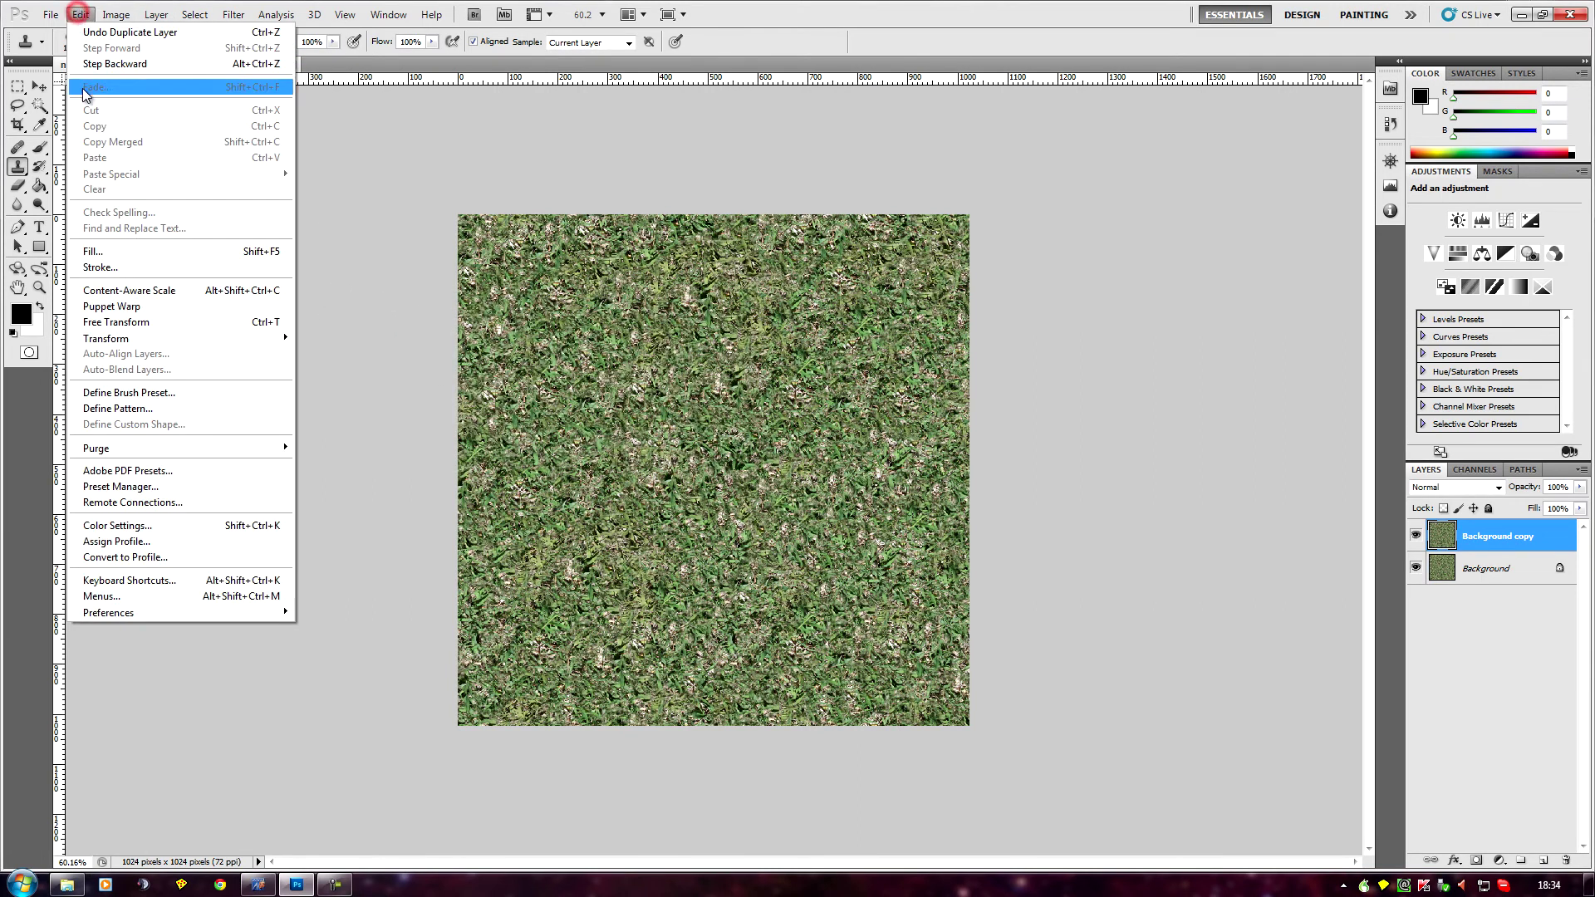
pyautogui.moveTo(183, 341)
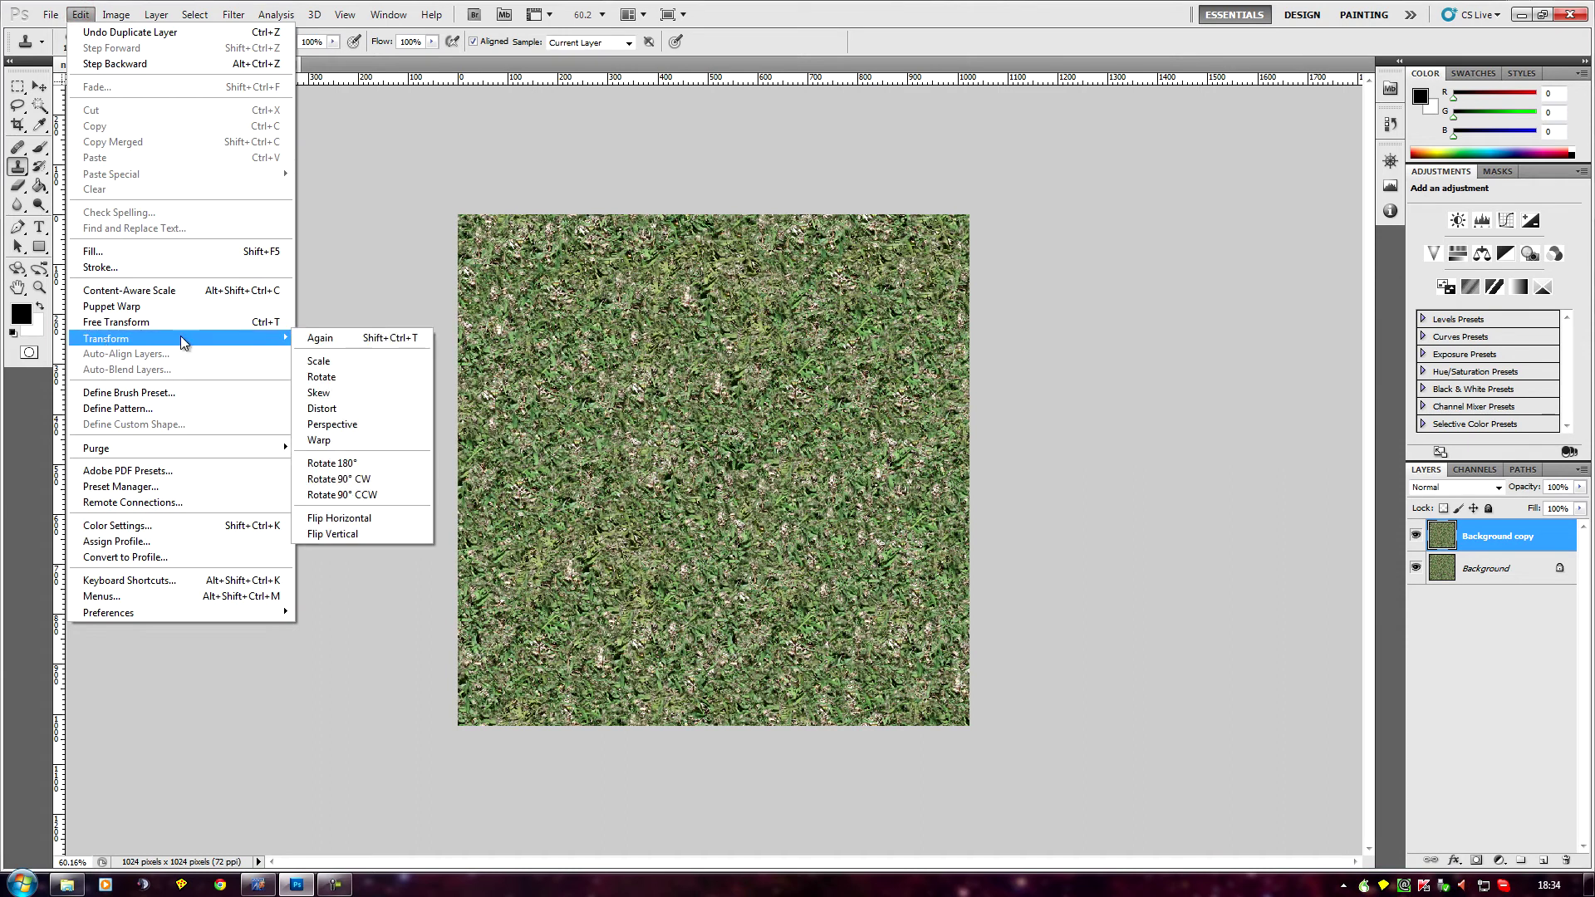
pyautogui.click(378, 361)
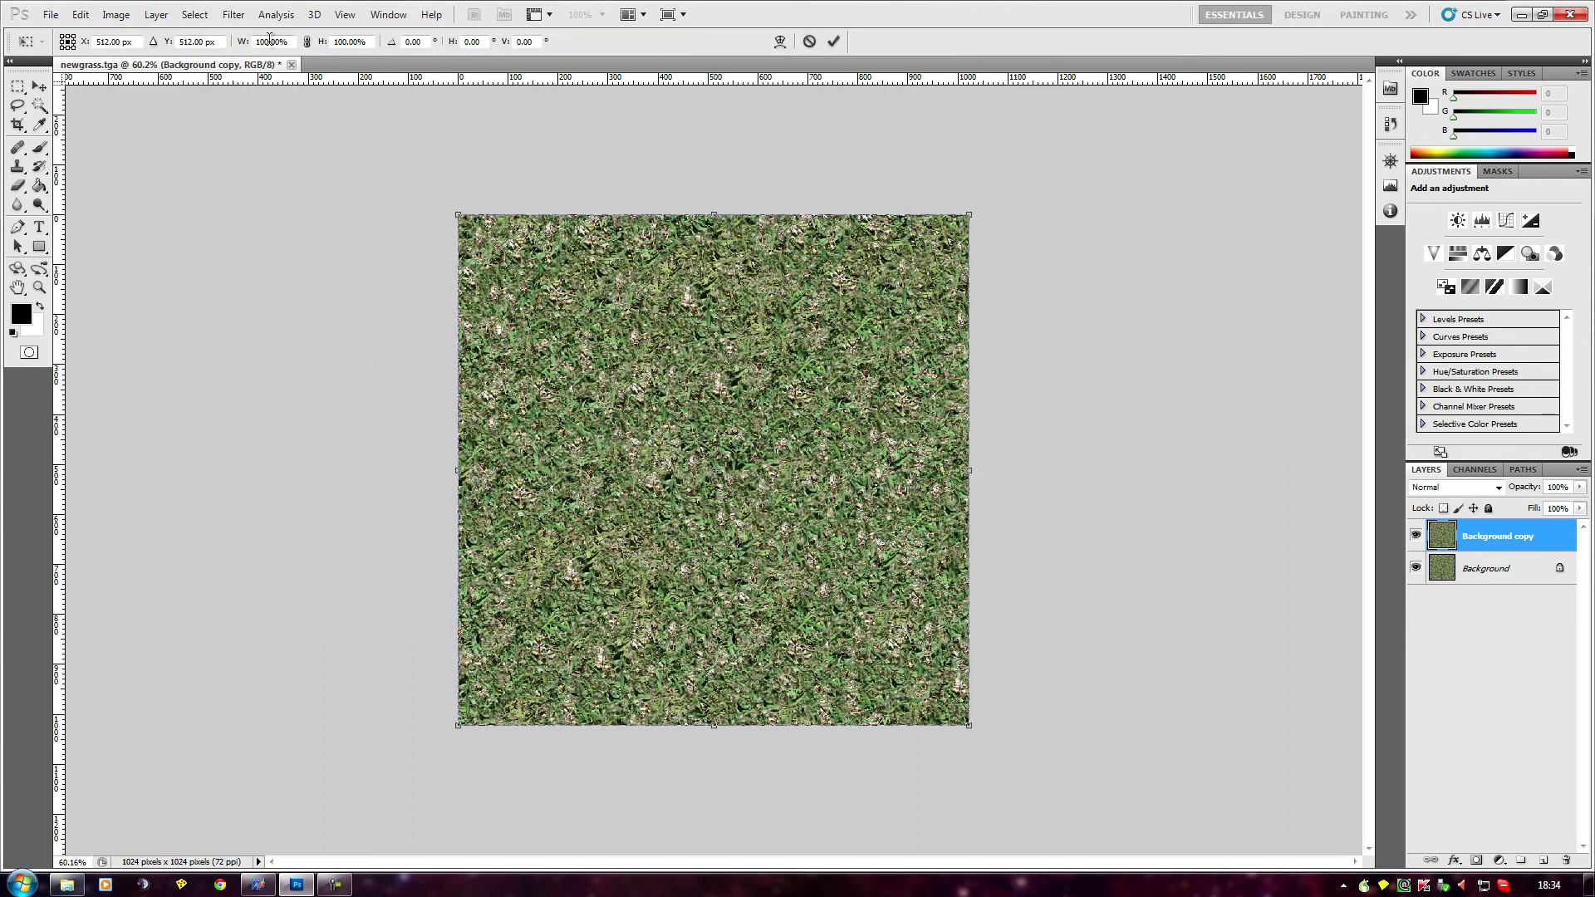
pyautogui.write('50')
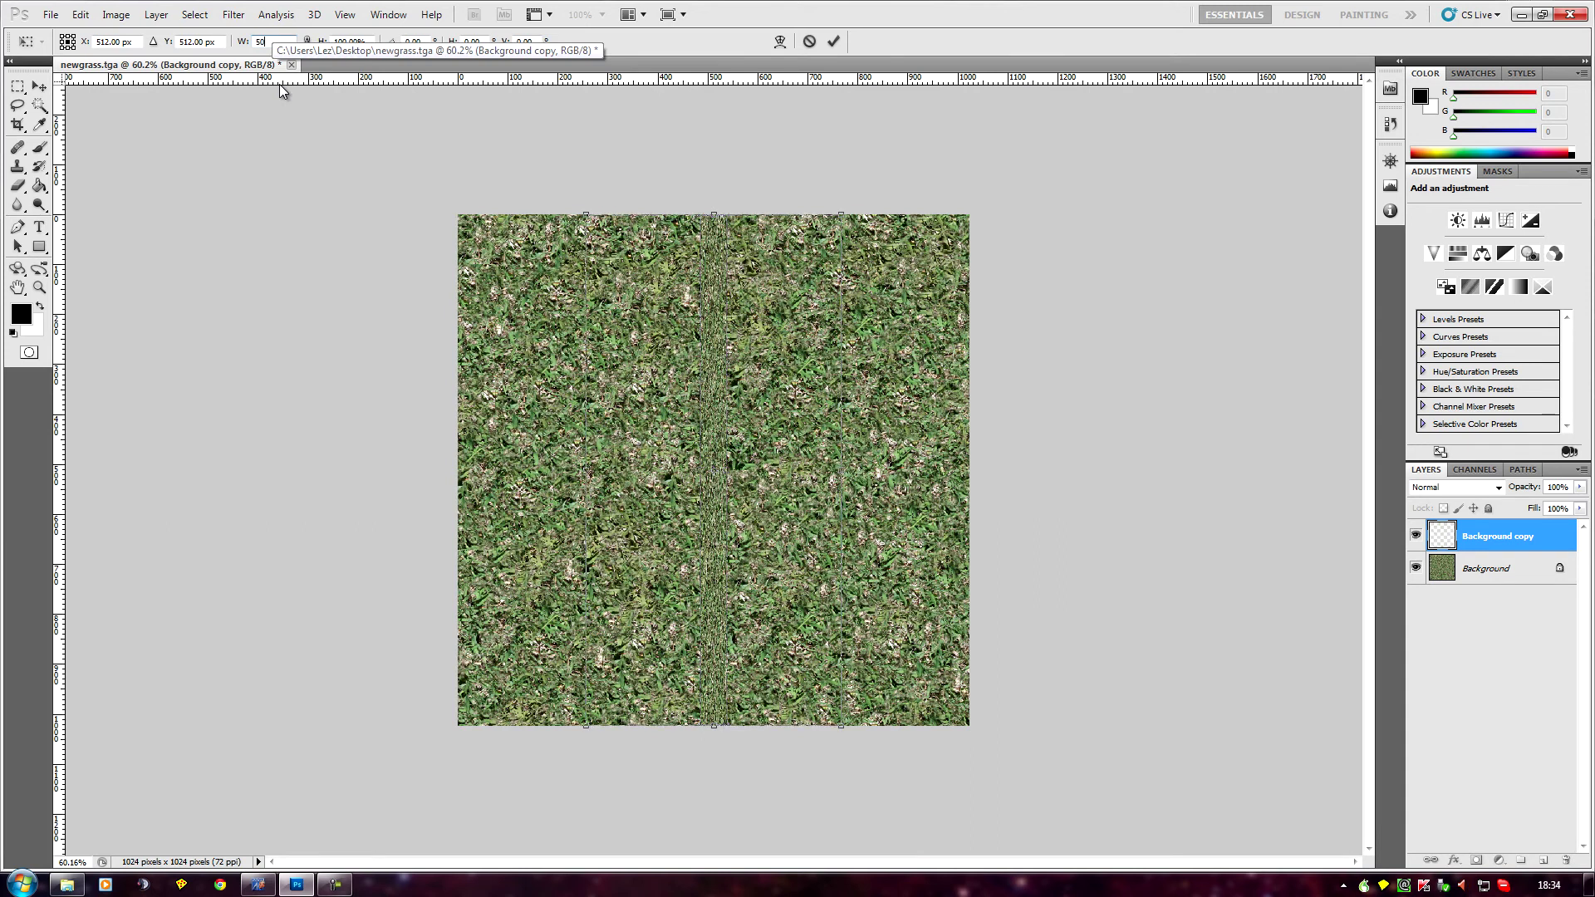
pyautogui.click(342, 39)
pyautogui.write('50')
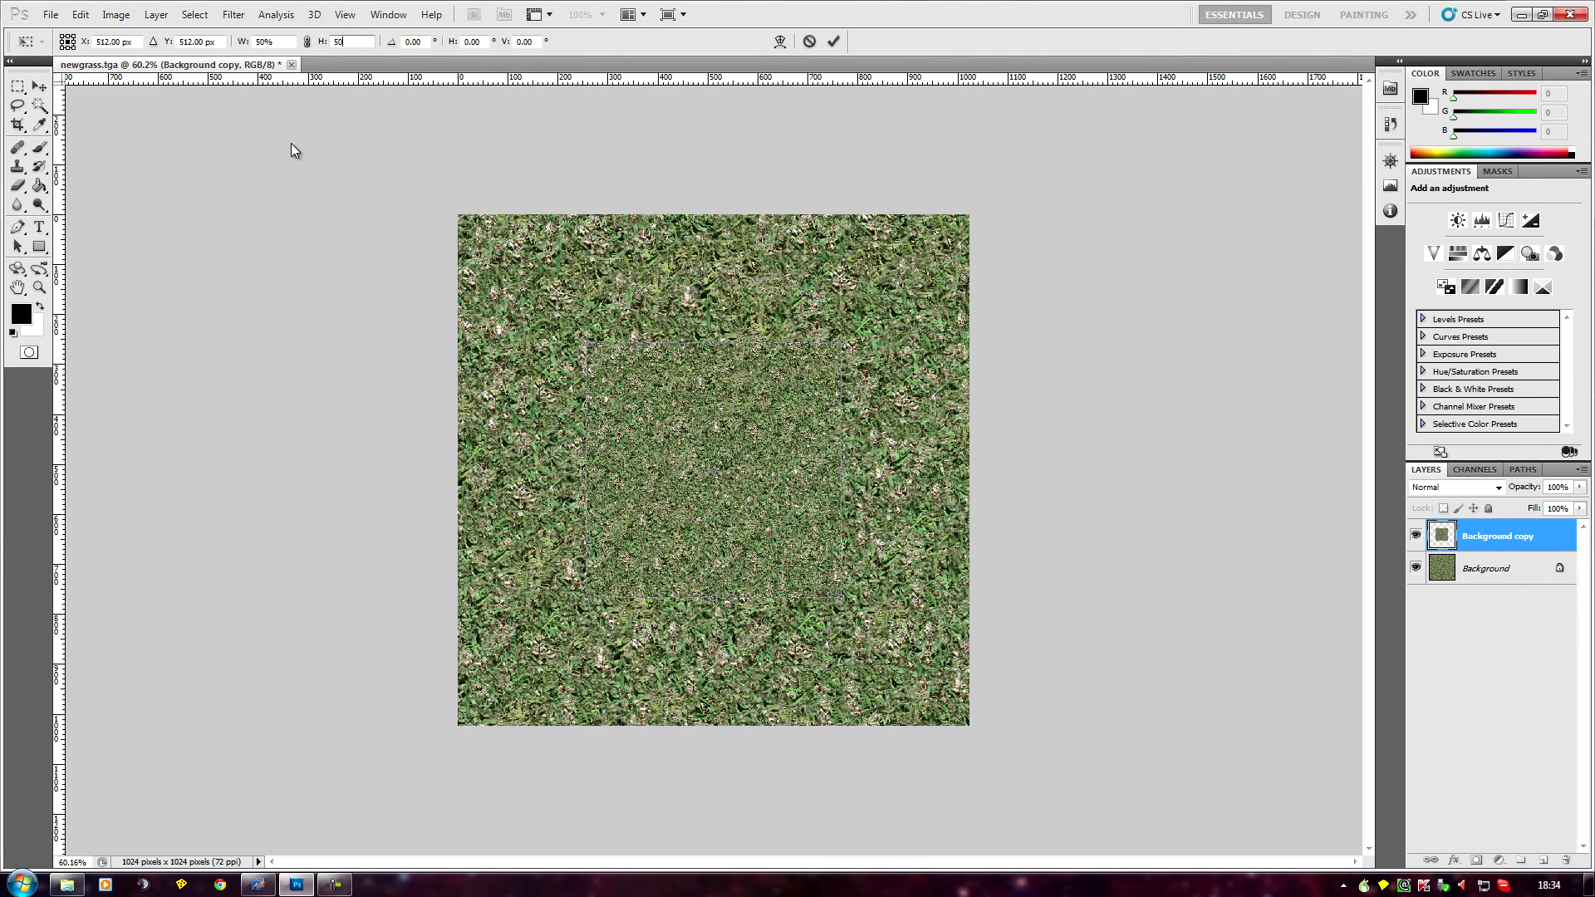
pyautogui.press('Return')
pyautogui.click(38, 88)
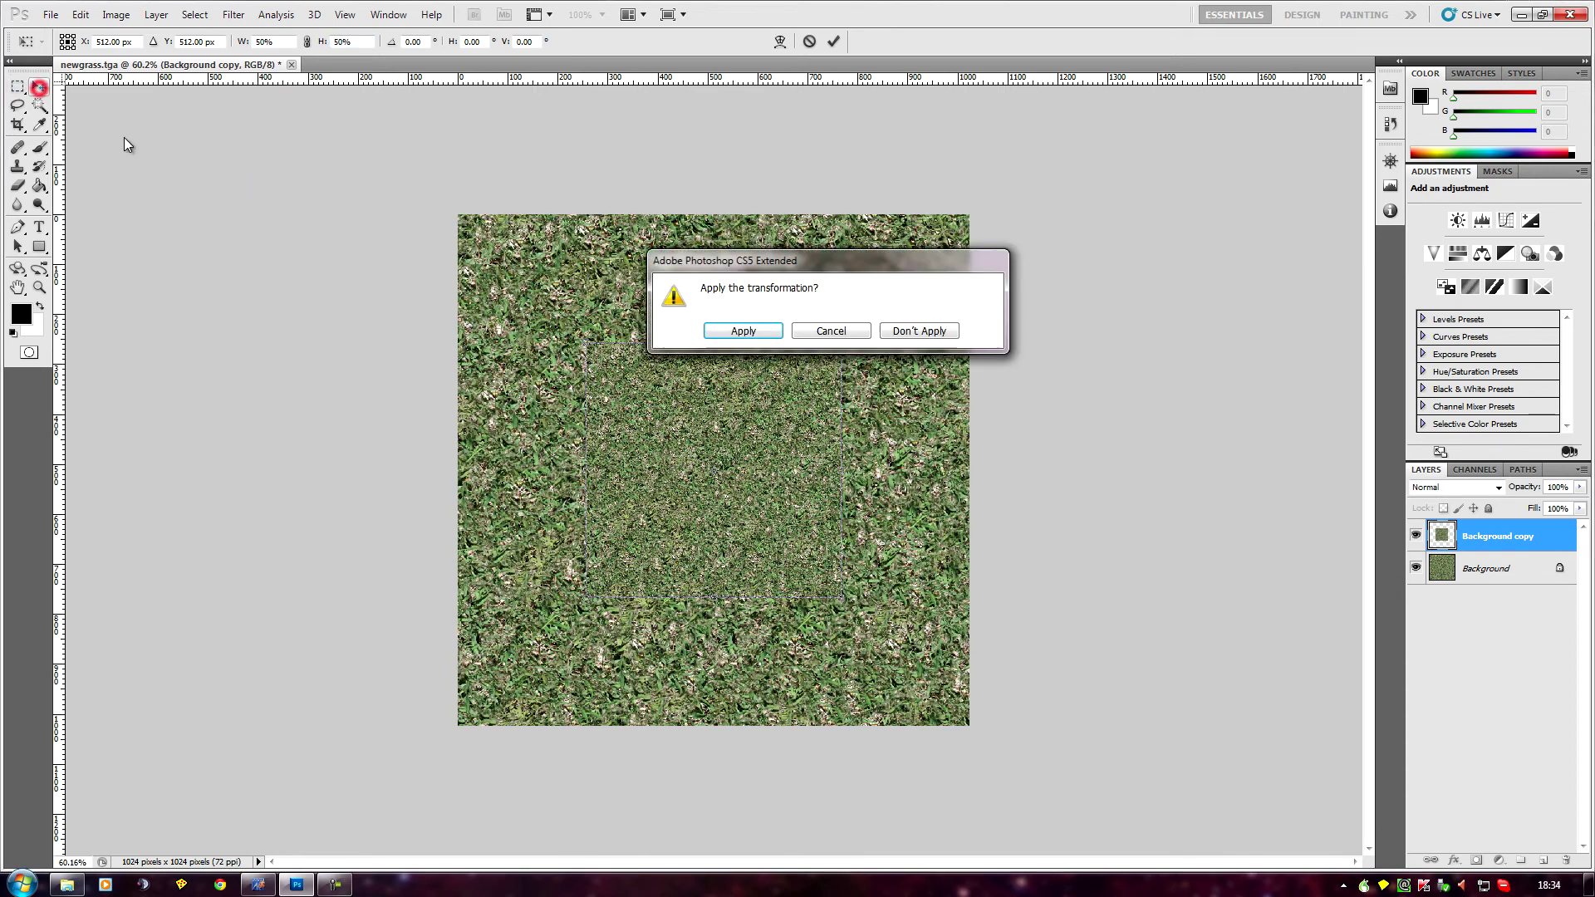
pyautogui.click(735, 334)
# Step: Move the half-size grass layer into the canvas's upper-left quadrant and fill the other three quadrants with duplicates of it
pyautogui.moveTo(702, 468); pyautogui.dragTo(822, 596)
pyautogui.hotkey('ctrl', 'j')
pyautogui.hotkey('ctrl', 'j')
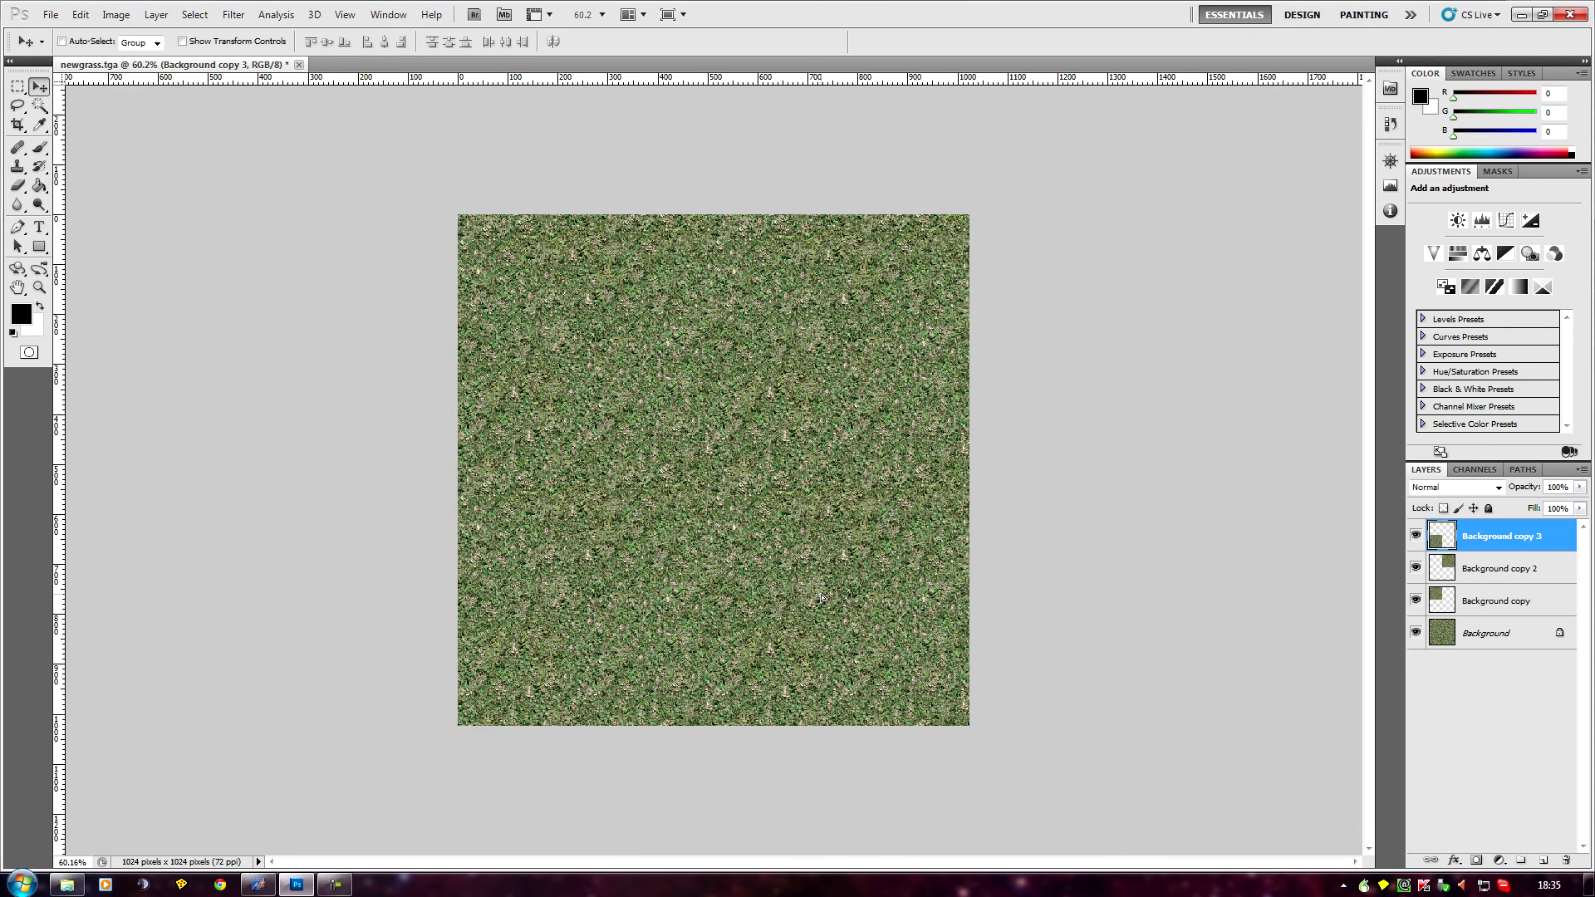
pyautogui.hotkey('ctrl', 'j')
pyautogui.scroll(-3, 821, 597)
pyautogui.scroll(4, 491, 488)
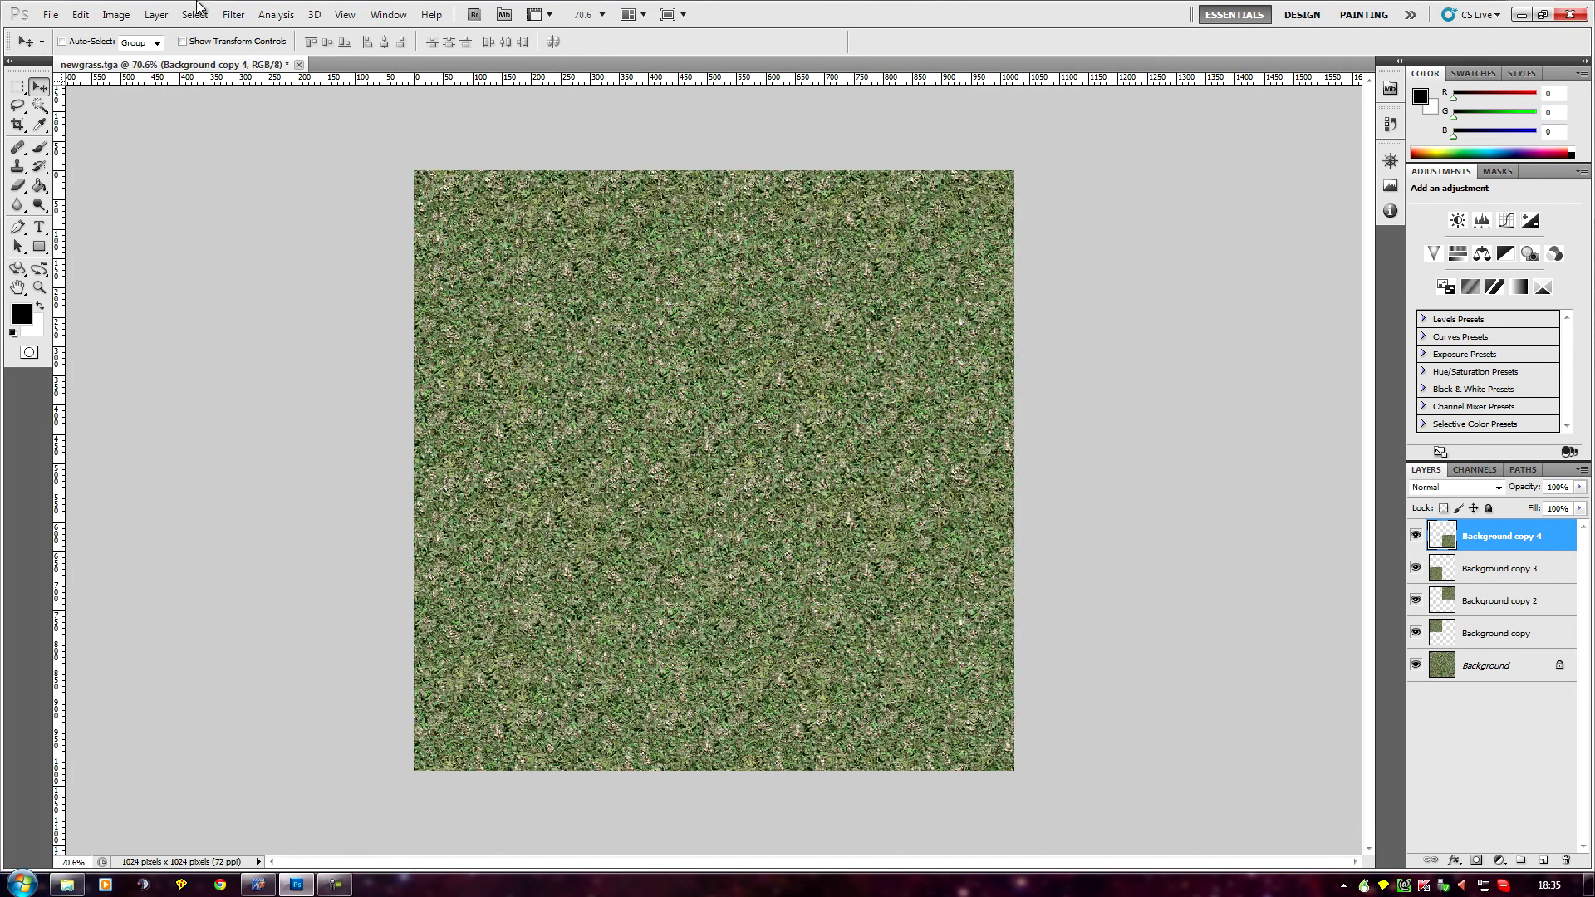
# Step: Flatten the image and check the tiled grass for visible repetition at several zoom levels
pyautogui.click(156, 14)
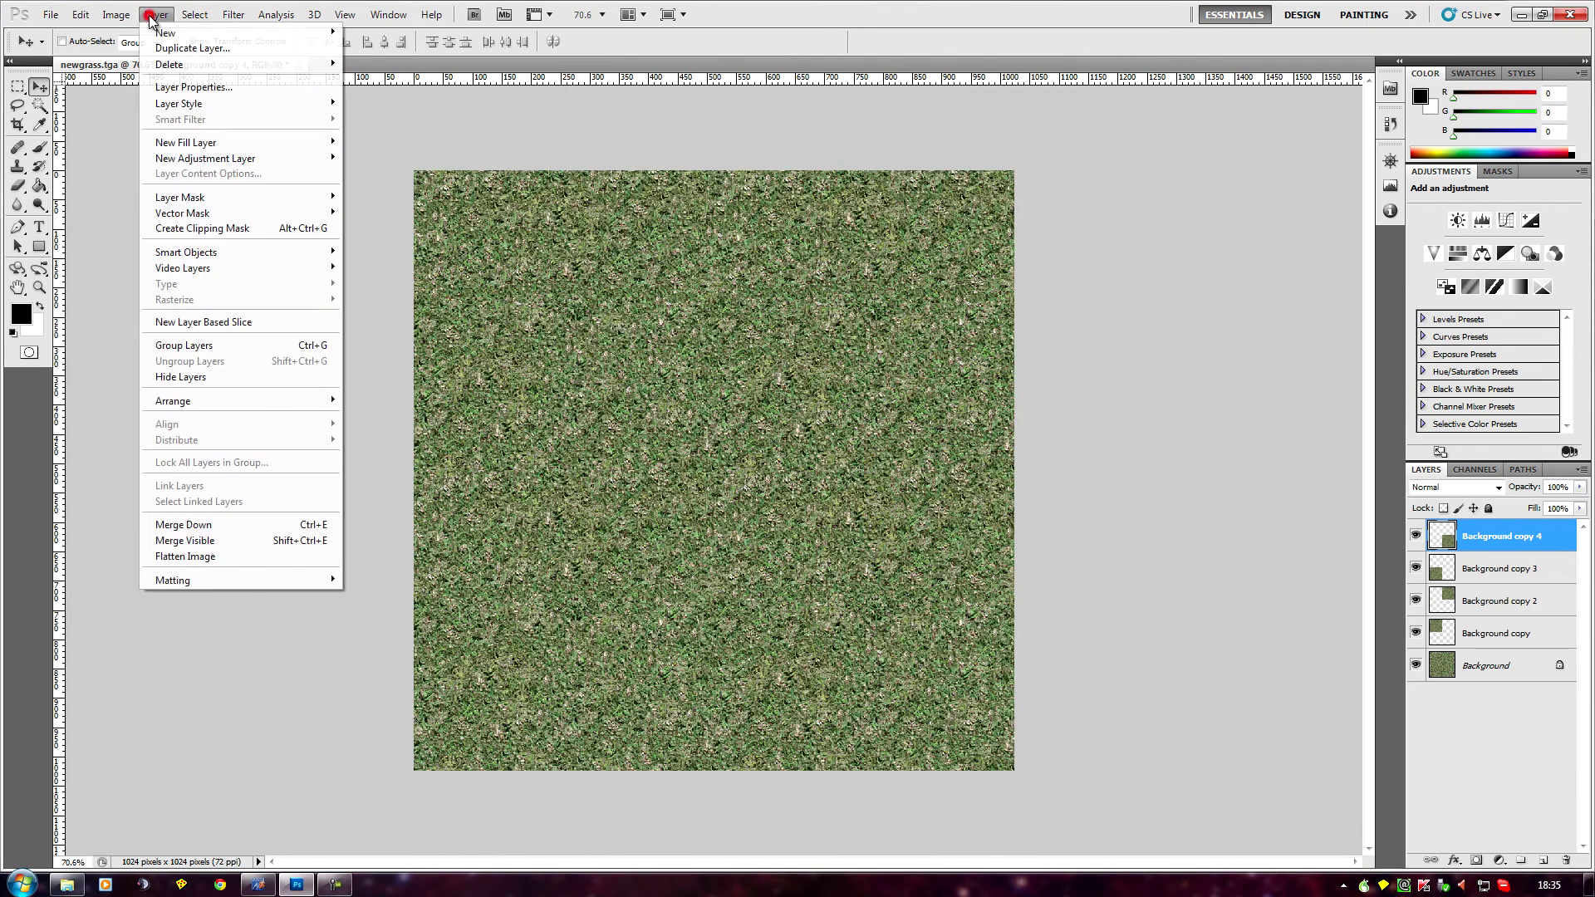
pyautogui.click(192, 553)
pyautogui.scroll(-4, 413, 454)
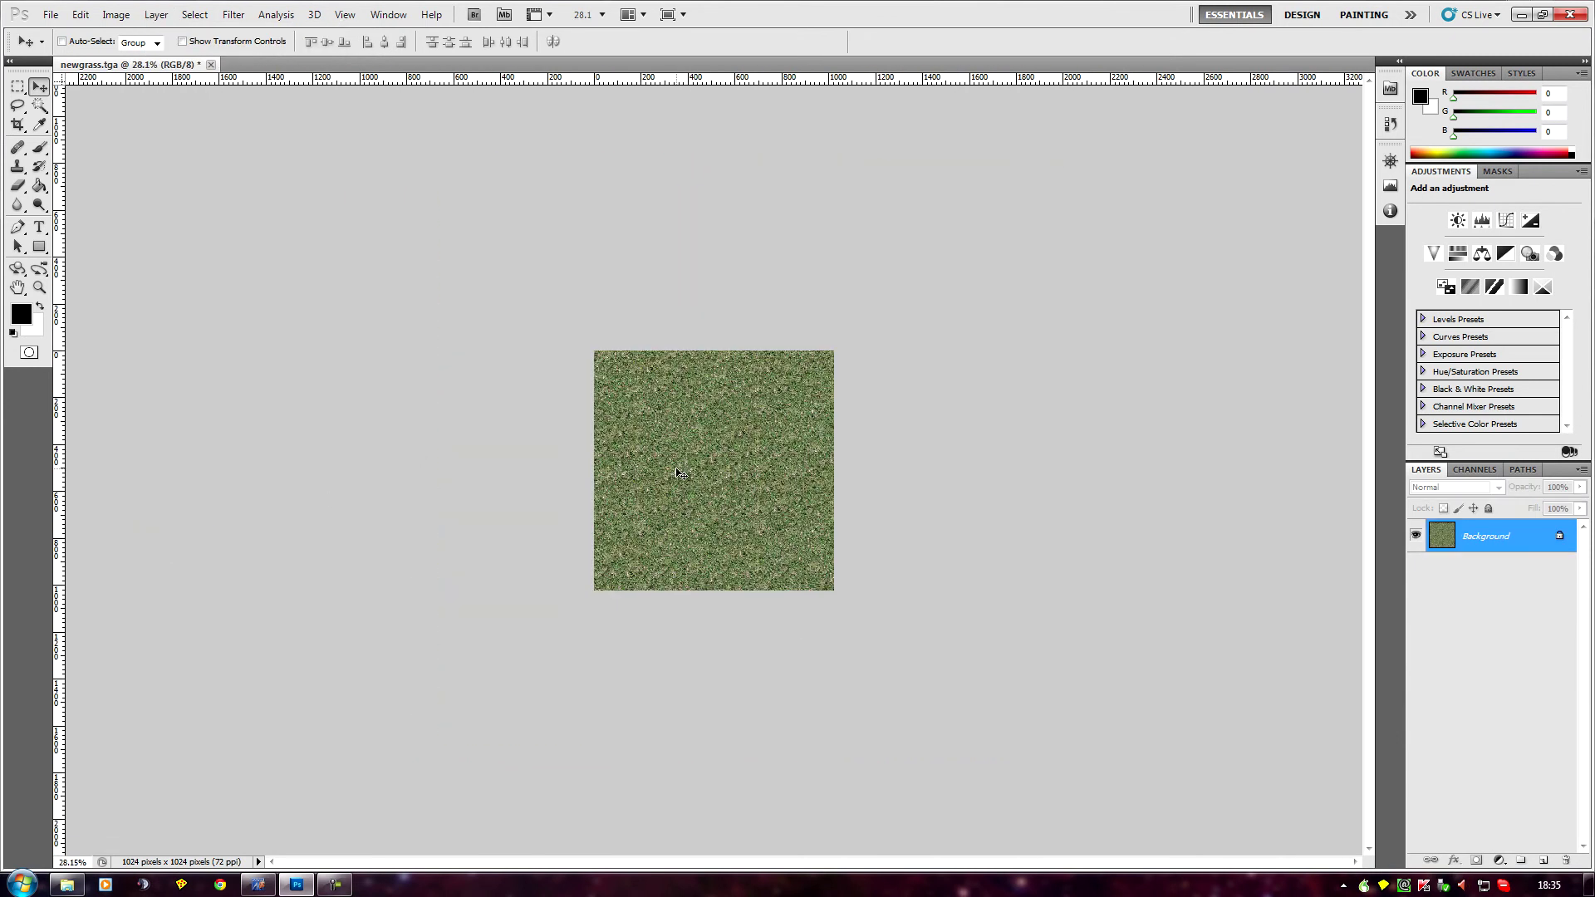
pyautogui.scroll(3, 691, 475)
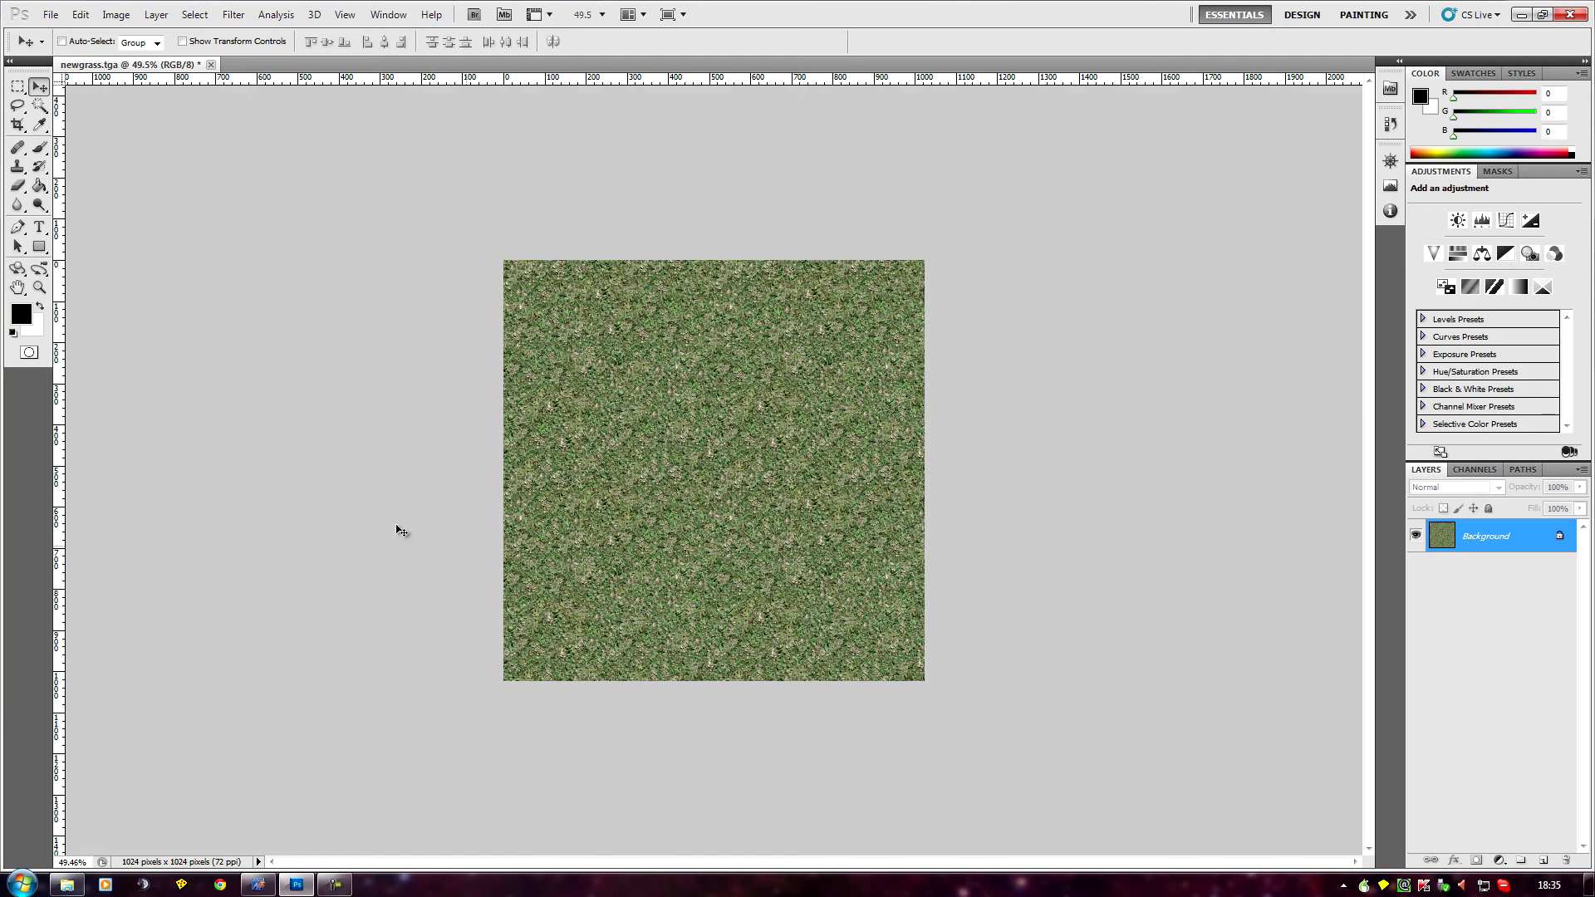
pyautogui.scroll(3, 343, 489)
pyautogui.scroll(1, 343, 489)
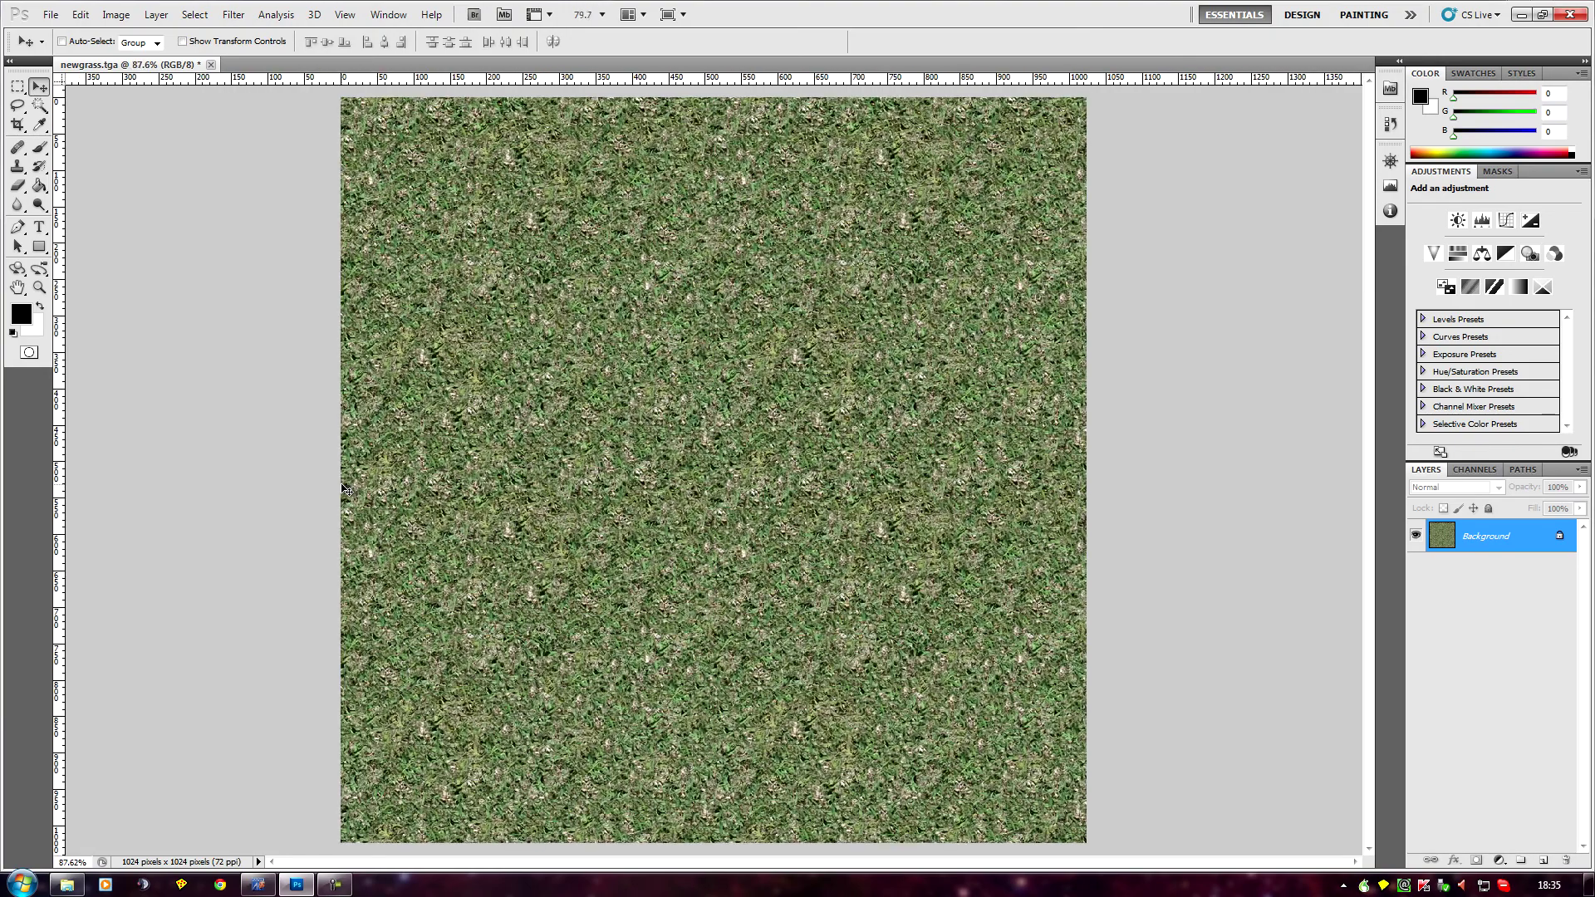
pyautogui.scroll(-7, 341, 488)
pyautogui.scroll(4, 339, 489)
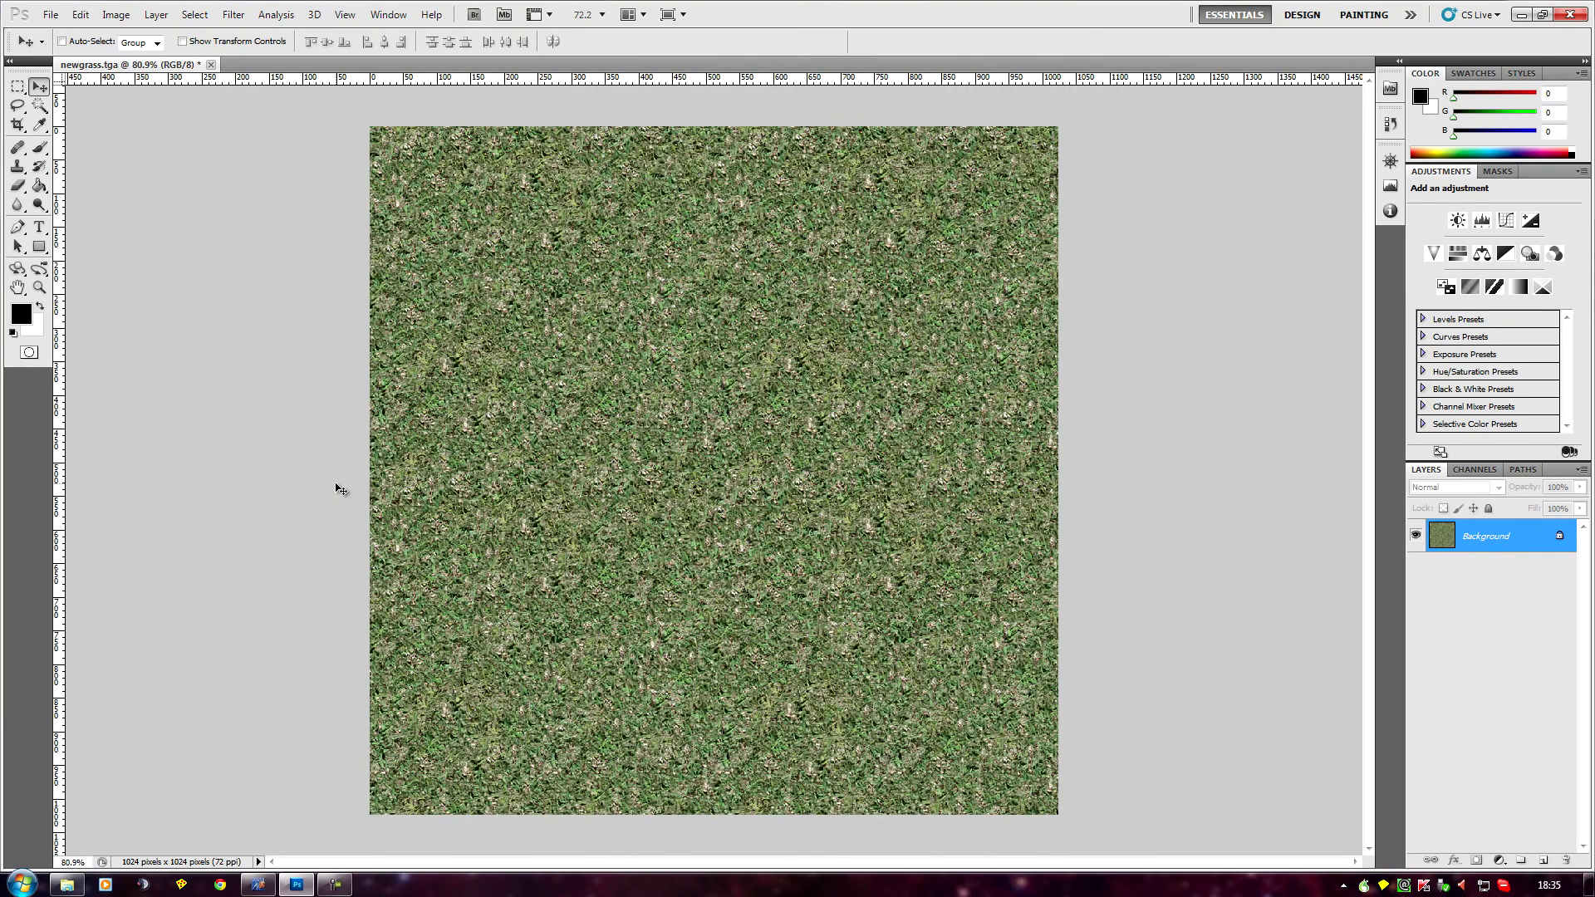
# Step: Use the Clone Stamp tool with a 137 px brush to paint sampled grass over repeating patches across the whole texture
pyautogui.click(16, 168)
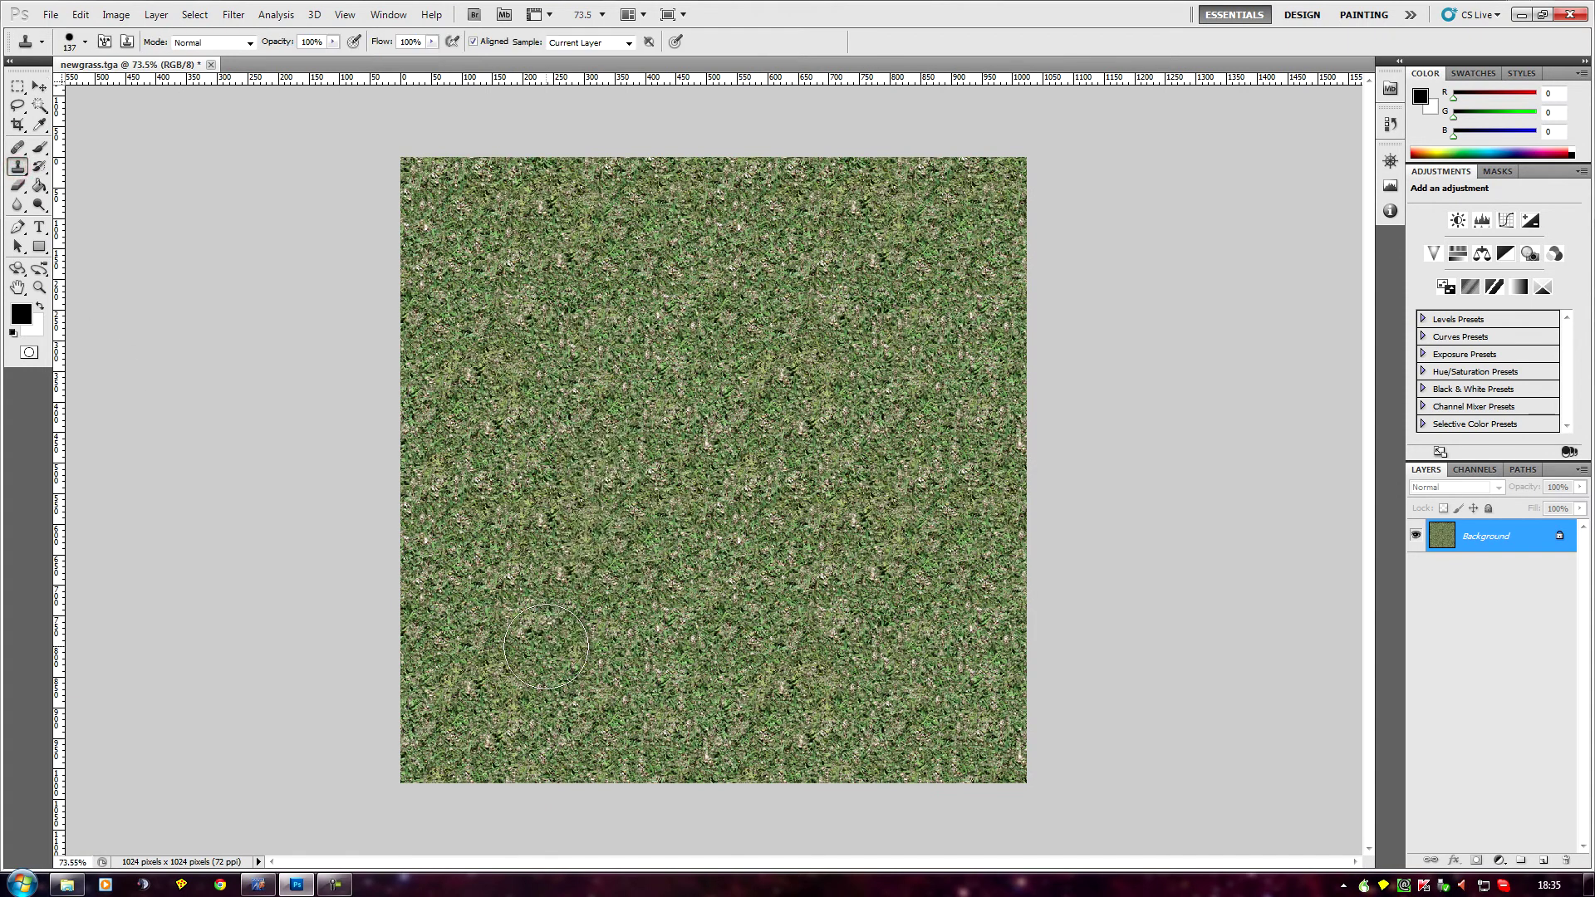
pyautogui.keyDown('alt'); pyautogui.click(666, 559); pyautogui.keyUp('alt')
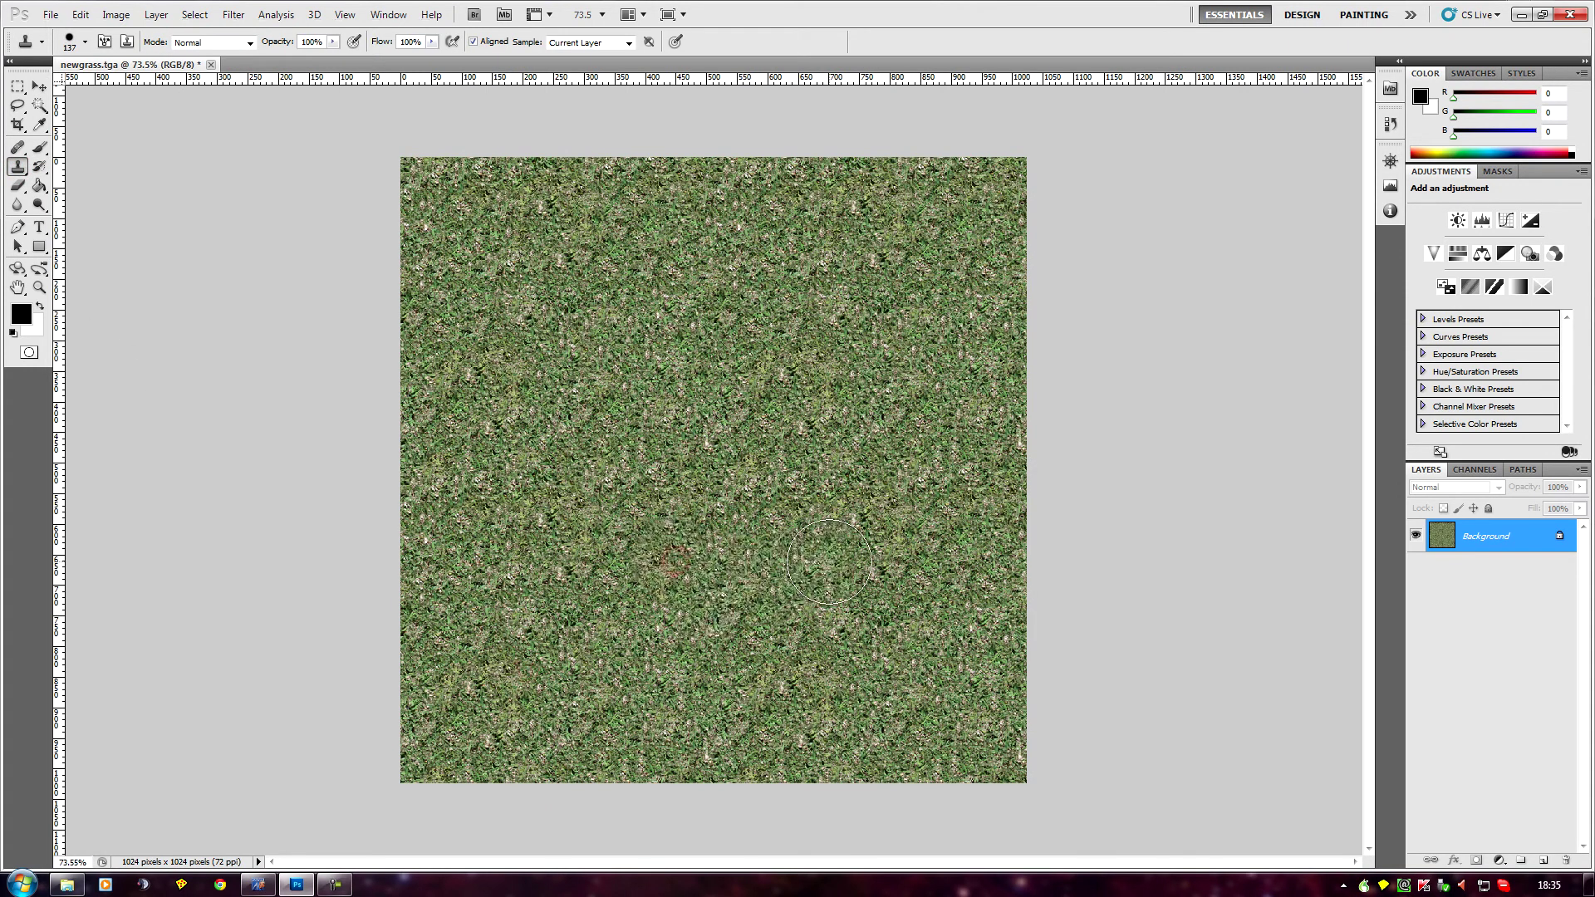
pyautogui.click(932, 668)
pyautogui.click(724, 617)
pyautogui.click(823, 476)
pyautogui.click(717, 459)
pyautogui.click(664, 575)
pyautogui.click(520, 468)
pyautogui.click(589, 616)
pyautogui.click(781, 503)
pyautogui.click(883, 409)
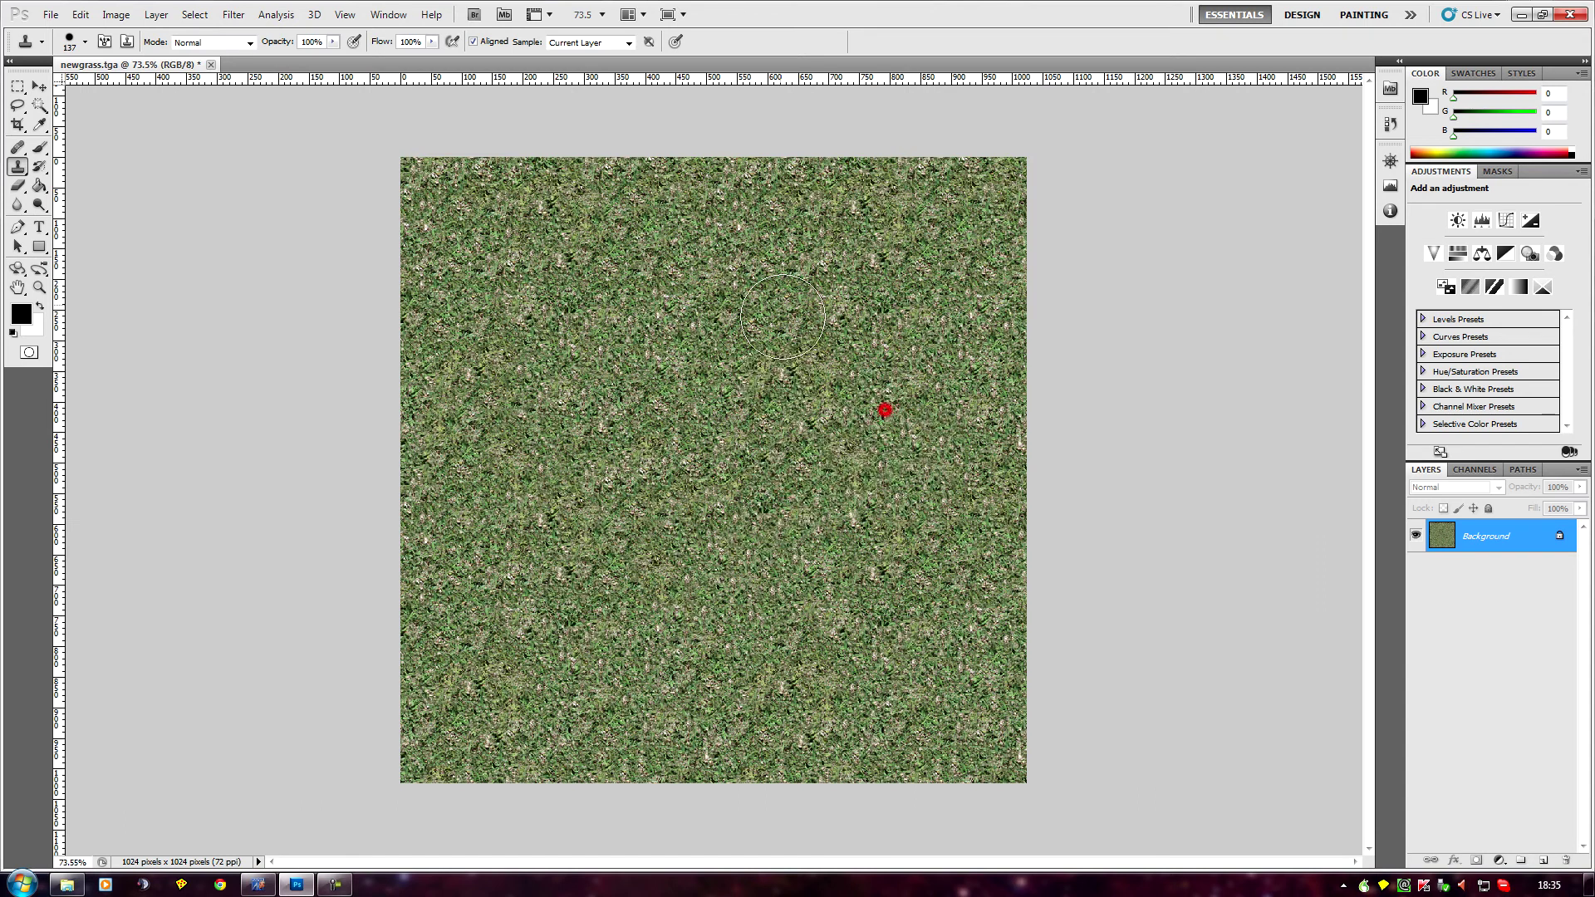
pyautogui.click(710, 239)
pyautogui.click(531, 267)
pyautogui.click(720, 216)
pyautogui.click(891, 397)
pyautogui.click(661, 441)
pyautogui.click(875, 361)
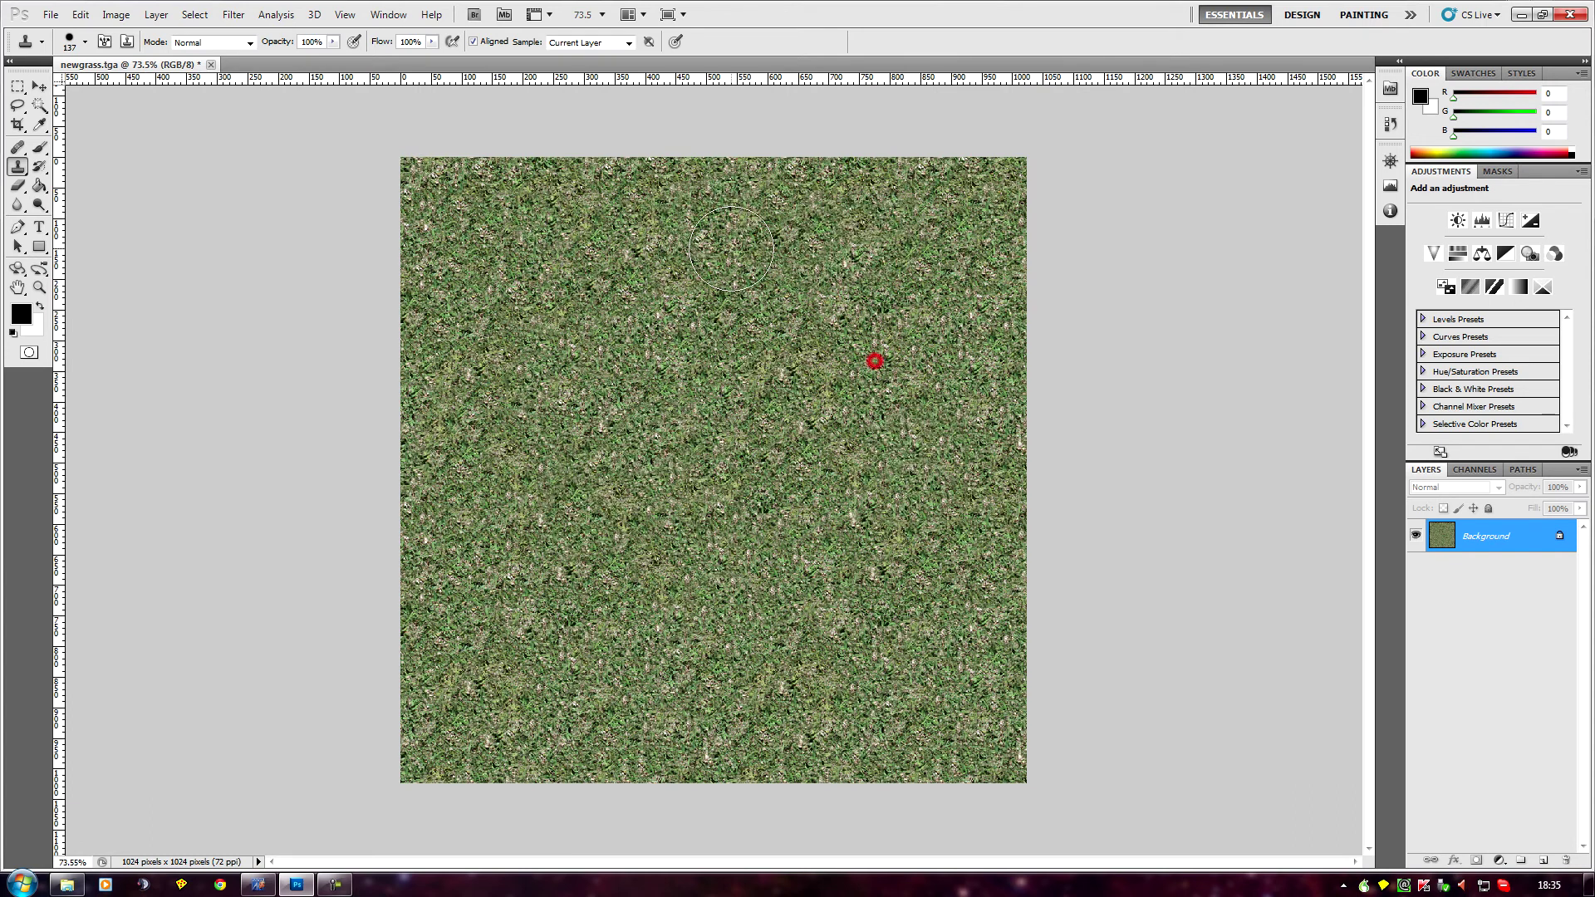
pyautogui.click(666, 242)
pyautogui.click(815, 616)
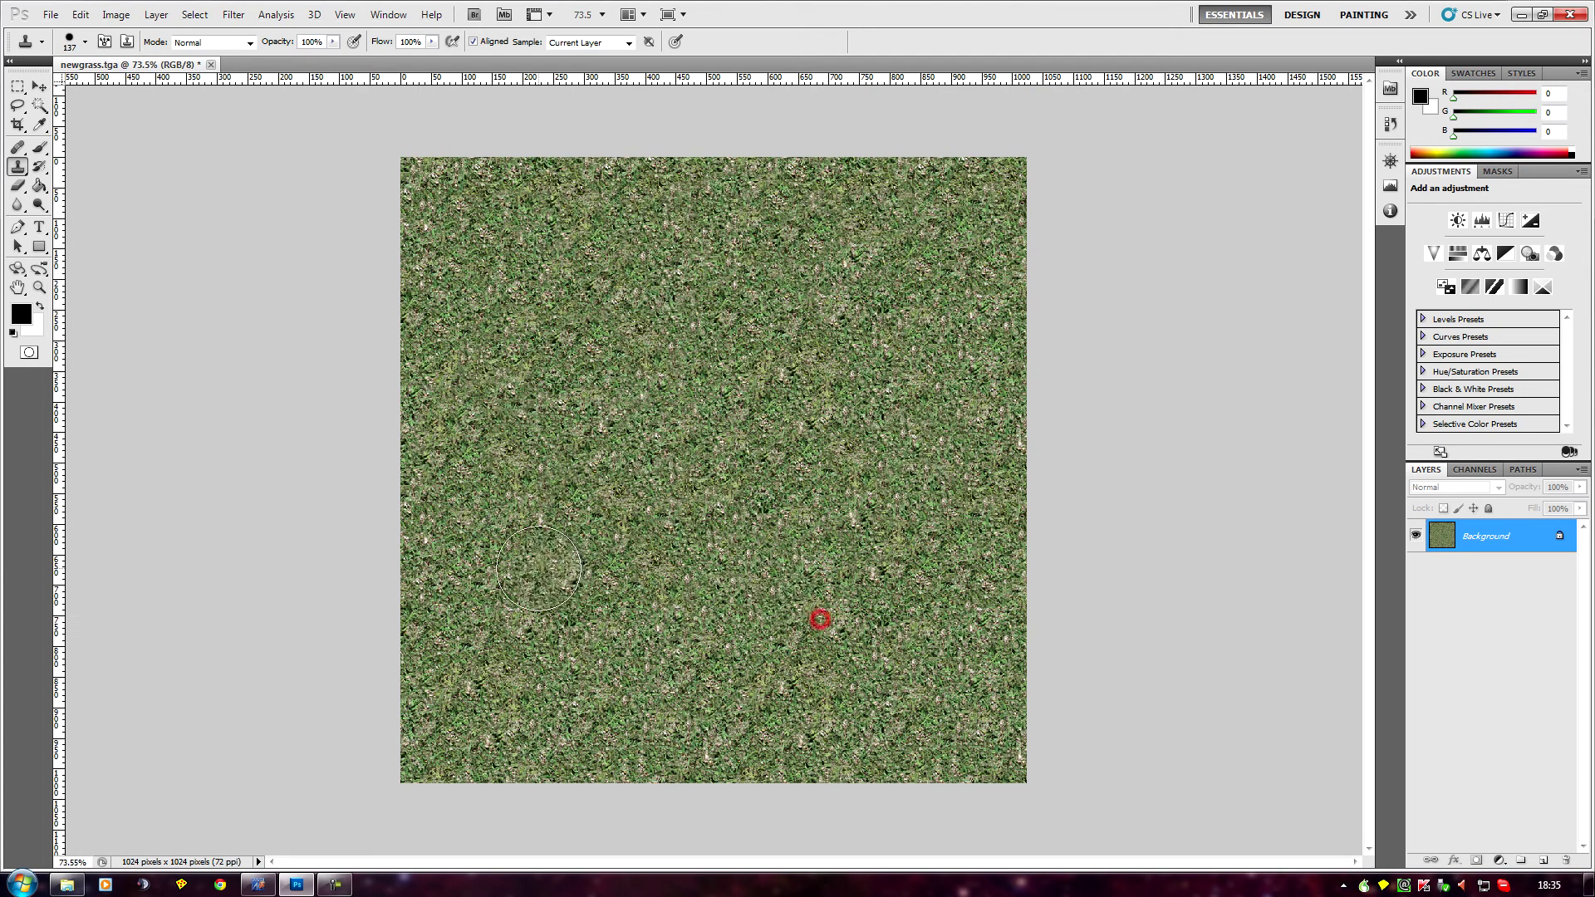
pyautogui.click(520, 563)
pyautogui.click(487, 257)
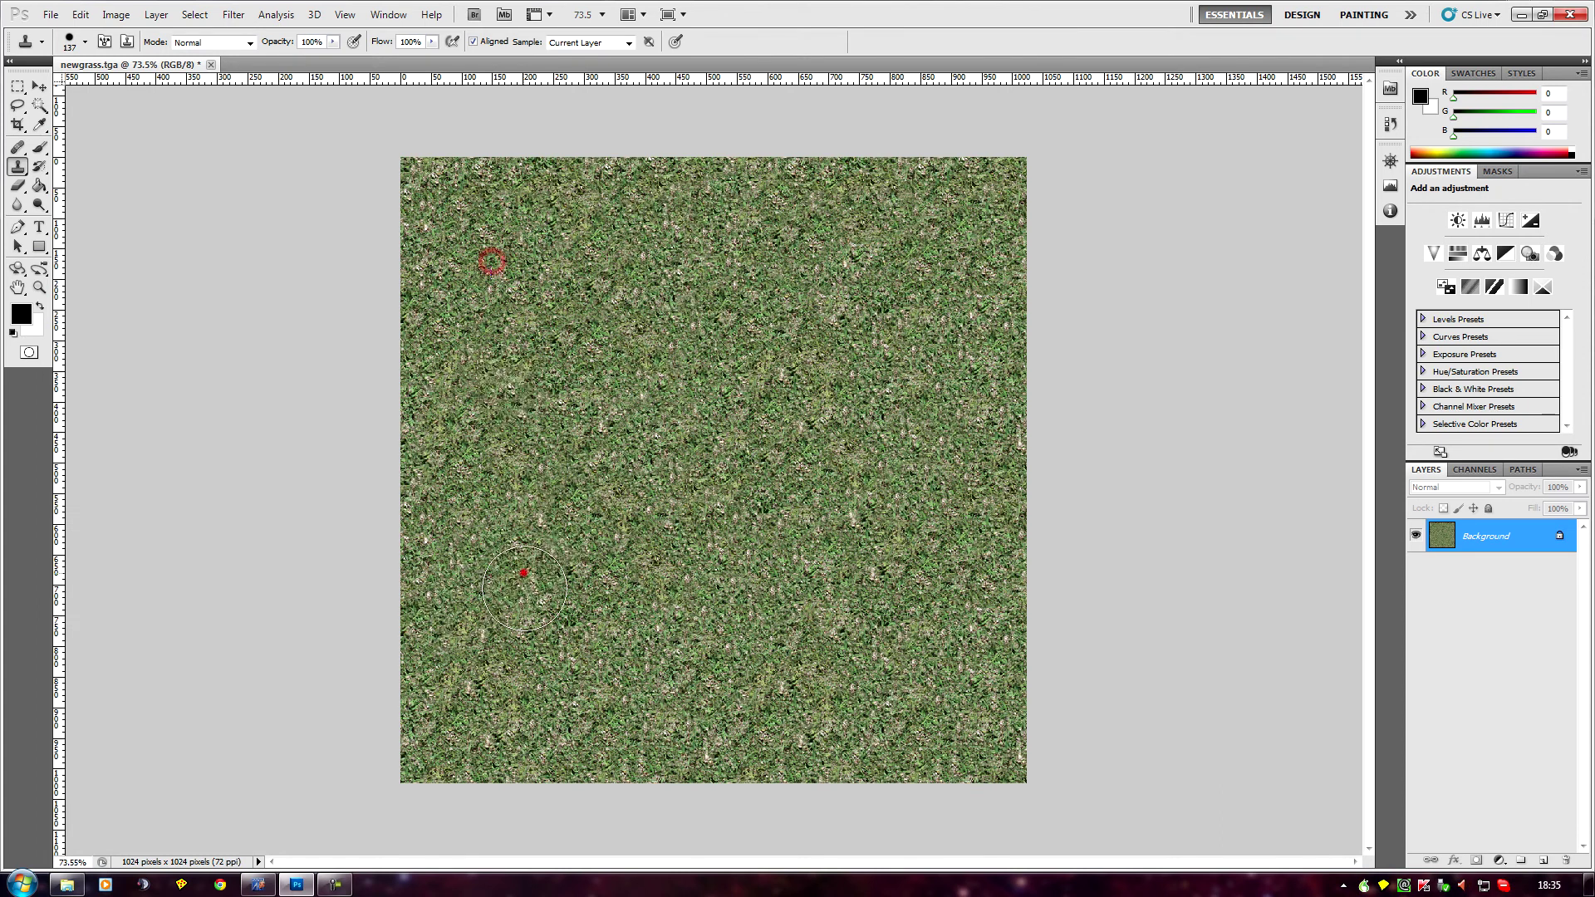
pyautogui.click(516, 570)
pyautogui.click(617, 349)
pyautogui.click(794, 635)
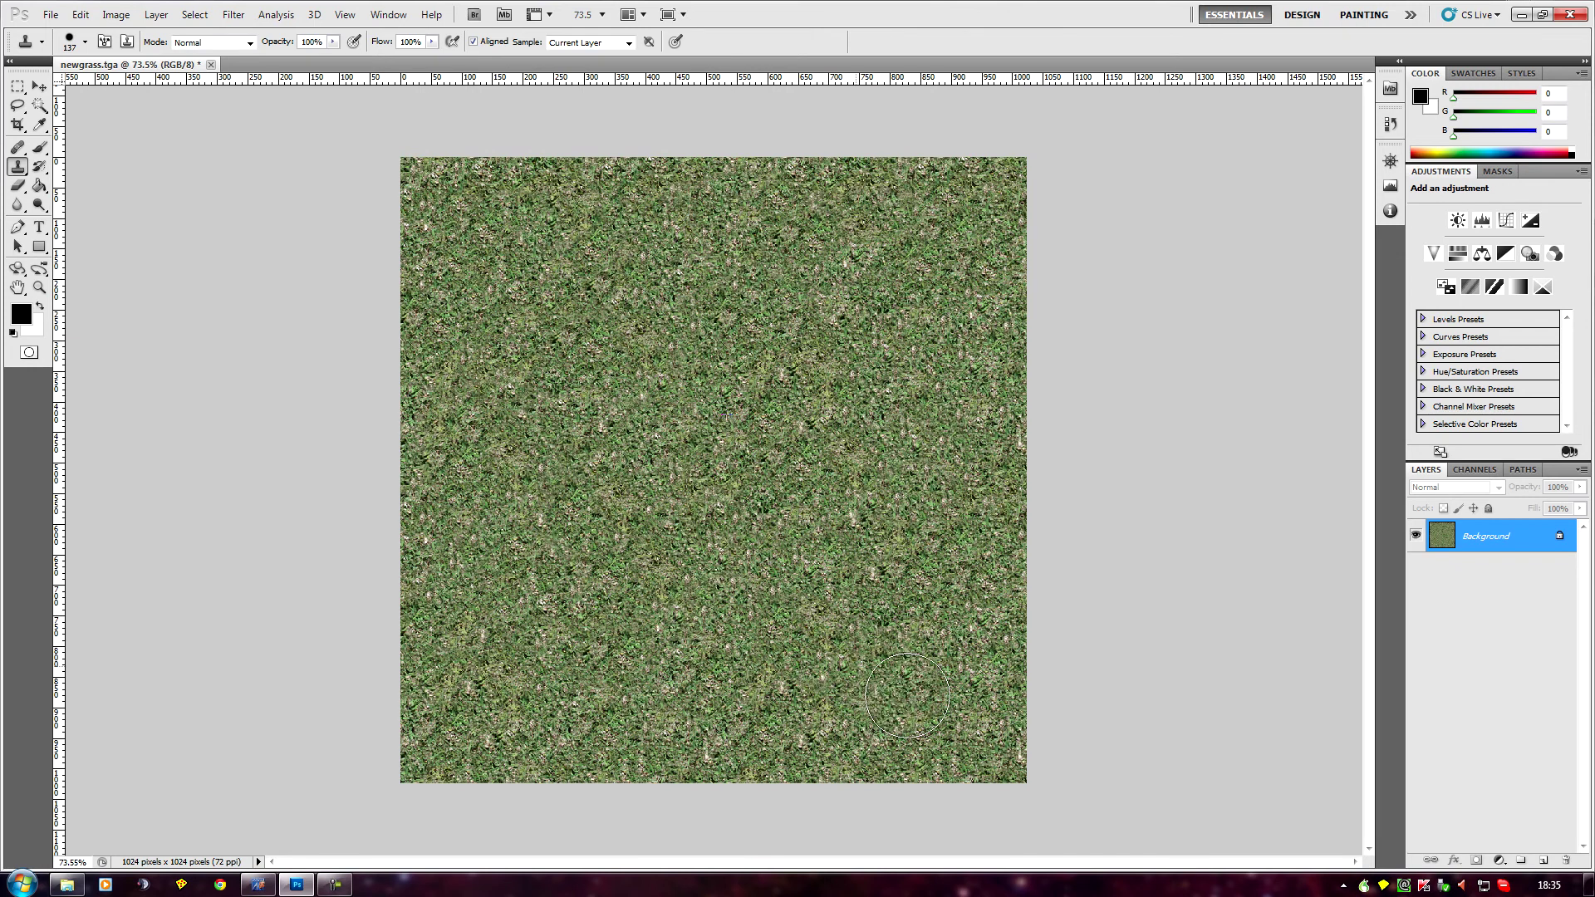
# Step: Check the texture zoomed out and clone over further repeating spots, mainly in its lower and central areas
pyautogui.scroll(-5, 682, 582)
pyautogui.scroll(4, 316, 490)
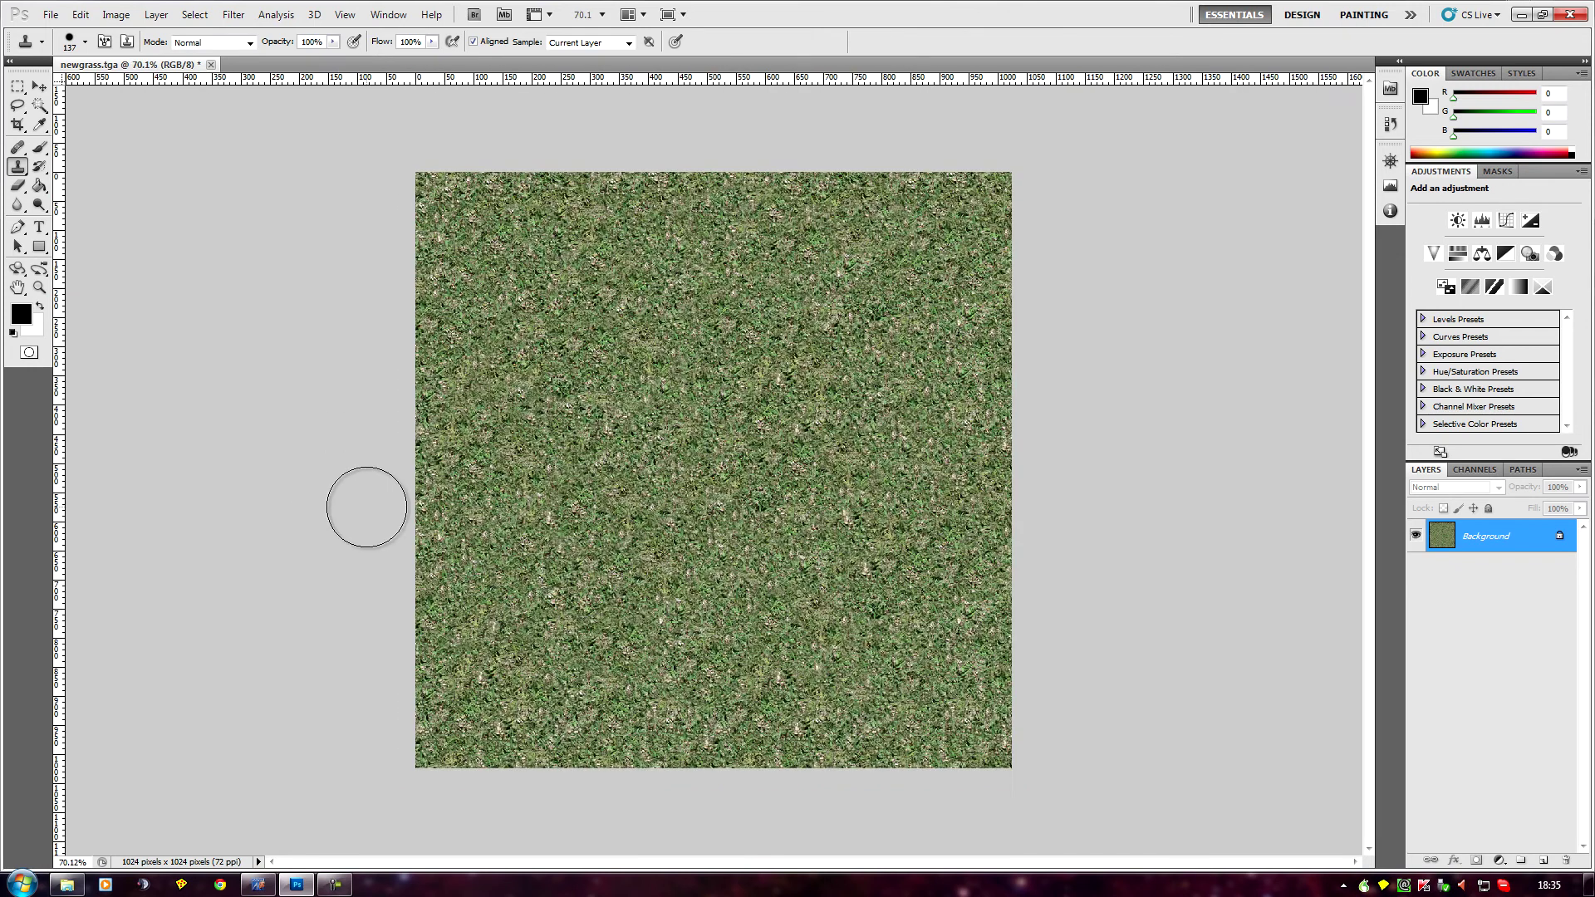
pyautogui.click(575, 497)
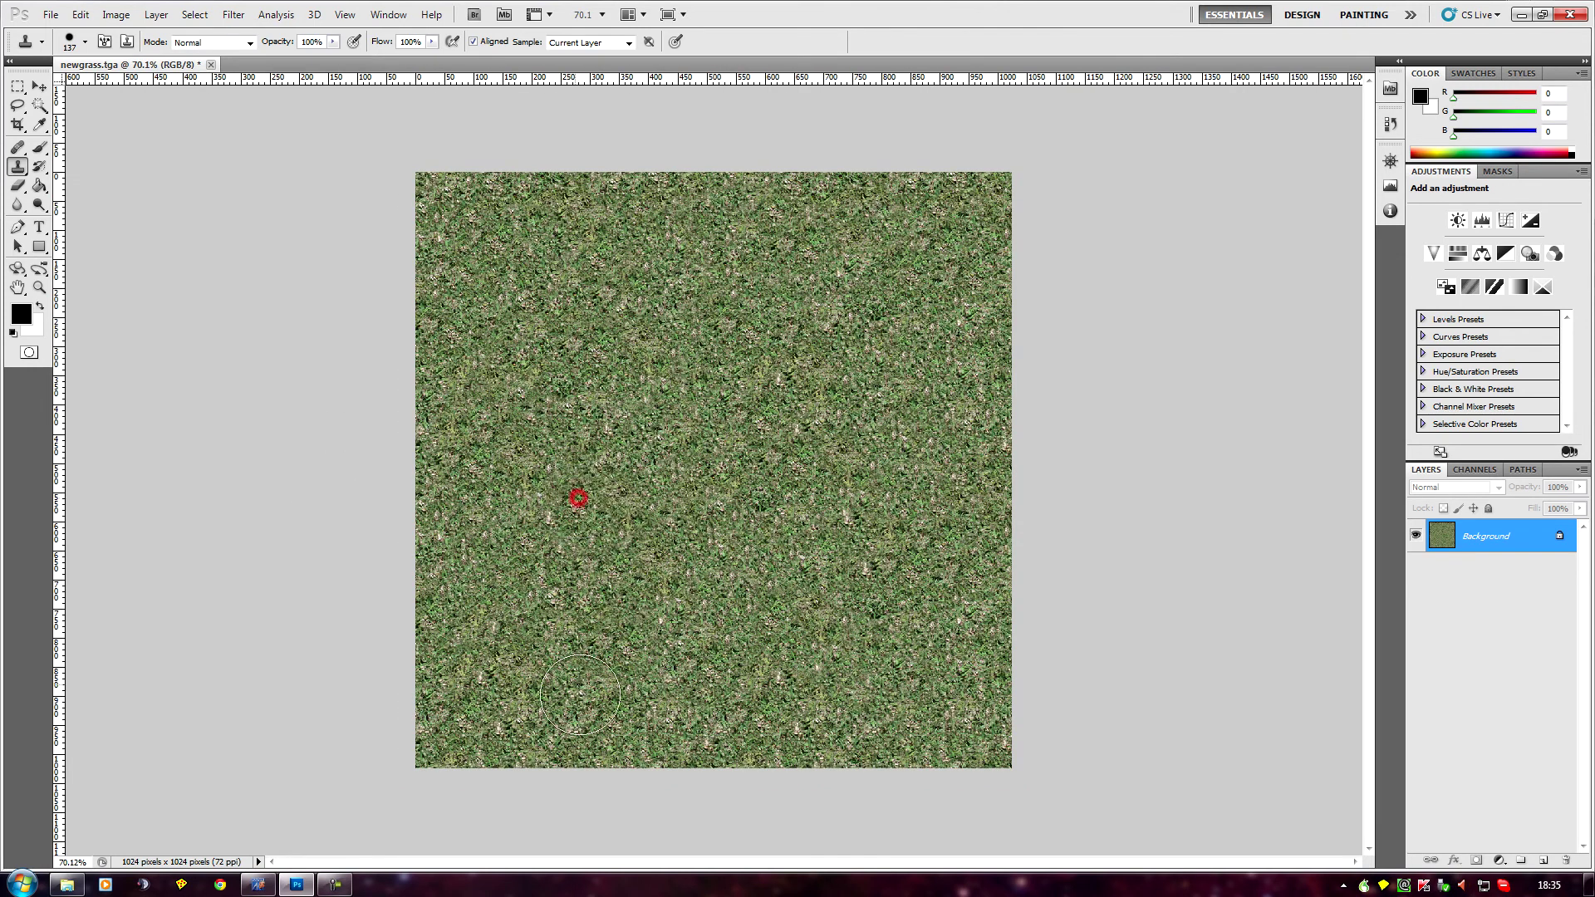
pyautogui.click(702, 733)
pyautogui.click(689, 601)
pyautogui.click(666, 485)
pyautogui.click(921, 603)
pyautogui.click(721, 621)
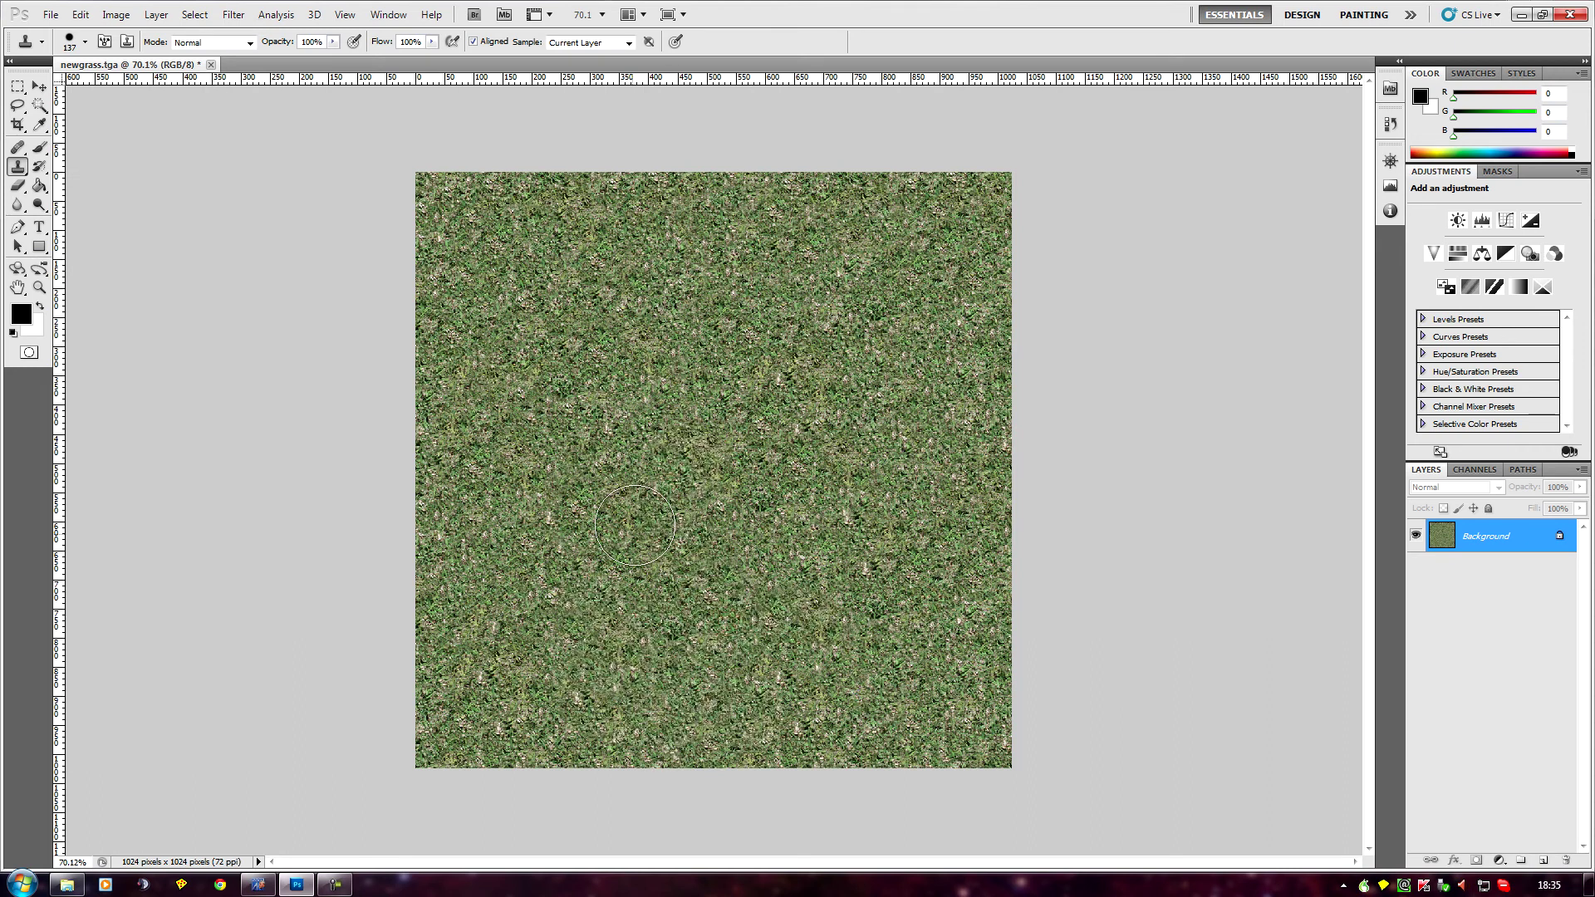
pyautogui.click(662, 214)
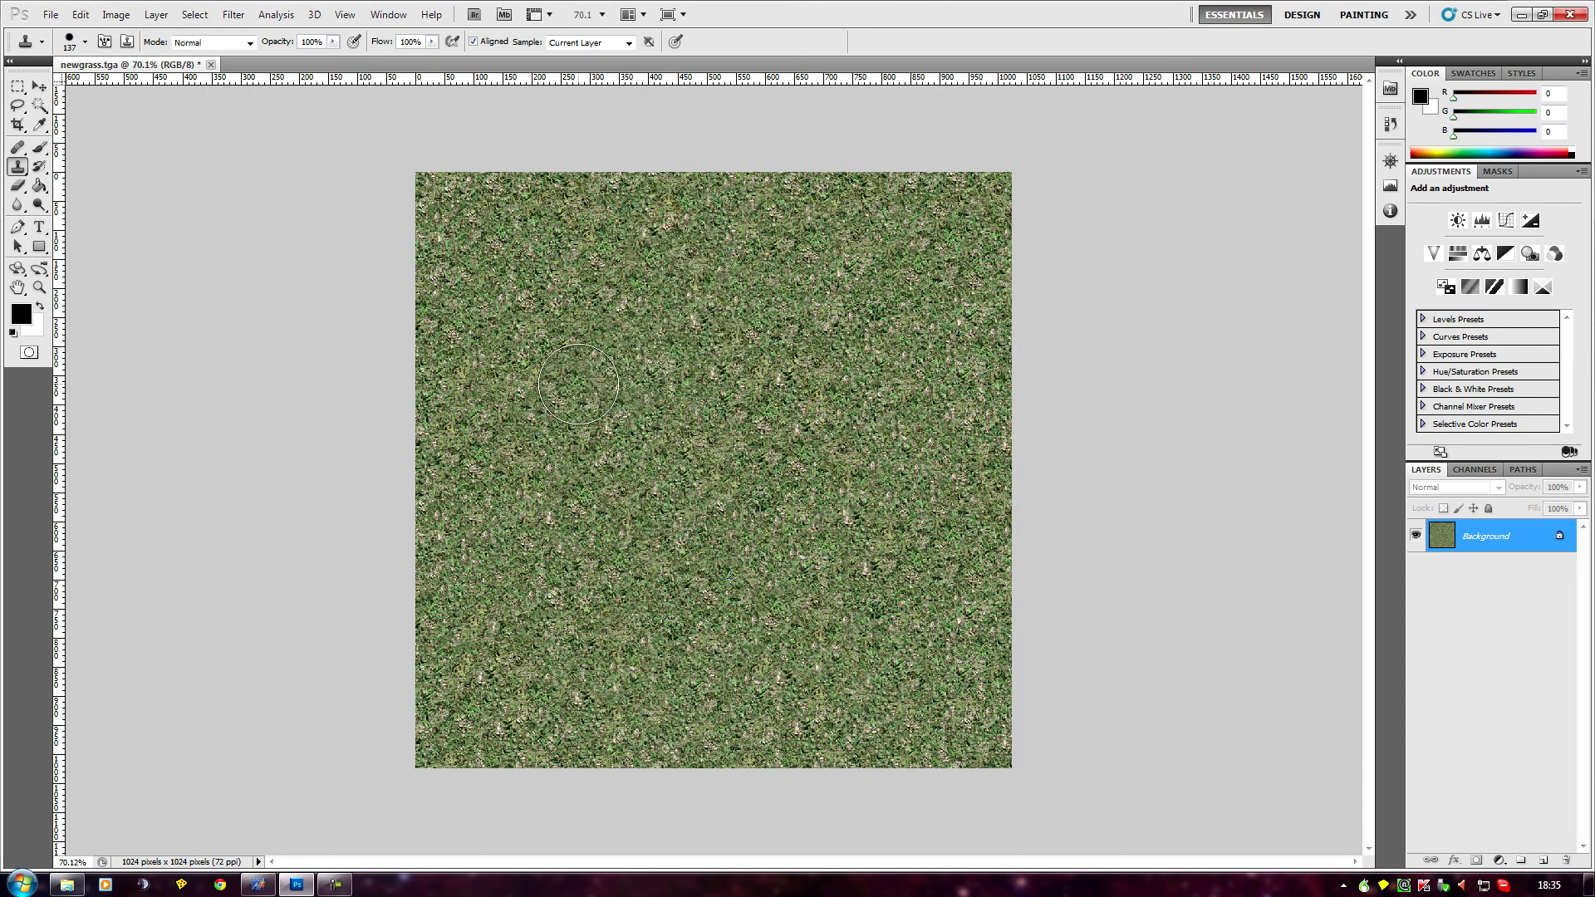
# Step: Review the cloned texture and reapply the last Offset filter to bring its outer edges into the middle
pyautogui.scroll(-3, 518, 615)
pyautogui.scroll(-1, 517, 616)
pyautogui.scroll(3, 189, 516)
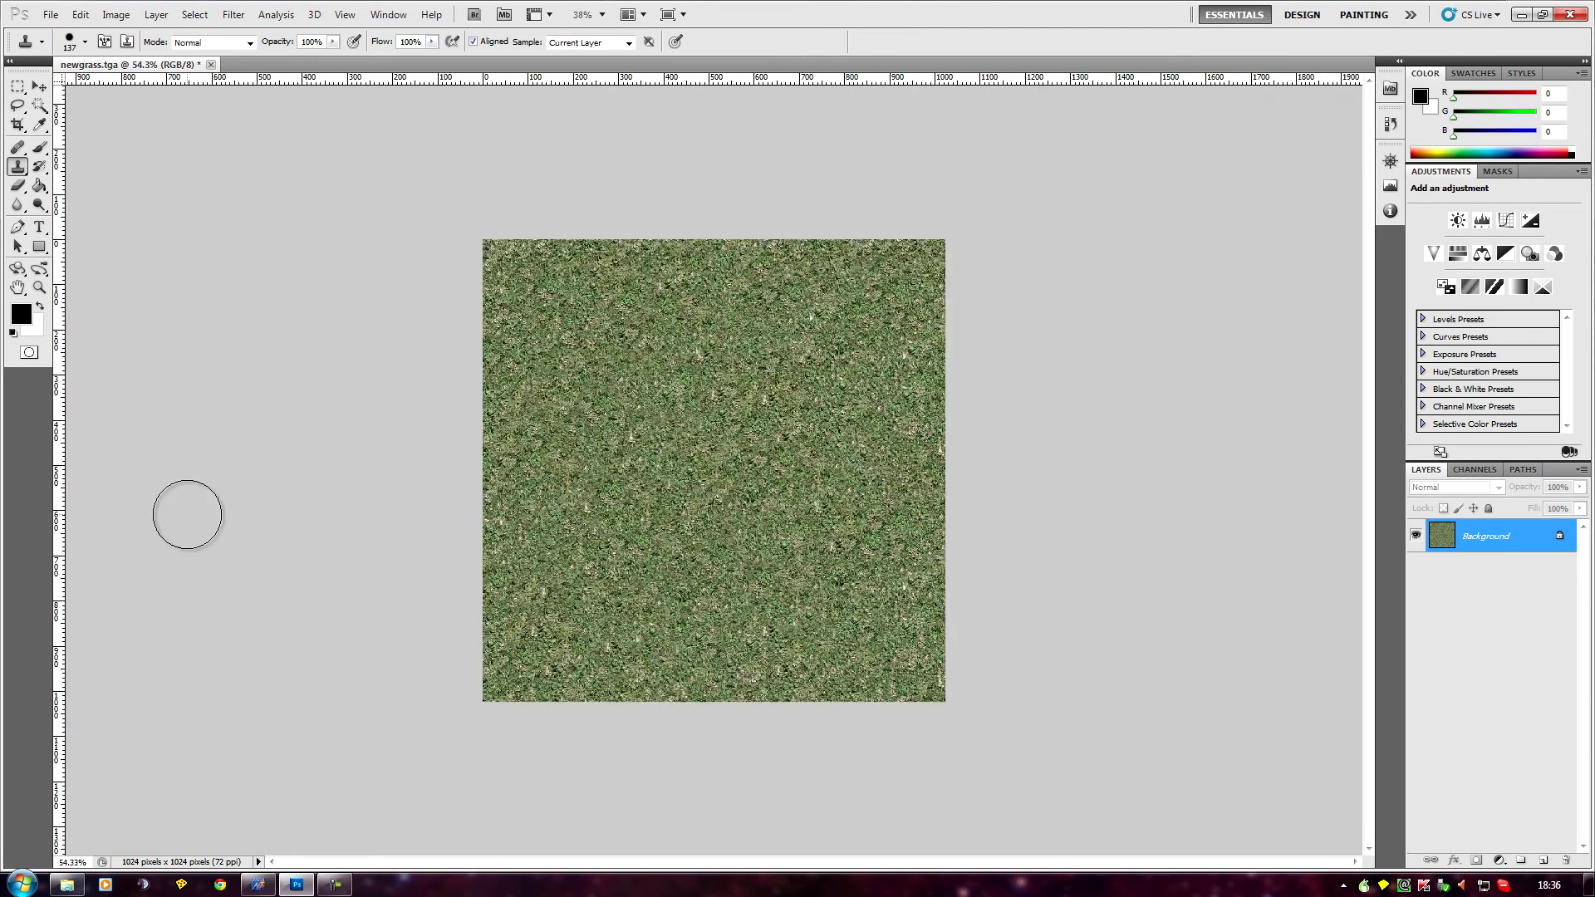
pyautogui.scroll(1, 177, 467)
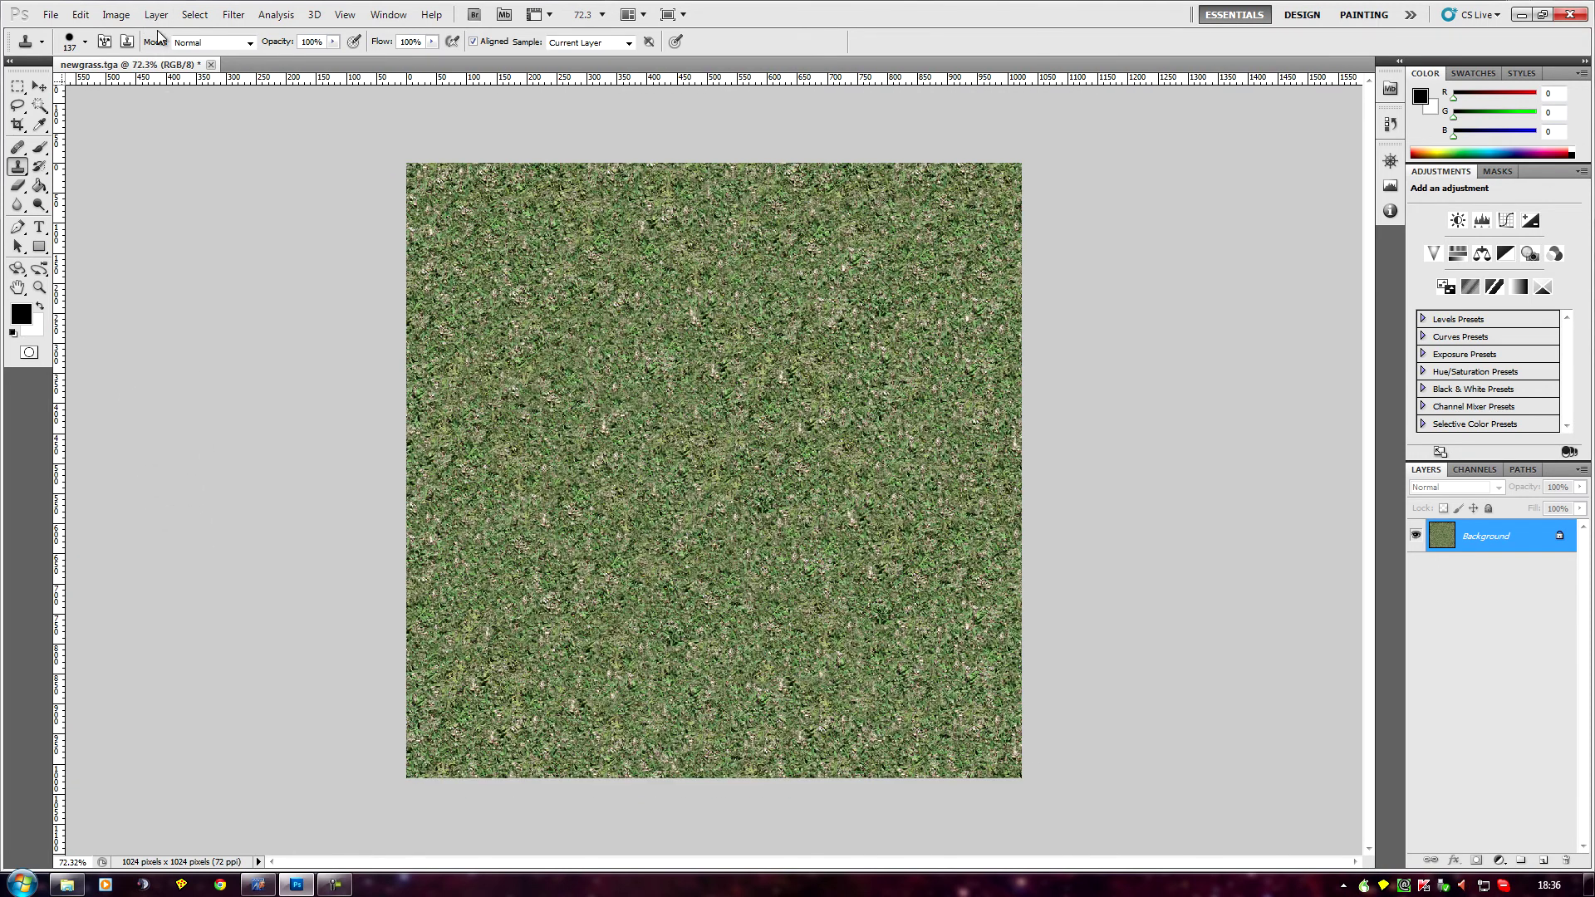
pyautogui.click(223, 15)
pyautogui.click(250, 33)
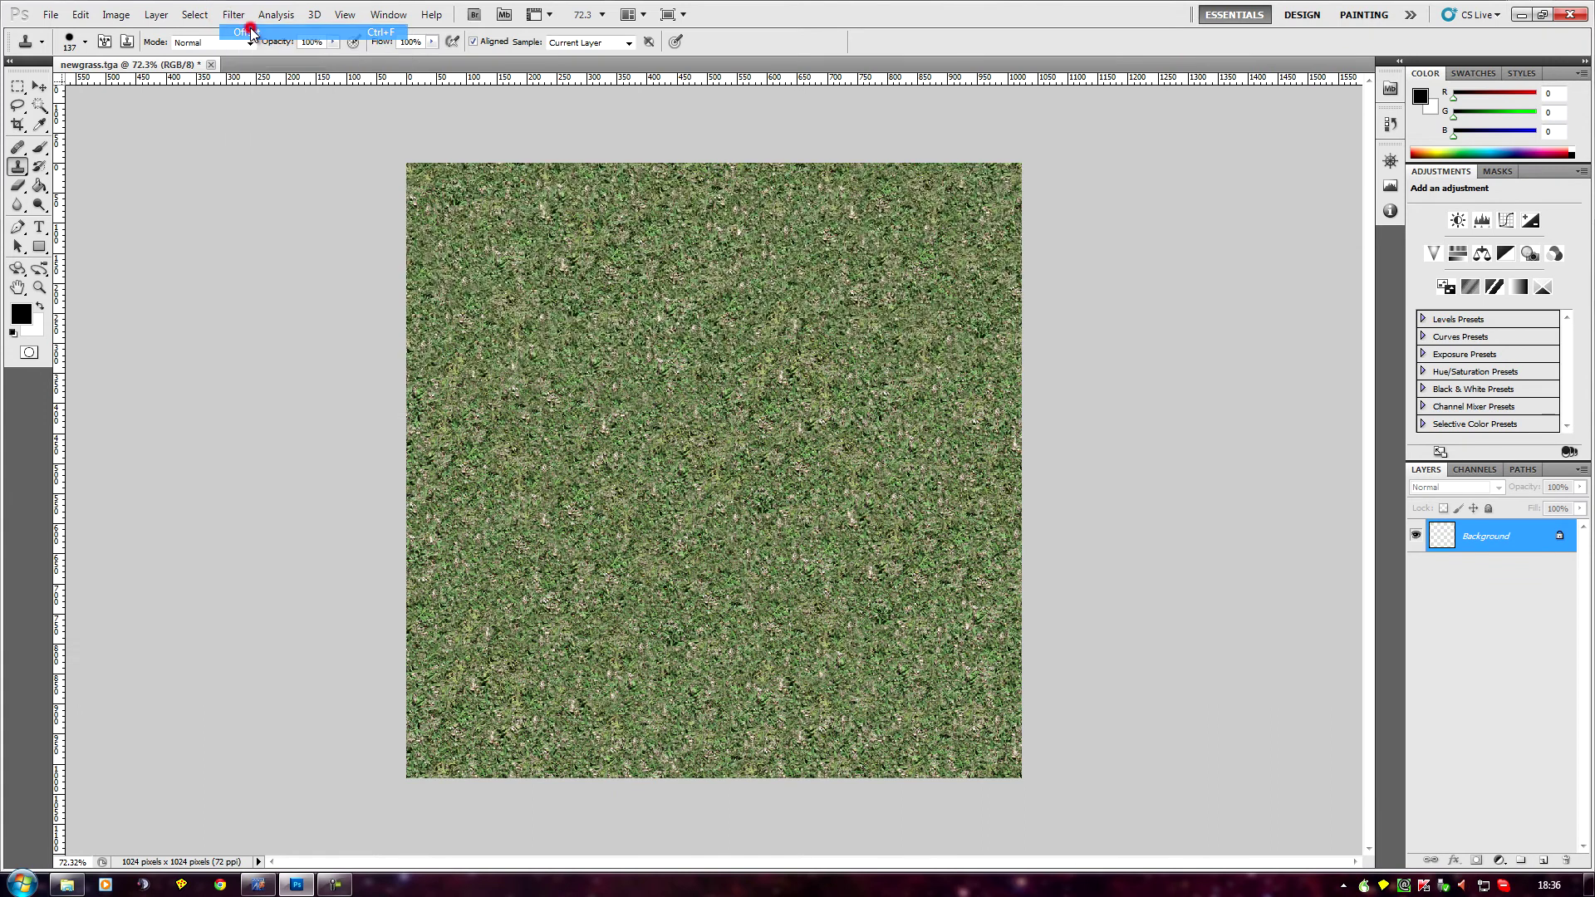
pyautogui.scroll(-2, 571, 513)
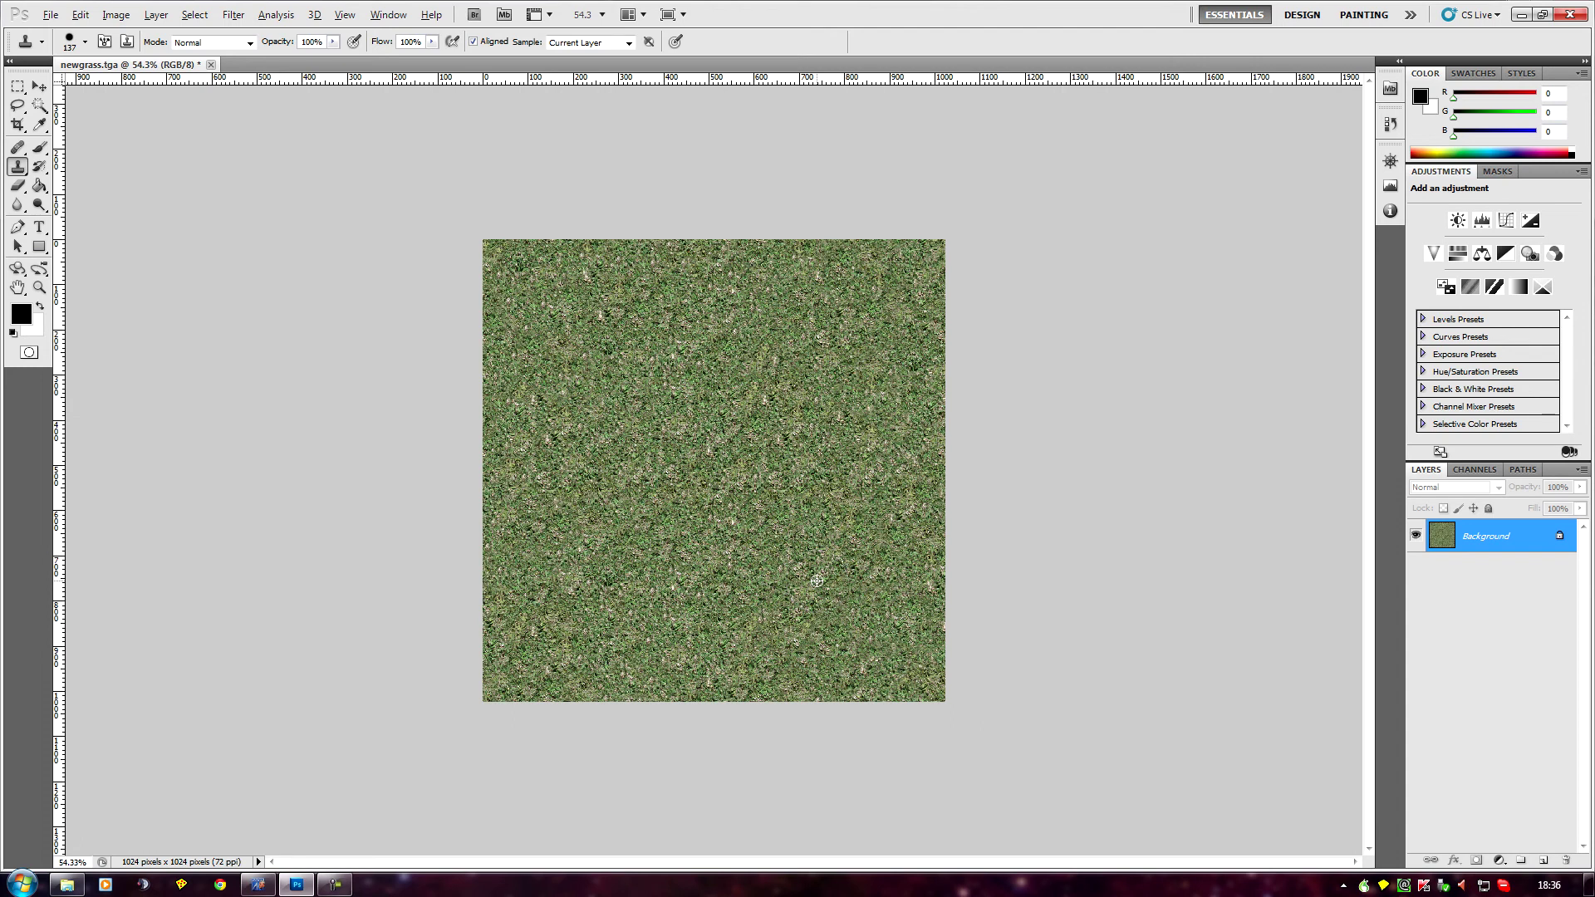
# Step: Reduce the Clone Stamp brush to 64 px and clone sampled grass over the seam marks around the texture's middle
pyautogui.press('alt')
pyautogui.click(83, 42)
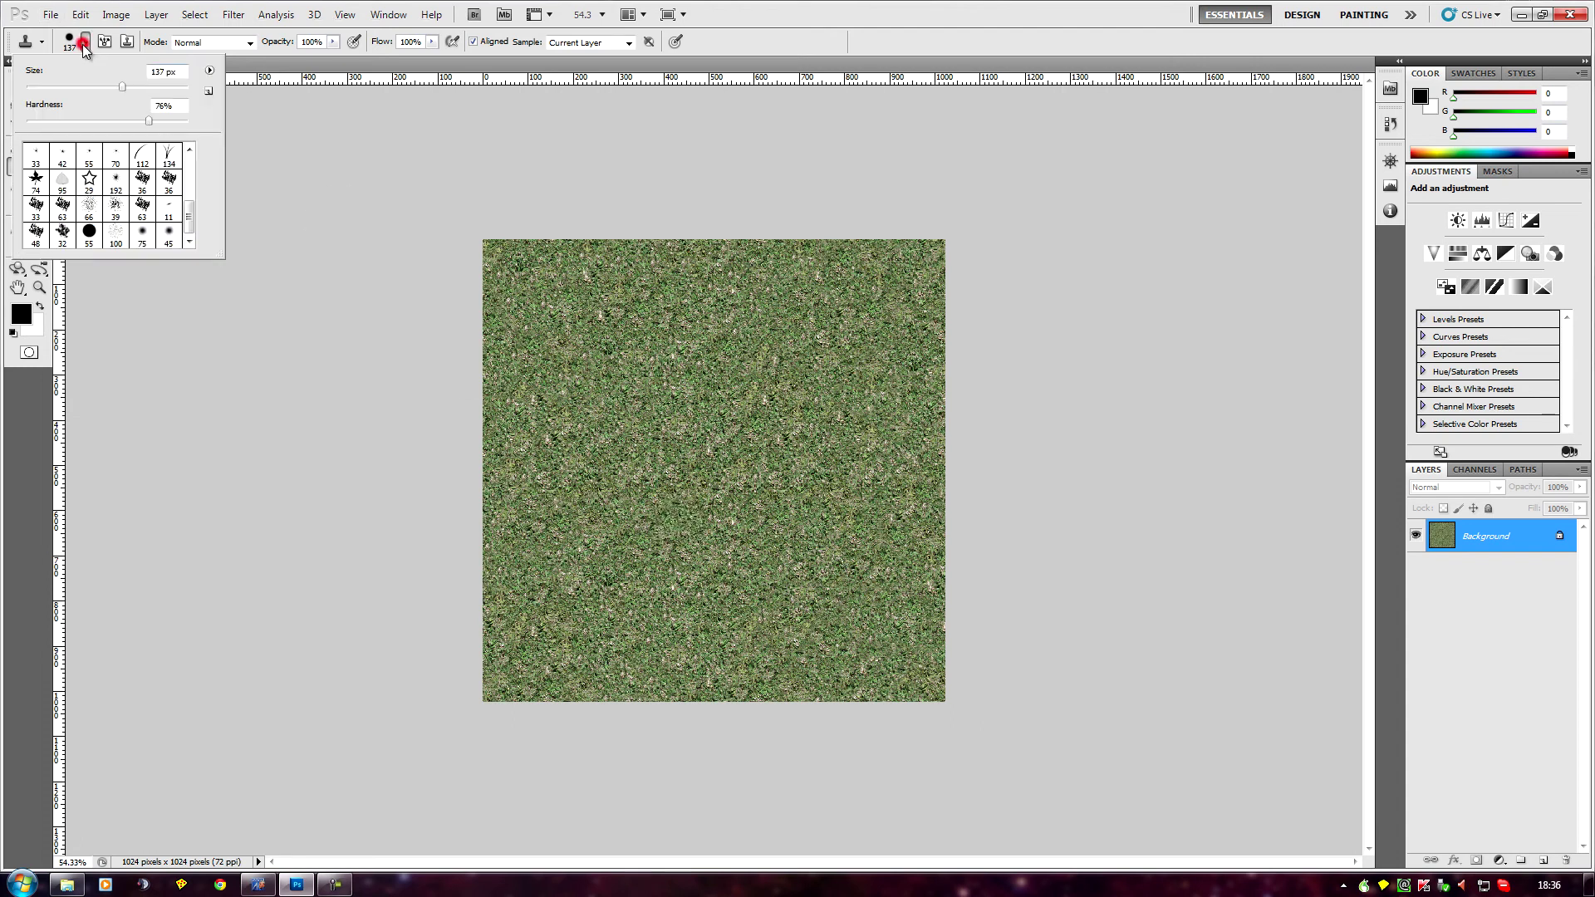
pyautogui.click(77, 85)
pyautogui.click(798, 544)
pyautogui.click(676, 490)
pyautogui.keyDown('alt'); pyautogui.click(602, 558); pyautogui.keyUp('alt')
pyautogui.click(798, 517)
pyautogui.click(887, 542)
pyautogui.click(909, 473)
pyautogui.click(754, 489)
pyautogui.click(768, 319)
pyautogui.click(700, 278)
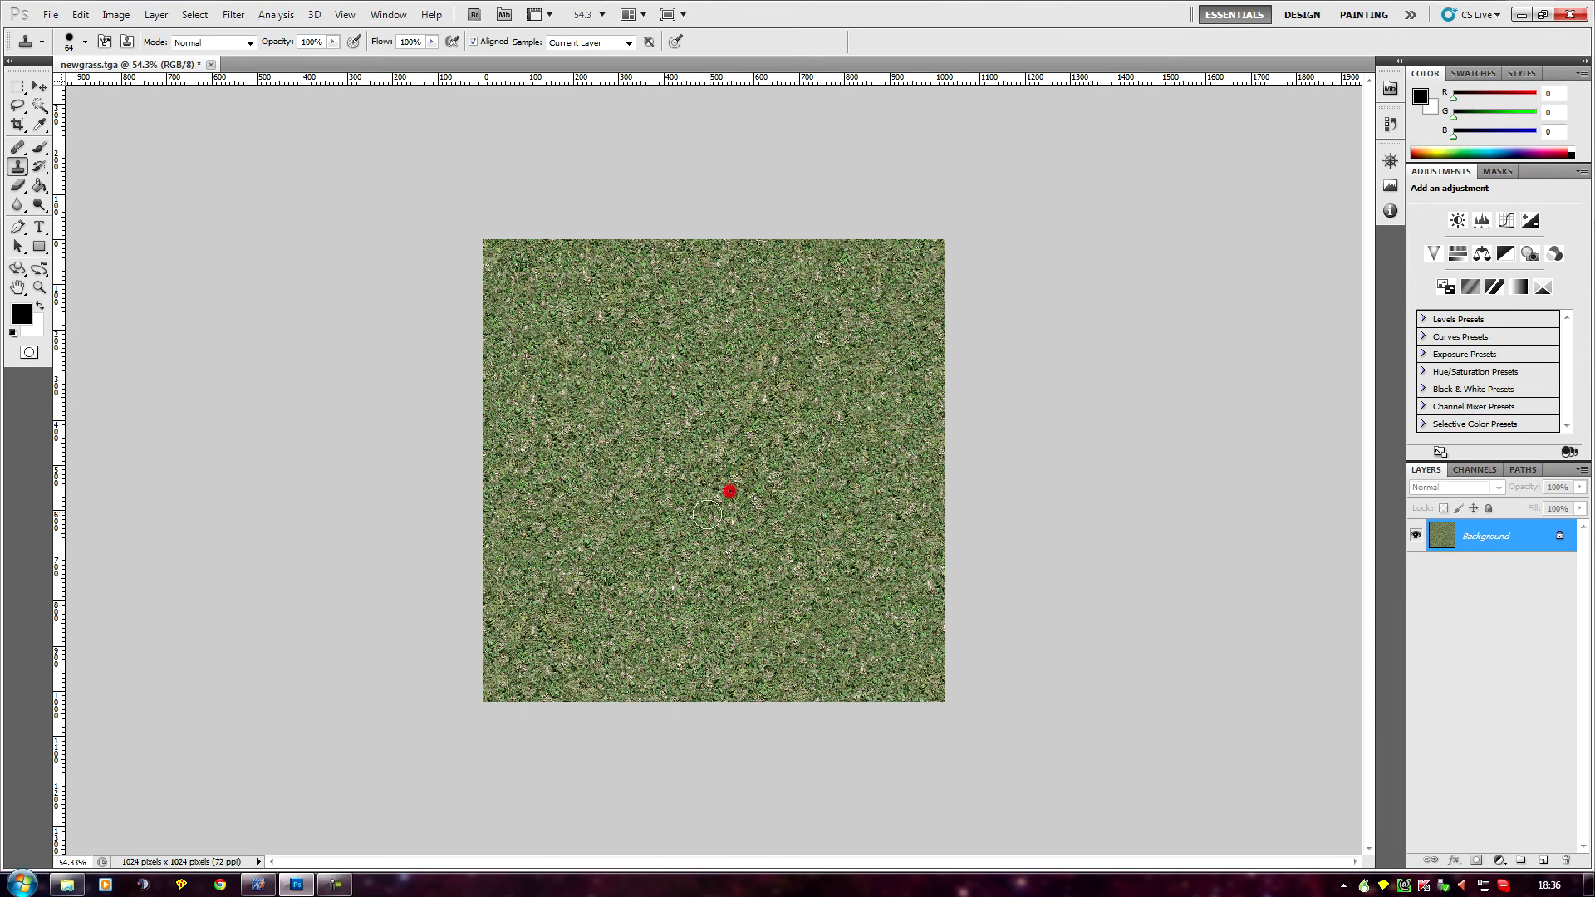
pyautogui.click(716, 565)
pyautogui.click(642, 464)
pyautogui.click(688, 382)
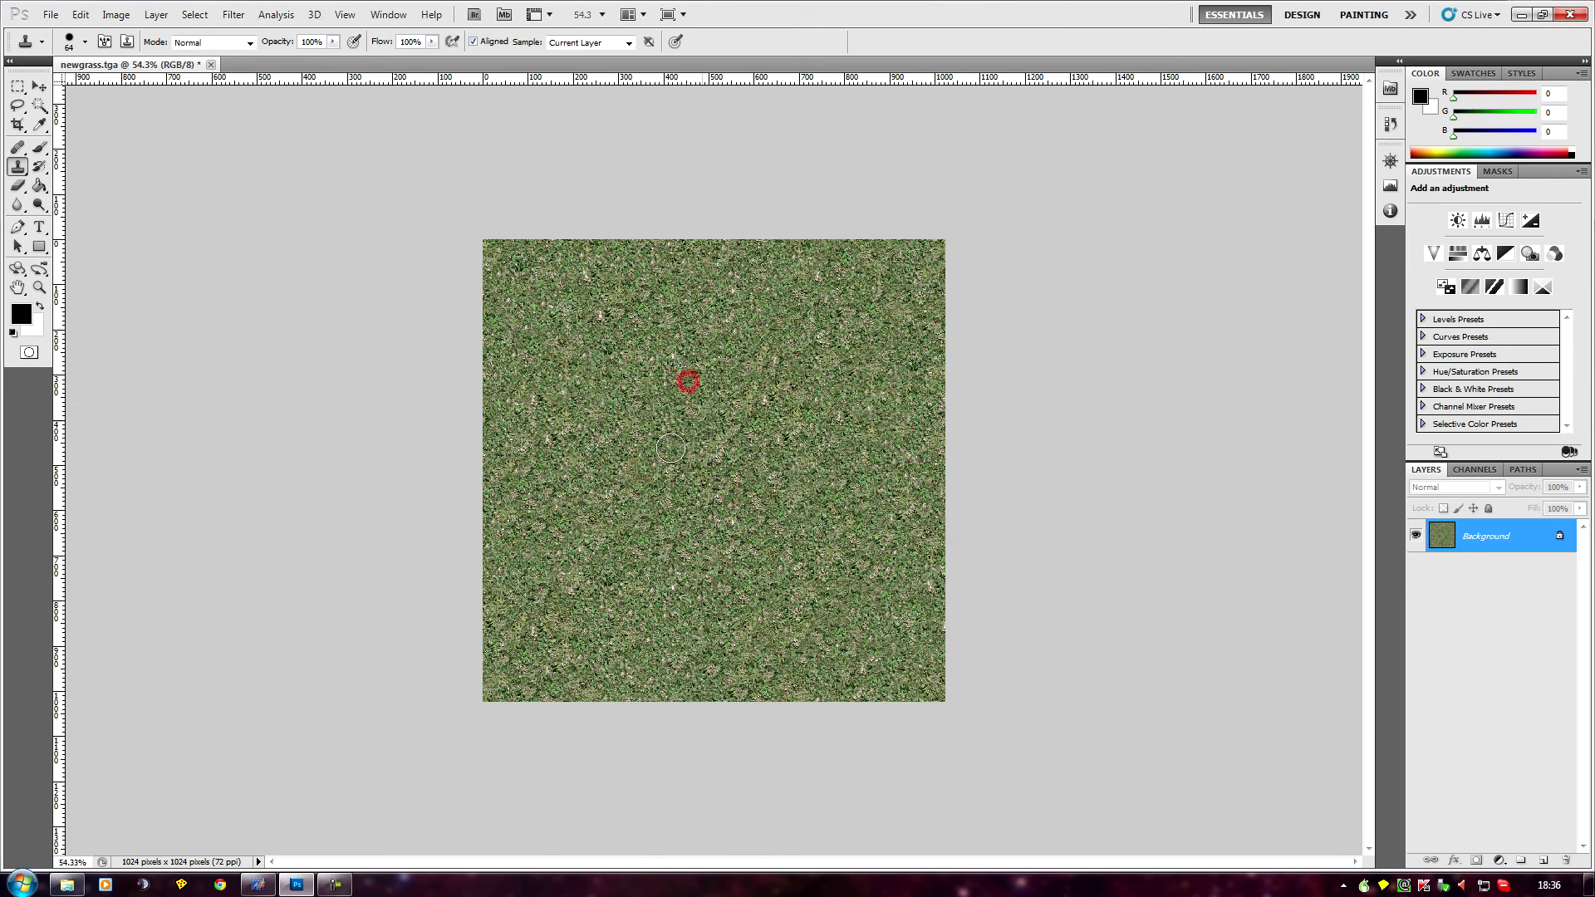
# Step: Examine the retouched grass at several zoom levels for remaining seams and repeating patches
pyautogui.scroll(-2, 677, 443)
pyautogui.scroll(5, 677, 443)
pyautogui.scroll(-3, 199, 411)
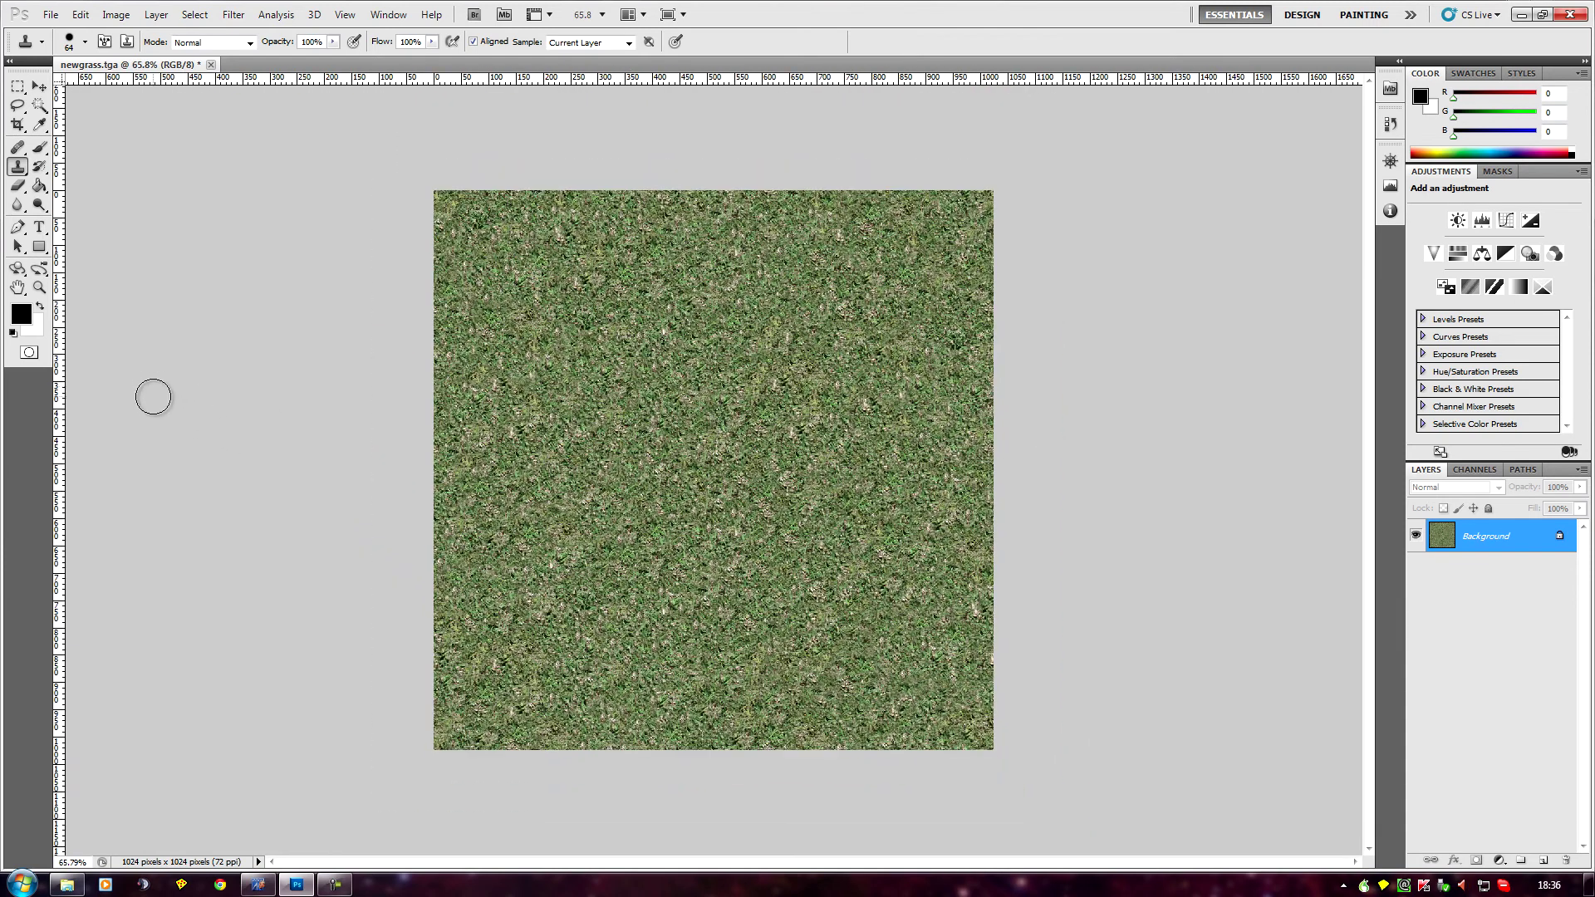
pyautogui.scroll(1, 146, 402)
pyautogui.scroll(-1, 147, 402)
pyautogui.scroll(1, 141, 399)
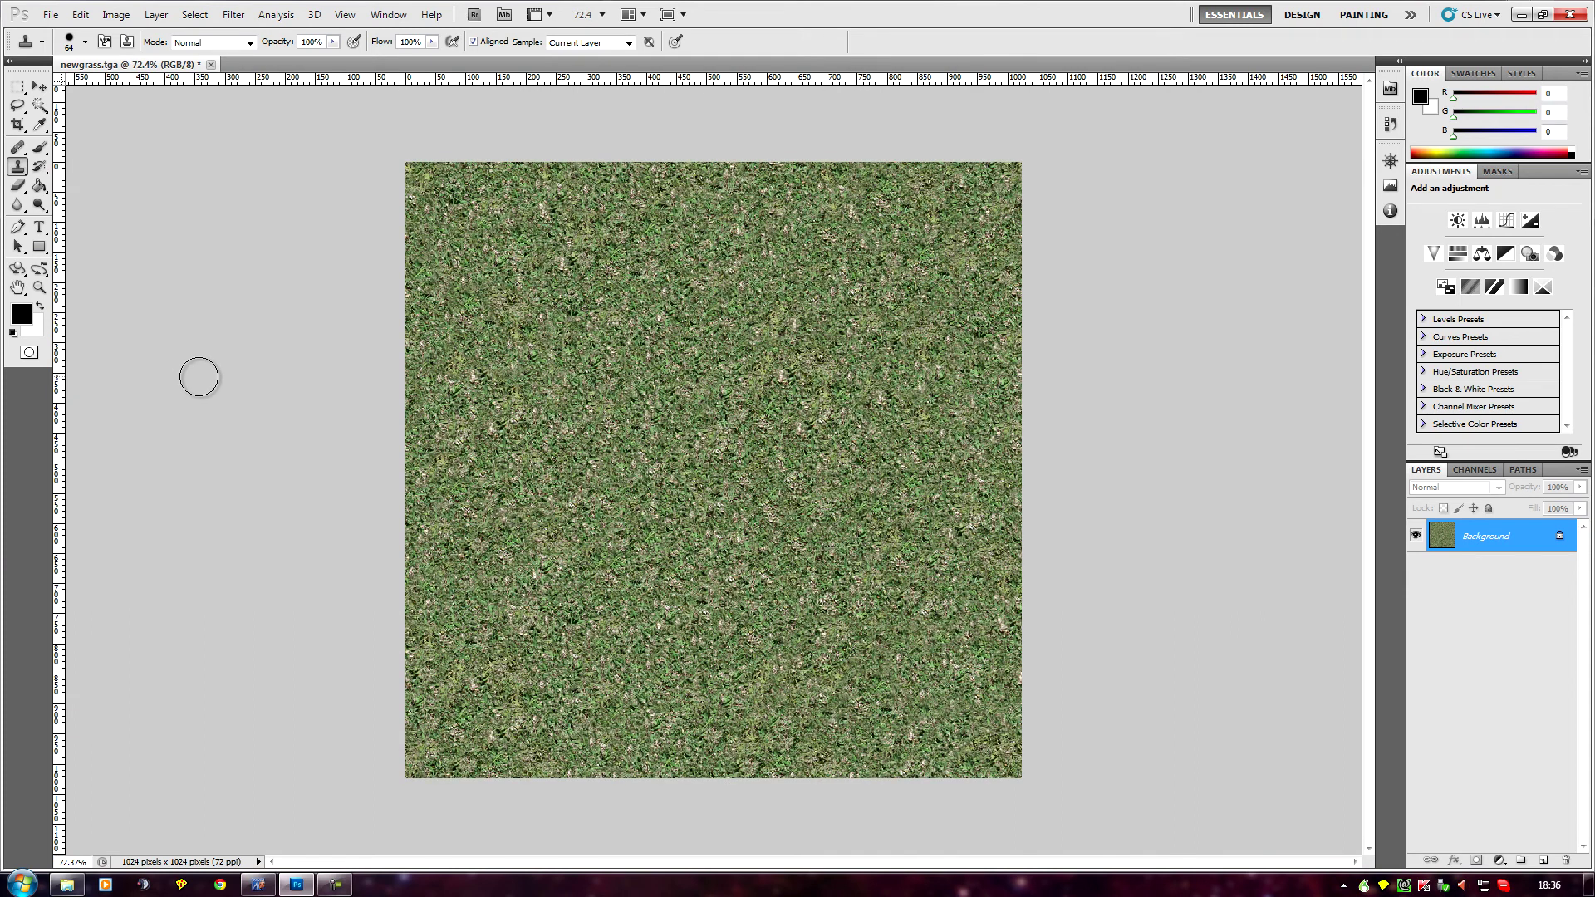
pyautogui.scroll(-1, 200, 378)
pyautogui.scroll(2, 200, 378)
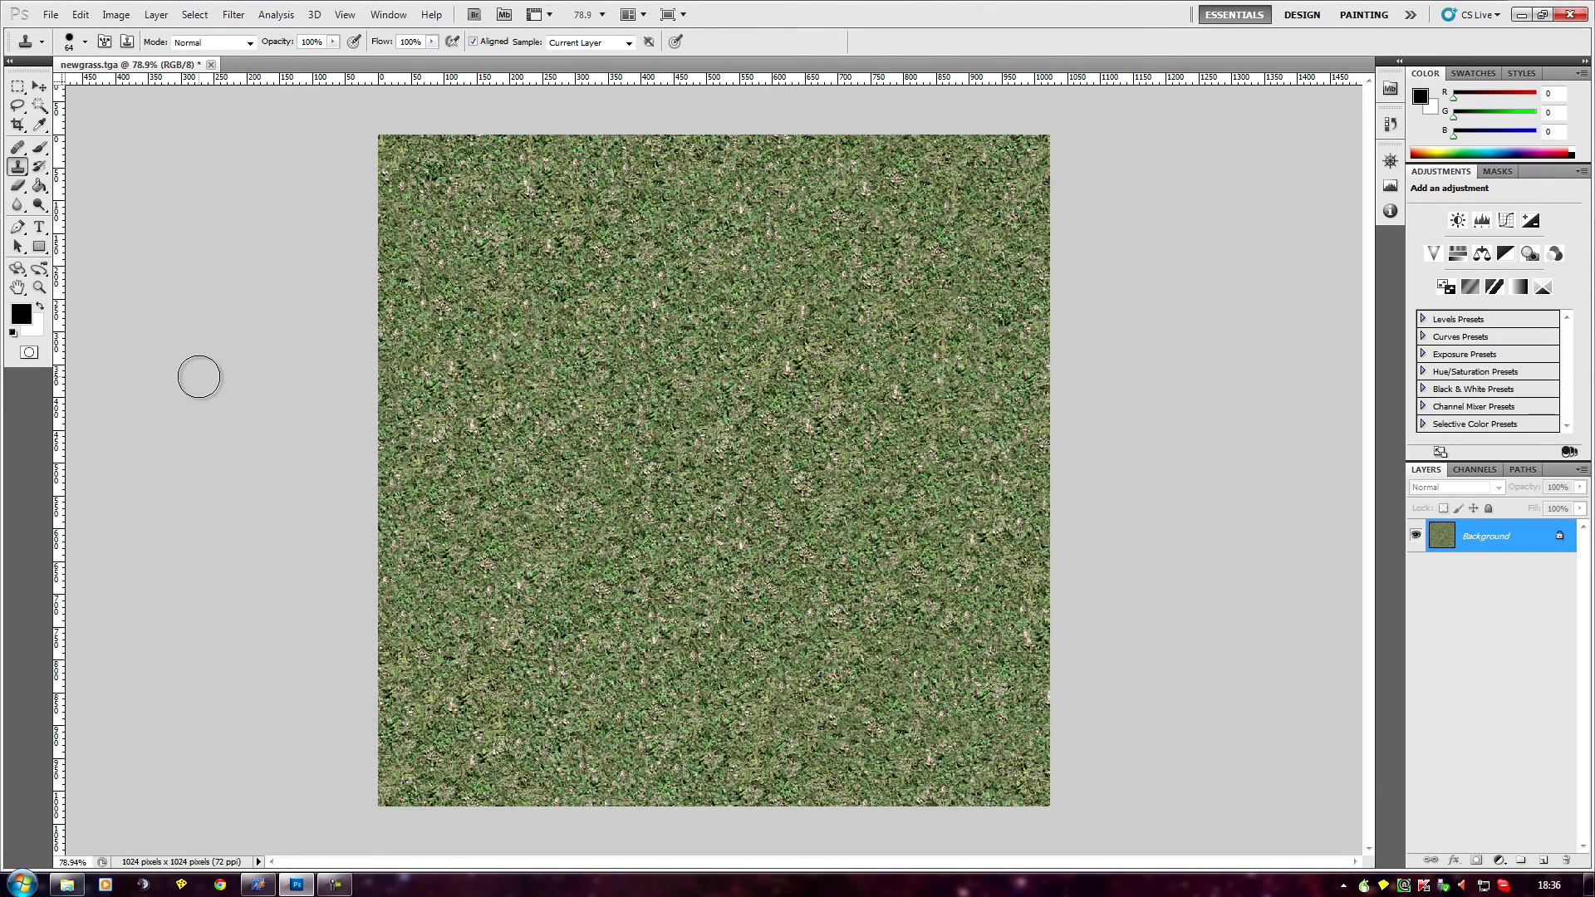
pyautogui.scroll(-1, 198, 377)
pyautogui.scroll(1, 199, 377)
pyautogui.scroll(-1, 270, 305)
pyautogui.scroll(1, 271, 305)
# Step: Resize the grass texture to 512 x 512 pixels with proportions constrained
pyautogui.click(117, 16)
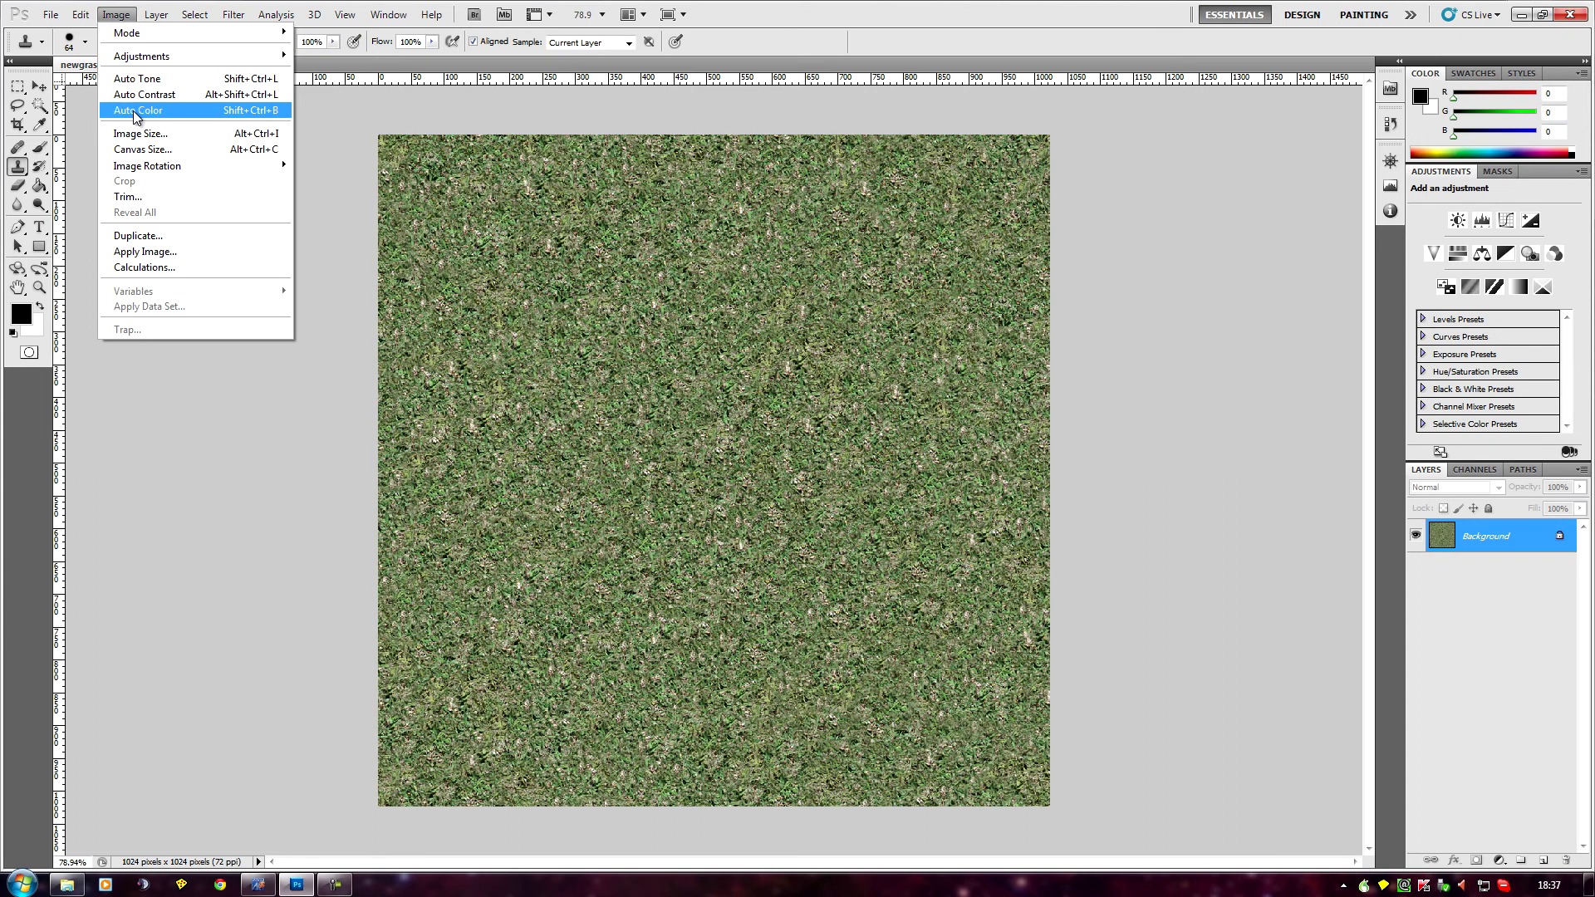
pyautogui.click(139, 142)
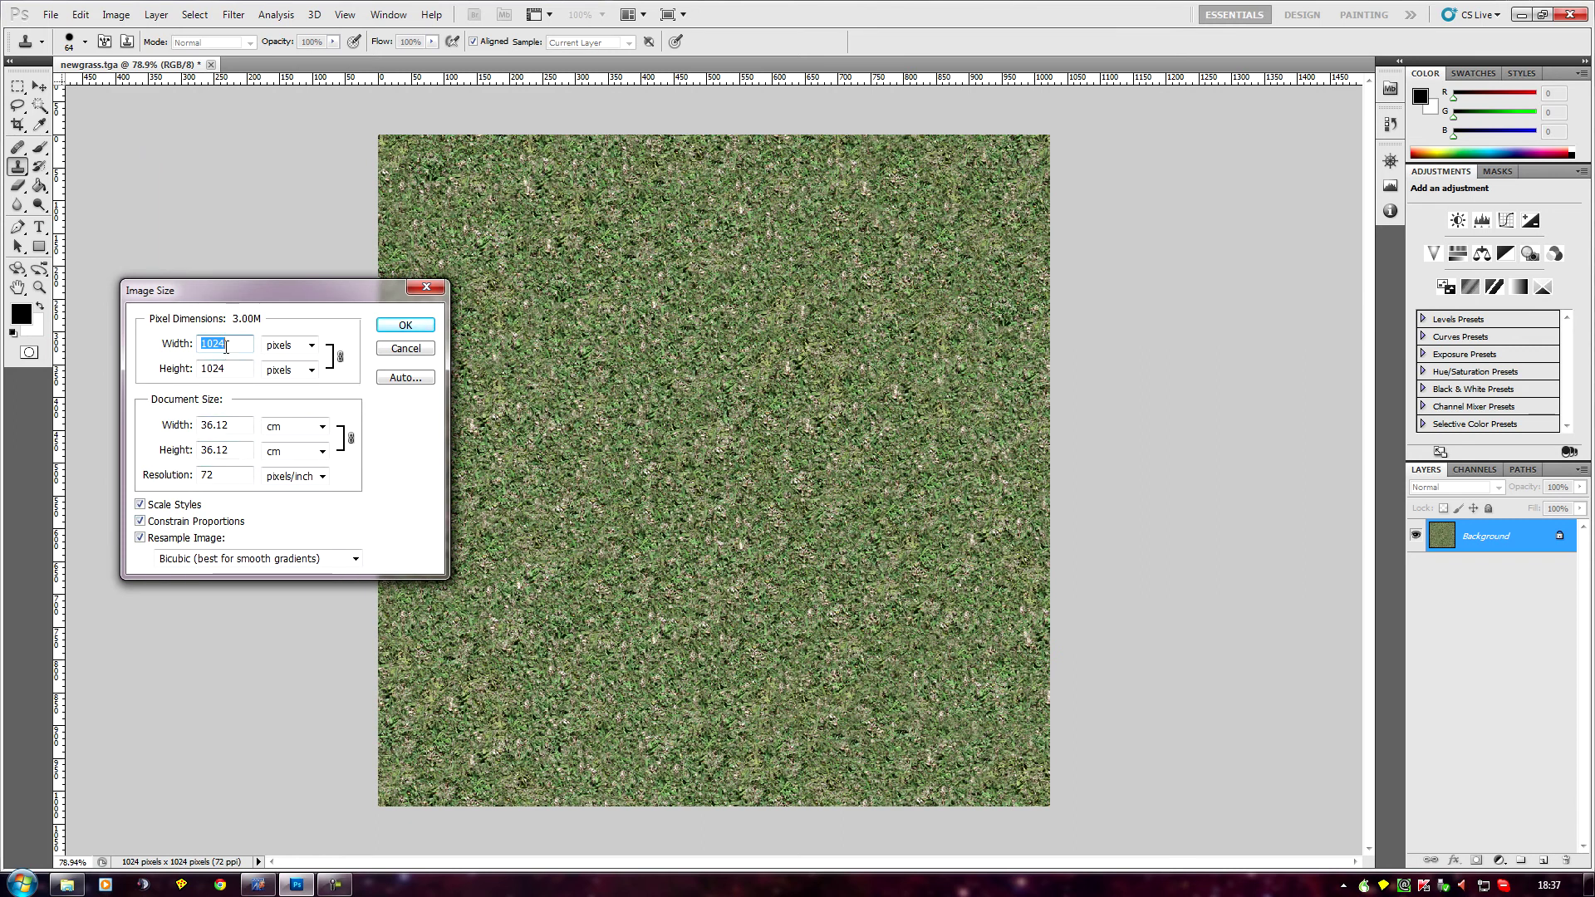
pyautogui.write('5')
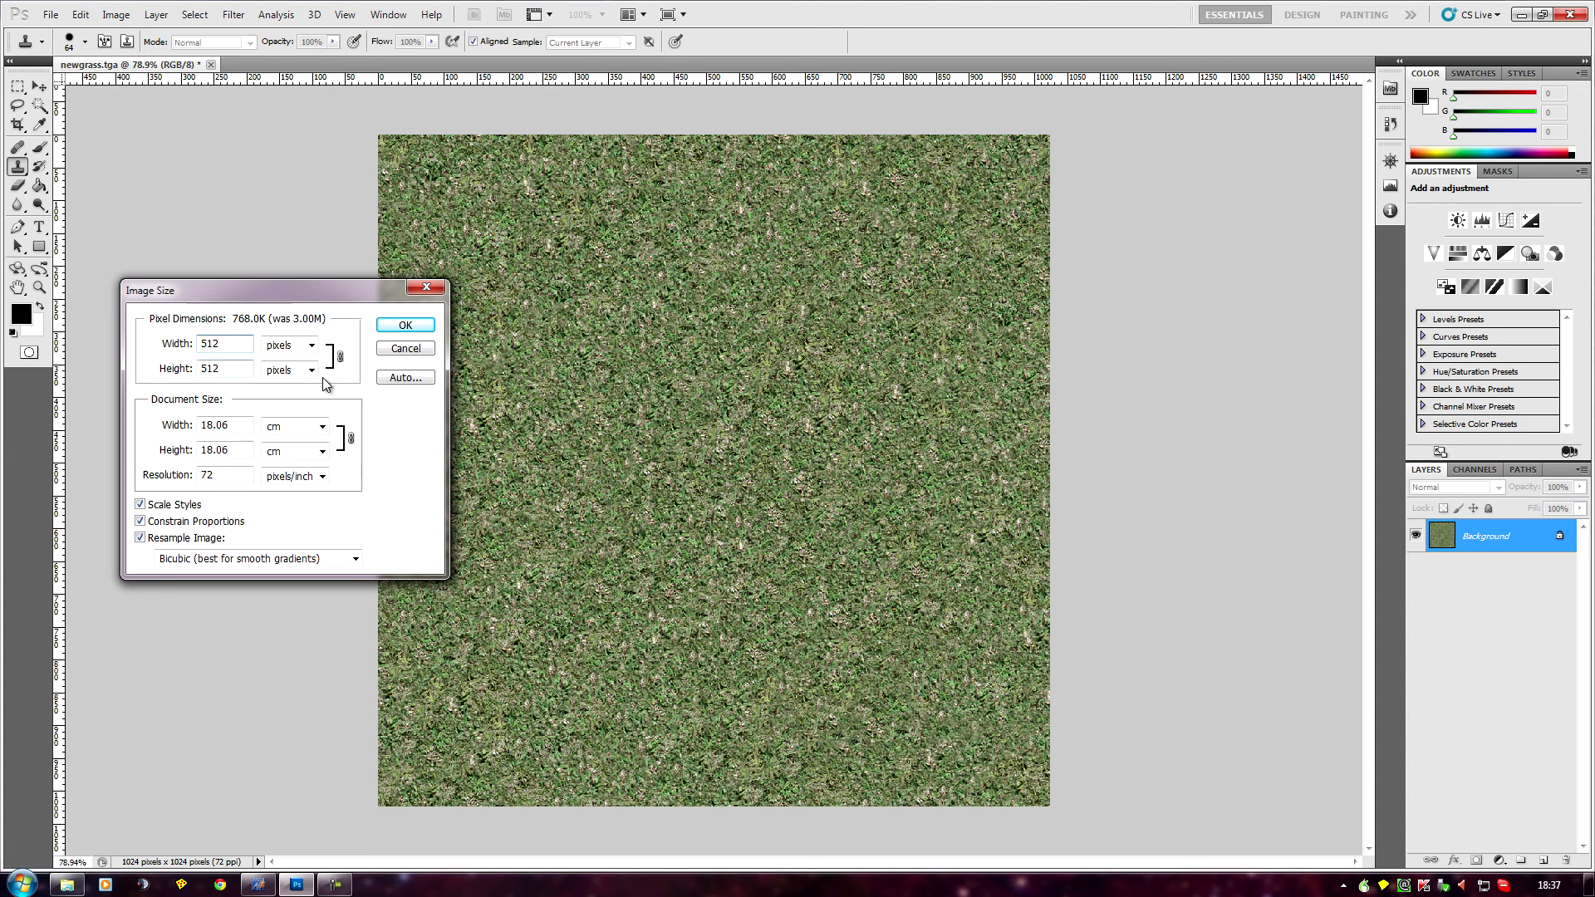
pyautogui.click(407, 324)
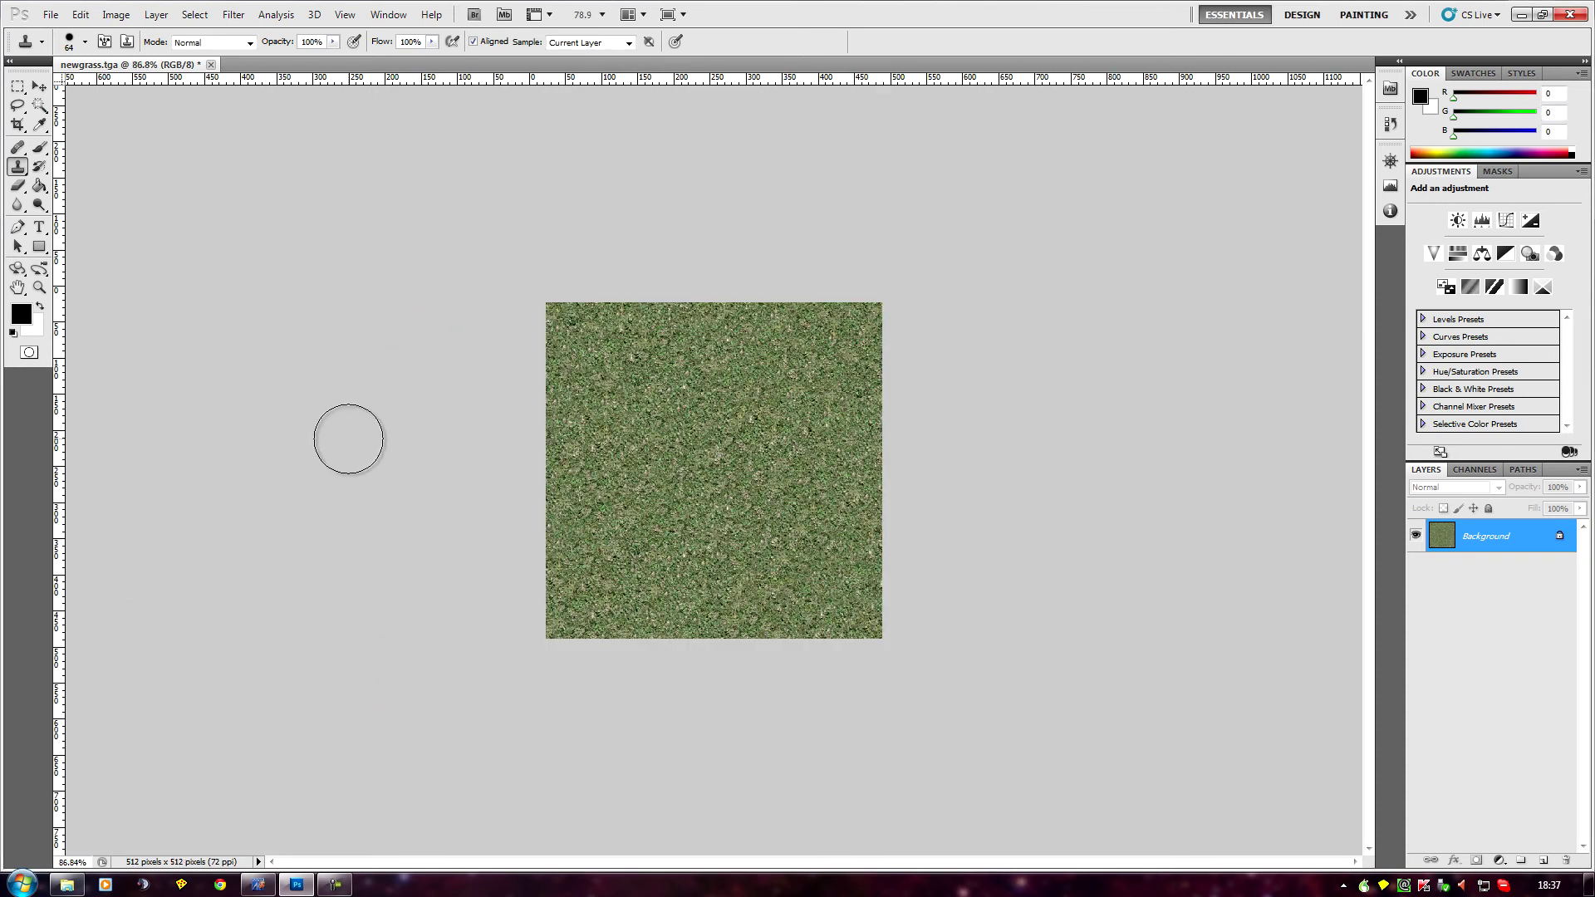
# Step: Reapply the last Offset filter to the resized texture and inspect its middle for seams
pyautogui.scroll(4, 348, 439)
pyautogui.scroll(-1, 299, 442)
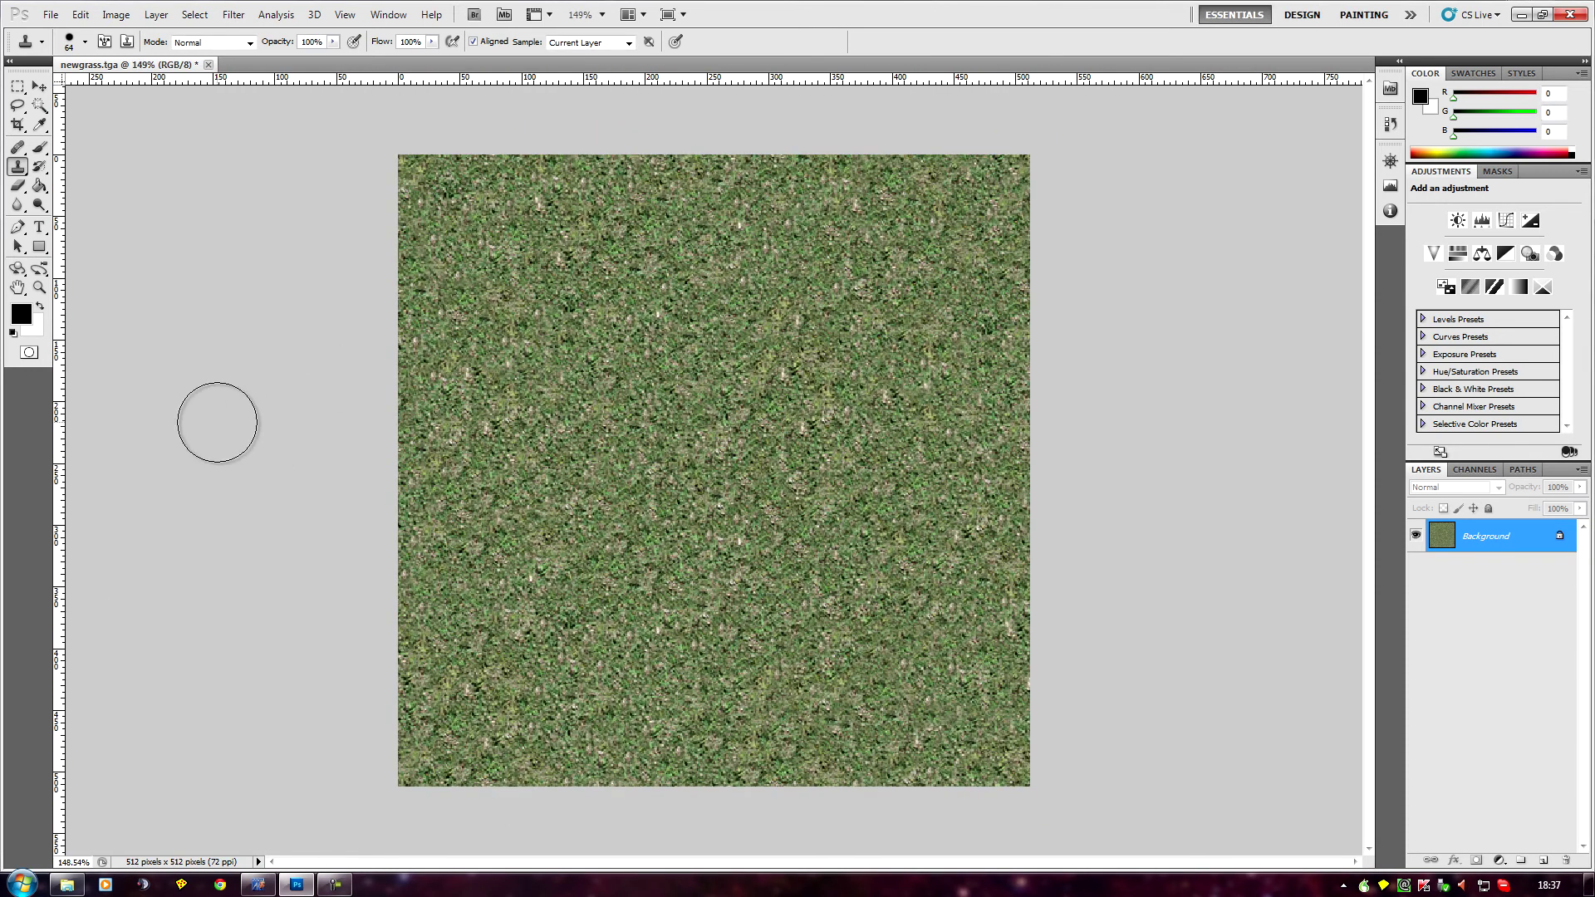
pyautogui.scroll(1, 218, 422)
pyautogui.scroll(-1, 219, 422)
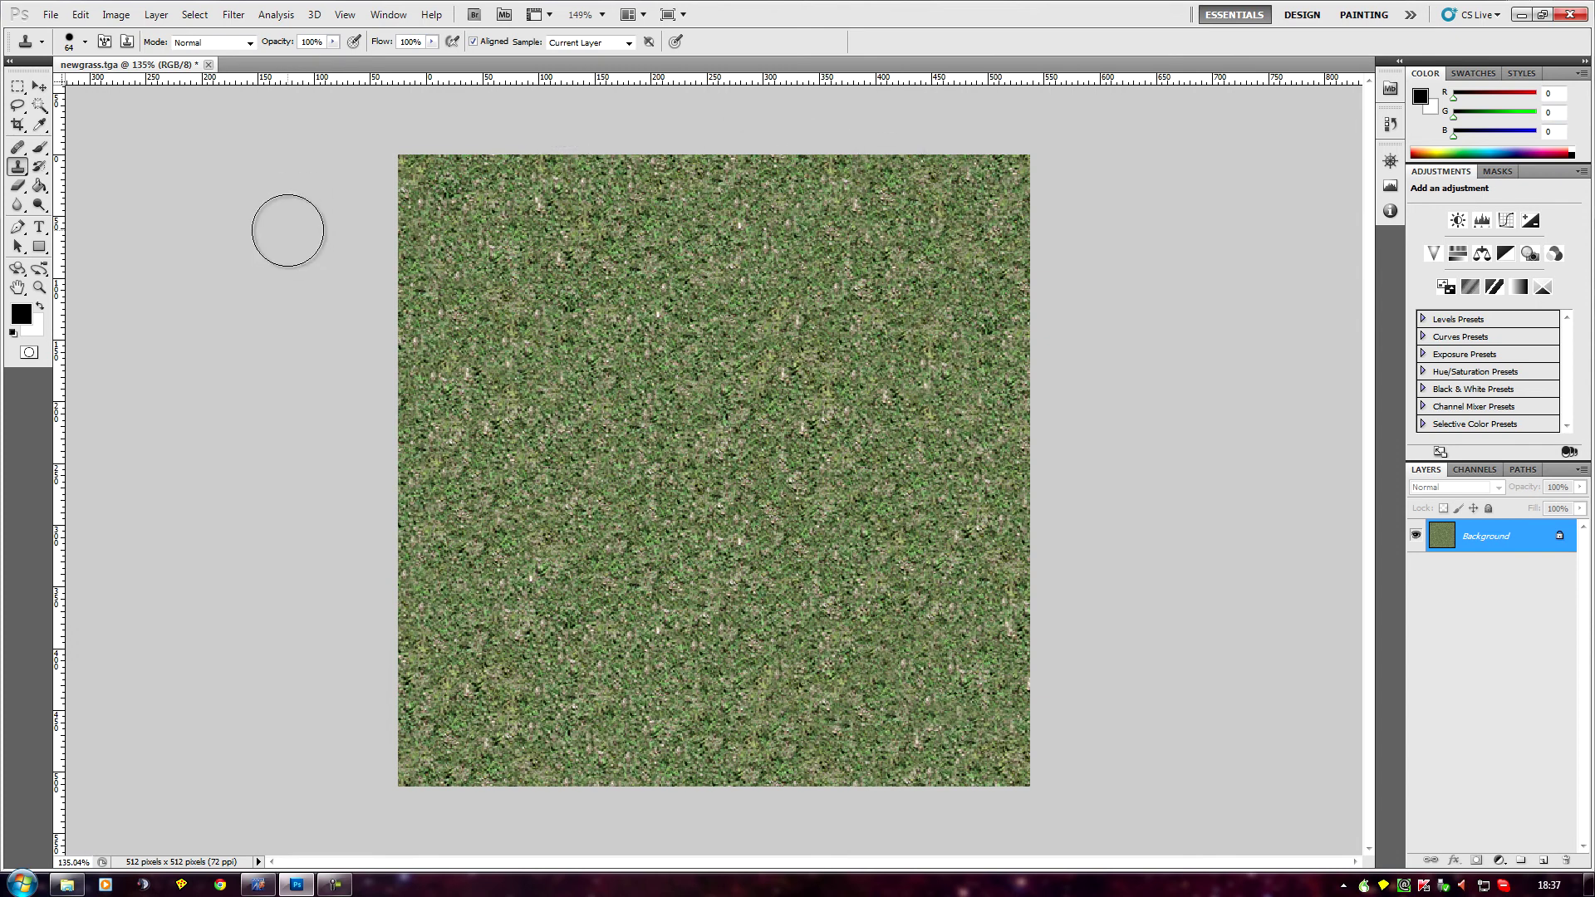
pyautogui.scroll(-1, 290, 232)
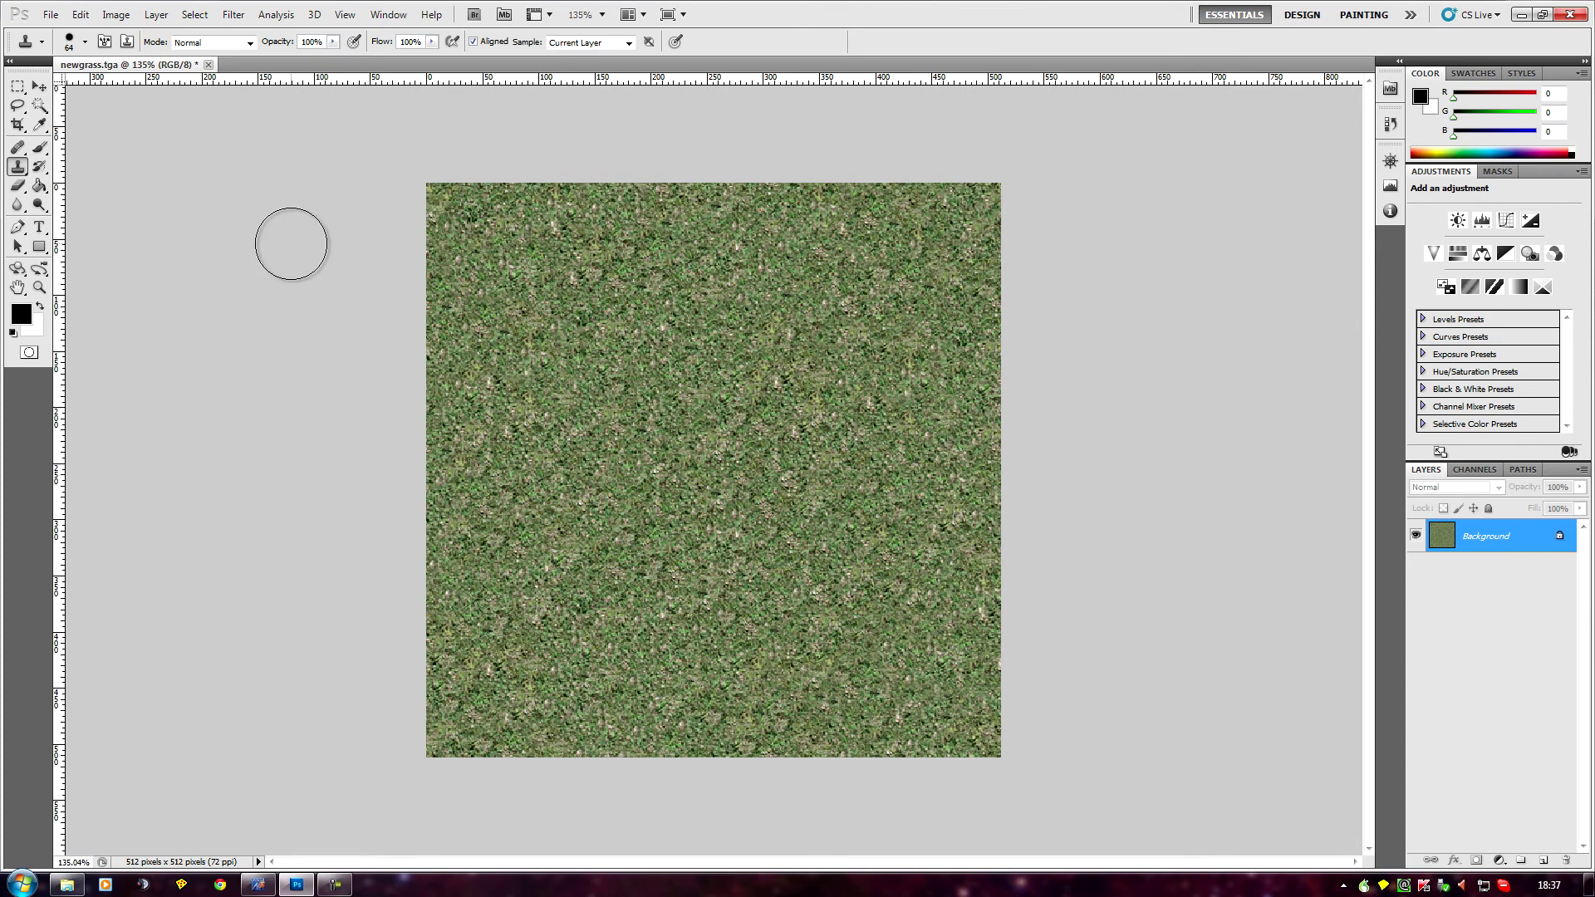
pyautogui.click(192, 16)
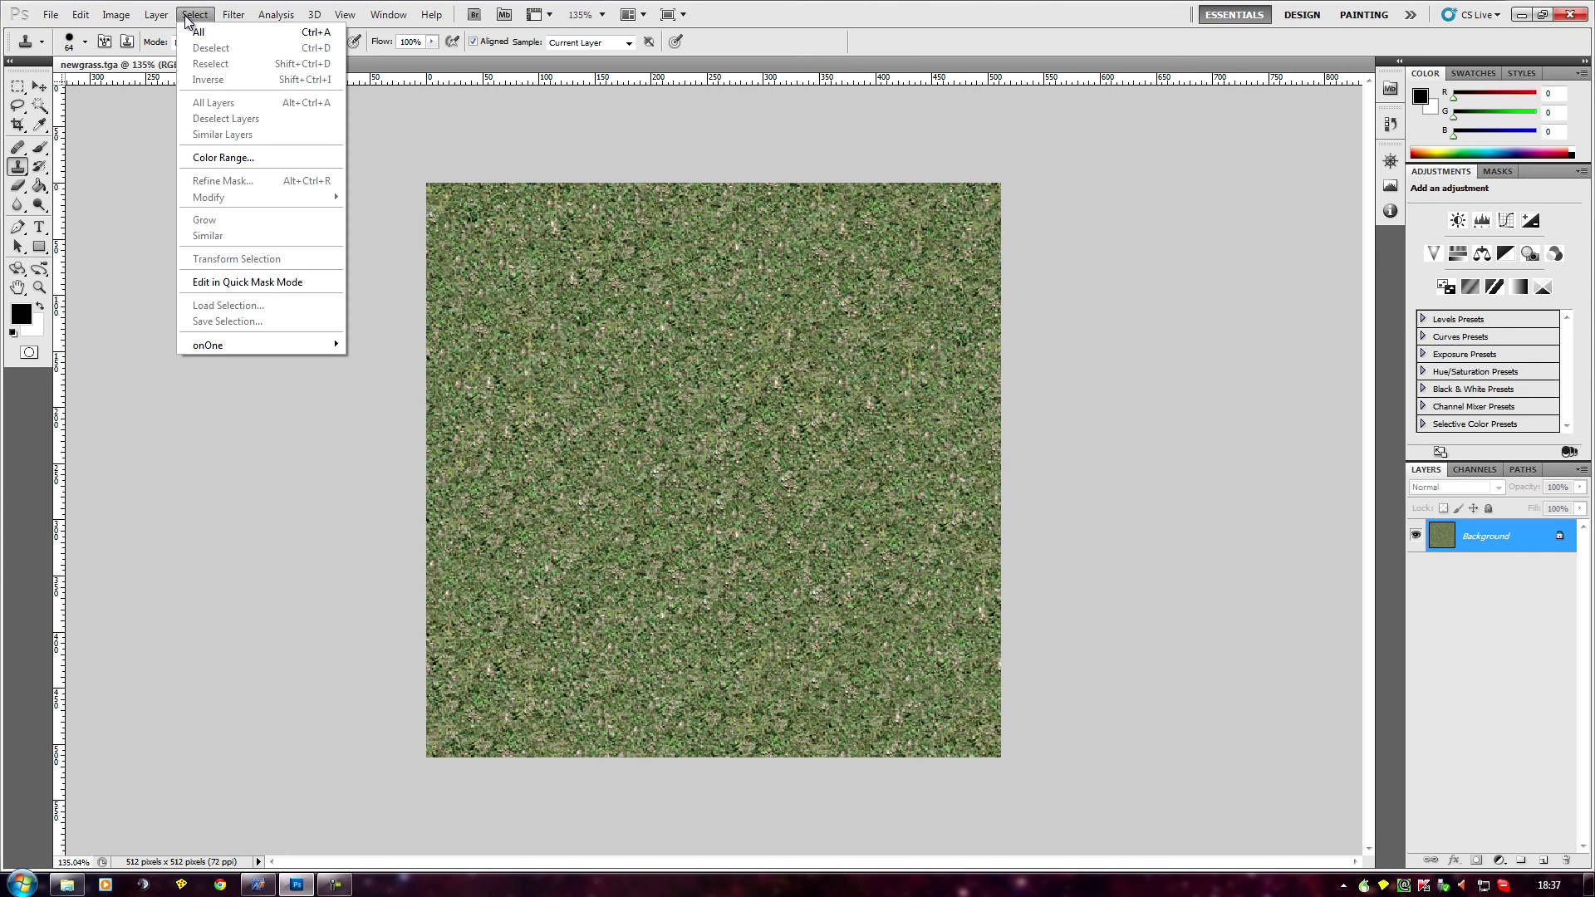
pyautogui.click(243, 33)
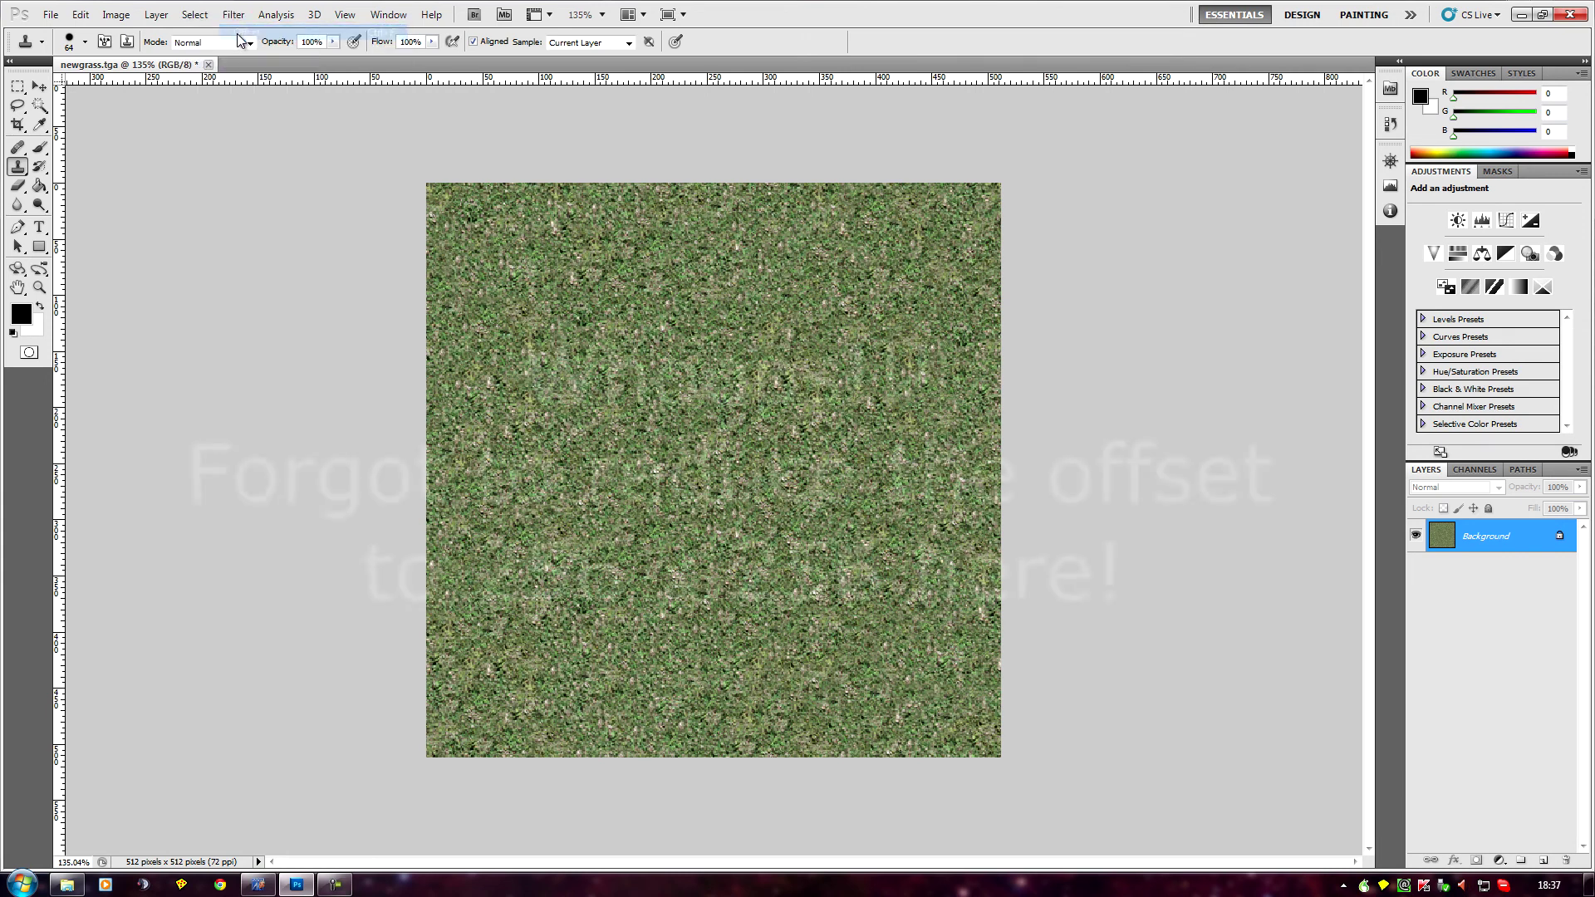
pyautogui.scroll(3, 295, 321)
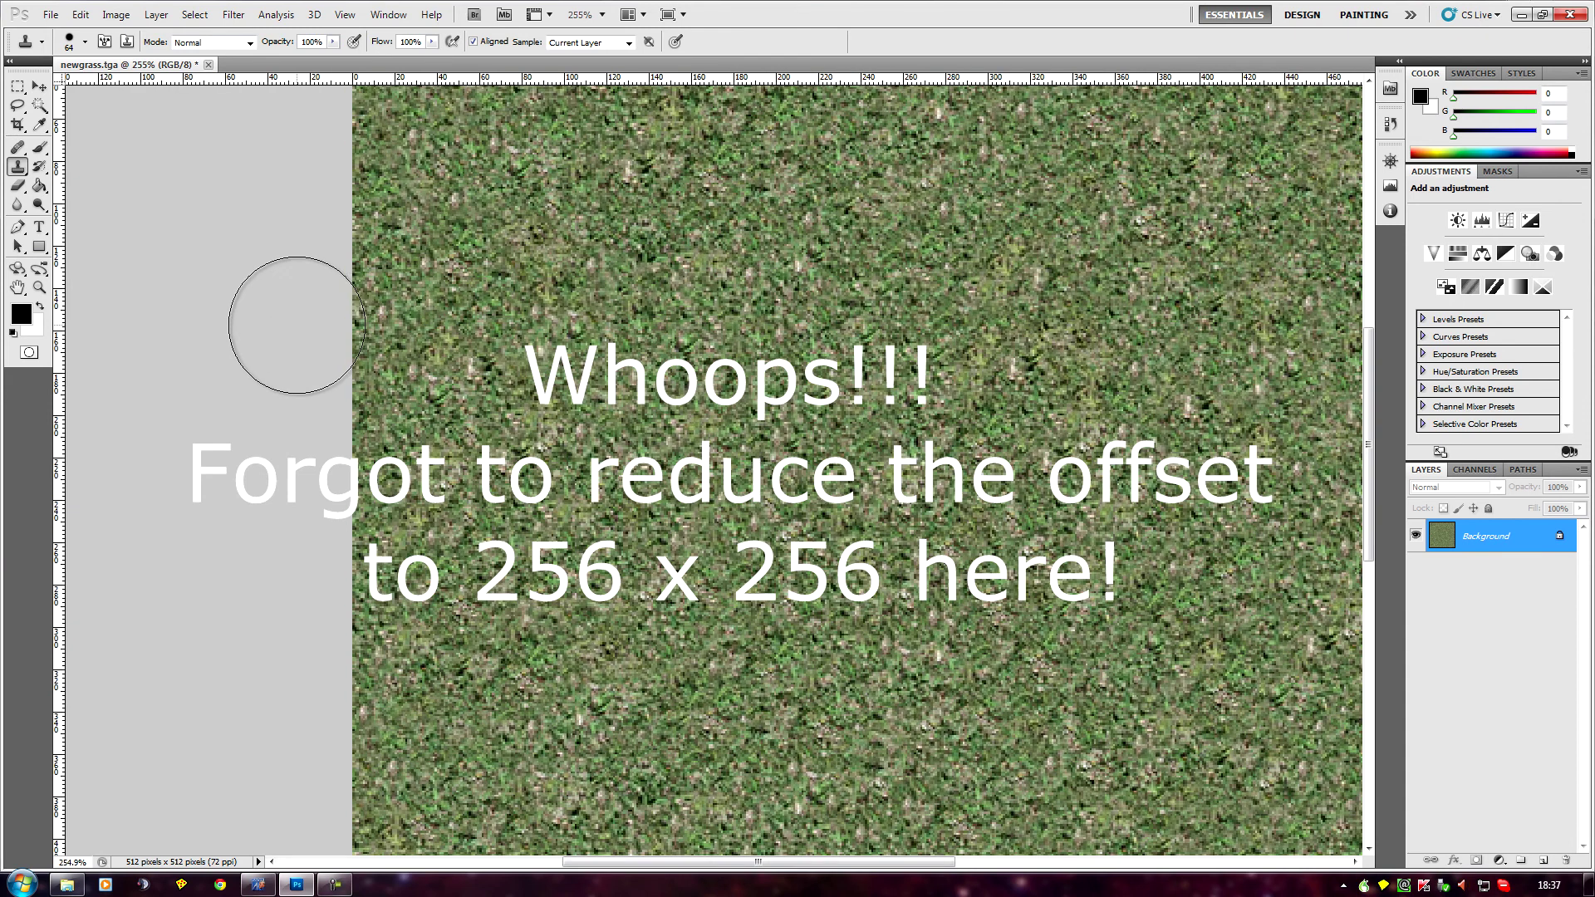
pyautogui.scroll(-2, 182, 312)
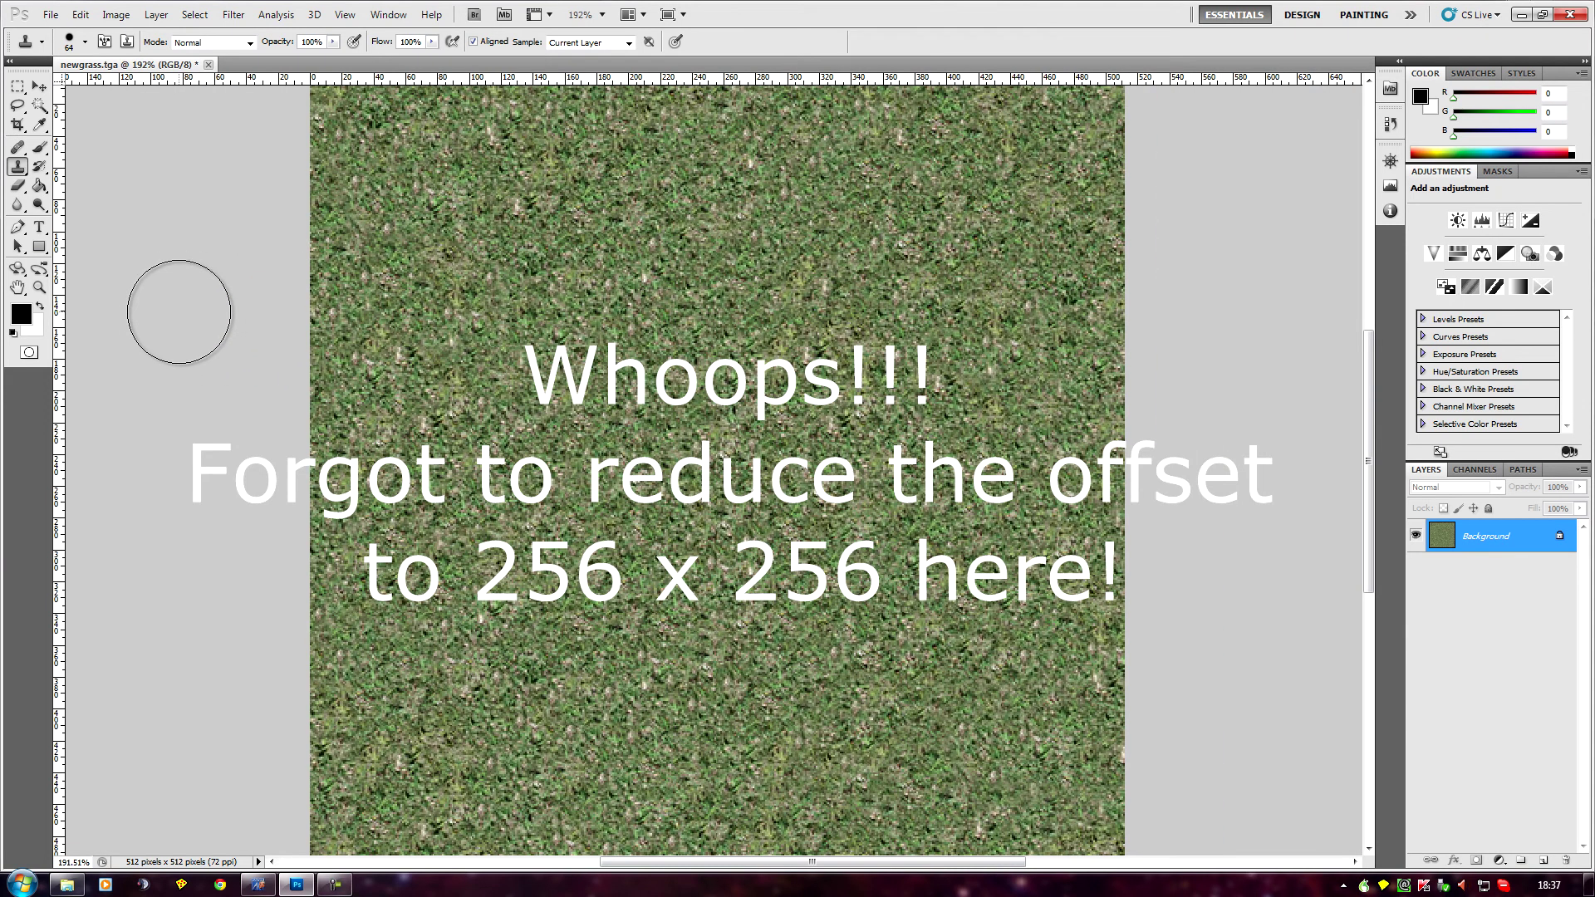
pyautogui.scroll(1, 179, 312)
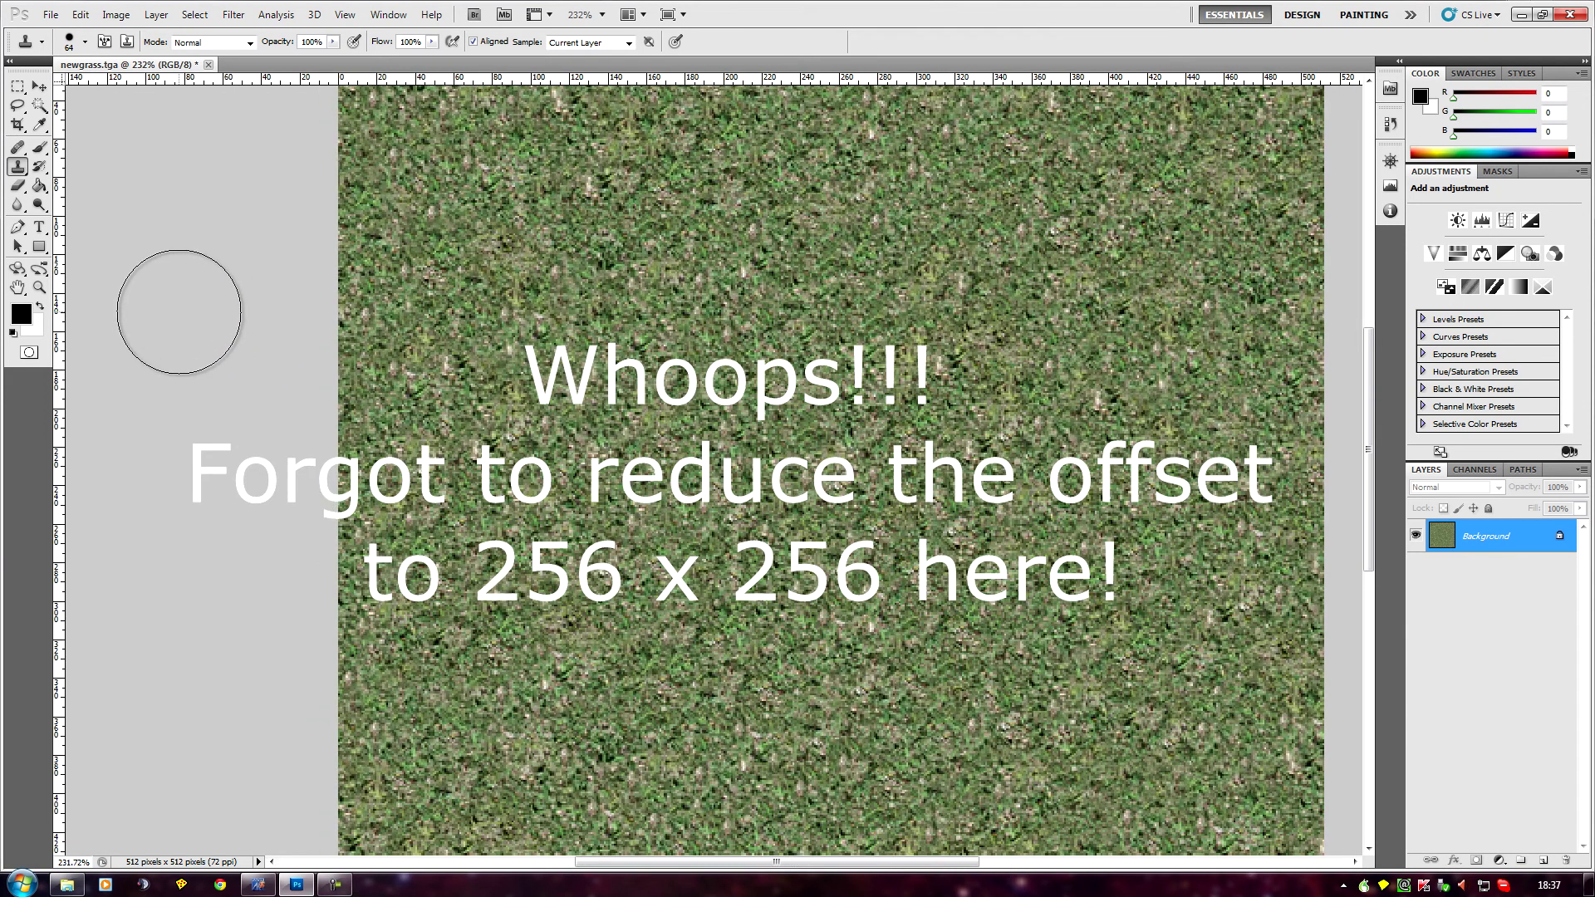
pyautogui.scroll(-1, 179, 312)
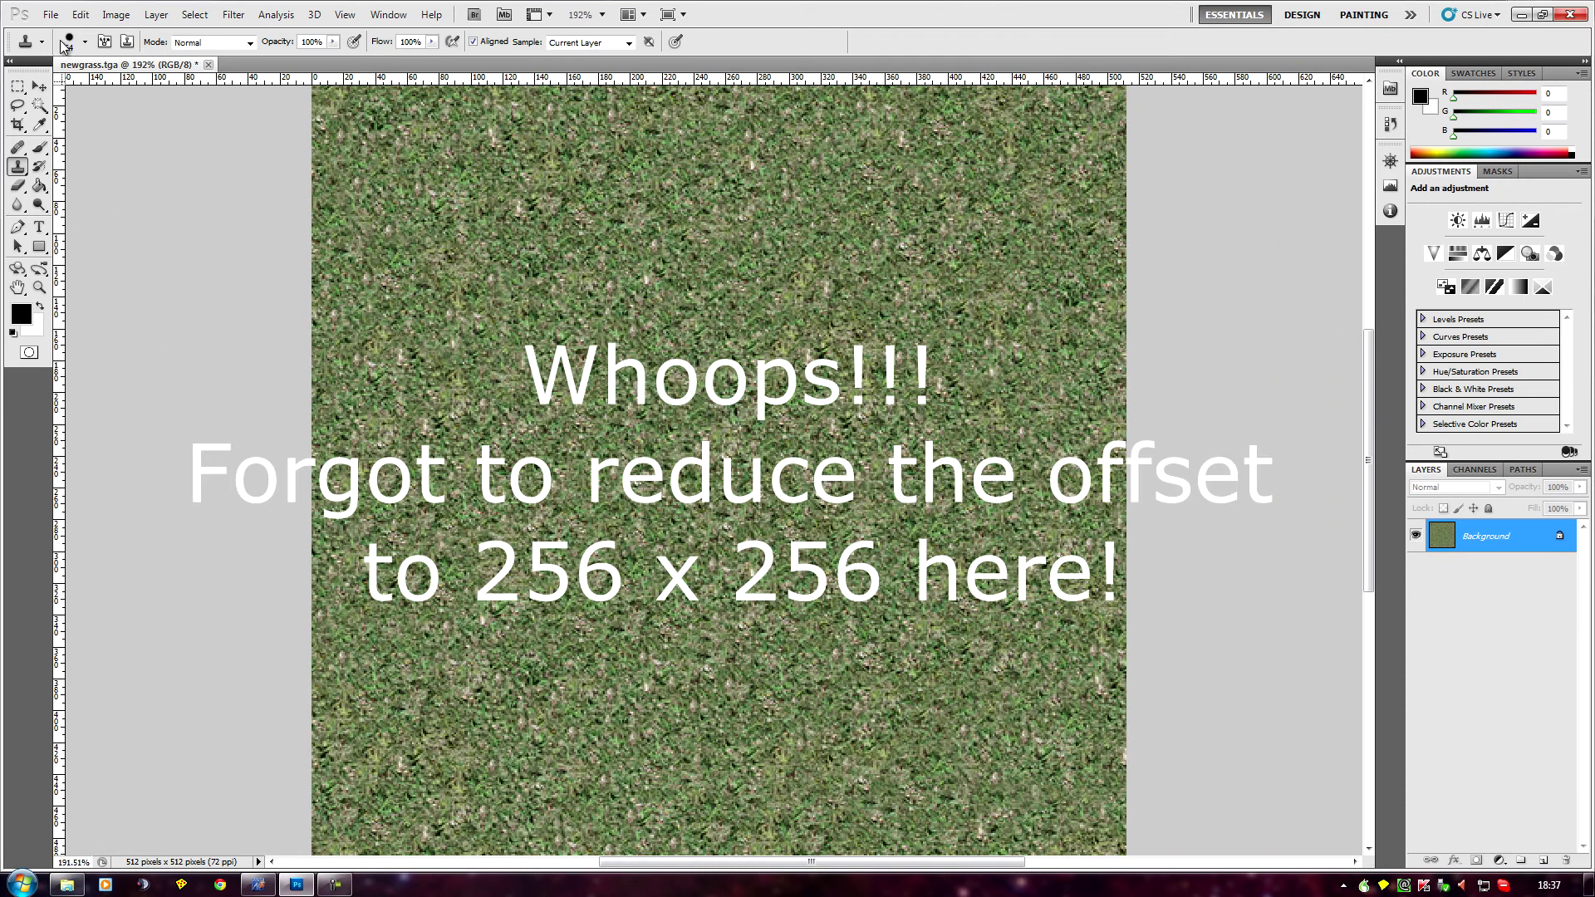
# Step: Reduce the Clone Stamp brush to 21 px and clone sampled grass over the remaining marks across the texture's middle
pyautogui.click(85, 42)
pyautogui.moveTo(46, 89); pyautogui.dragTo(42, 87)
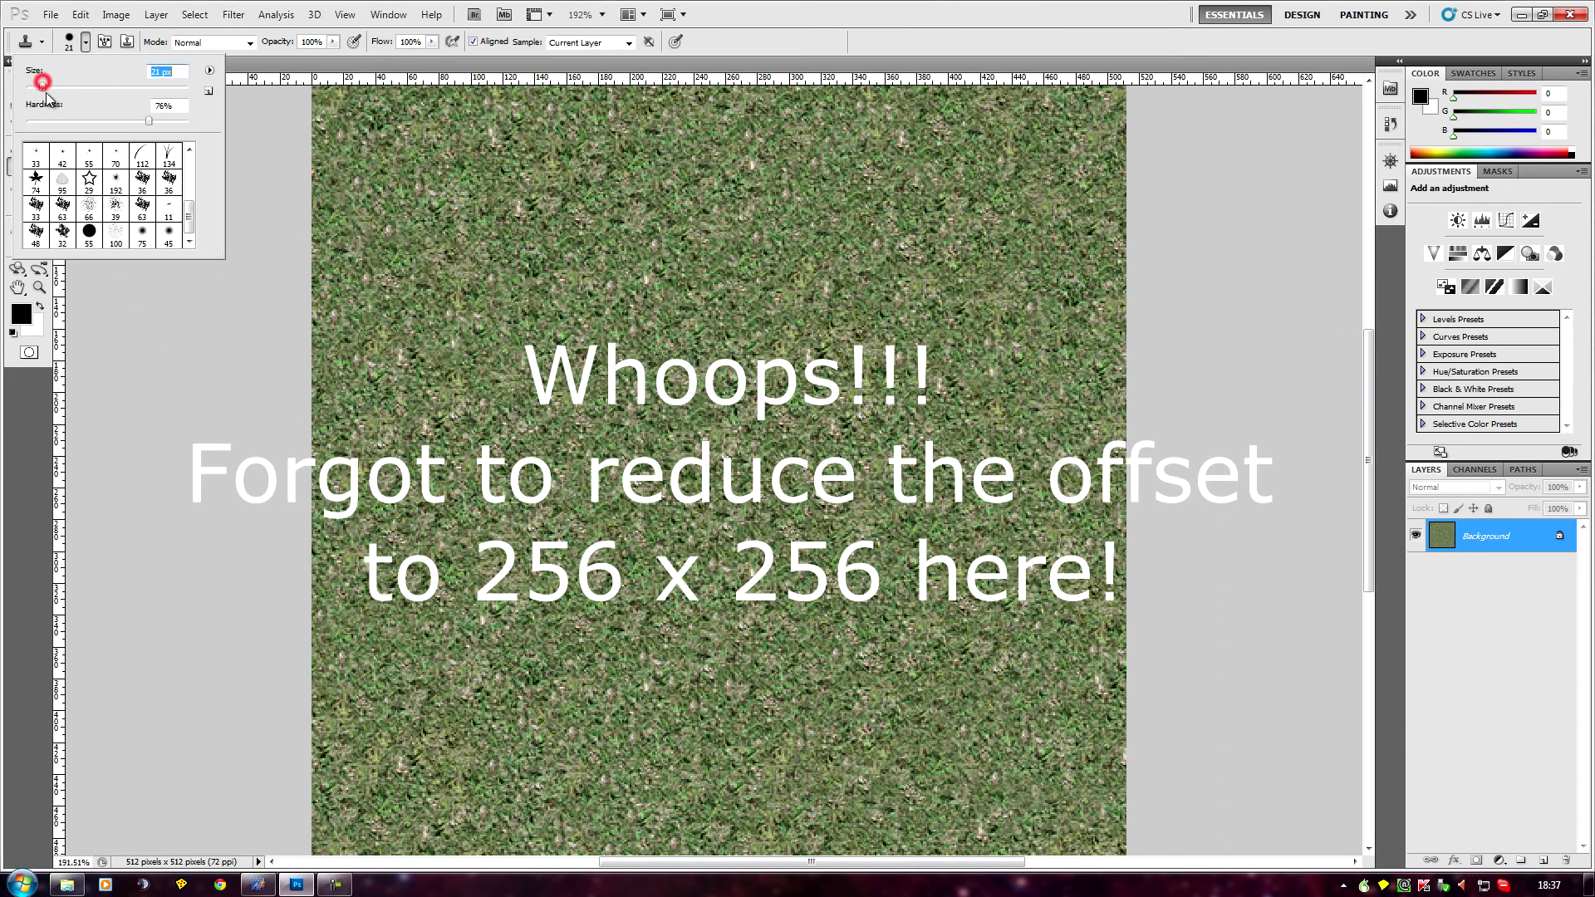
pyautogui.press('Return')
pyautogui.keyDown('alt'); pyautogui.click(734, 634); pyautogui.keyUp('alt')
pyautogui.click(374, 453)
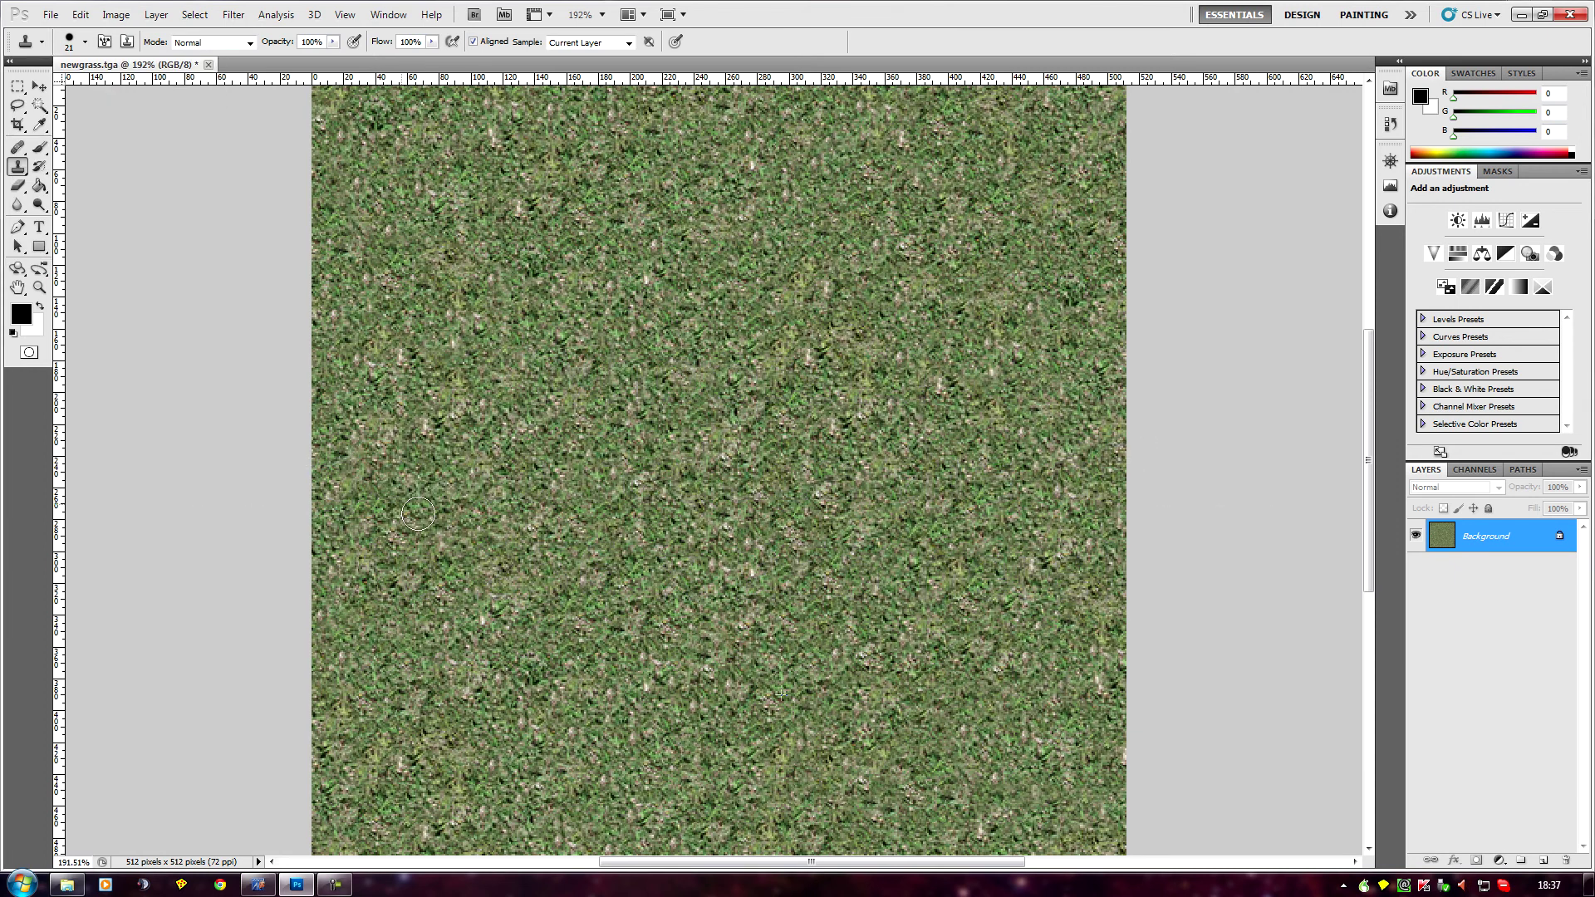
pyautogui.keyDown('alt'); pyautogui.click(730, 680); pyautogui.keyUp('alt')
pyautogui.click(821, 468)
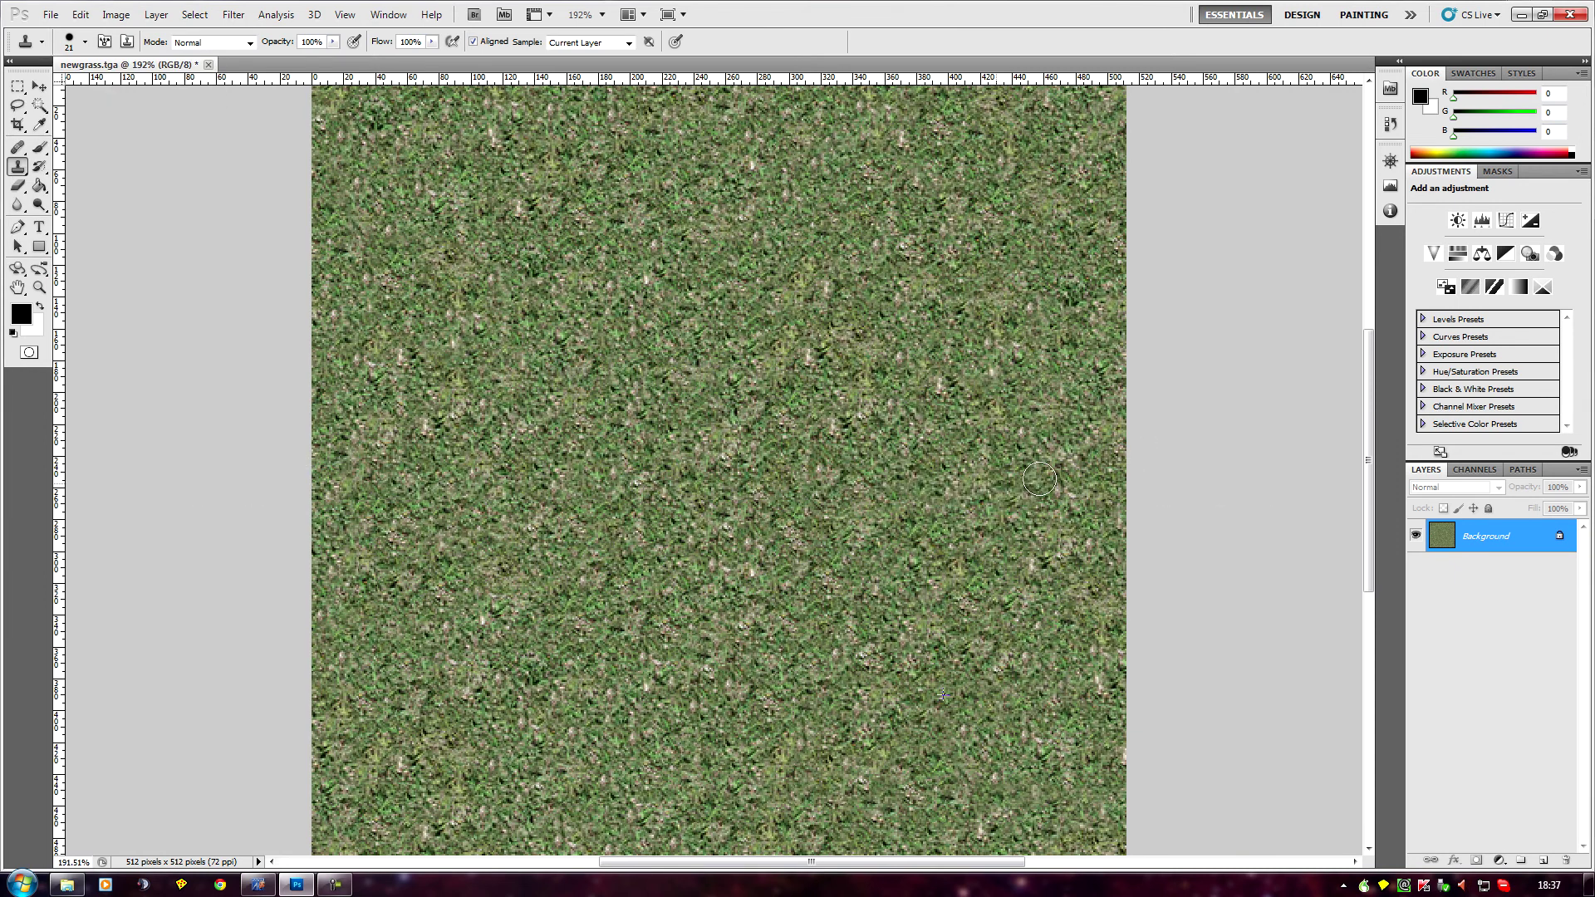
# Step: Save the texture to the Desktop as newgrassmid.tga in Targa format at 24 bits/pixel
pyautogui.scroll(-2, 831, 614)
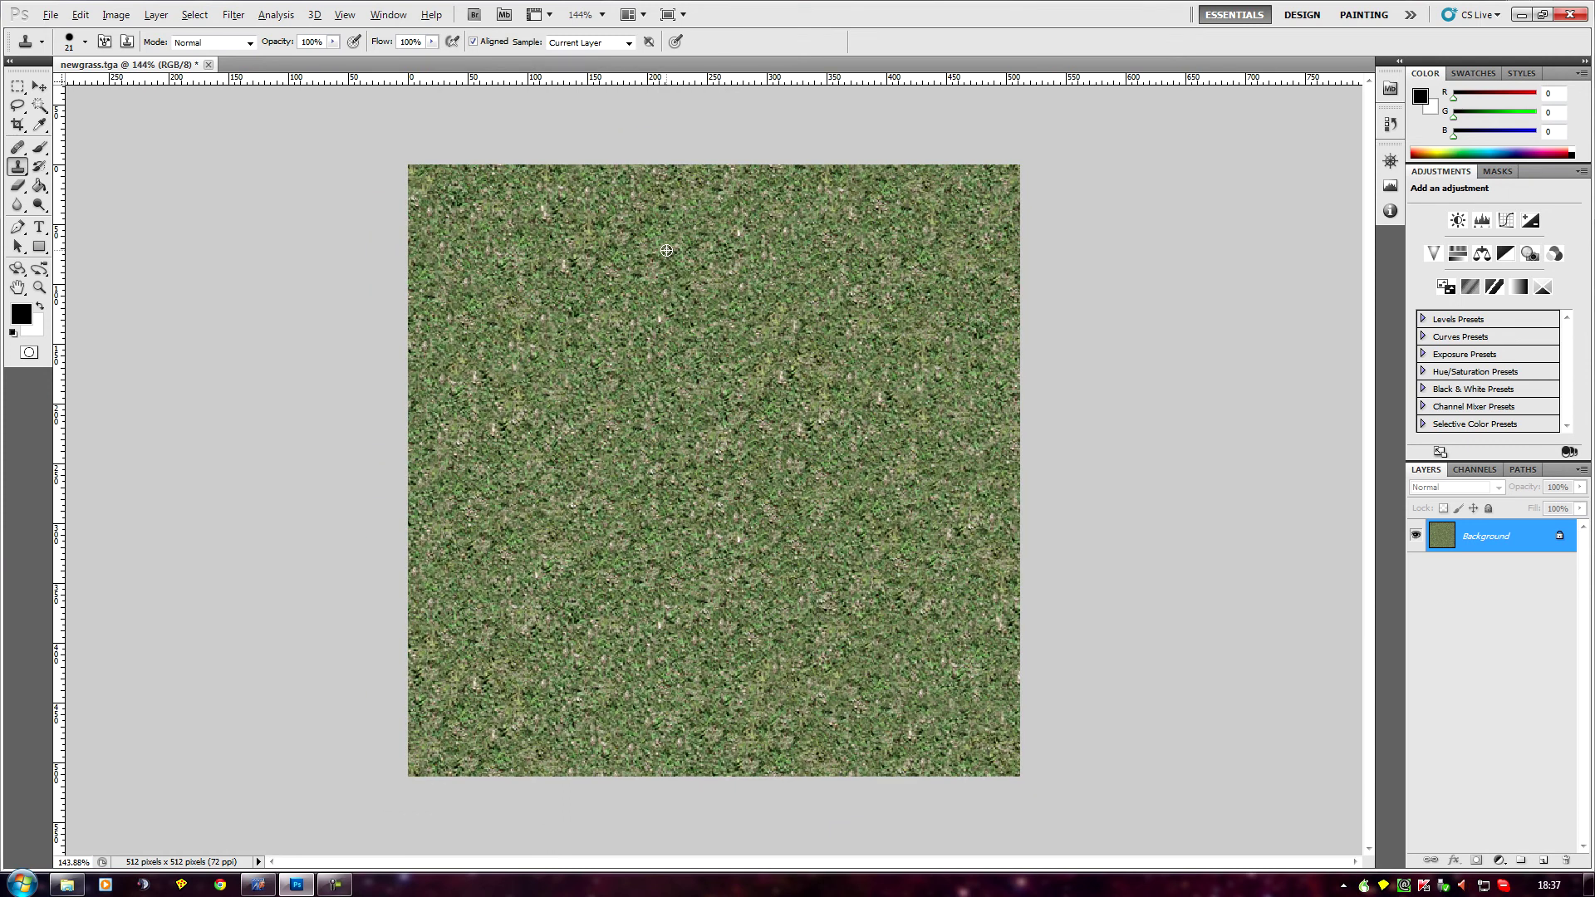
pyautogui.scroll(4, 751, 499)
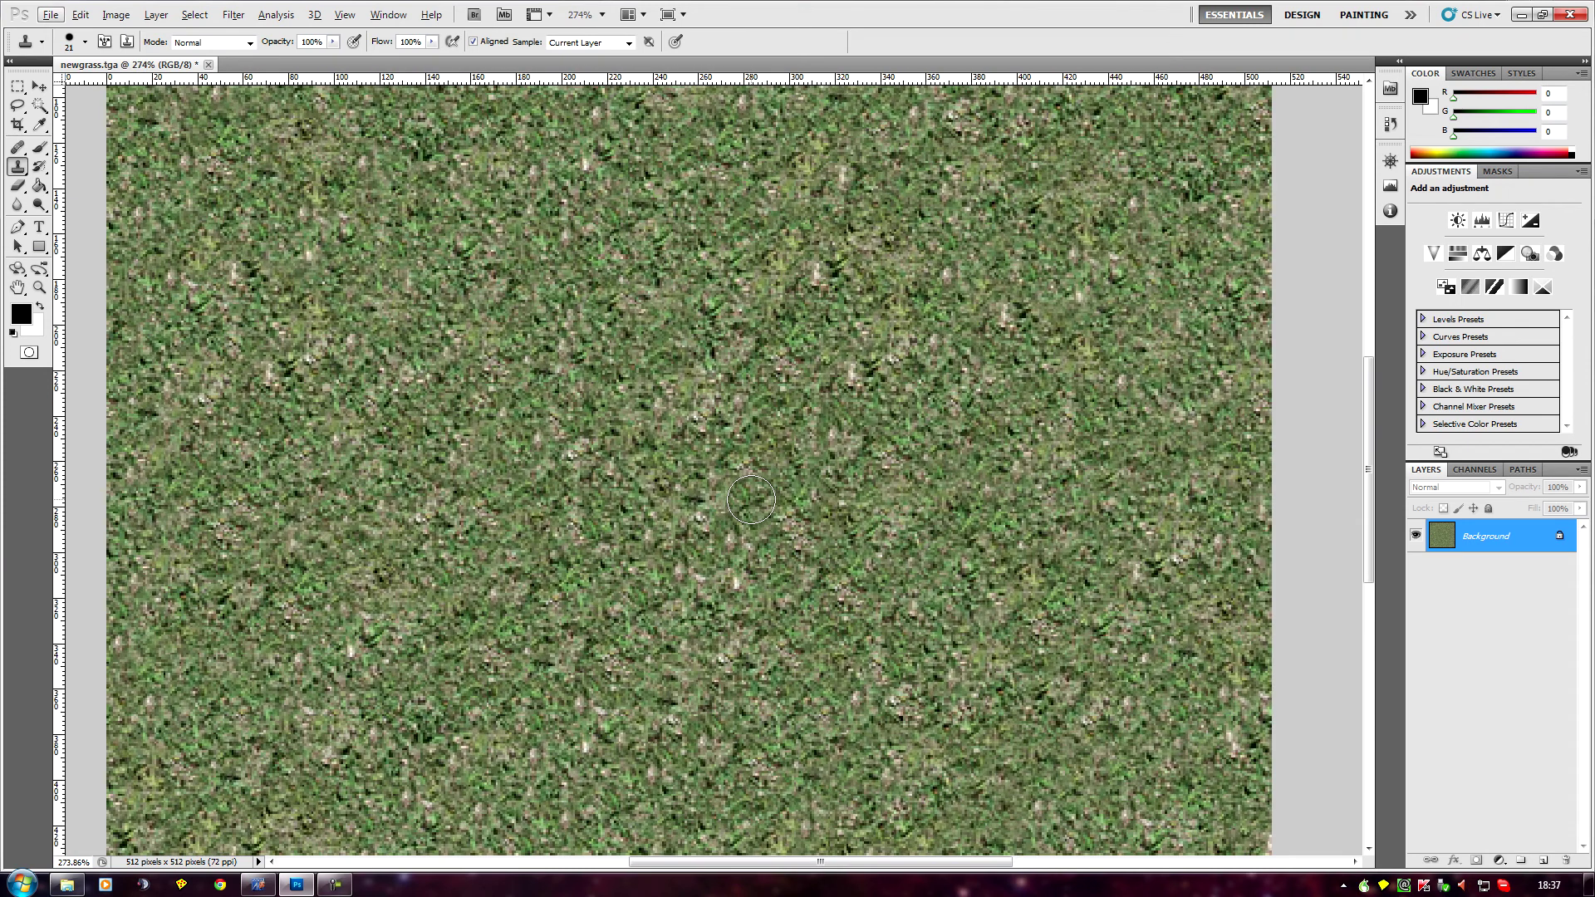
pyautogui.scroll(-3, 752, 499)
pyautogui.scroll(-1, 751, 499)
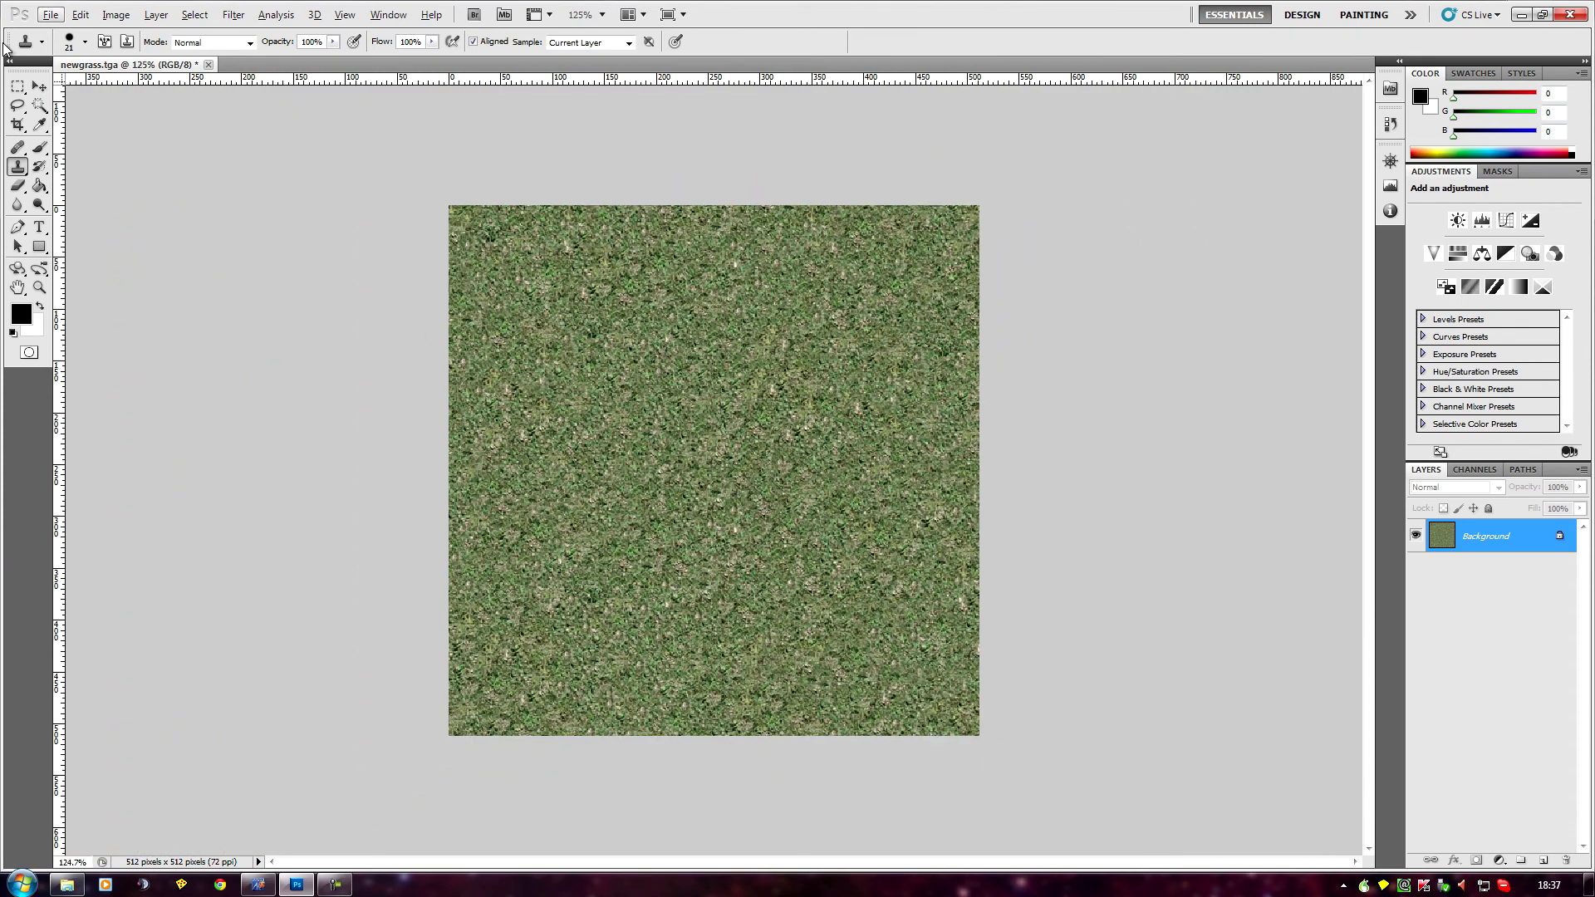
pyautogui.click(47, 15)
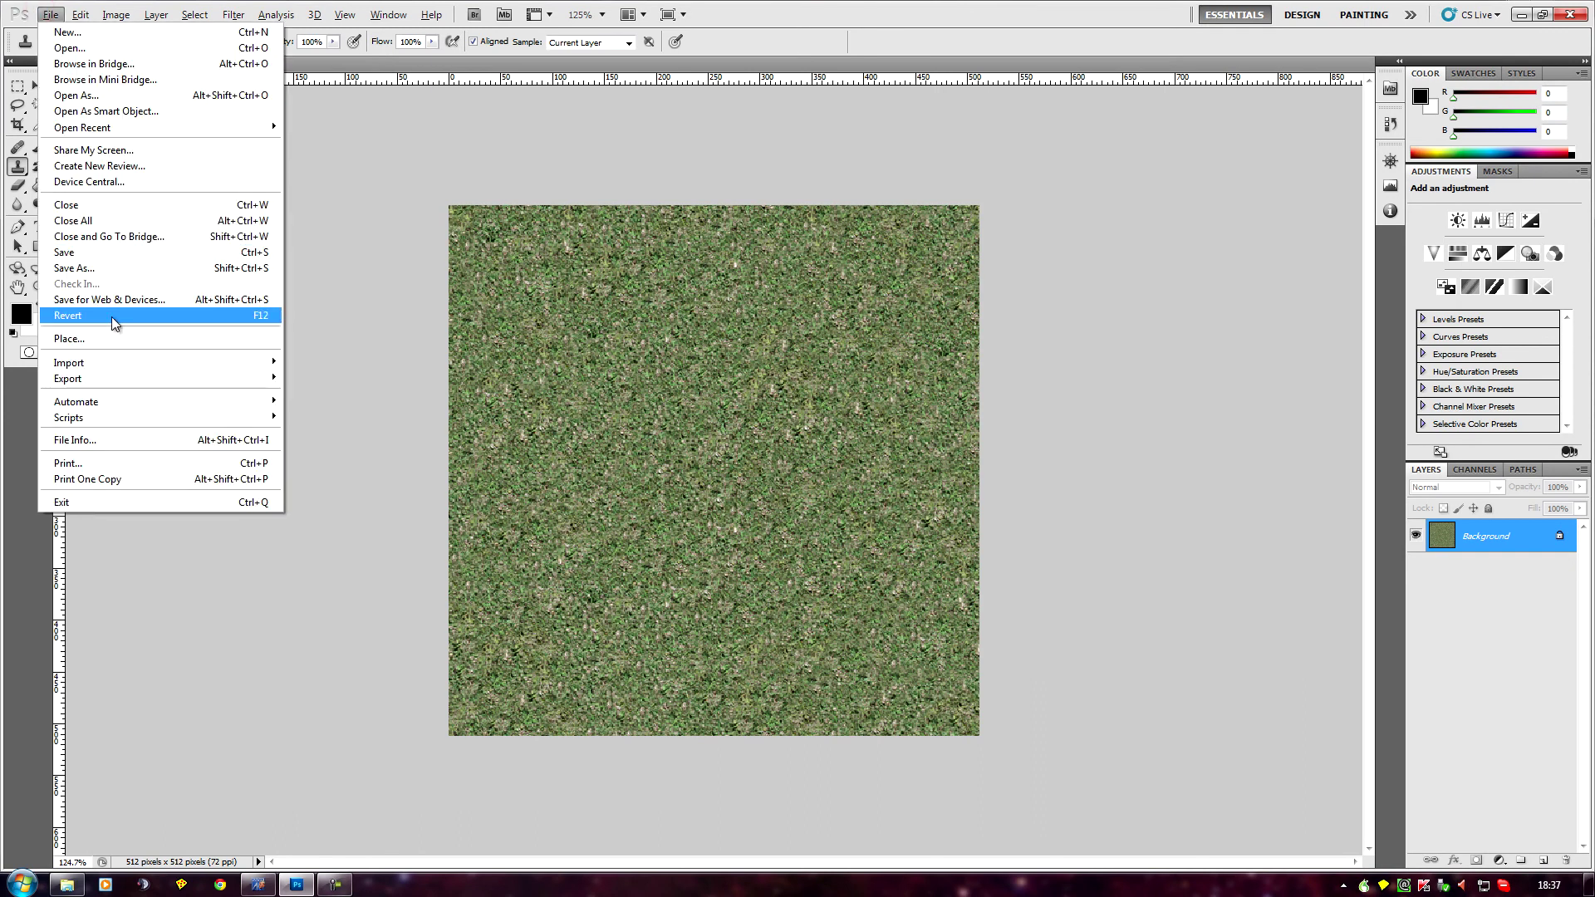
pyautogui.click(111, 269)
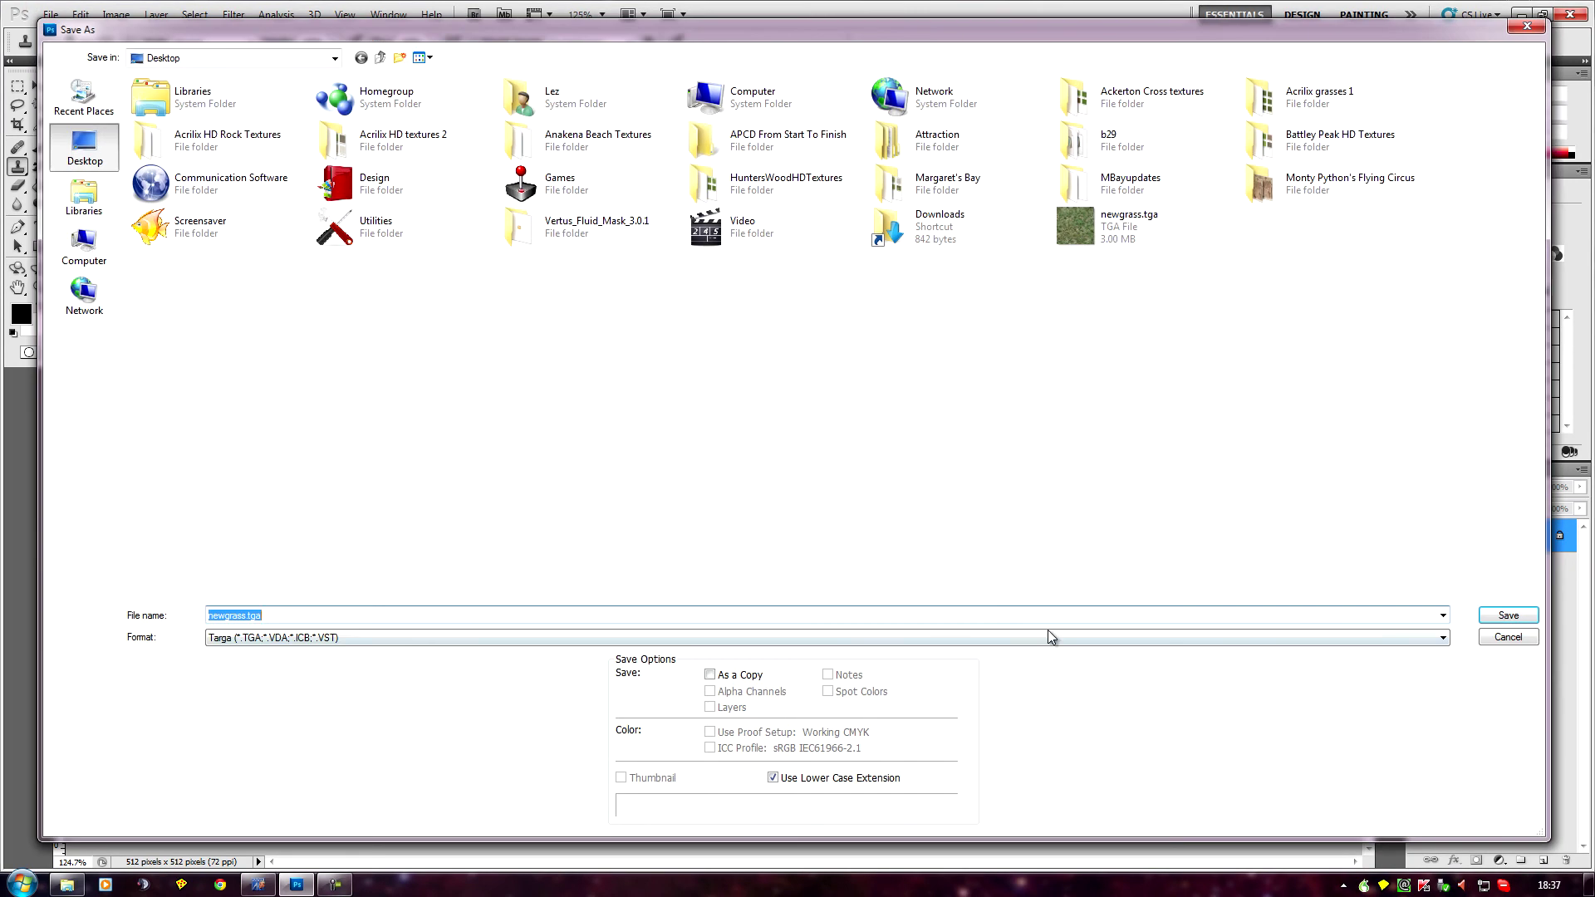
pyautogui.click(244, 614)
pyautogui.write('mid')
pyautogui.click(1505, 617)
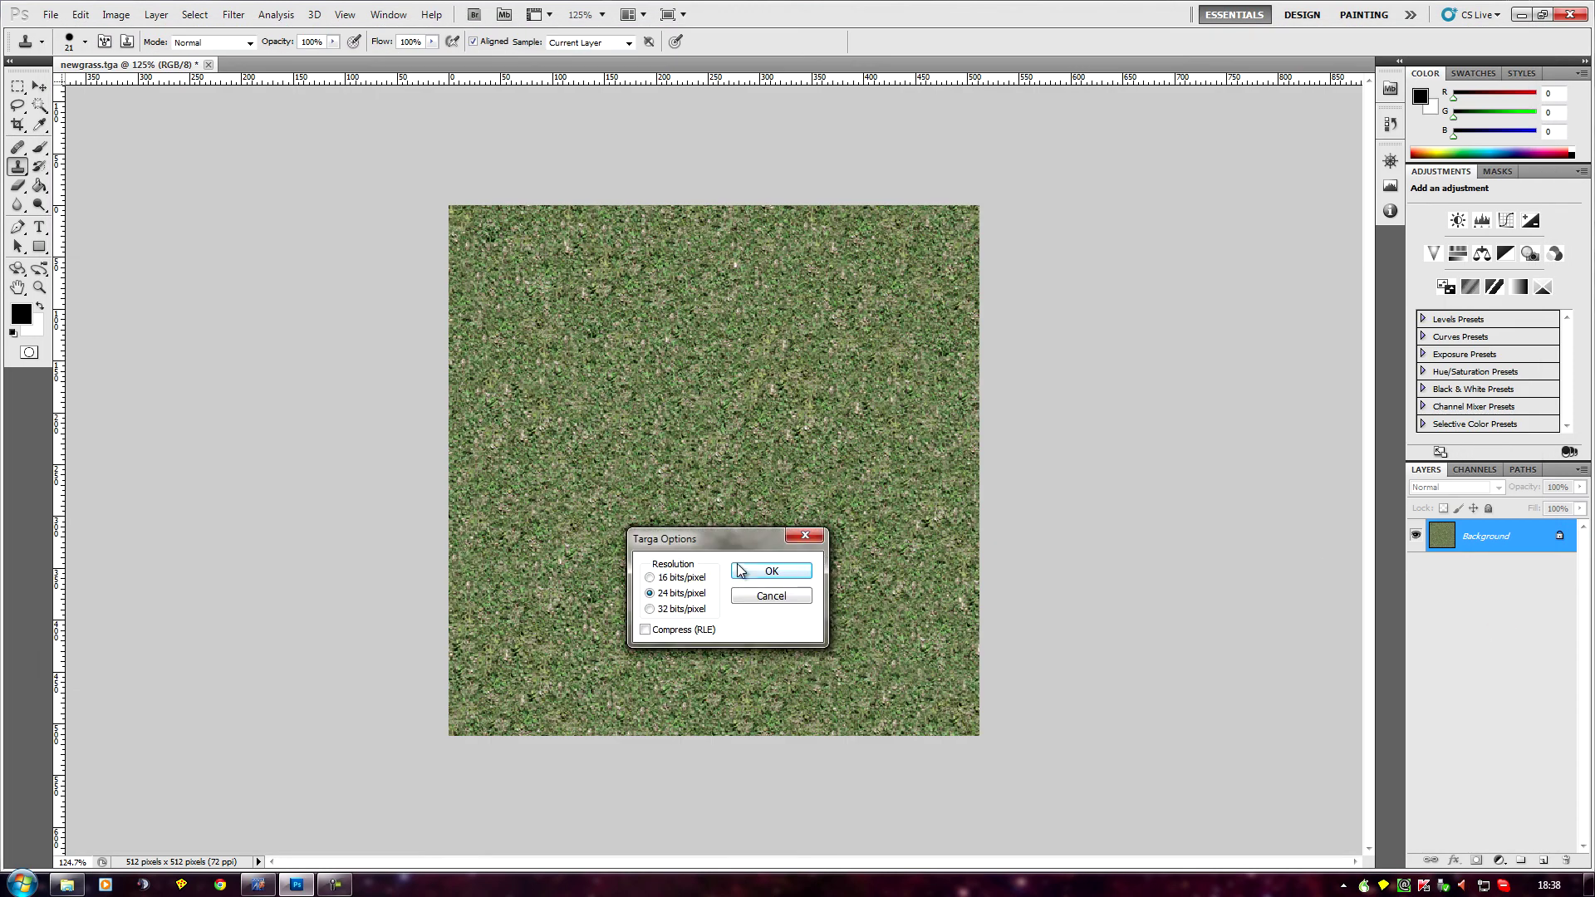
pyautogui.click(772, 573)
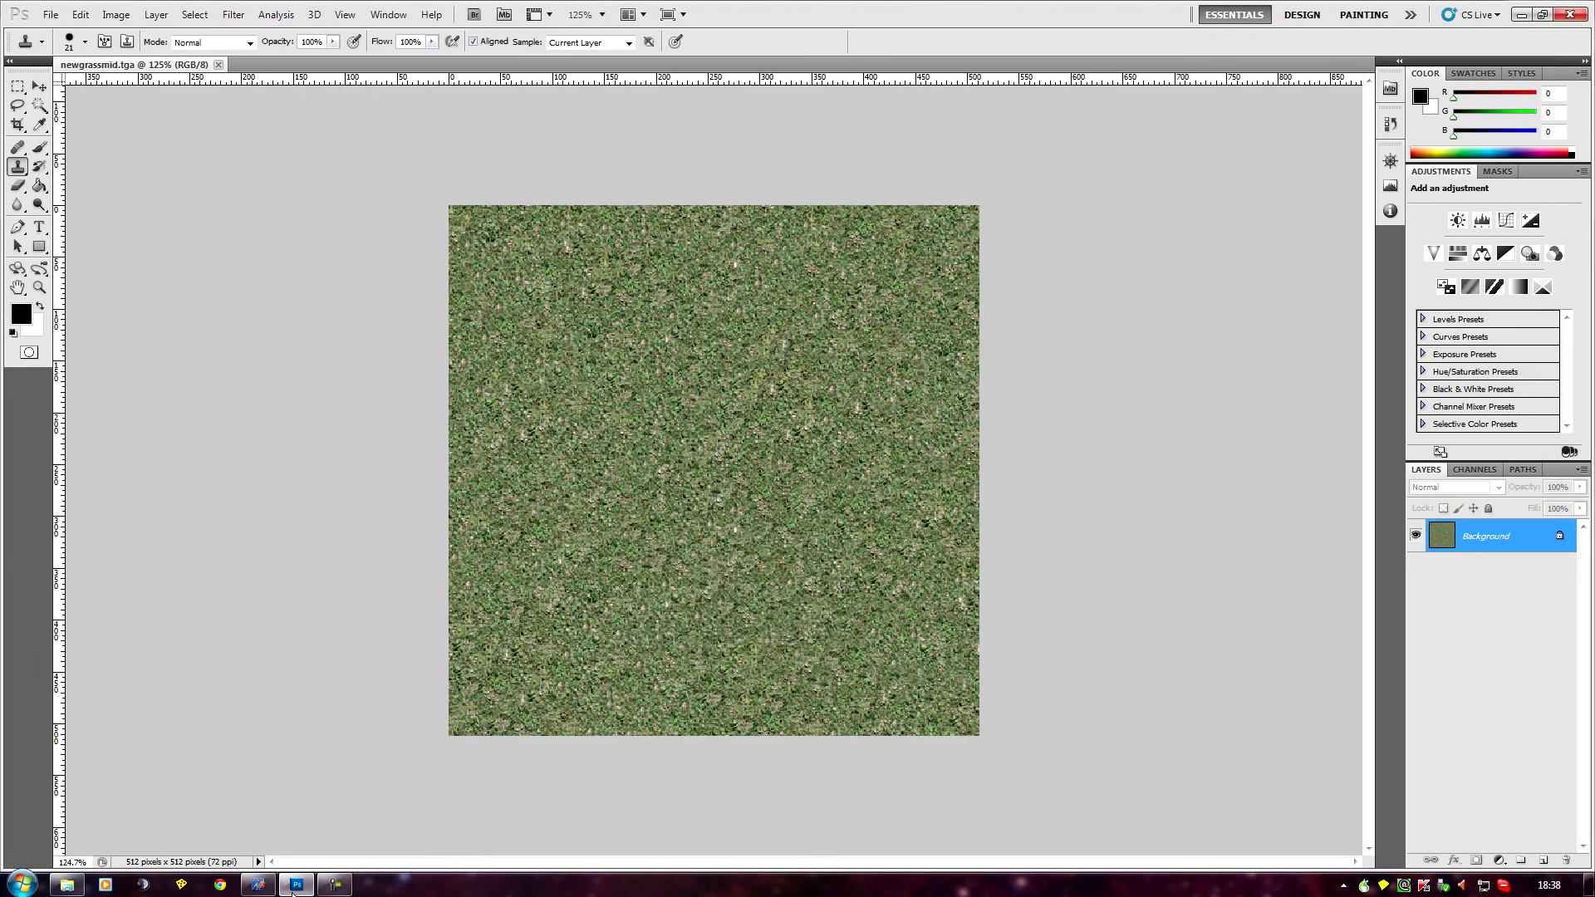
# Step: In Arnold Palmer Course Designer, assign newgrassmid.tga as the Rough terrain material's Medium MIP level texture and save the terrain properties
pyautogui.moveTo(262, 889)
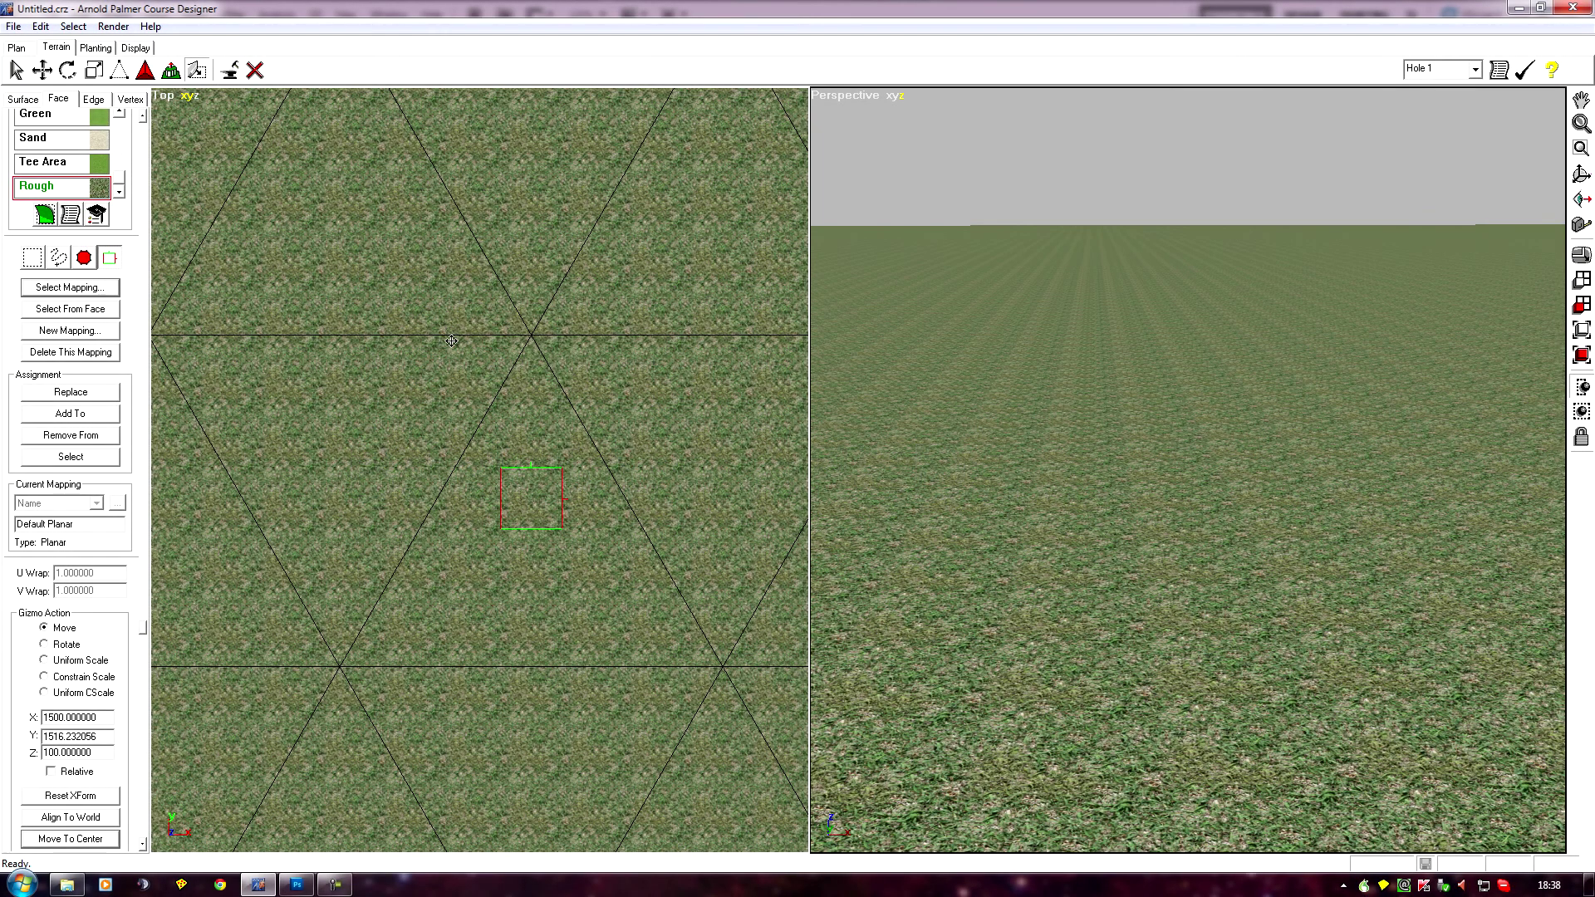
pyautogui.click(71, 215)
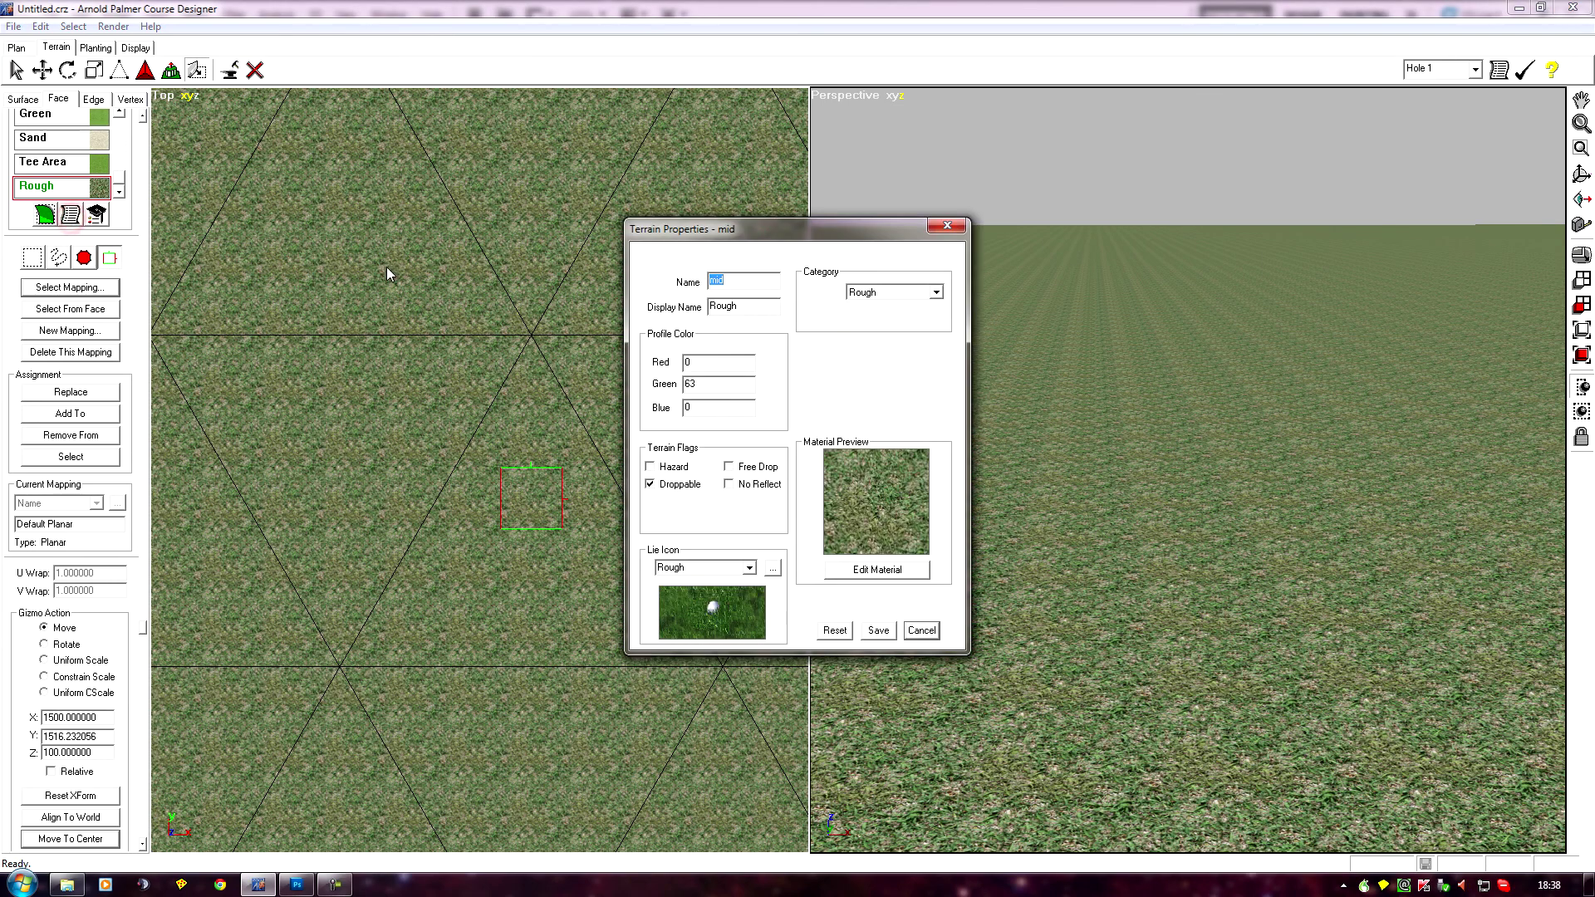
pyautogui.click(884, 573)
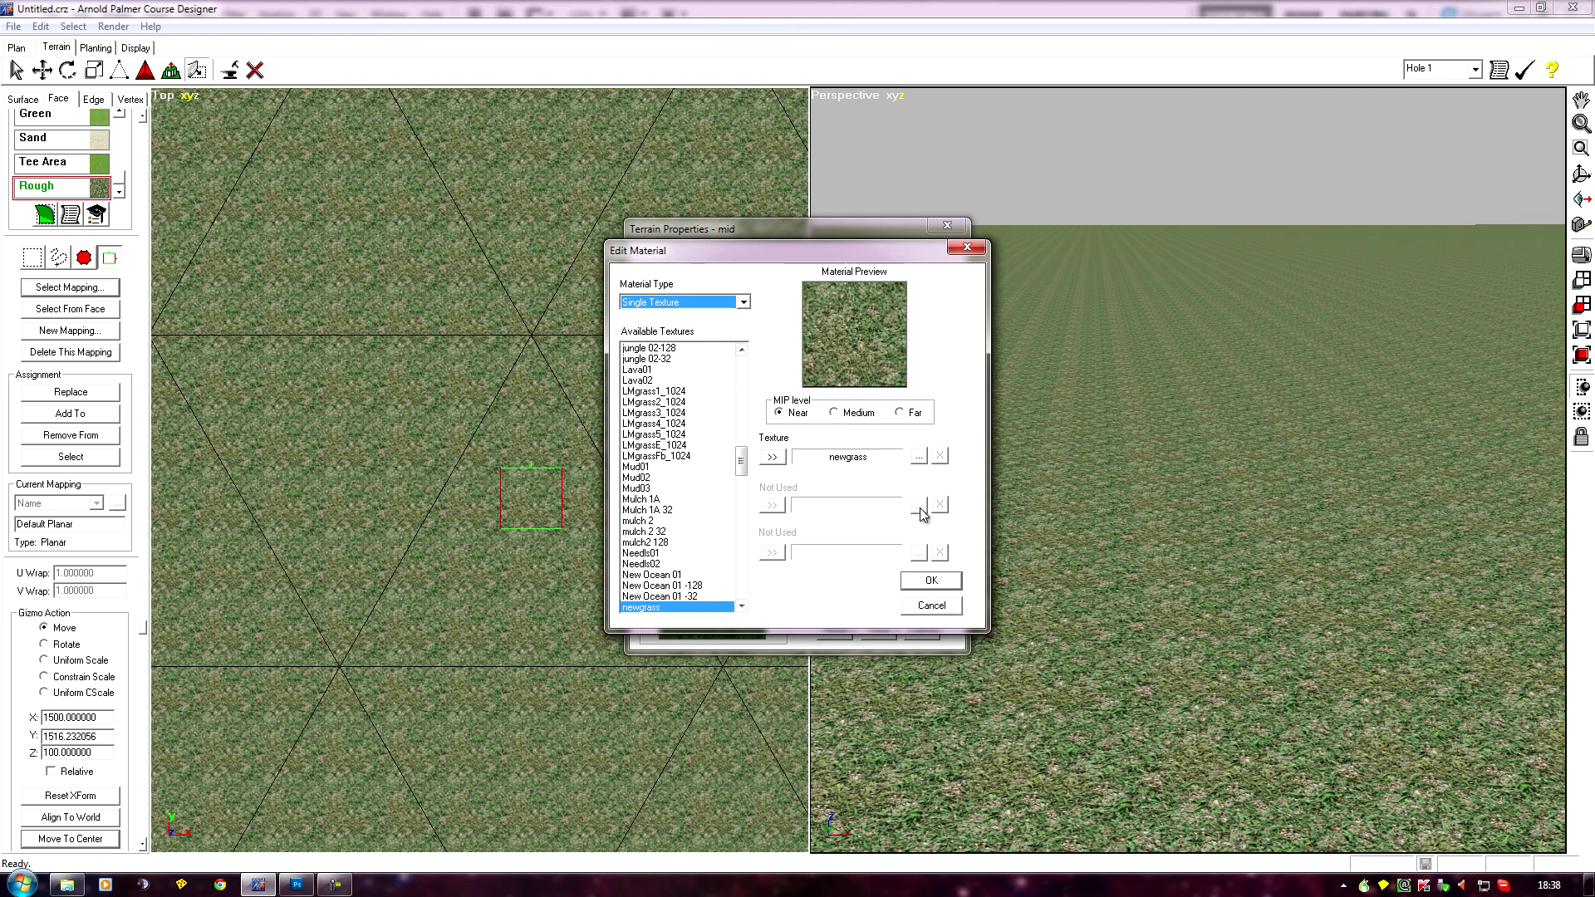
pyautogui.click(835, 413)
pyautogui.click(919, 456)
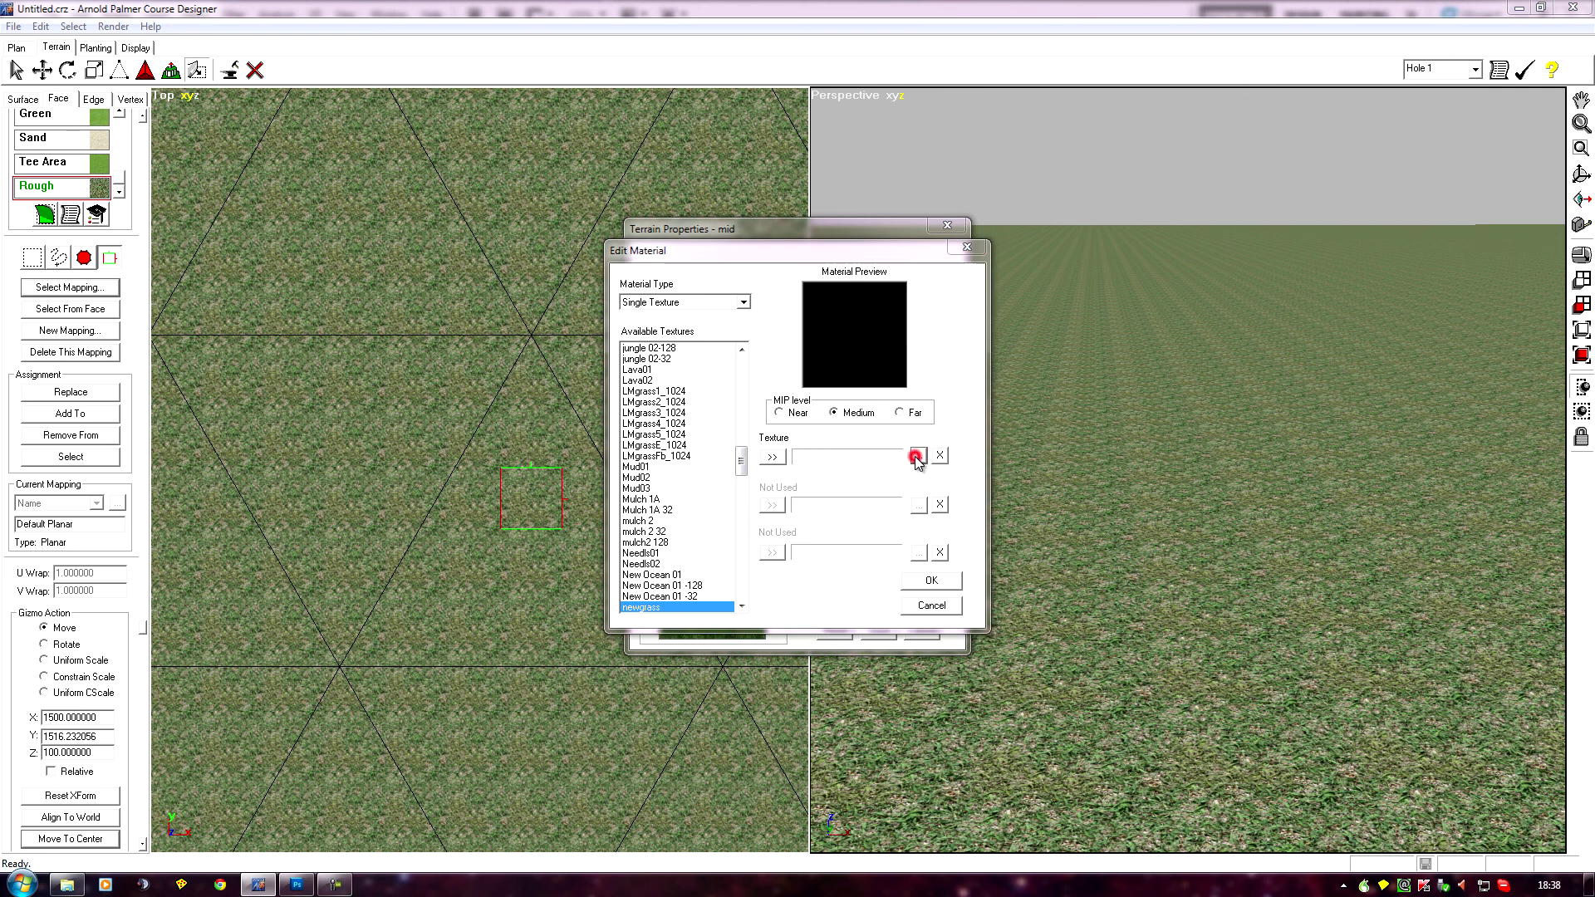
pyautogui.click(939, 336)
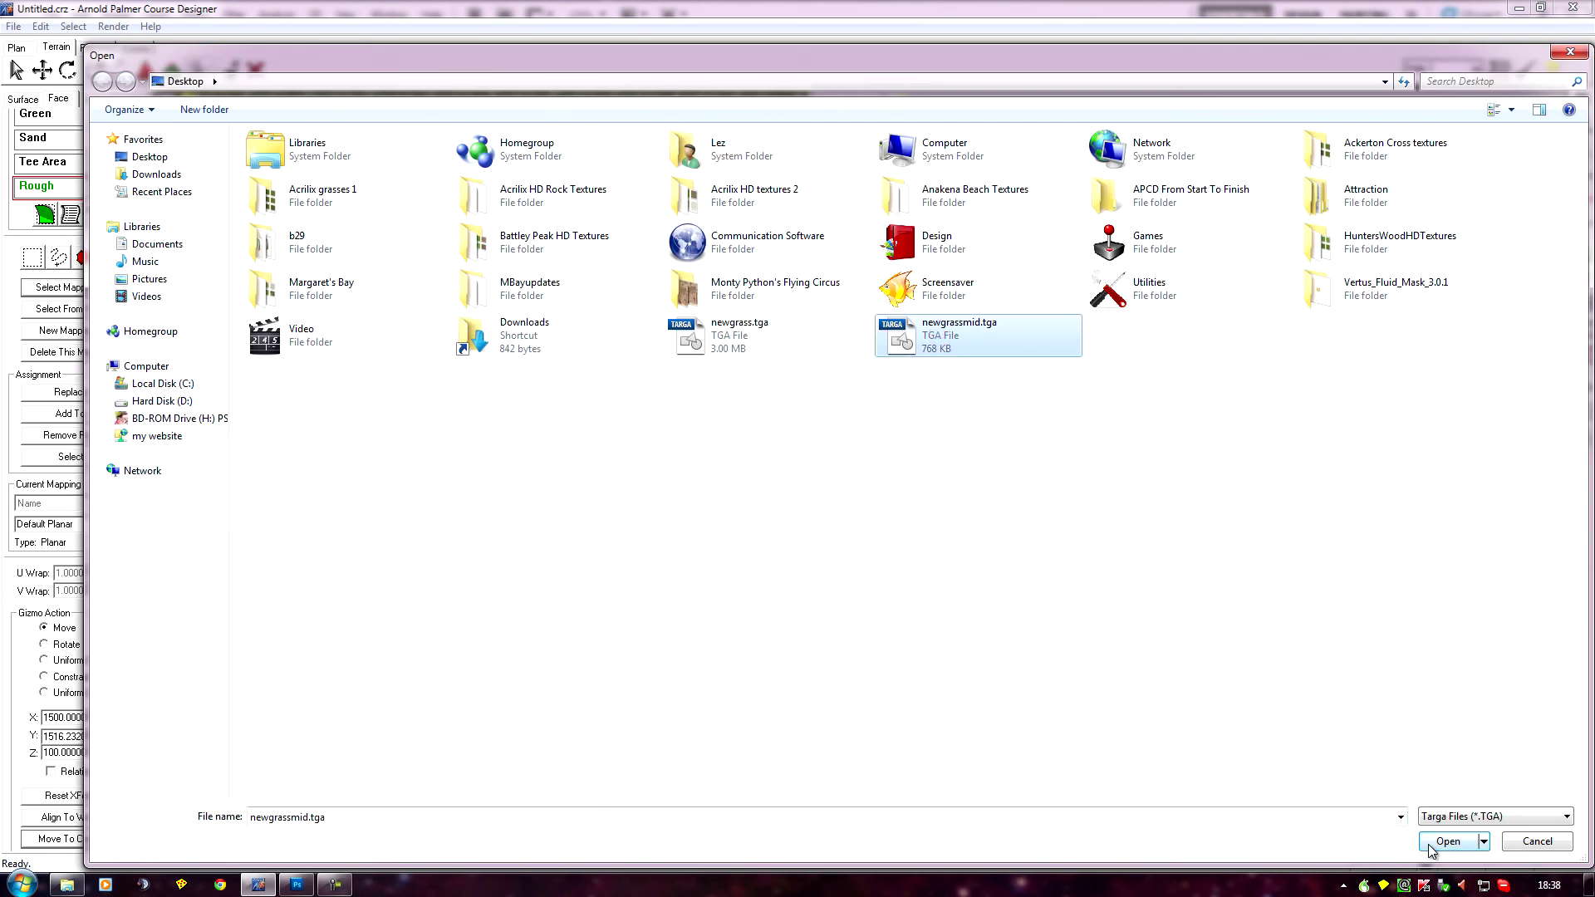
pyautogui.click(1446, 843)
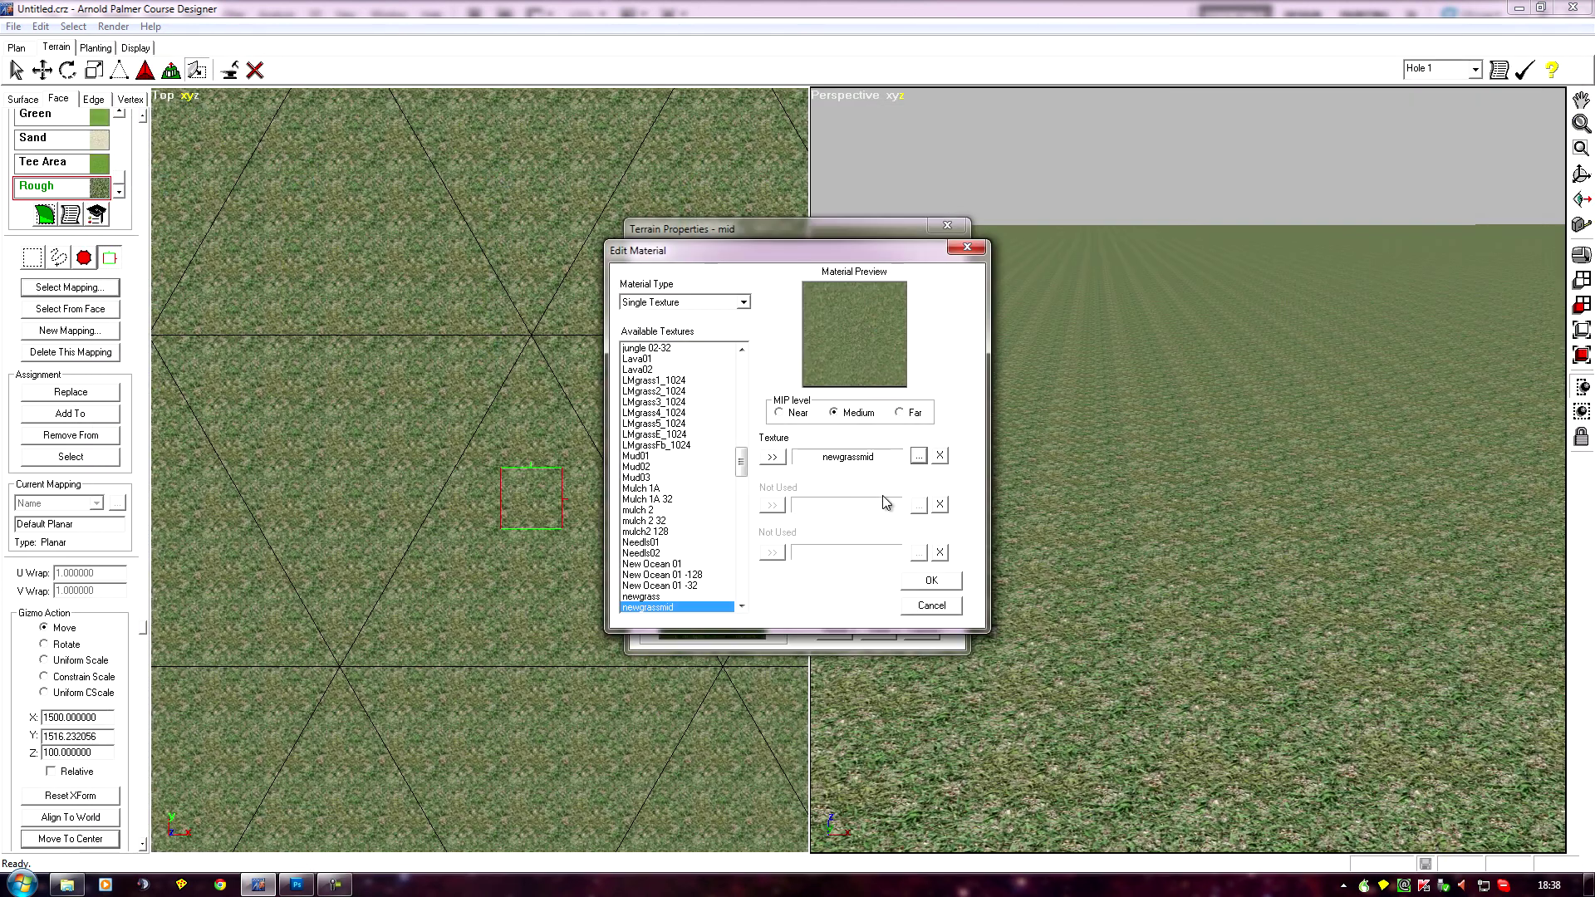
pyautogui.click(928, 585)
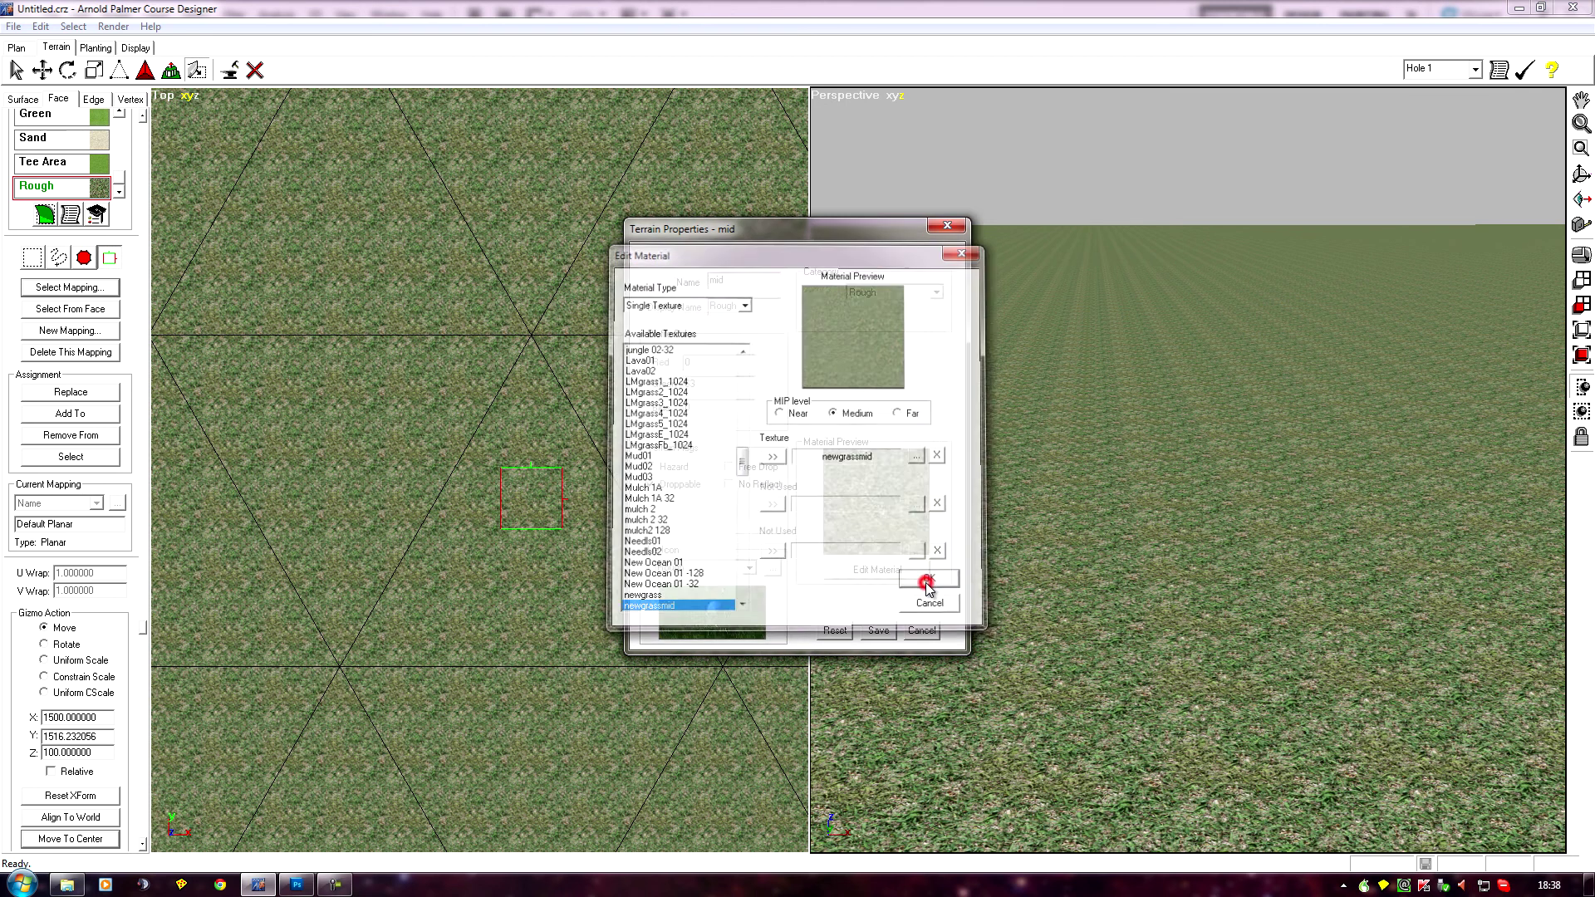
pyautogui.click(879, 632)
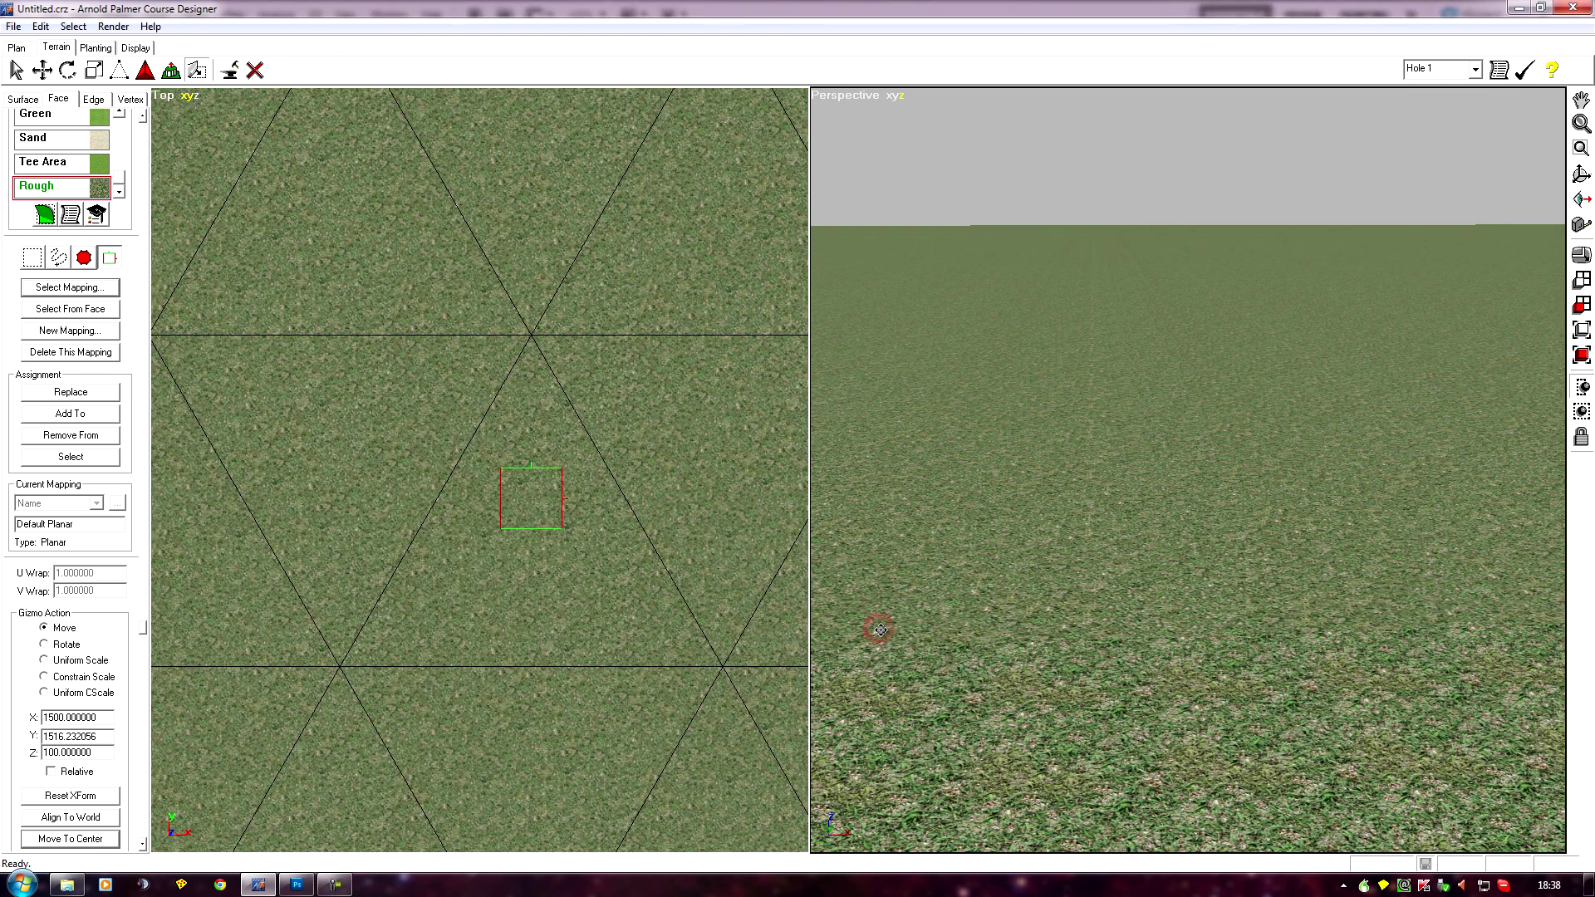
# Step: Examine the rough grass in the top and perspective views for visible repetition and the near-to-medium texture transition
pyautogui.scroll(-1, 801, 617)
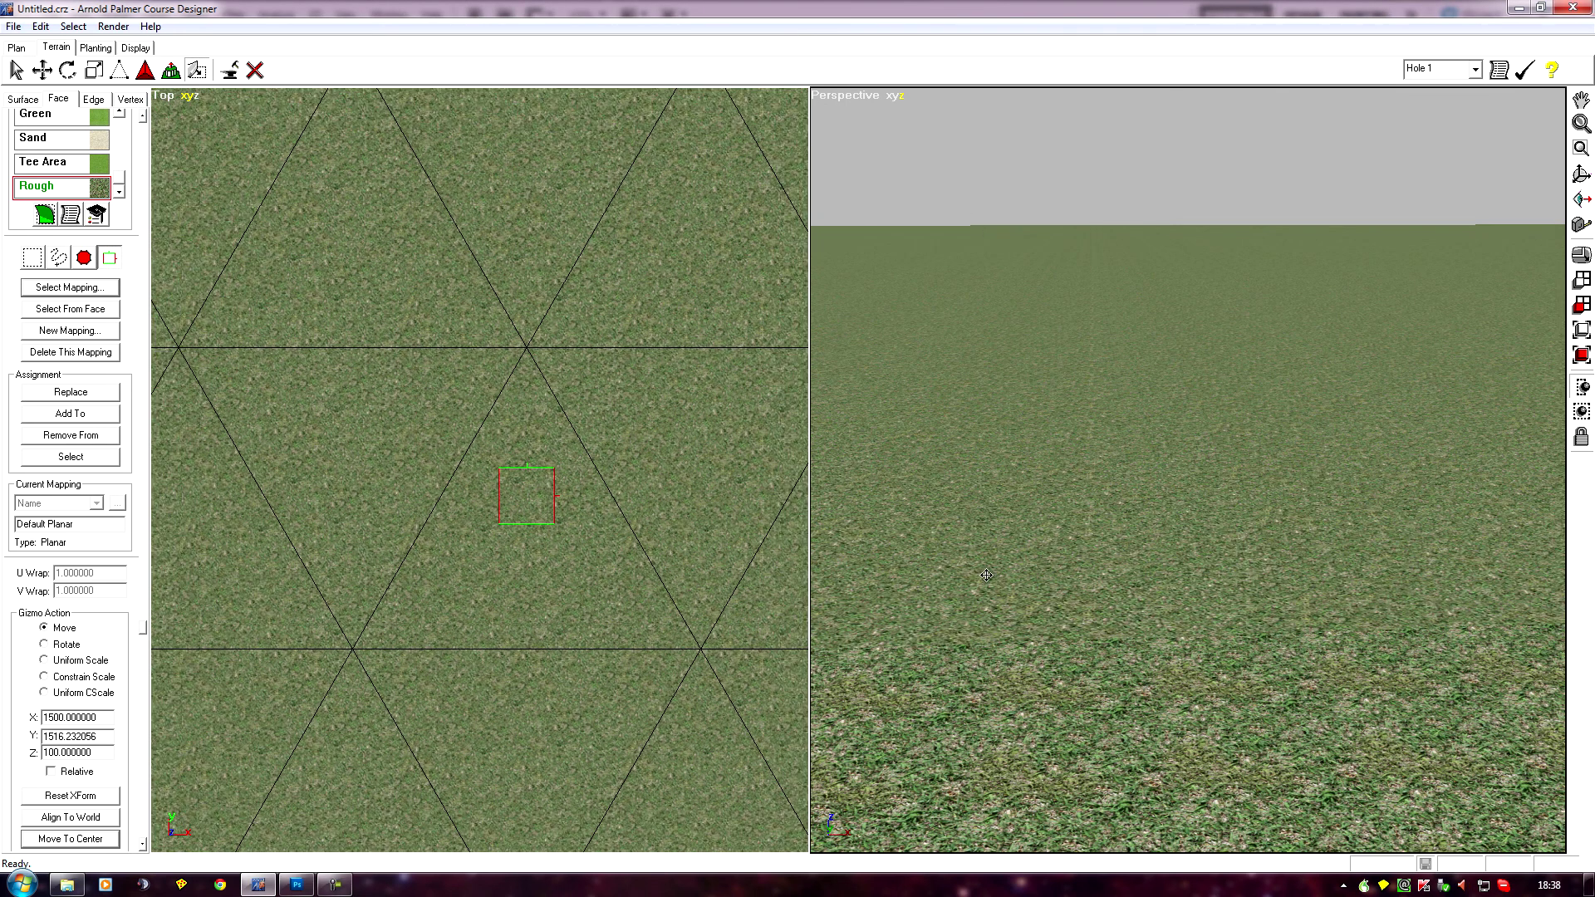
pyautogui.moveTo(1059, 673); pyautogui.dragTo(998, 623)
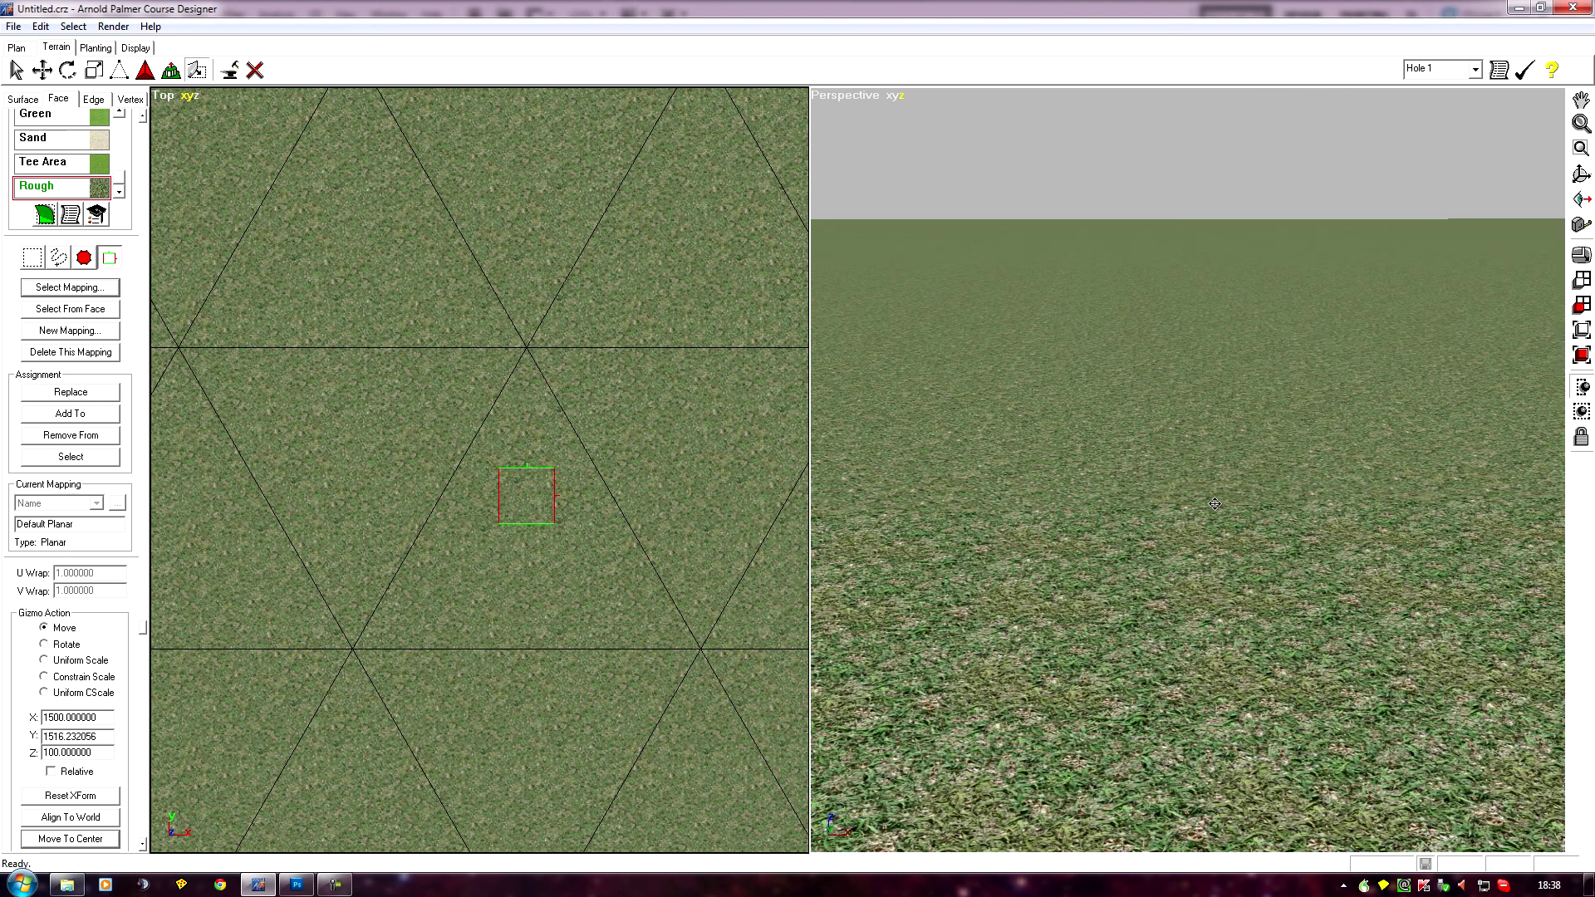
pyautogui.moveTo(1015, 653); pyautogui.dragTo(1139, 617)
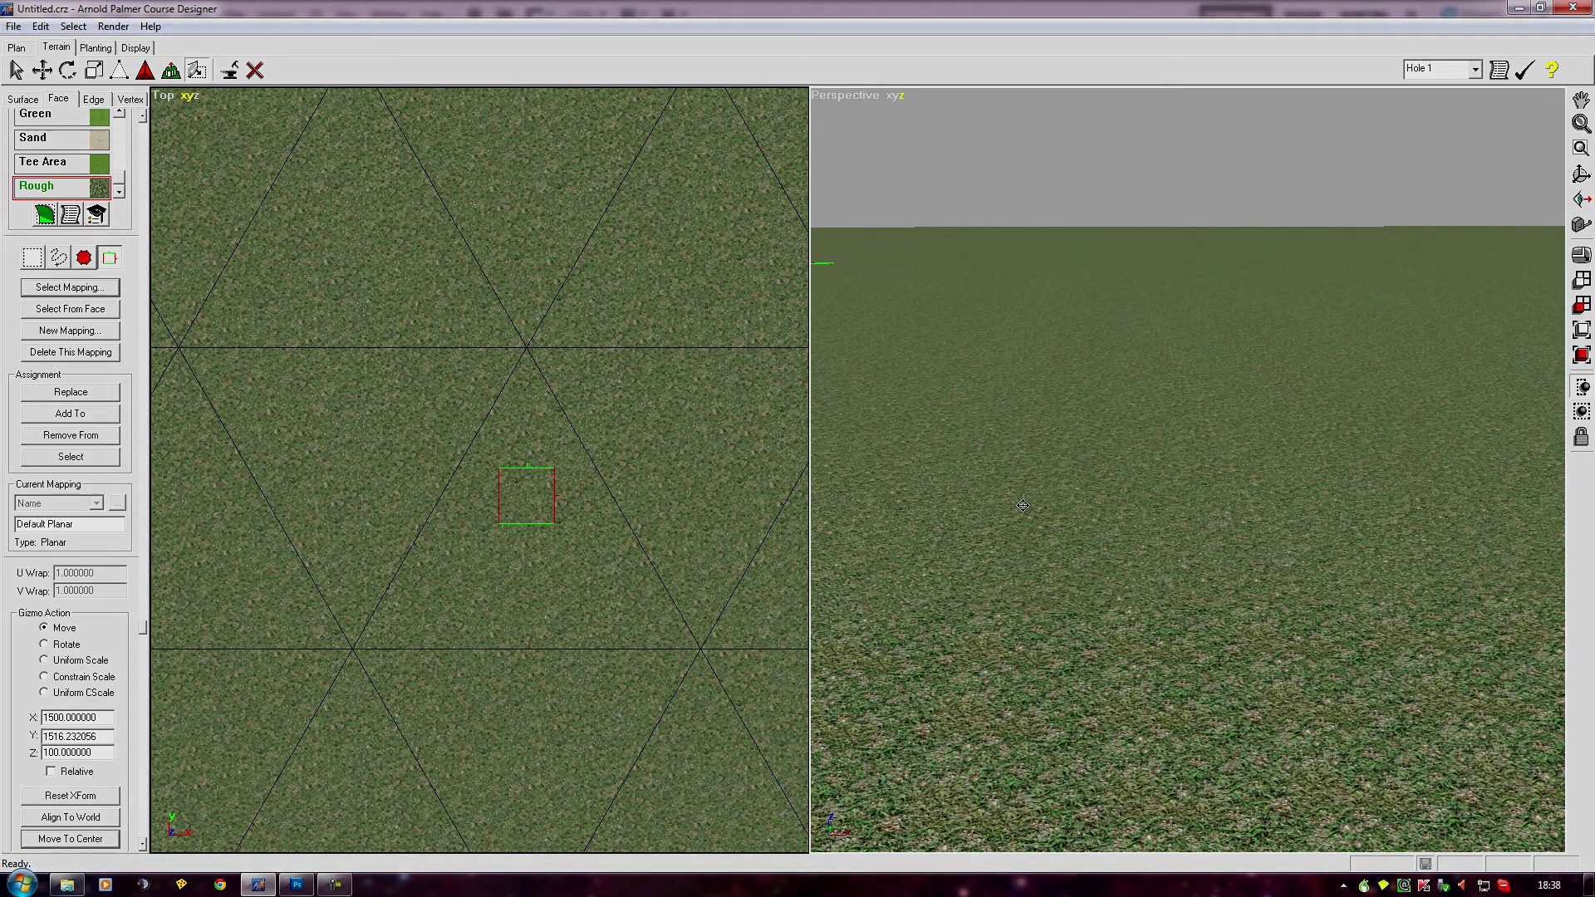
pyautogui.moveTo(1105, 366); pyautogui.dragTo(1121, 420)
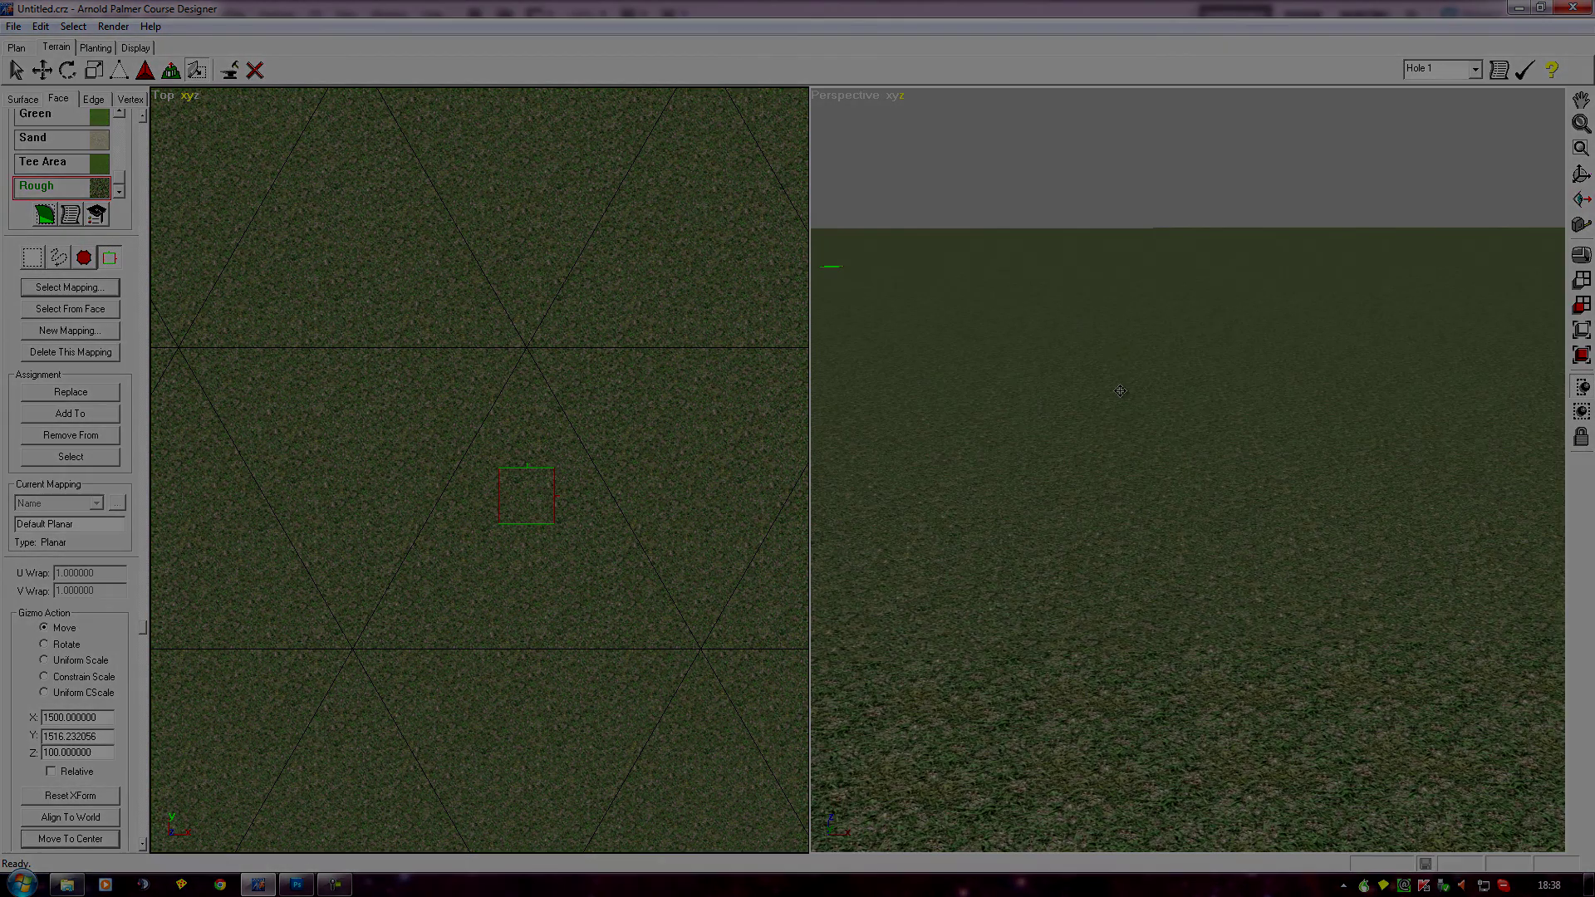